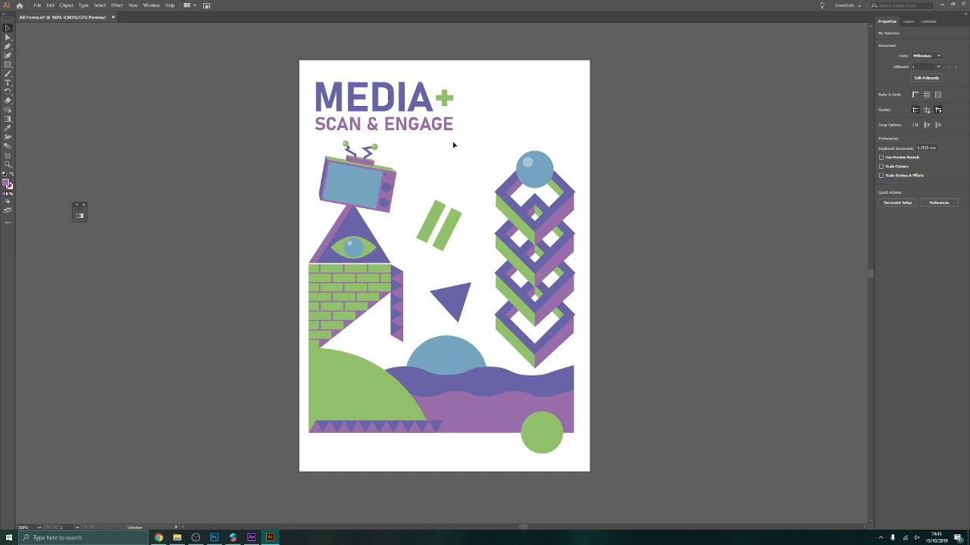
Step: Open the Spark AR Poster folder on the desktop in File Explorer to view the separate poster asset images
left_click(177, 537)
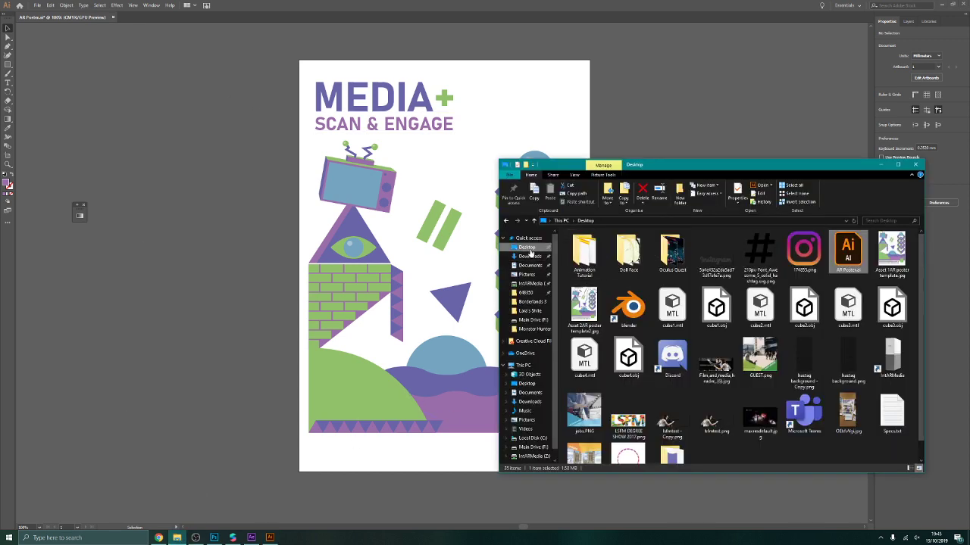
left_click(529, 250)
double_click(723, 252)
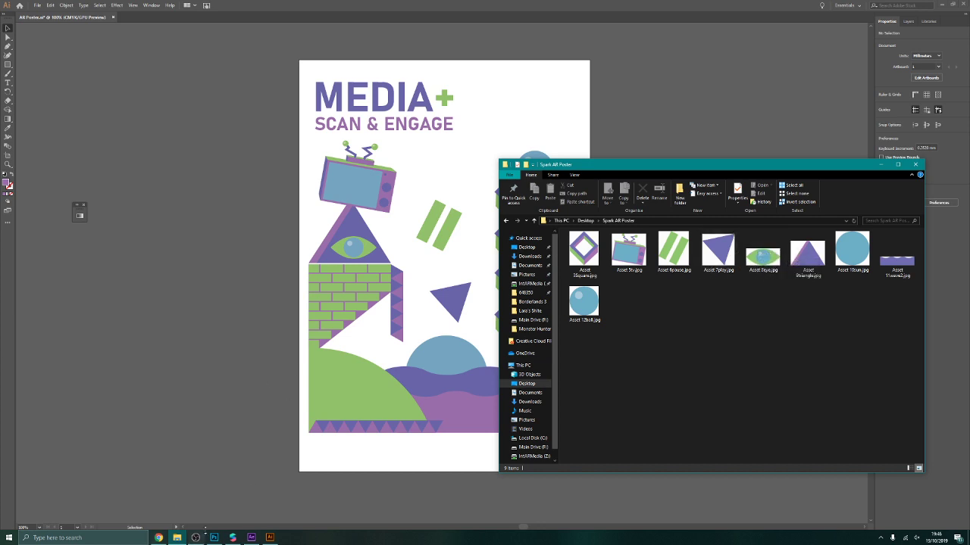
mouse_move(197, 538)
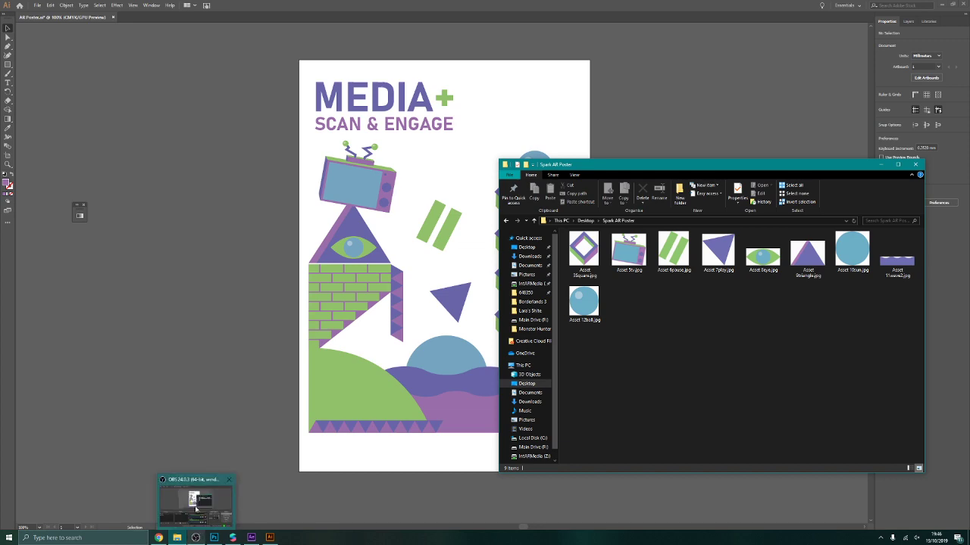
mouse_move(195, 504)
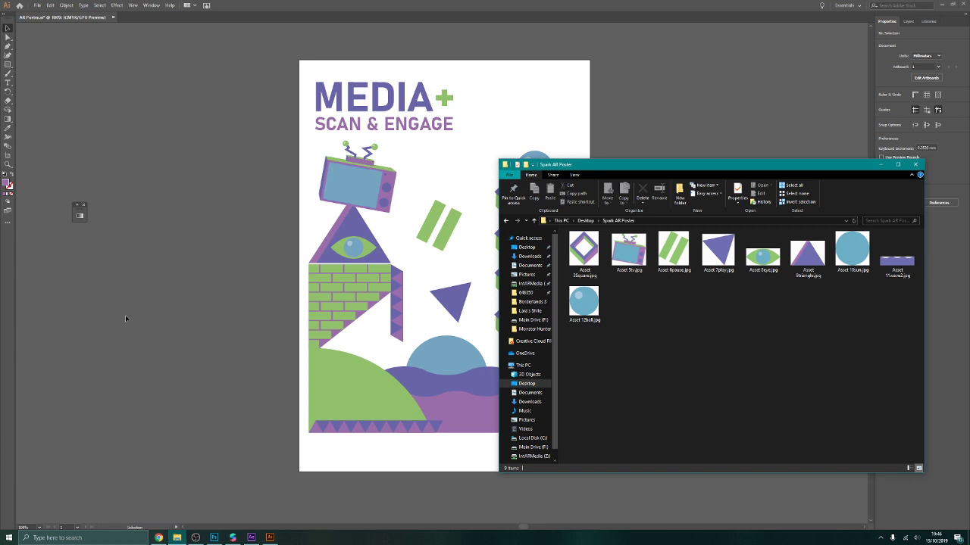
left_click(195, 538)
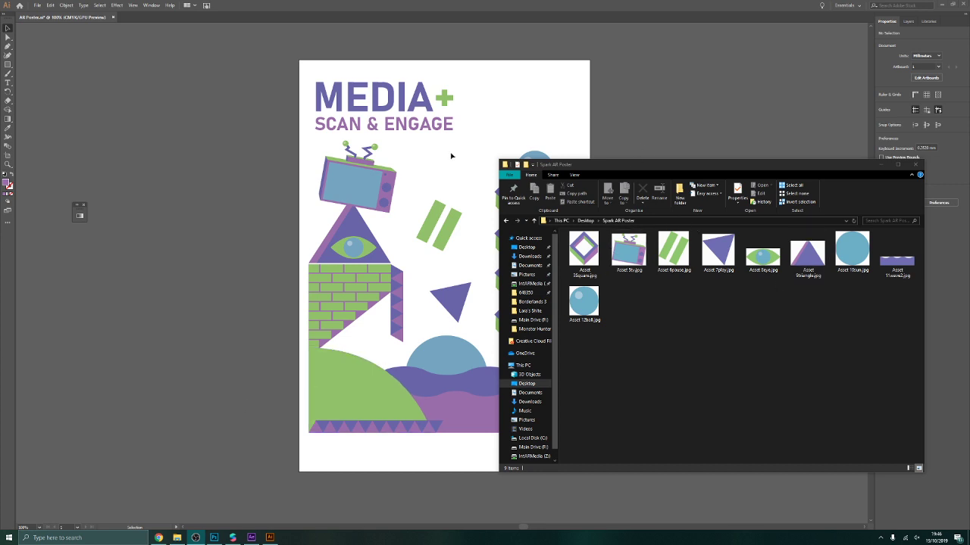
left_click(213, 256)
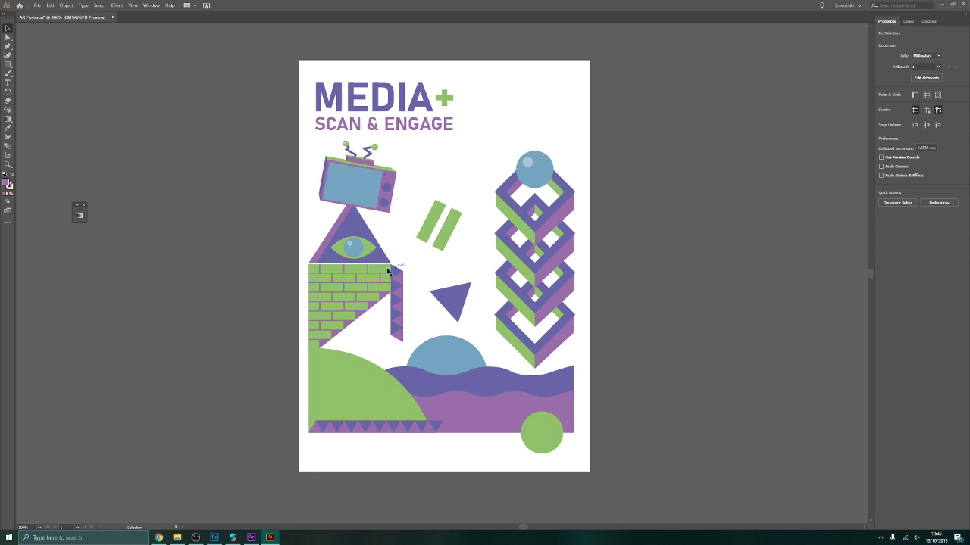
Step: Switch to Spark AR Studio, create a new project with only Facebook as platform, and return to the poster in Illustrator
left_click(233, 538)
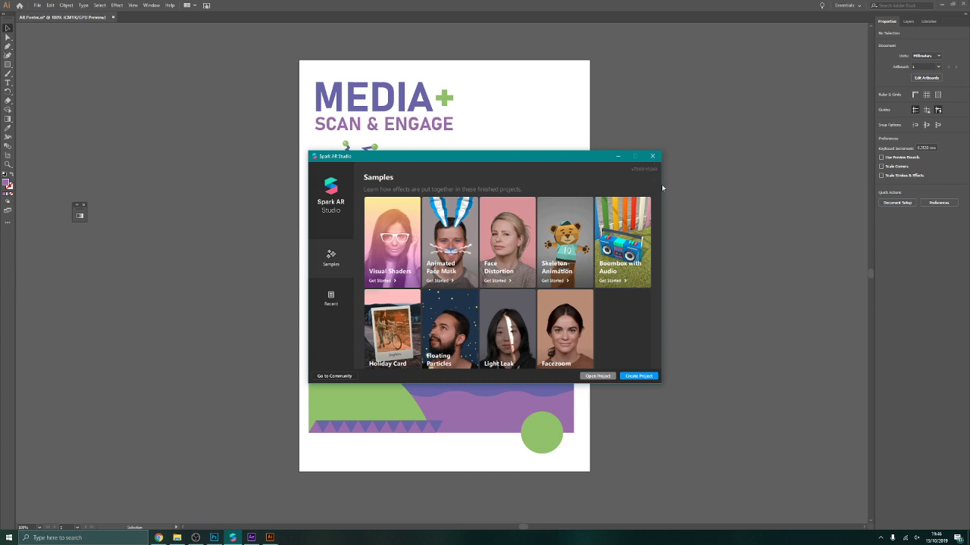
left_click(638, 376)
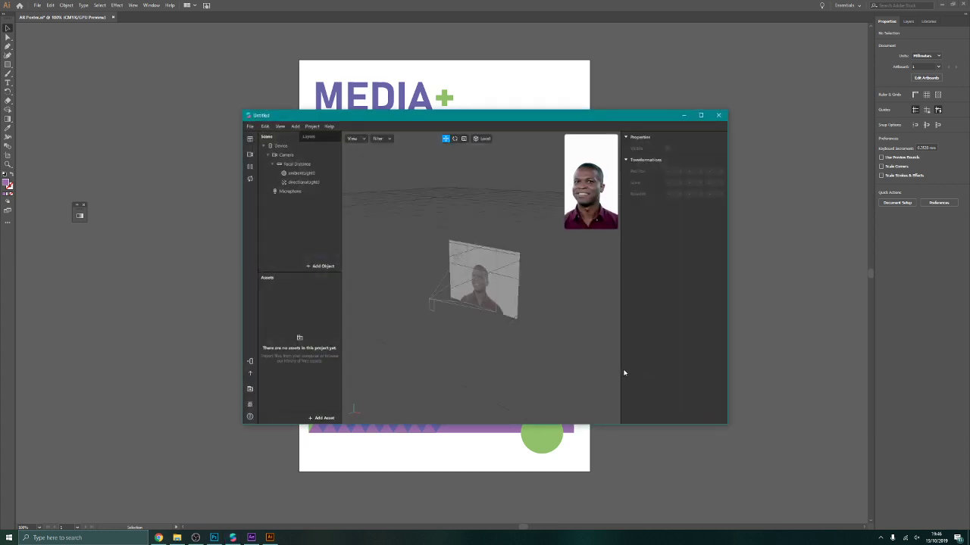
left_click(312, 126)
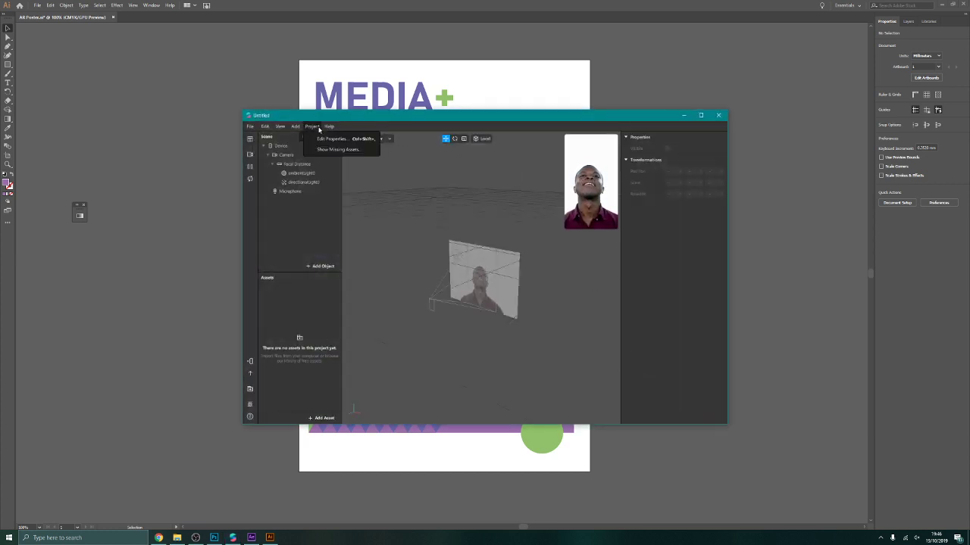
left_click(331, 139)
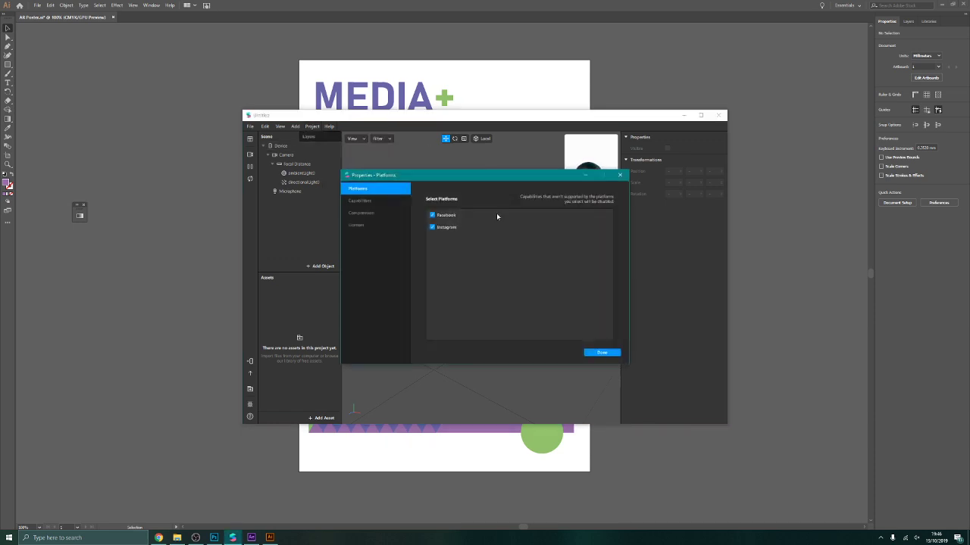
left_click(442, 229)
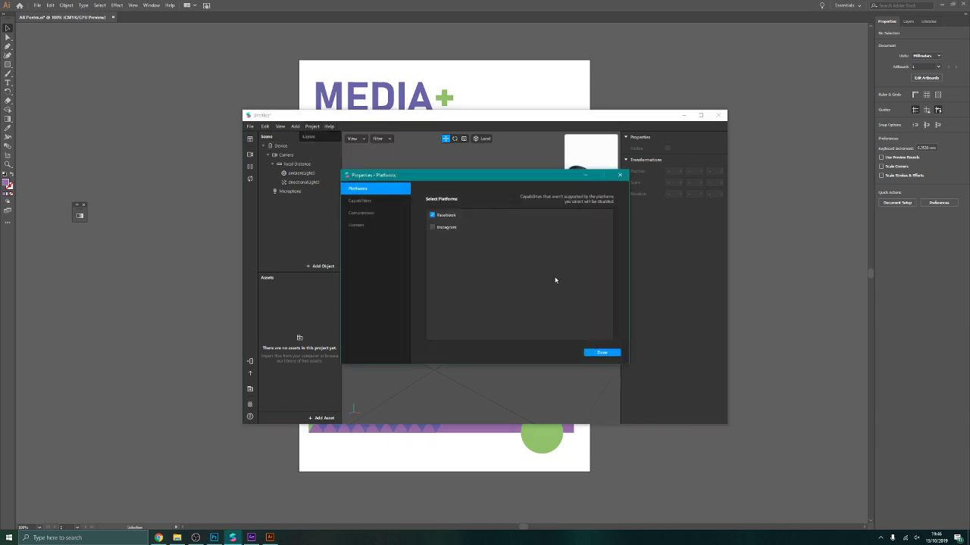
left_click(593, 353)
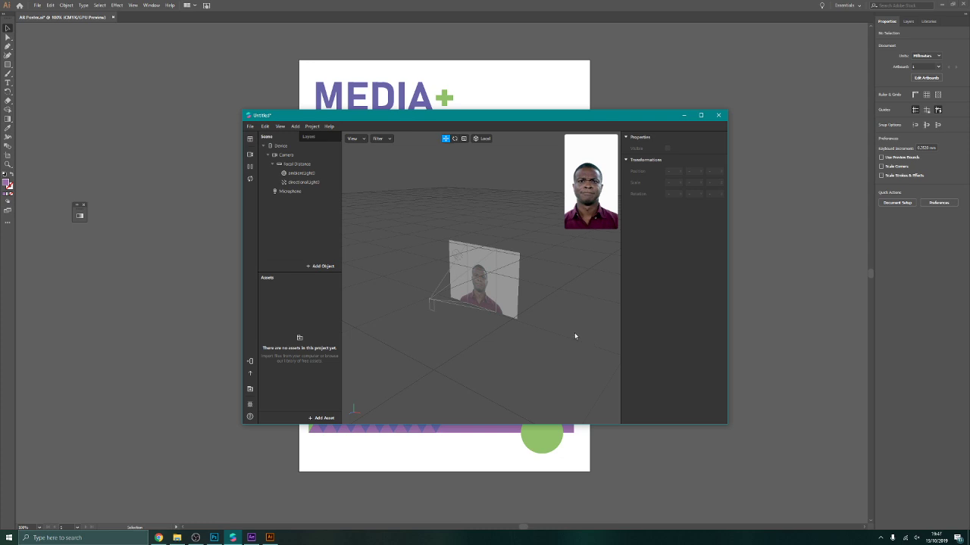
left_click(268, 95)
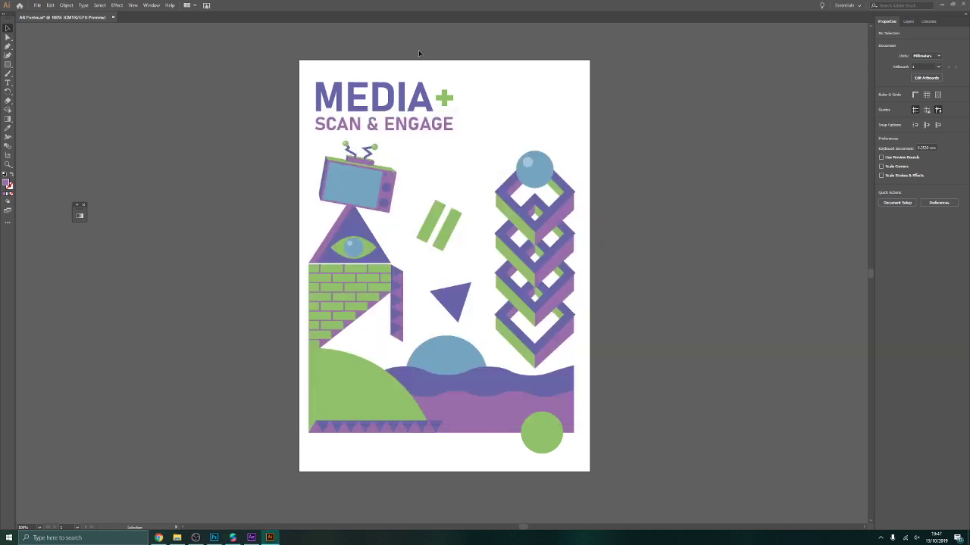
left_click(37, 6)
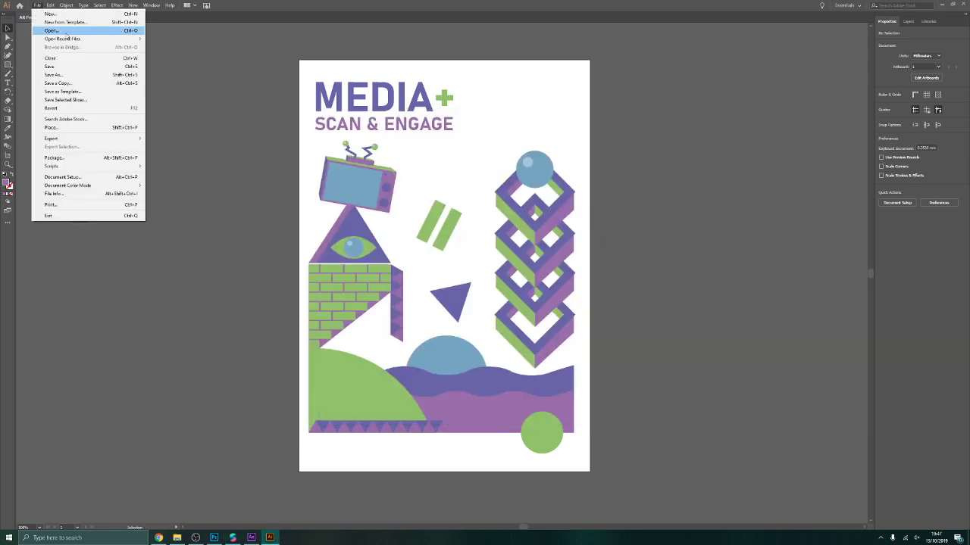
left_click(81, 82)
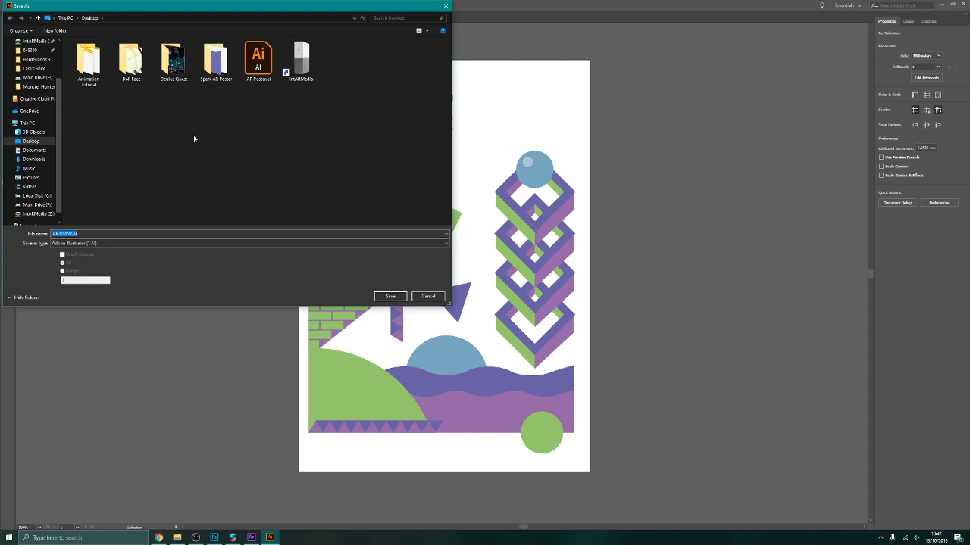
left_click(105, 242)
left_click(103, 251)
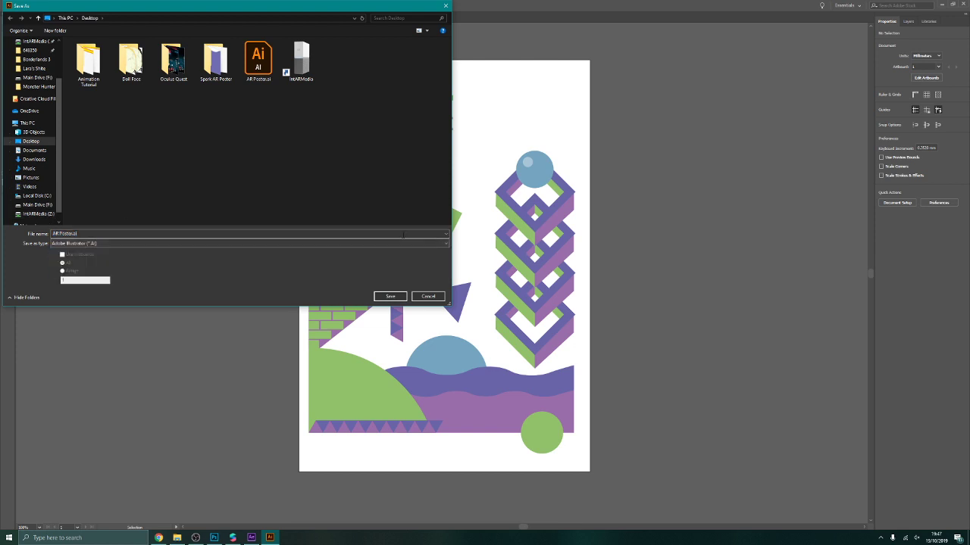
left_click(428, 298)
Step: Export the poster to the desktop in JPEG format as AR Poster.jpg, accepting the offered JPEG options
left_click(37, 5)
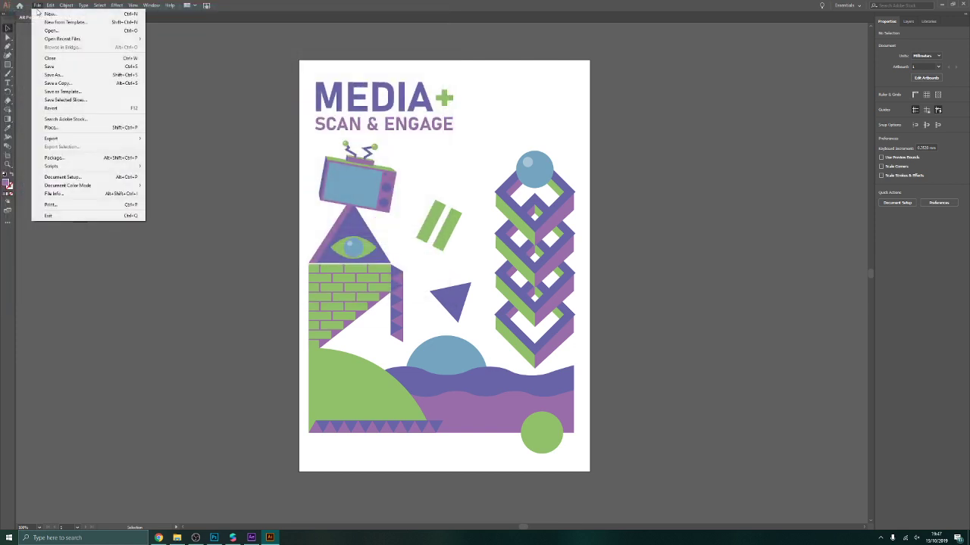
mouse_move(85, 143)
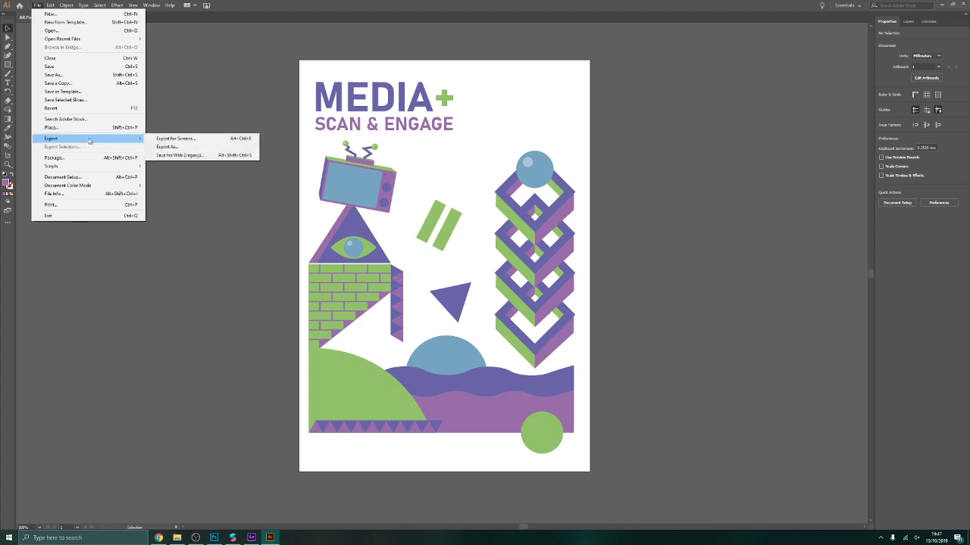
left_click(182, 145)
left_click(115, 243)
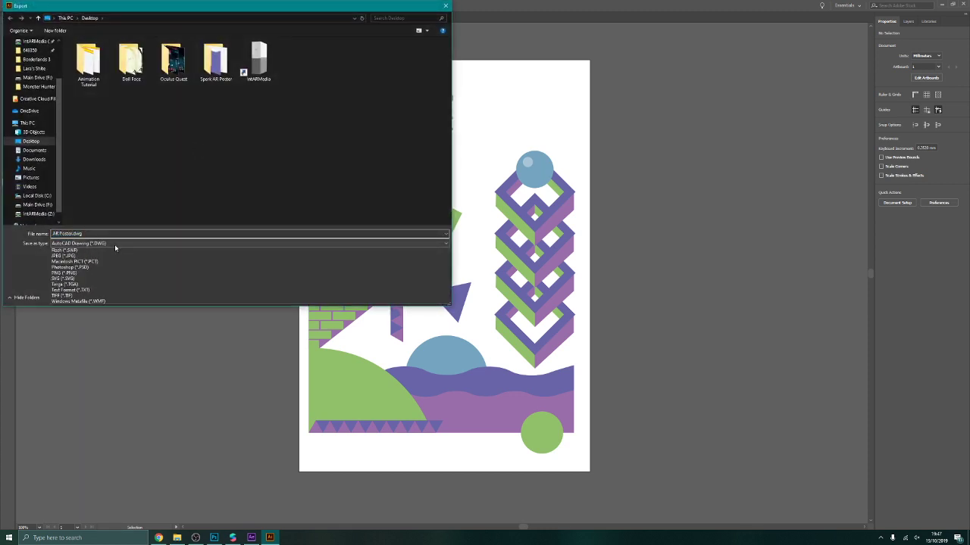
left_click(87, 285)
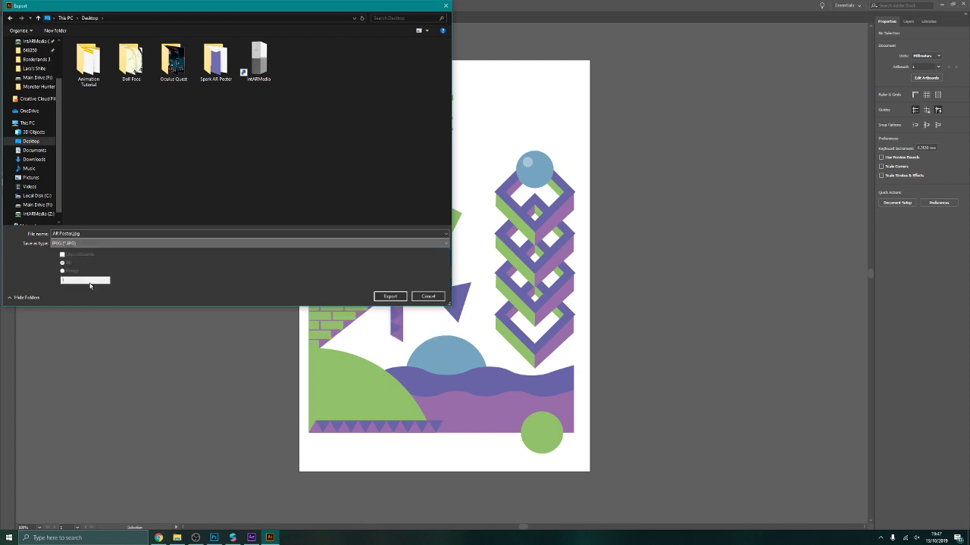
left_click(389, 296)
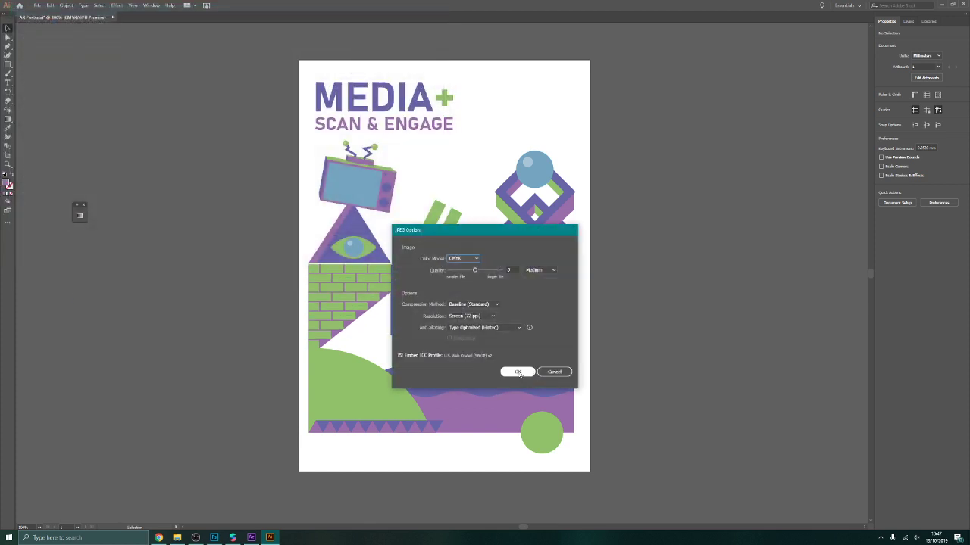
left_click(518, 371)
Step: Switch to Spark AR Studio and add a Fixed Target Tracker to the scene
left_click(237, 538)
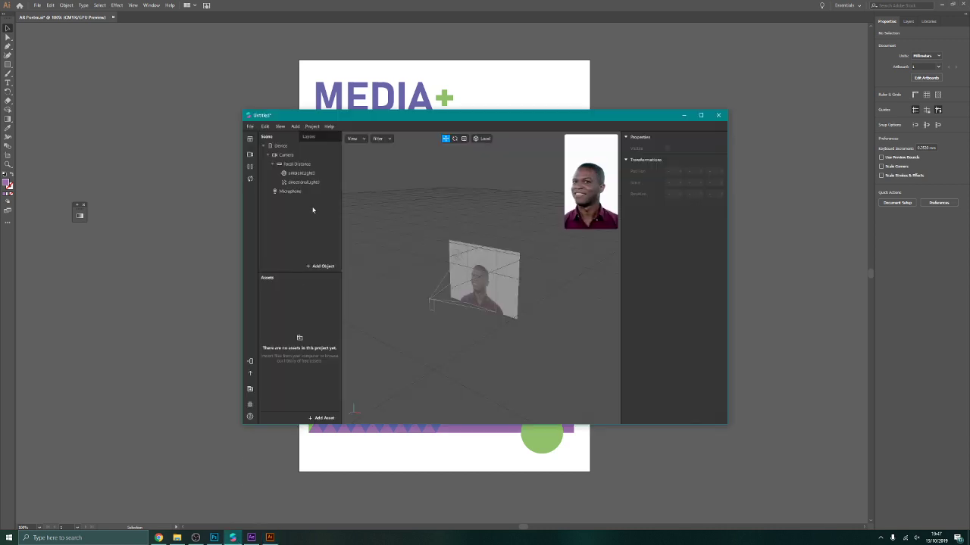
left_click(319, 266)
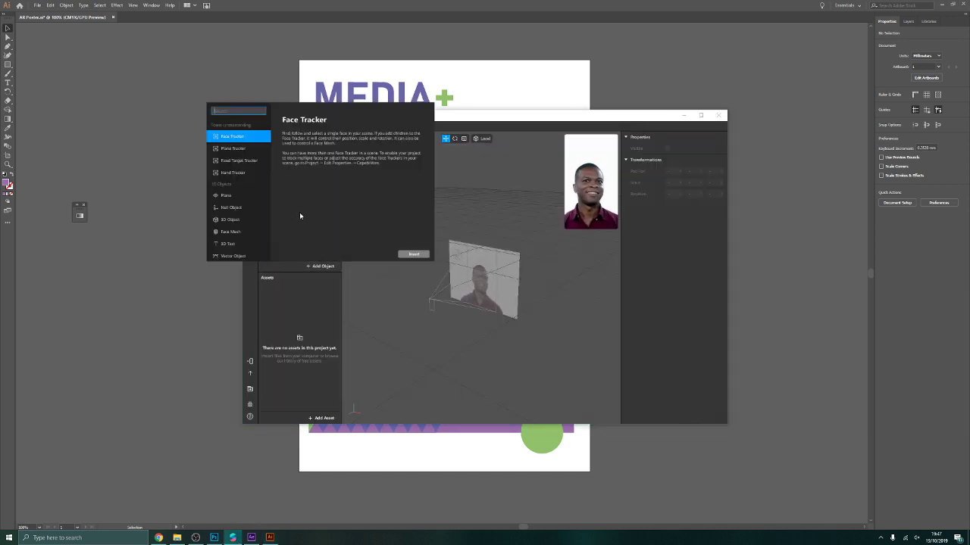
left_click(235, 161)
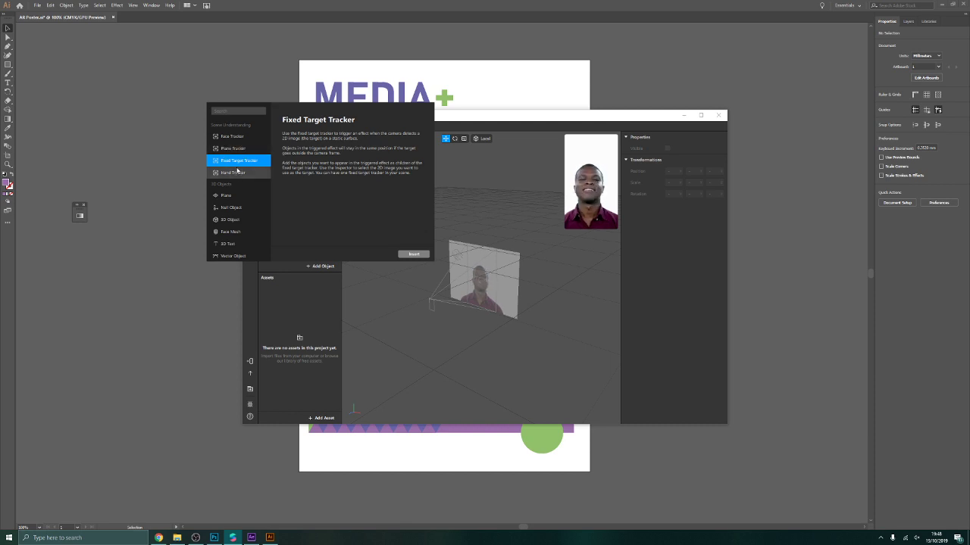
left_click(413, 253)
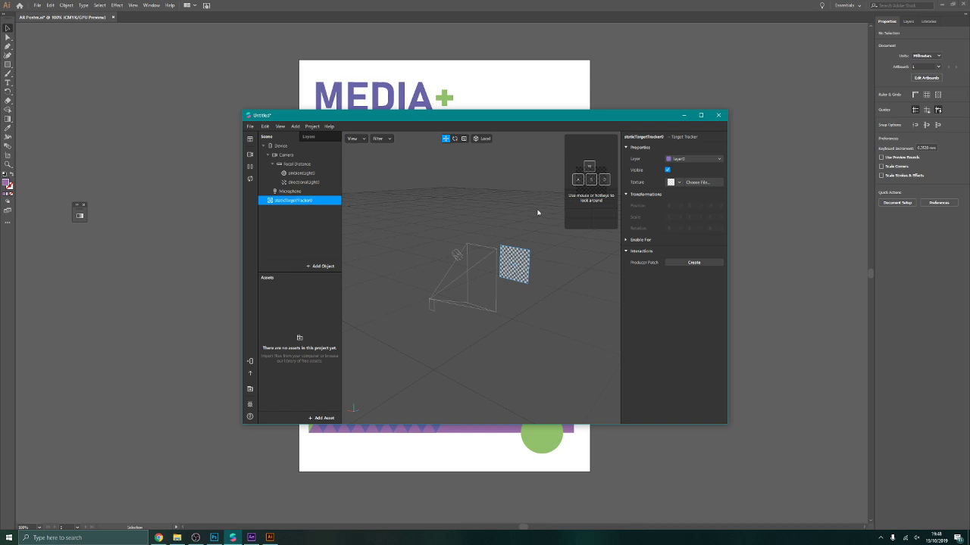
Step: Set the target tracker's texture to the AR Poster.jpg image from the desktop
left_click(708, 182)
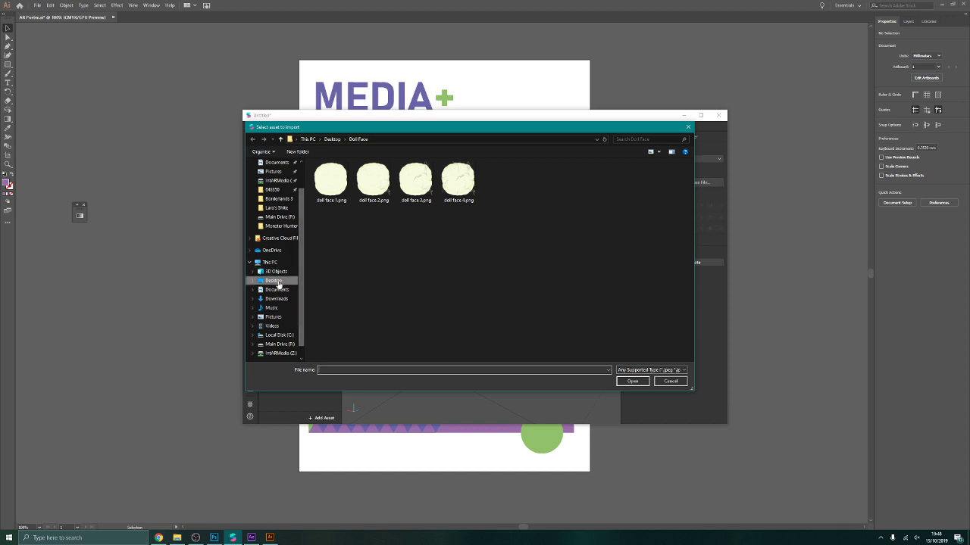
left_click(277, 283)
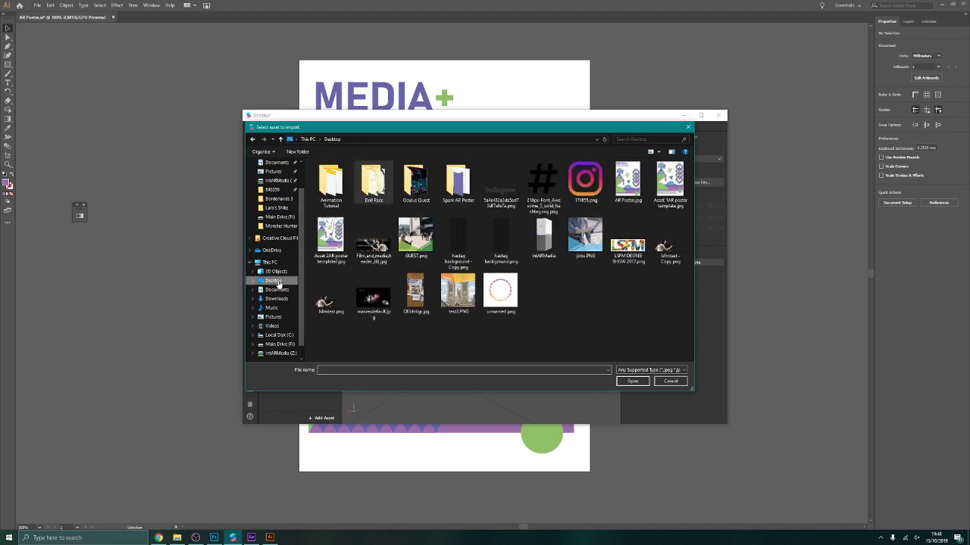
left_click(633, 189)
left_click(627, 379)
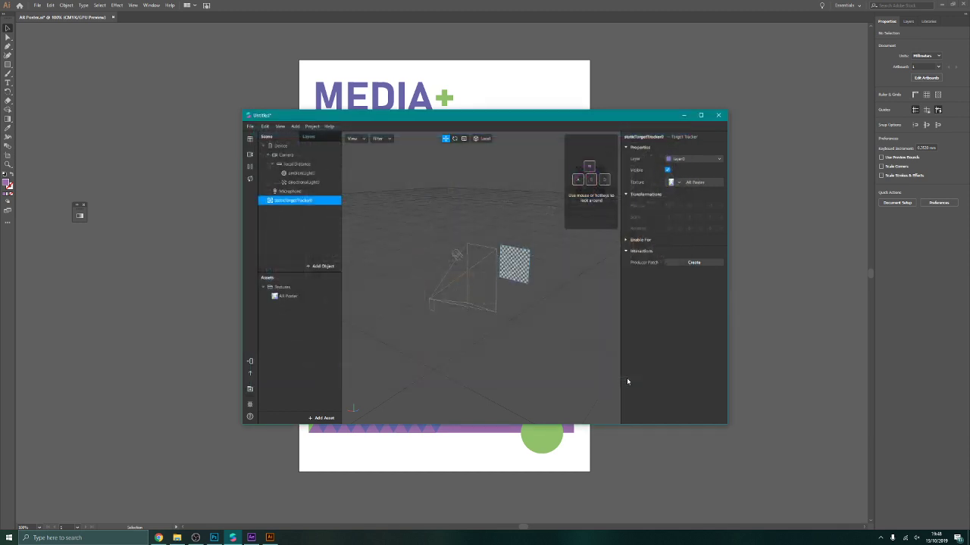
scroll(543, 269, "up", 5)
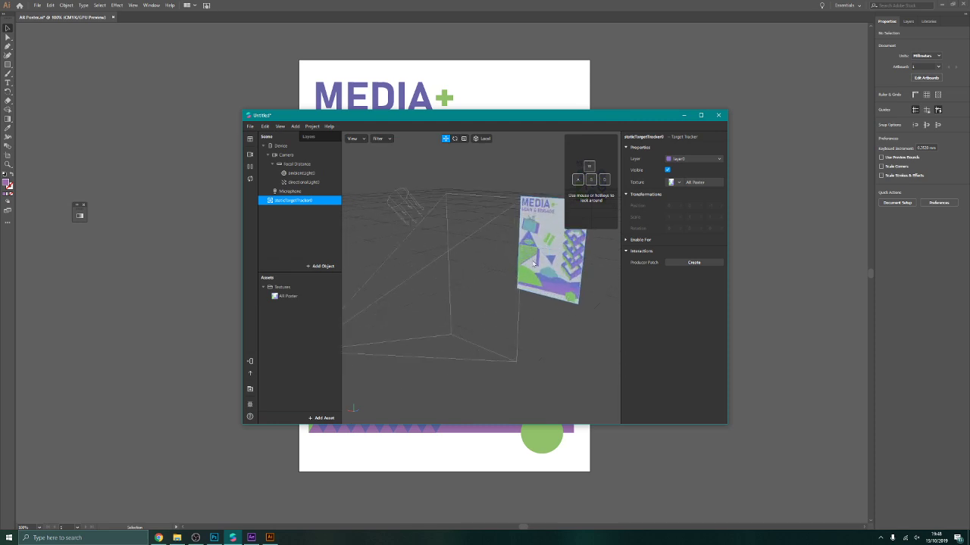
middle_click_drag(533, 262, 494, 297)
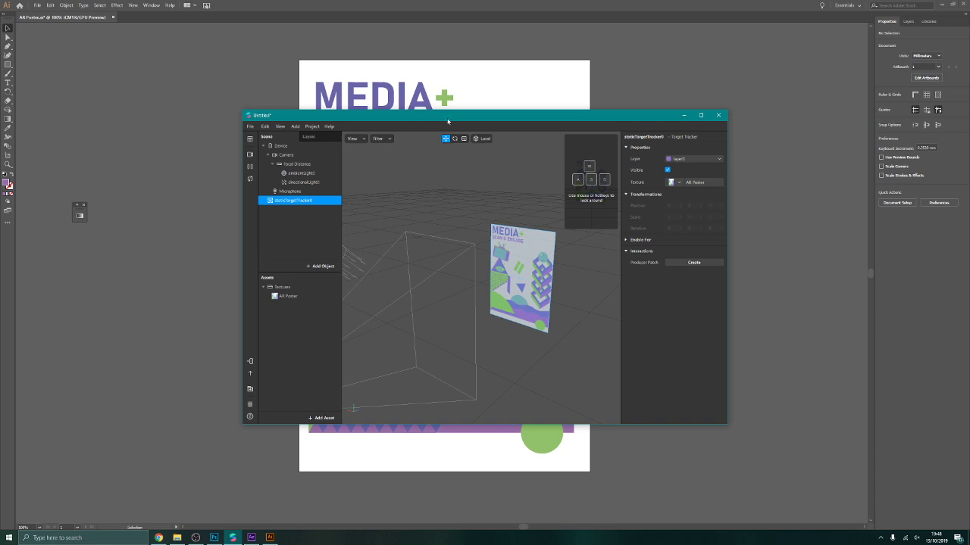
Step: Move the Spark AR Studio window aside, switch to the poster in Illustrator and select the artwork below the title
left_click_drag(447, 122, 707, 103)
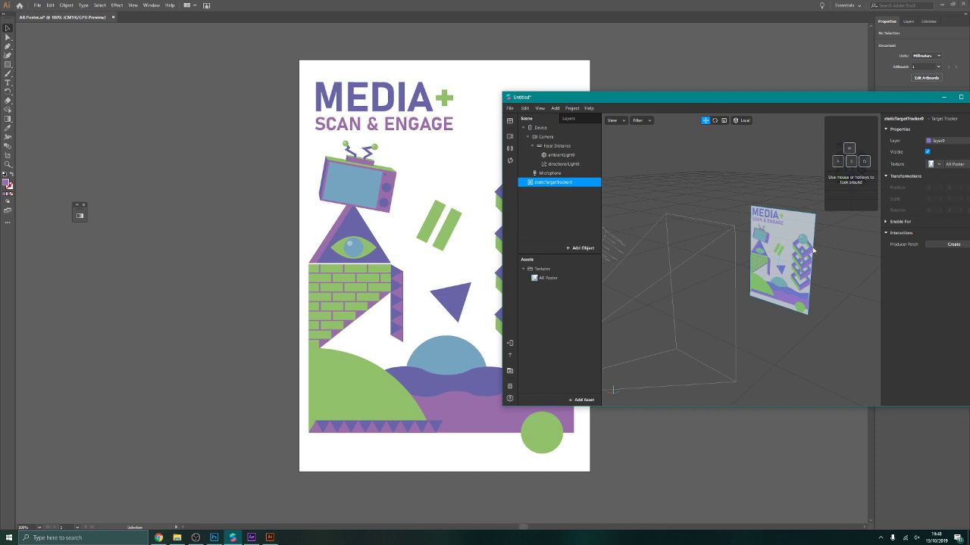
left_click(261, 196)
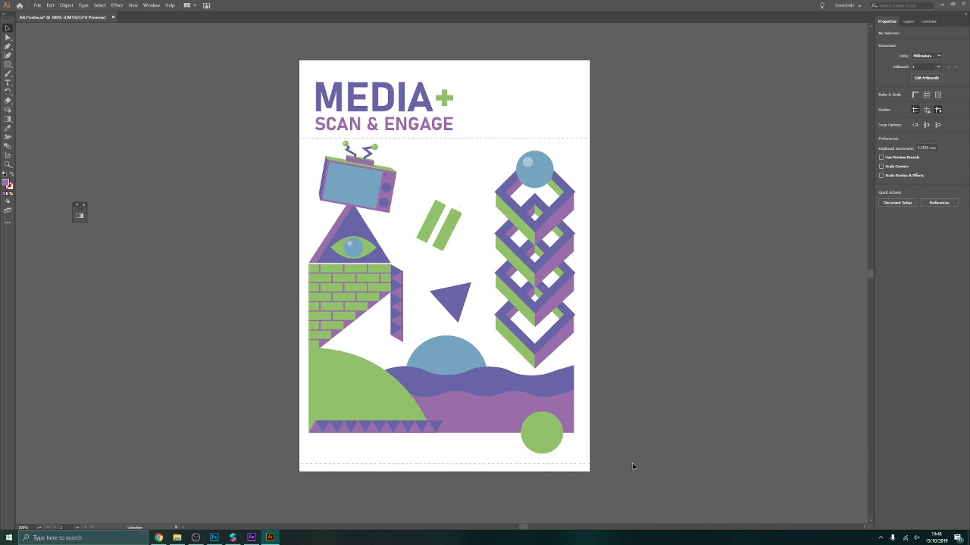
left_click_drag(632, 463, 632, 463)
left_click(649, 335)
key("ctrl+a")
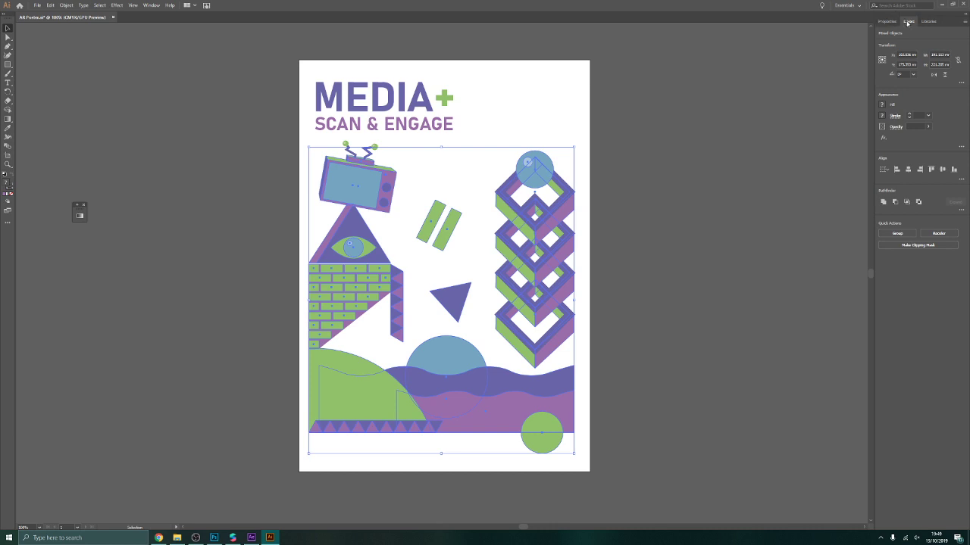
Step: Hide all the poster's artwork objects in the layer list, leaving only the MEDIA+ SCAN & ENGAGE title visible
left_click(908, 22)
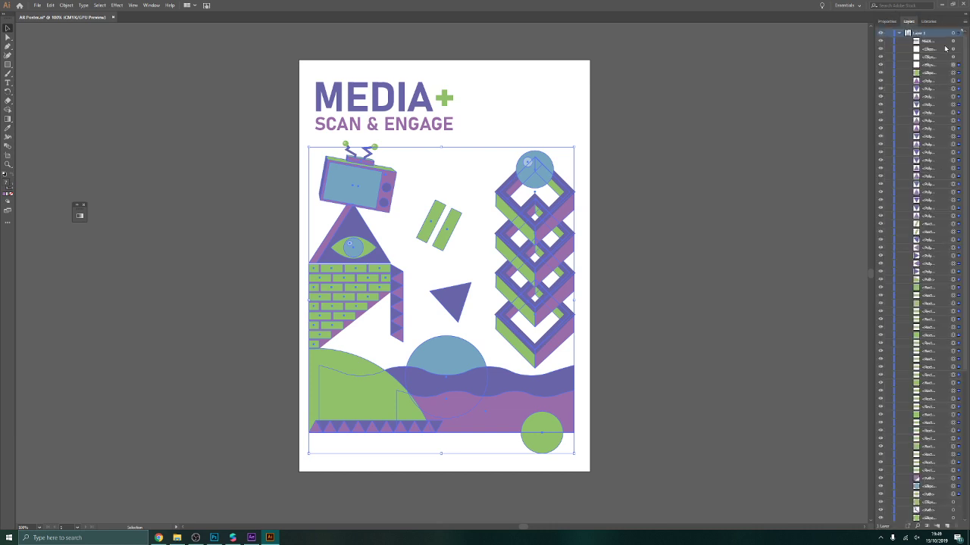
left_click(880, 73)
left_click_drag(888, 163, 887, 526)
scroll(880, 483, "down", 3)
scroll(879, 482, "down", 3)
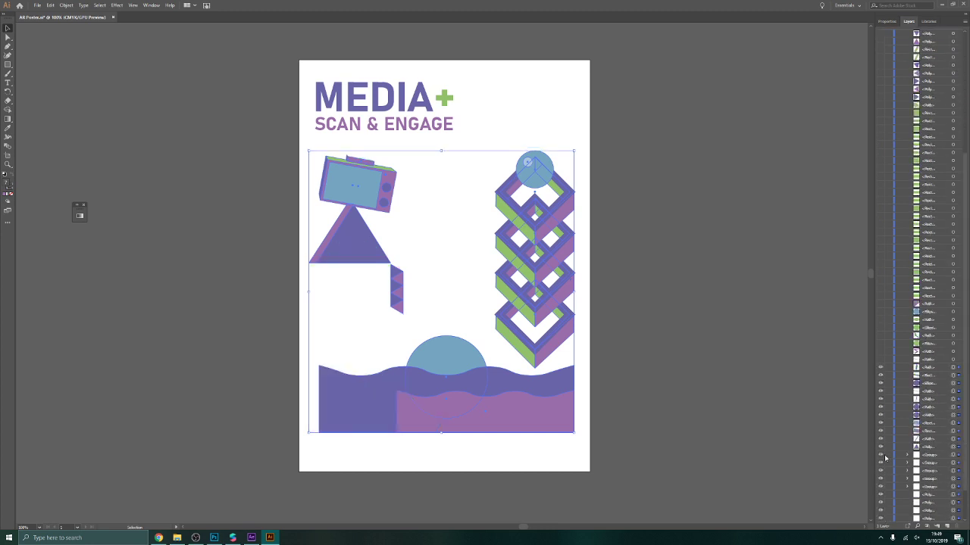
left_click_drag(892, 521, 883, 515)
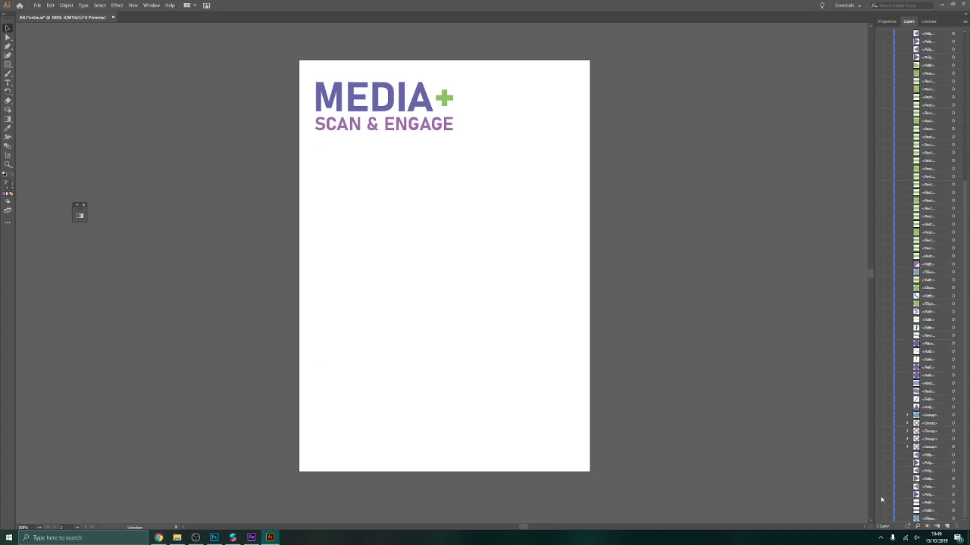
scroll(879, 456, "down", 3)
scroll(665, 304, "up", 2)
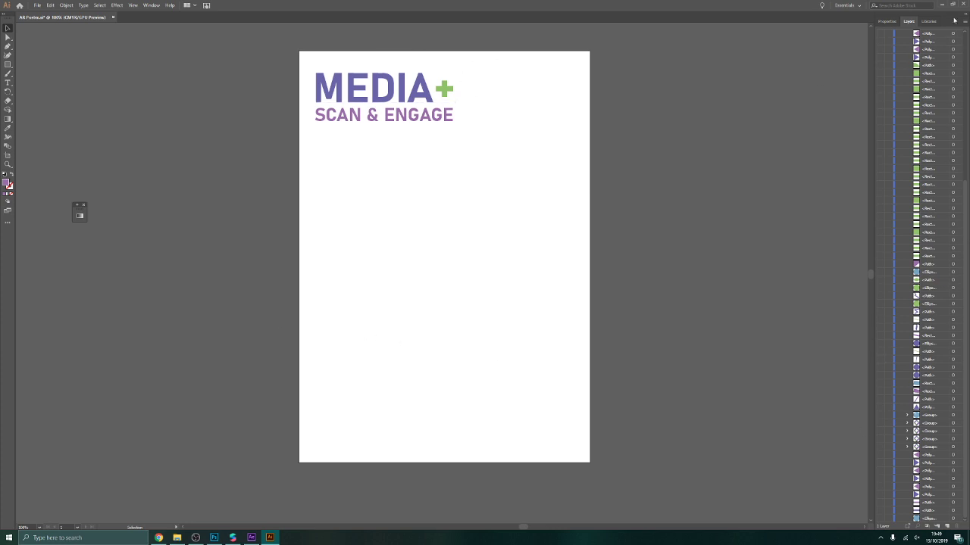
Step: Switch back to Spark AR Studio and maximize its window
left_click(946, 5)
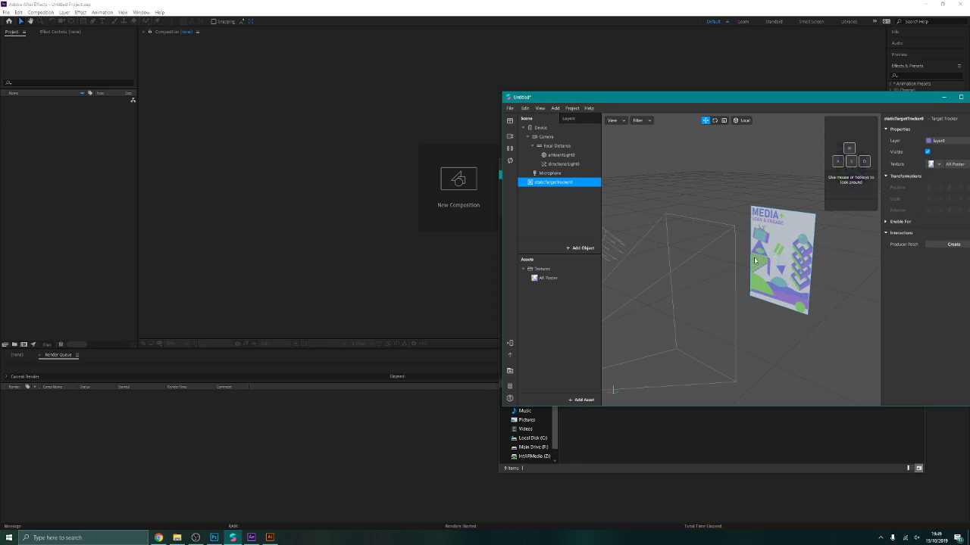
left_click_drag(600, 108, 346, 162)
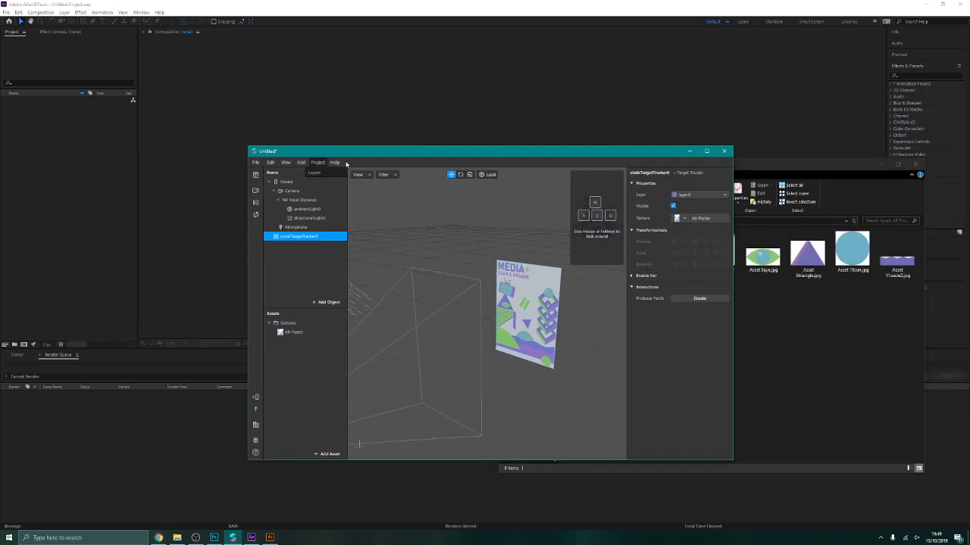
left_click(706, 150)
left_click(441, 152)
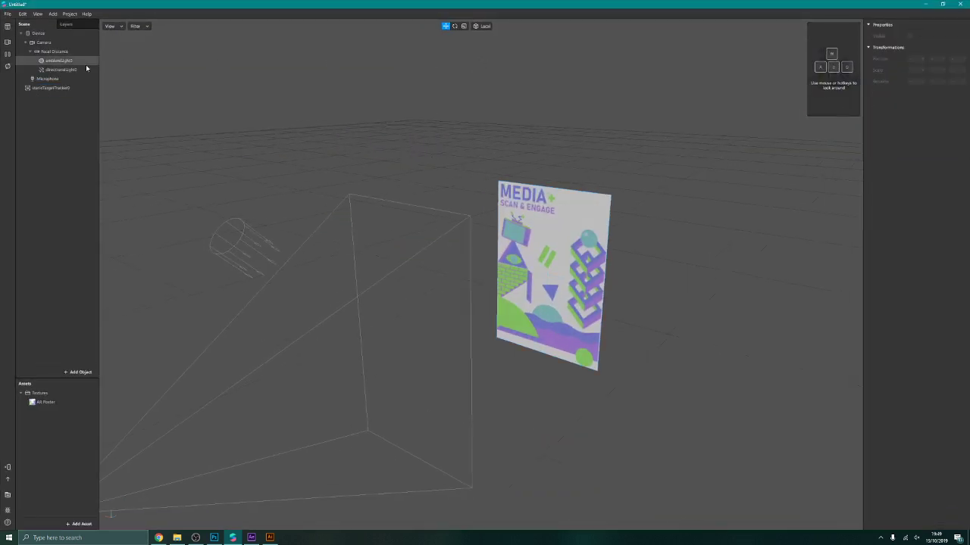
Step: Add a plane under the target tracker and move it to about 0.007 in X and 0.004 in Z, over the stacked squares
left_click(45, 88)
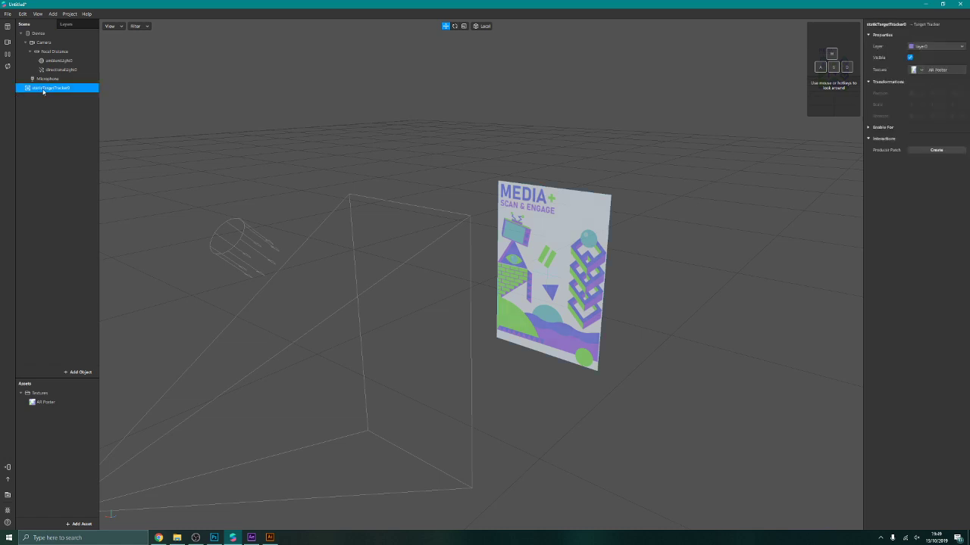
right_click(44, 91)
mouse_move(66, 92)
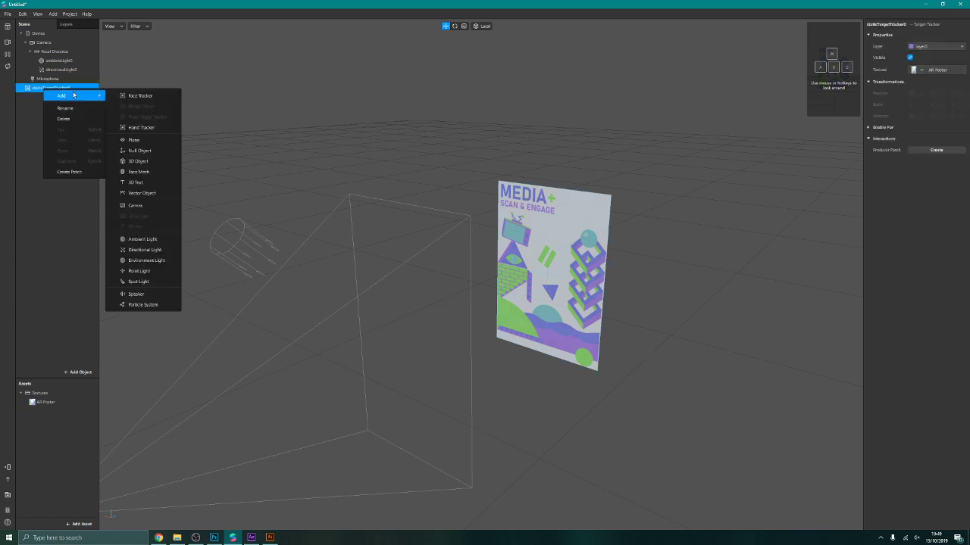
left_click(165, 139)
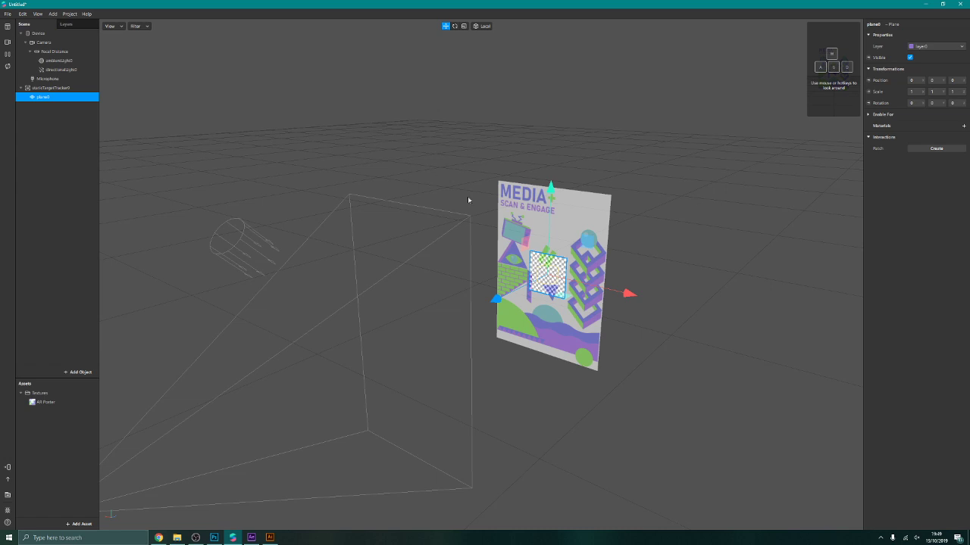
left_click_drag(495, 300, 500, 304)
left_click_drag(624, 293, 651, 302)
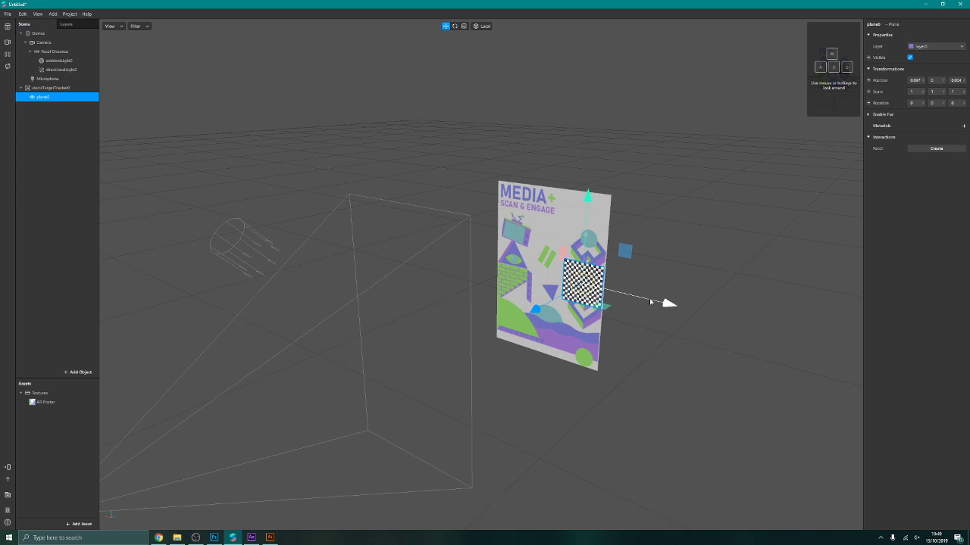
Step: Import all nine JPG images from the Spark AR Poster folder on the desktop as assets
left_click(80, 523)
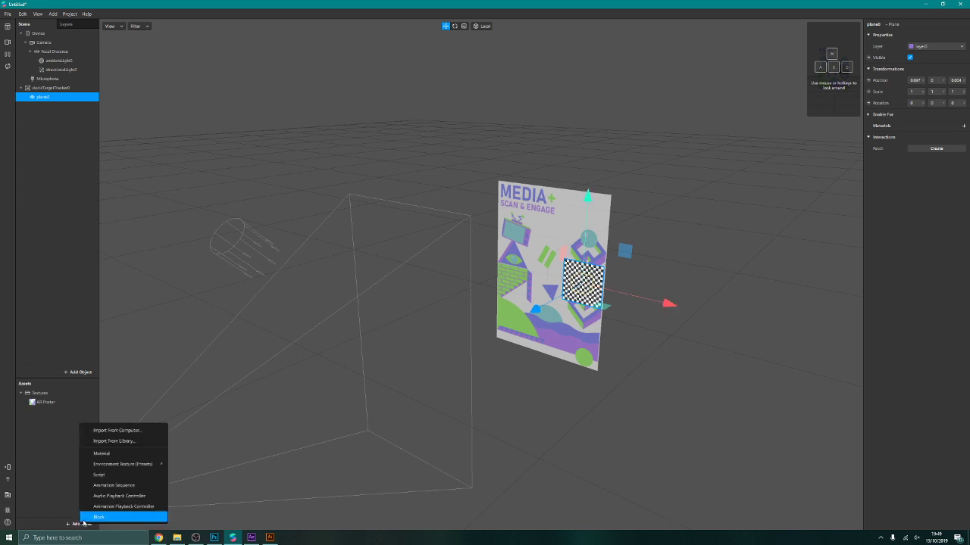
left_click(110, 431)
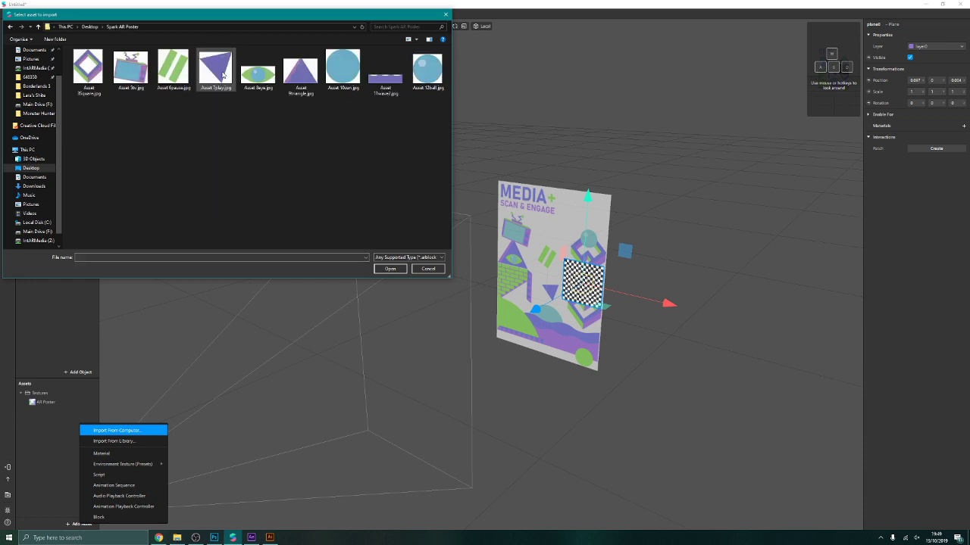
left_click_drag(67, 109, 444, 53)
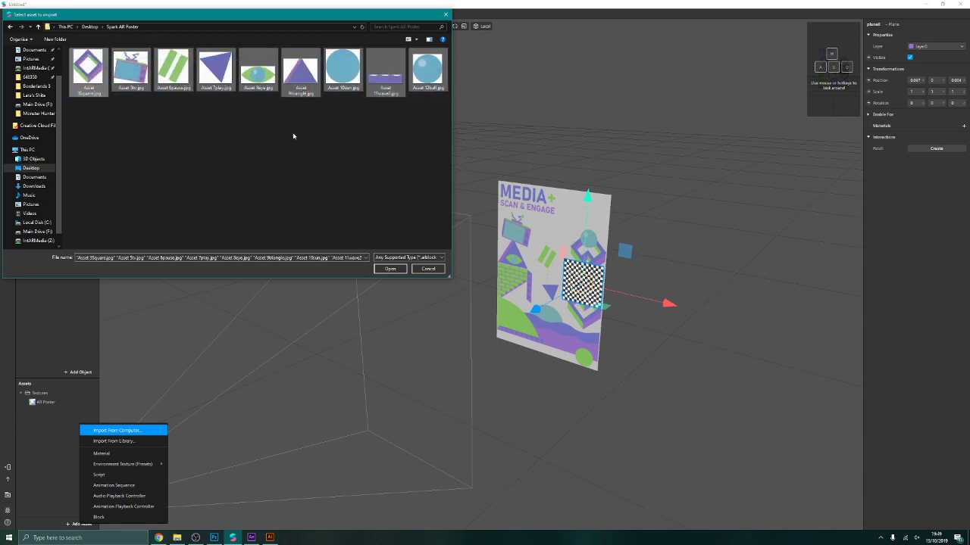
left_click(389, 269)
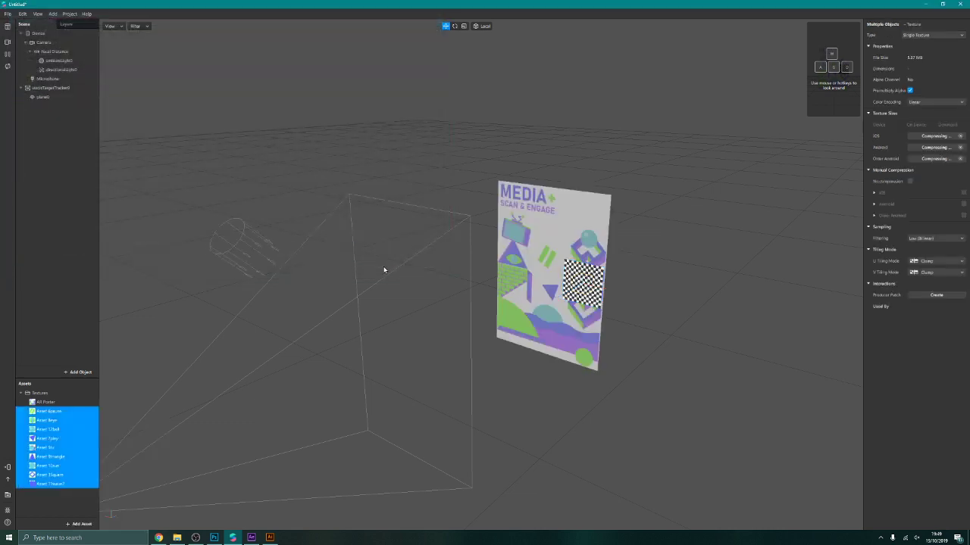
left_click(67, 511)
Step: Give the plane a new material, set its diffuse texture to Asset 3Square and enable Alpha Test
left_click(51, 88)
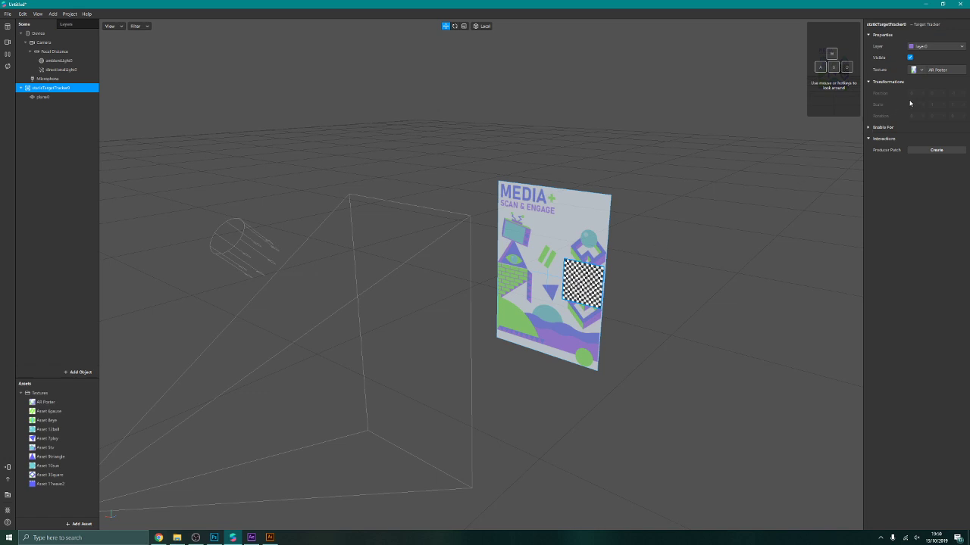
left_click(52, 100)
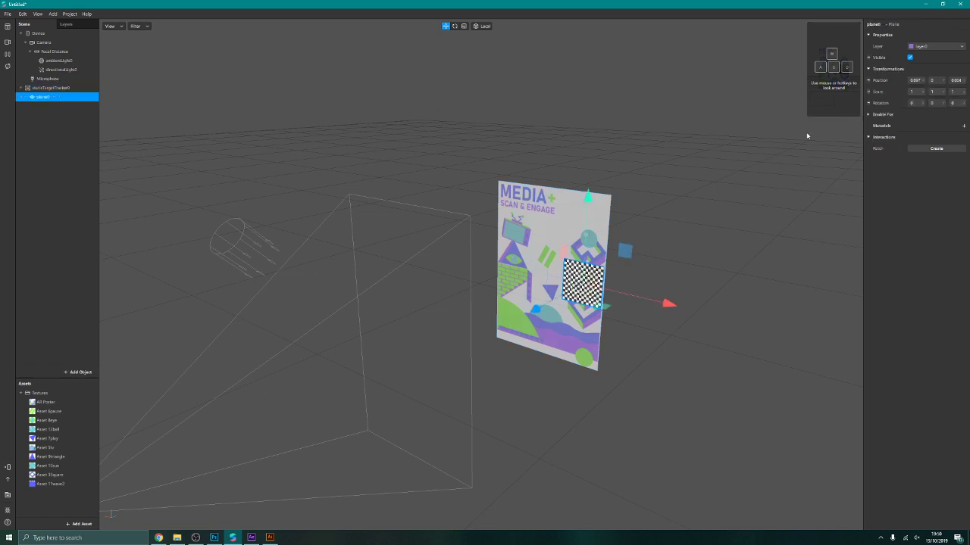
left_click(965, 127)
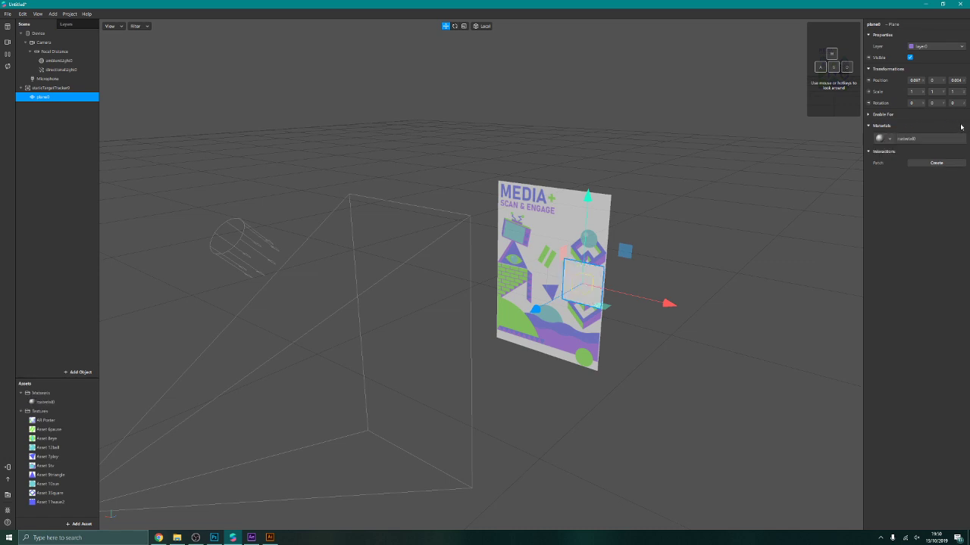
left_click(46, 401)
left_click(927, 81)
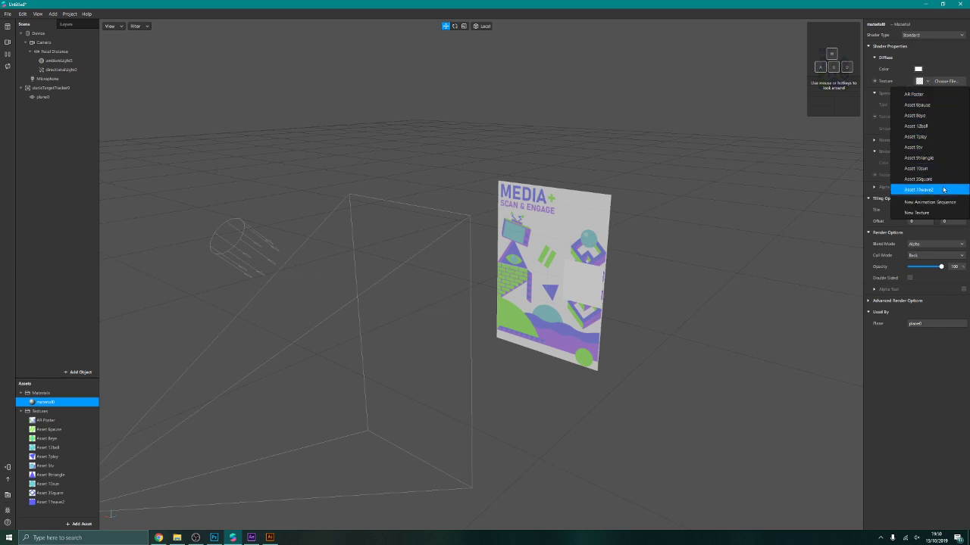
left_click(936, 179)
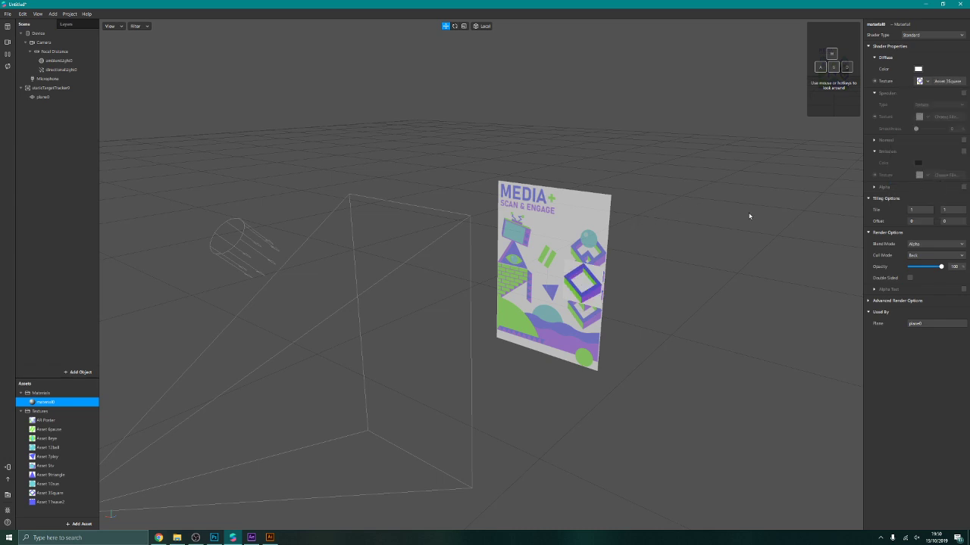
left_click(963, 289)
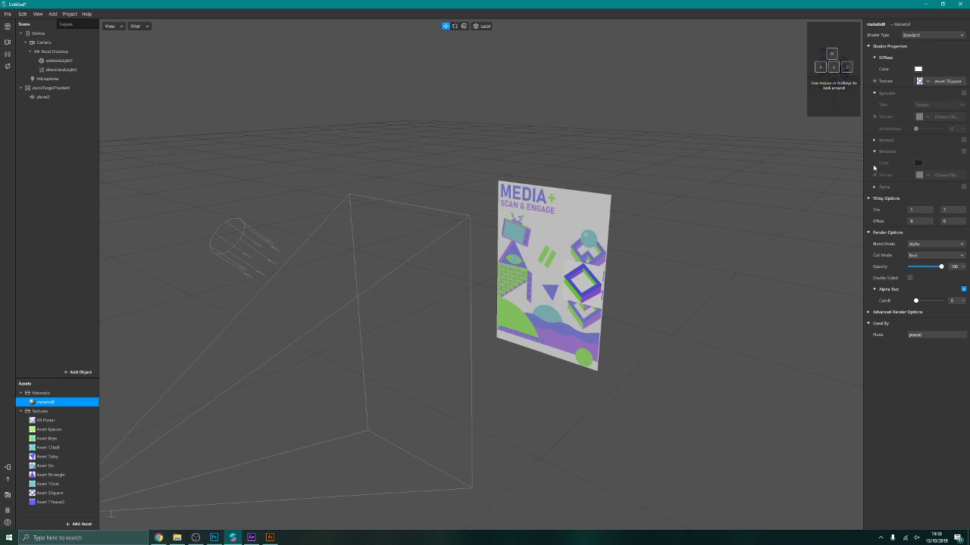
left_click(615, 279)
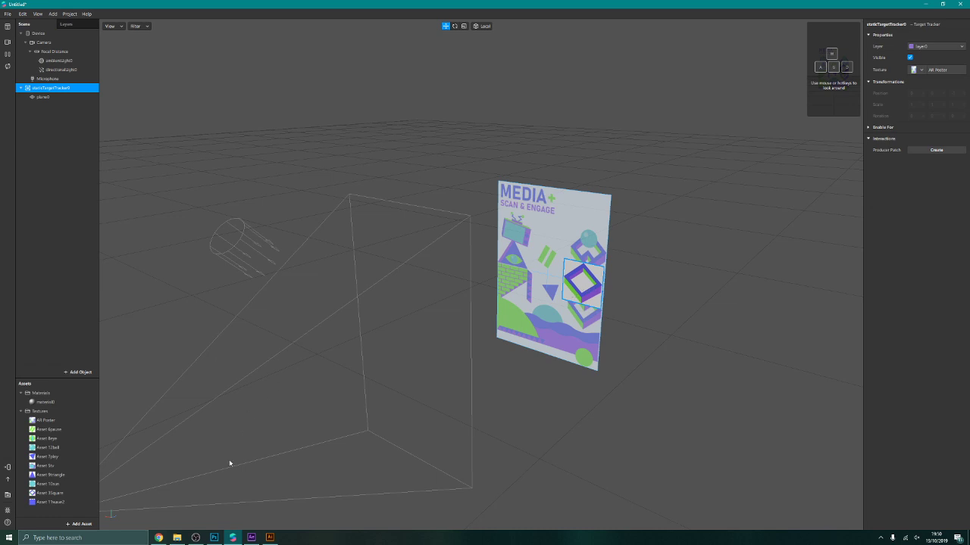
Step: Switch to Illustrator and make all the hidden poster artwork visible again
left_click(177, 537)
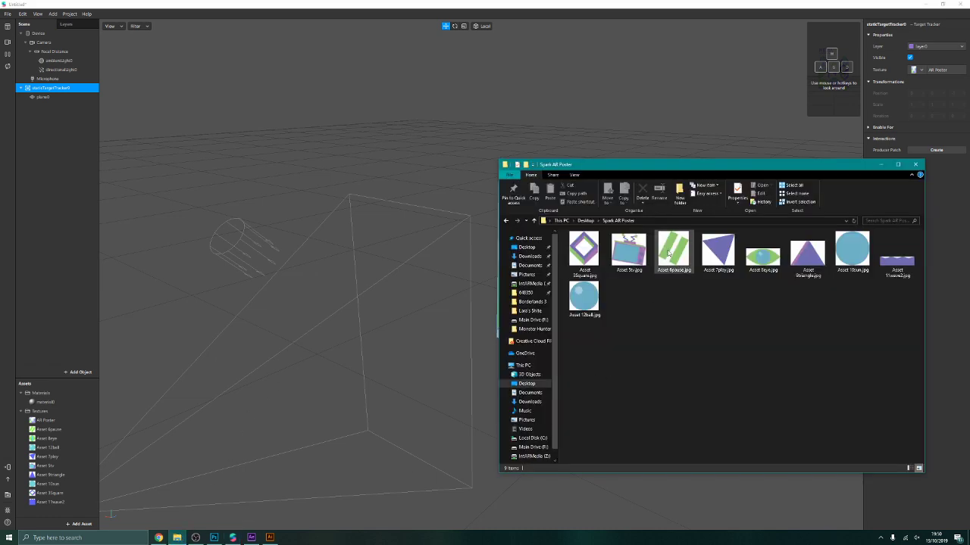
left_click(234, 538)
left_click(270, 537)
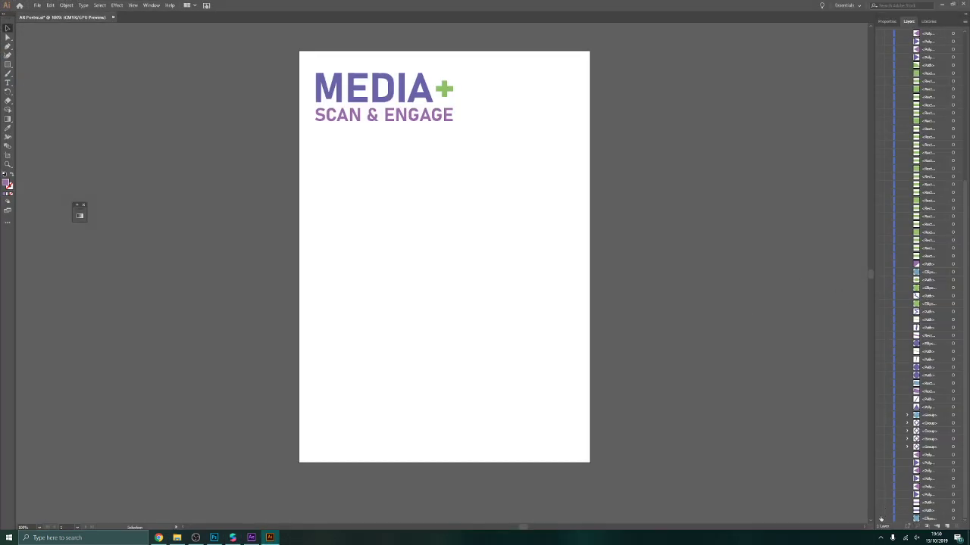
left_click_drag(880, 519, 866, 3)
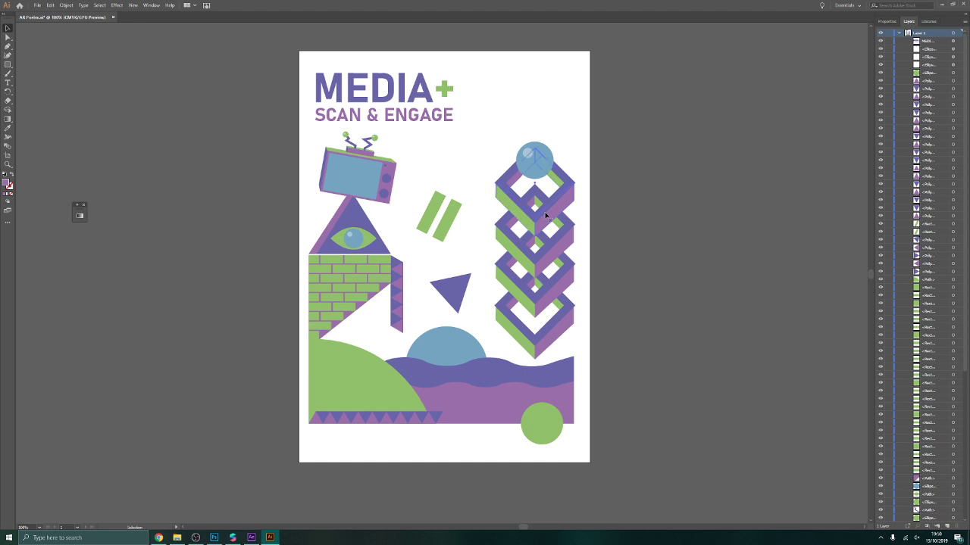
Step: Select the topmost square of the stack, start exporting the selection and set the export format to PNG
left_click(533, 159)
left_click(36, 6)
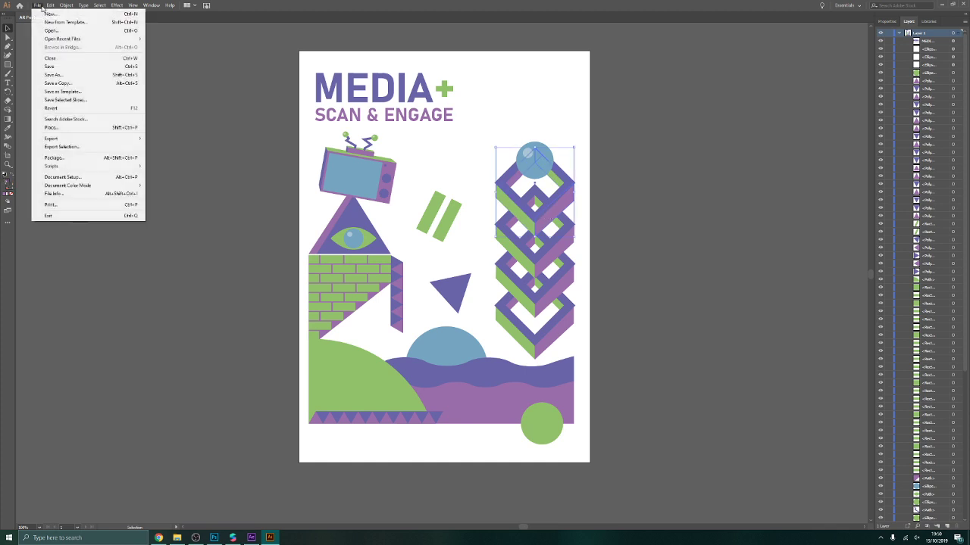
left_click(85, 147)
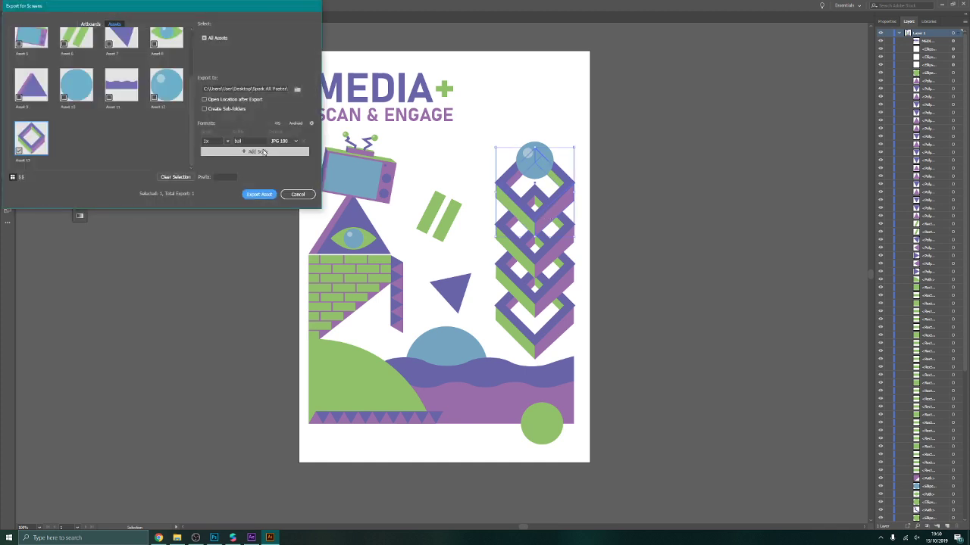
left_click(282, 142)
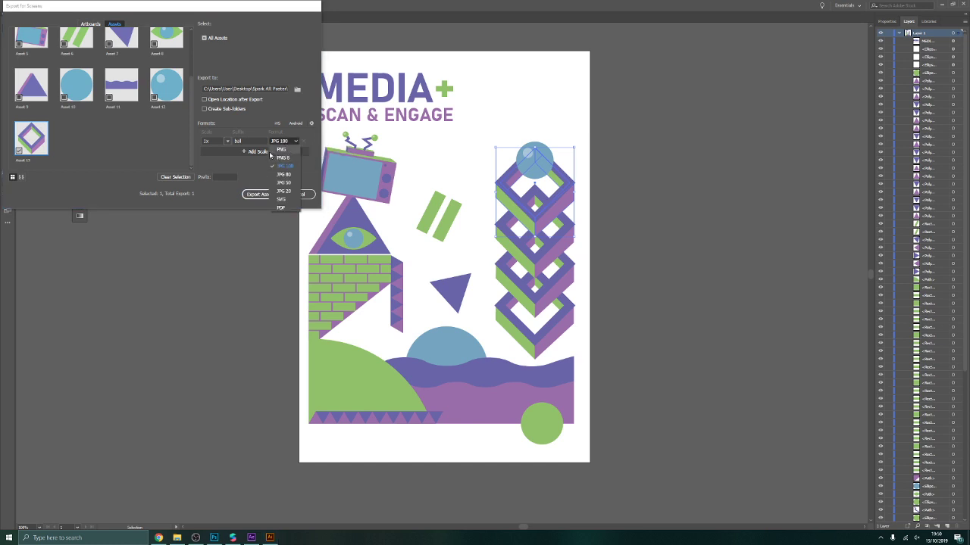
left_click(282, 149)
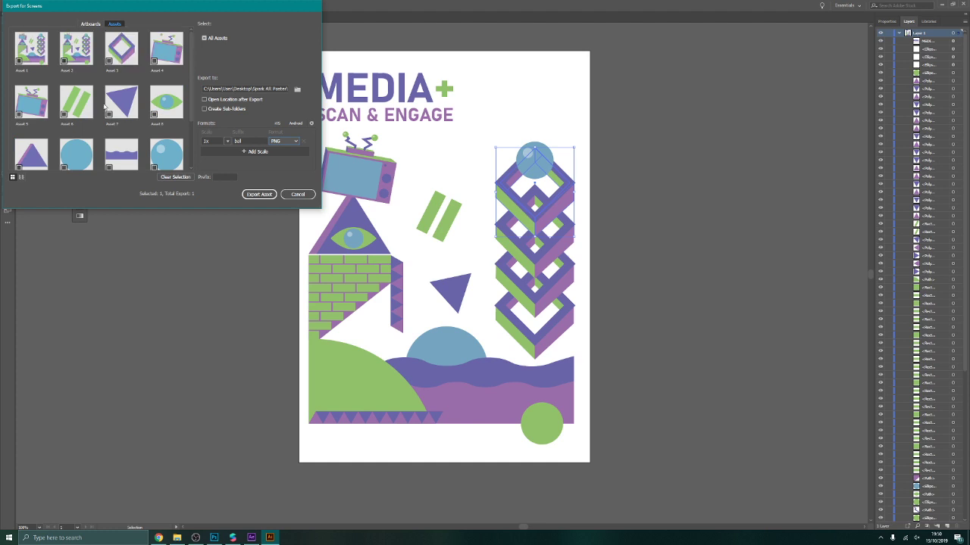
Step: Mark Asset 3 and Assets 5 through 12 for export, leaving Asset 4 unmarked
left_click(109, 63)
left_click(157, 61)
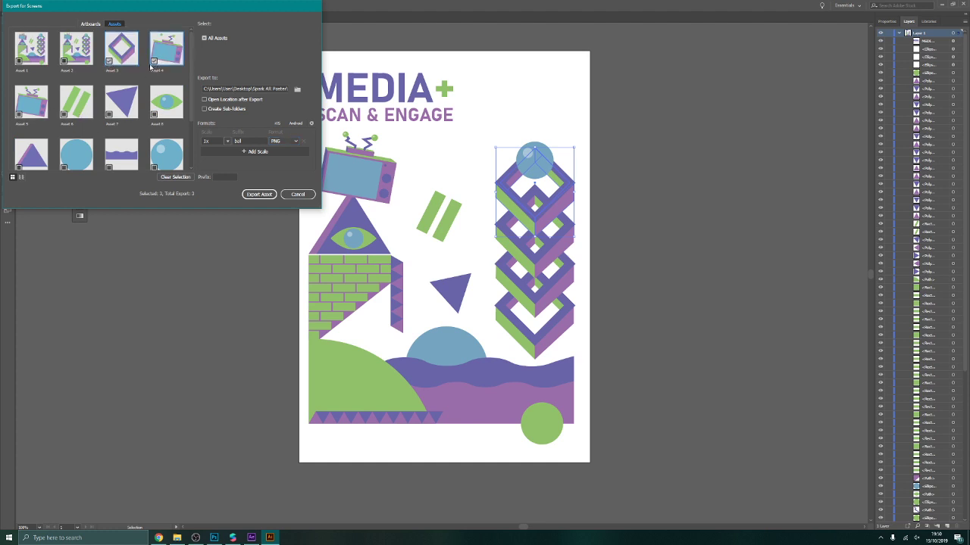
left_click(155, 62)
left_click(44, 112)
left_click(69, 112)
left_click(115, 111)
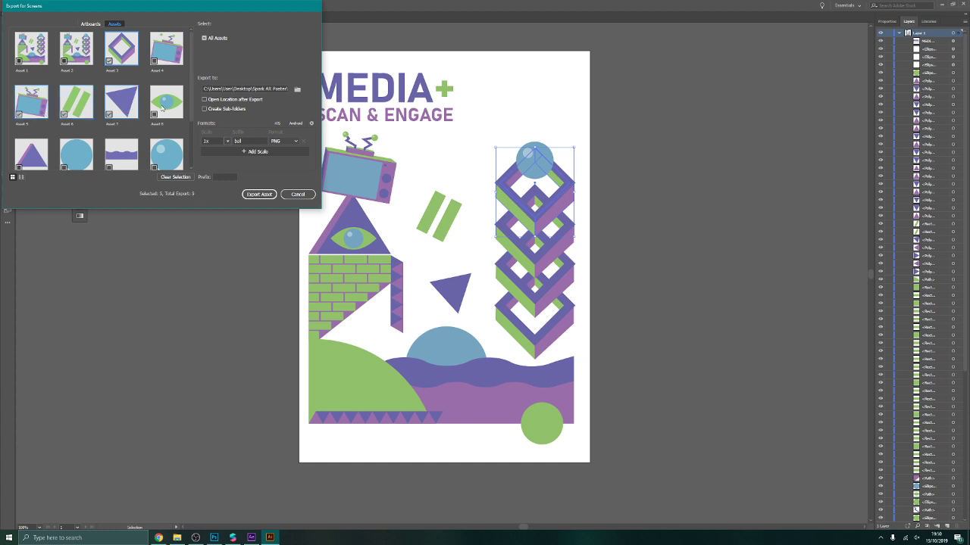
left_click(171, 109)
left_click(168, 156)
left_click(114, 160)
left_click(77, 156)
scroll(54, 150, "down", 2)
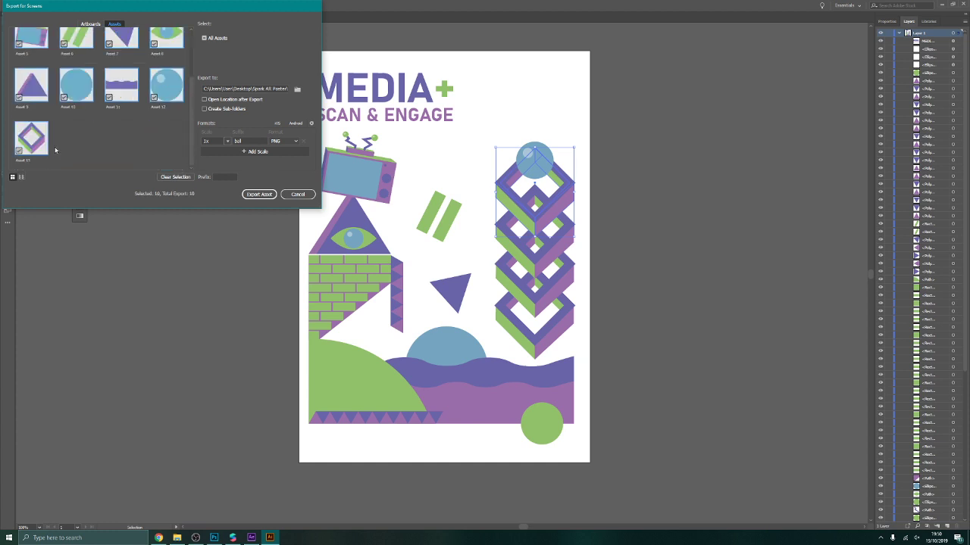
Step: Leave Asset 13 out of the export, clear the file name suffix and export the marked assets as PNG
left_click(25, 156)
left_click(246, 141)
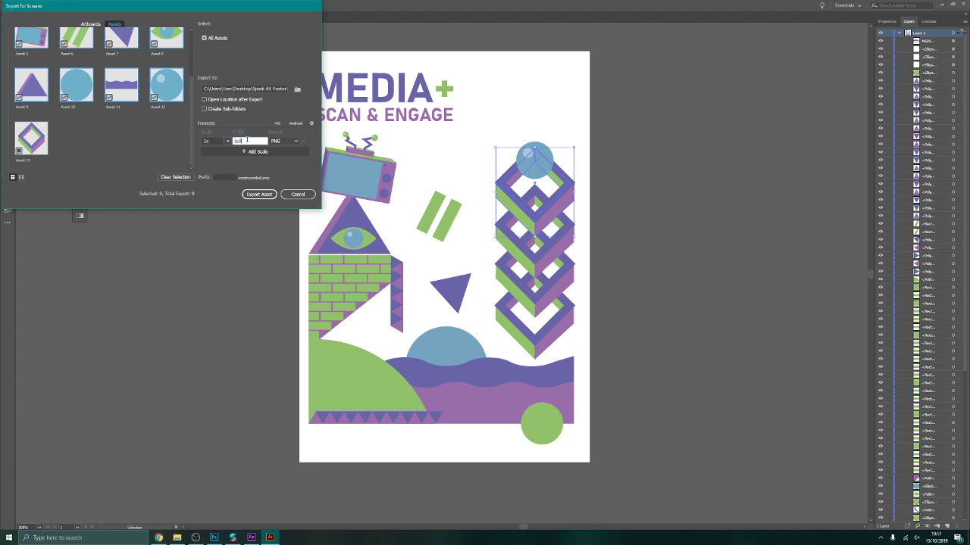
left_click(258, 194)
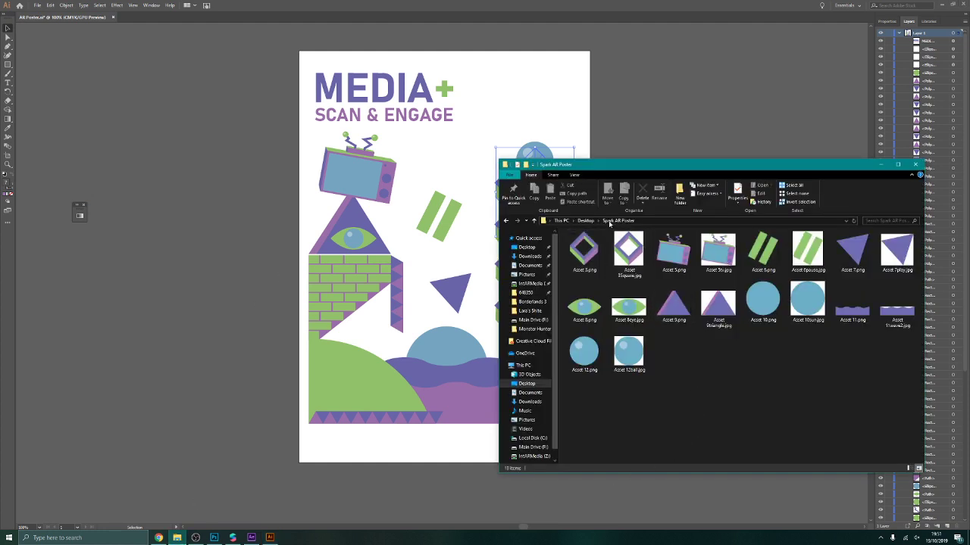
Step: Switch to Spark AR Studio and delete all textures, including their files in the project folder
left_click(233, 538)
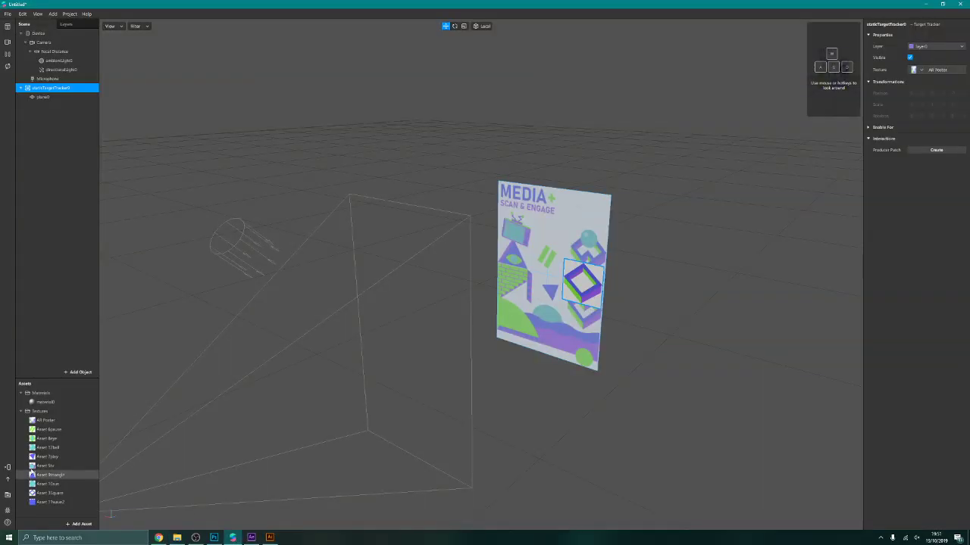
left_click(49, 503)
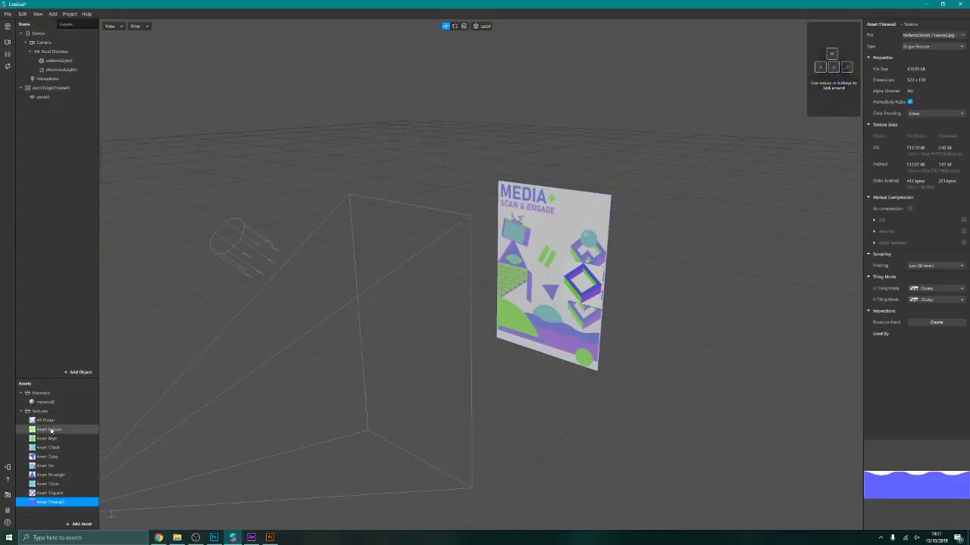
left_click(47, 422, "shift")
right_click(48, 425)
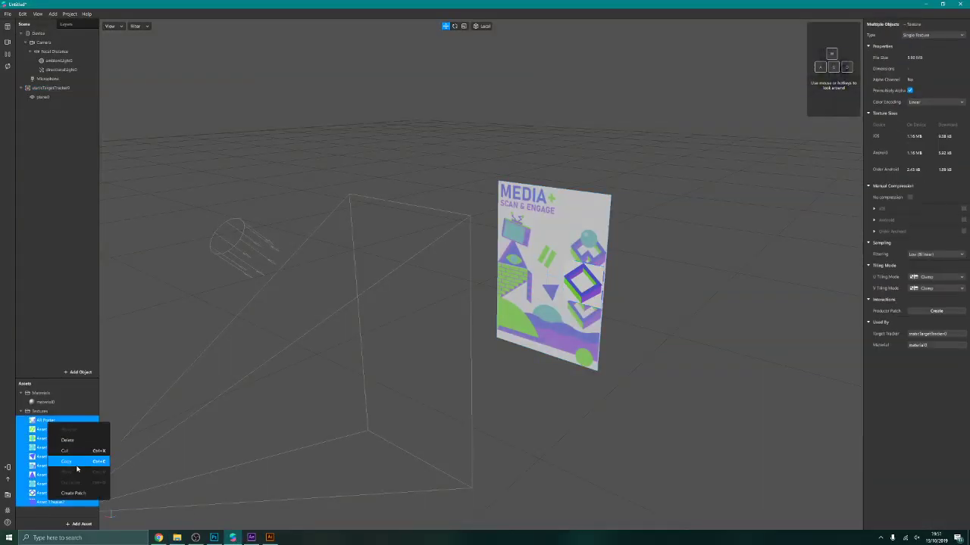
left_click(68, 440)
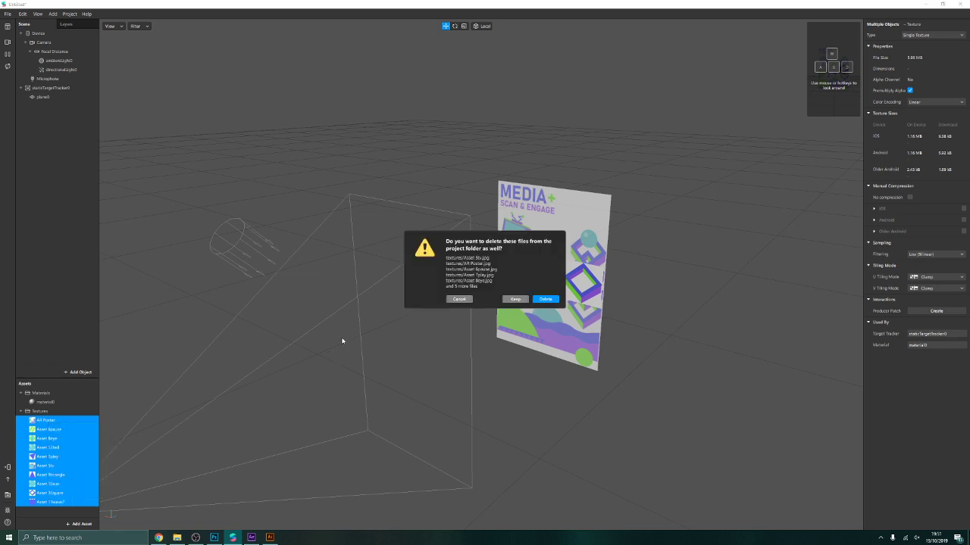
left_click(544, 300)
Step: Import the nine PNG images, Asset 3 and Assets 5 through 12, from the Spark AR Poster folder
left_click(79, 523)
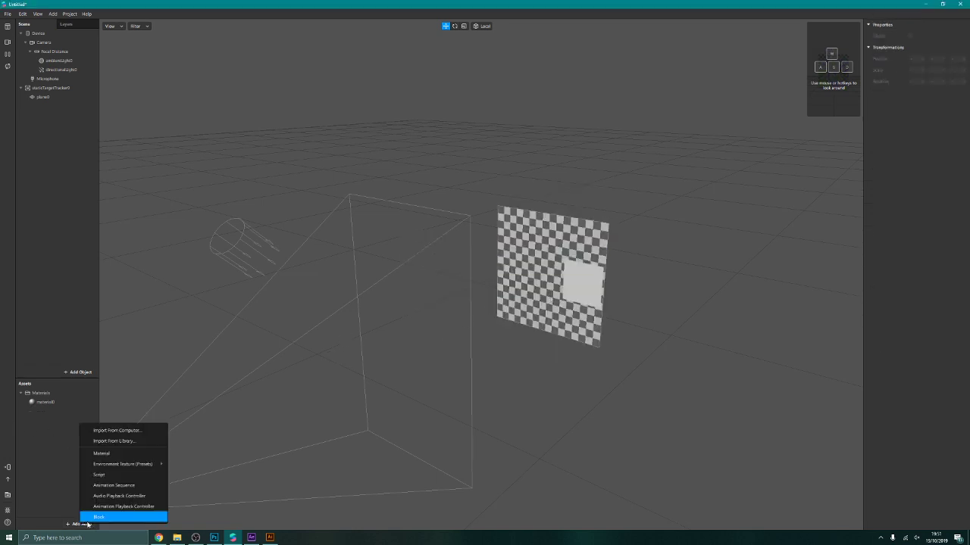
left_click(115, 430)
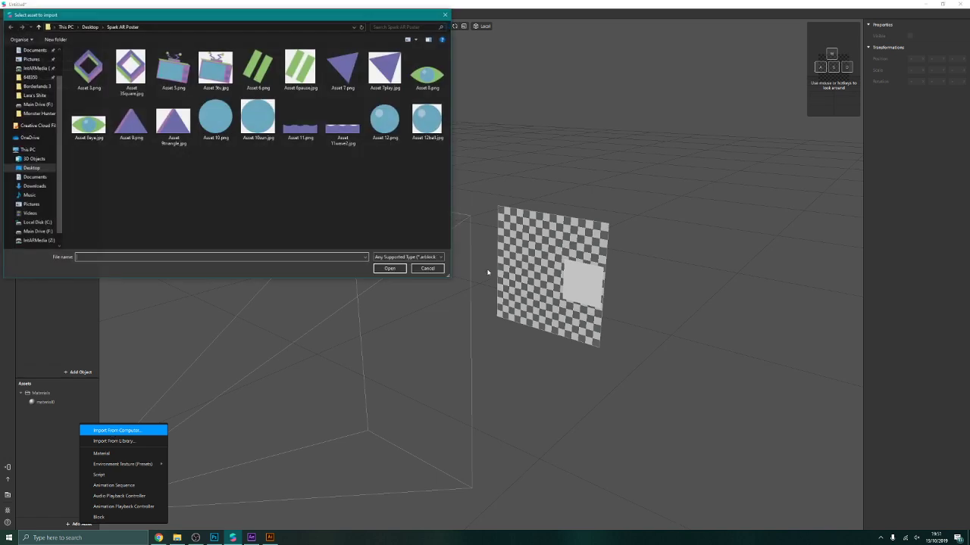
left_click(173, 68, "ctrl")
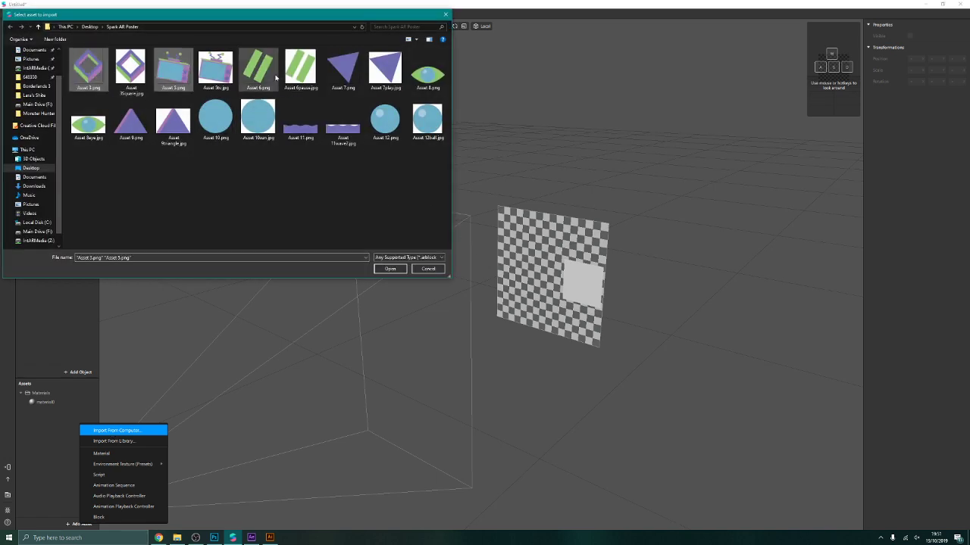
left_click(343, 68, "ctrl")
left_click(425, 76, "ctrl")
left_click(385, 117, "ctrl")
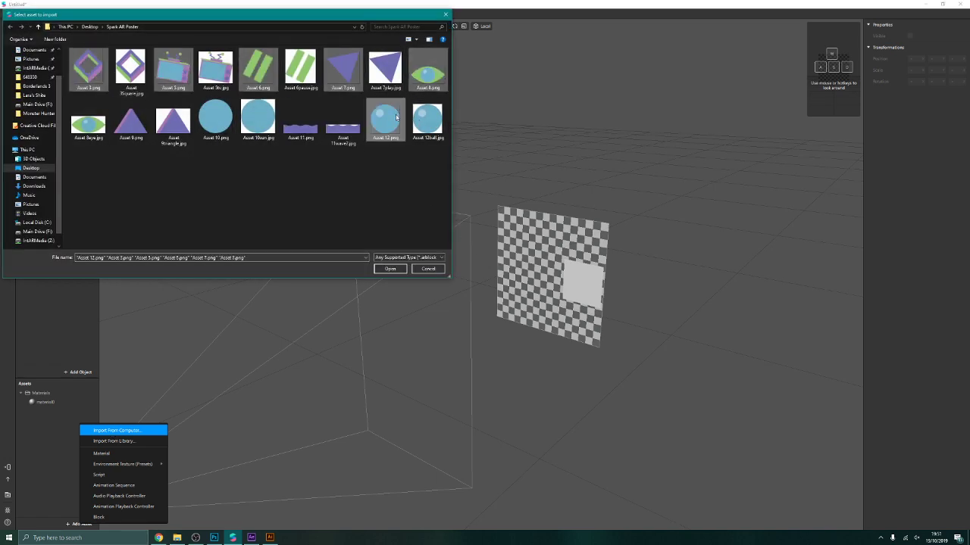
left_click(300, 117, "ctrl")
left_click(212, 136, "ctrl")
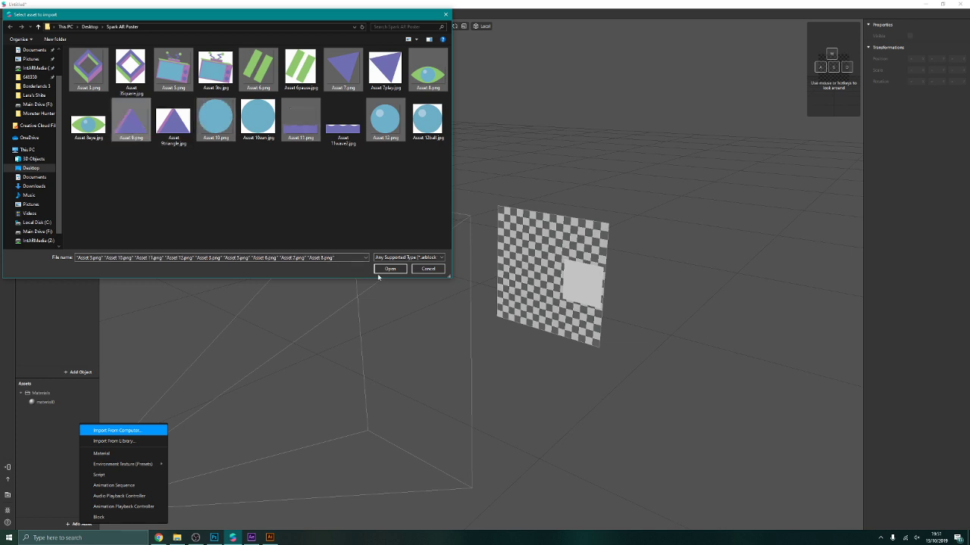
left_click(388, 269)
Step: Import the AR Poster.jpg image from the desktop as an asset
left_click(80, 524)
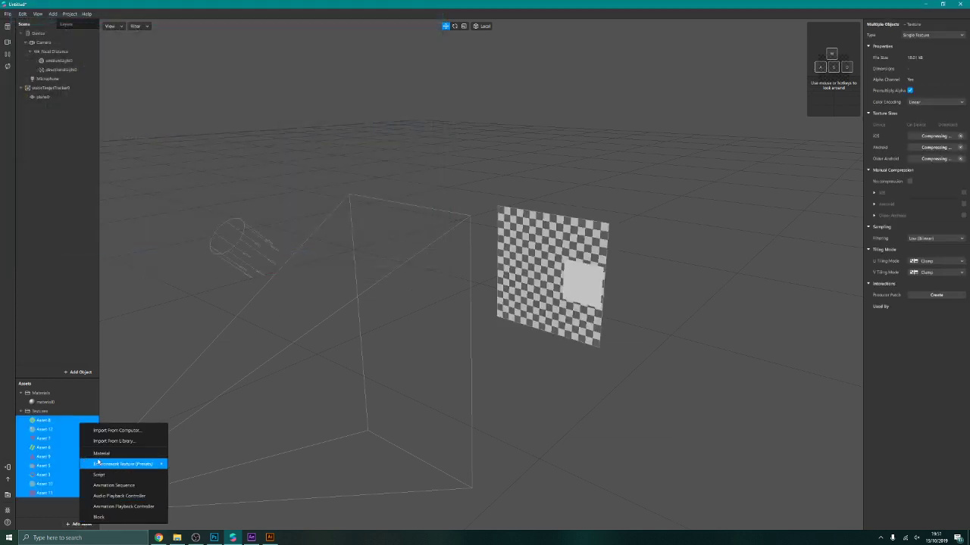
left_click(116, 430)
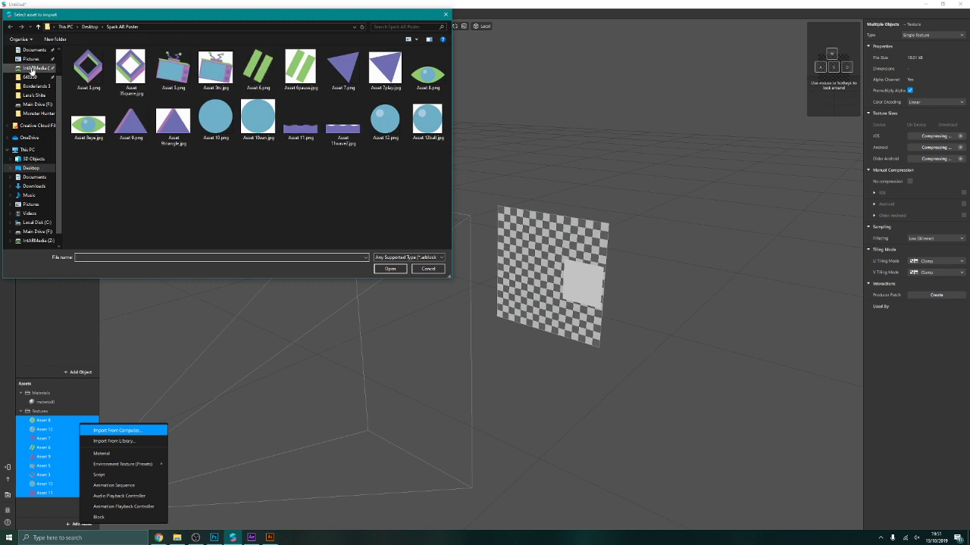
left_click(30, 167)
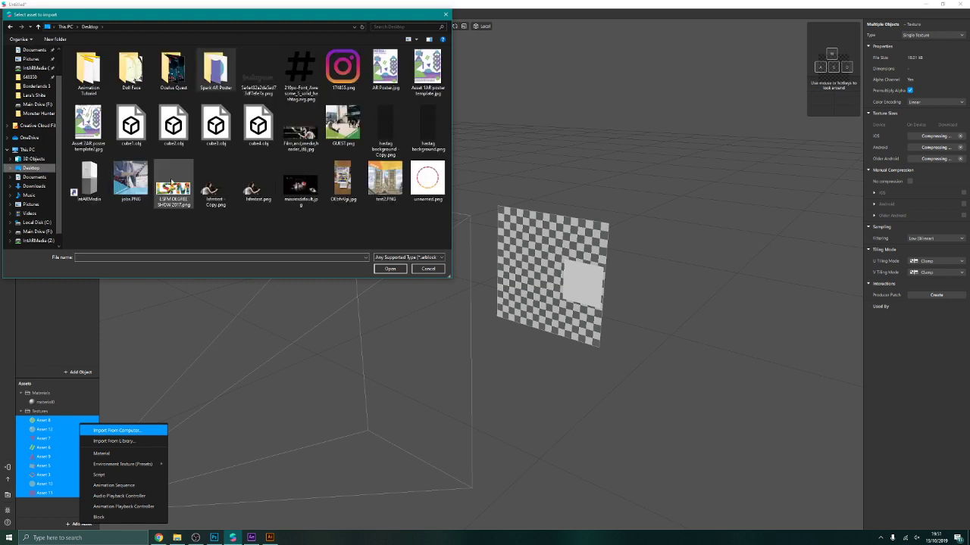
double_click(373, 72)
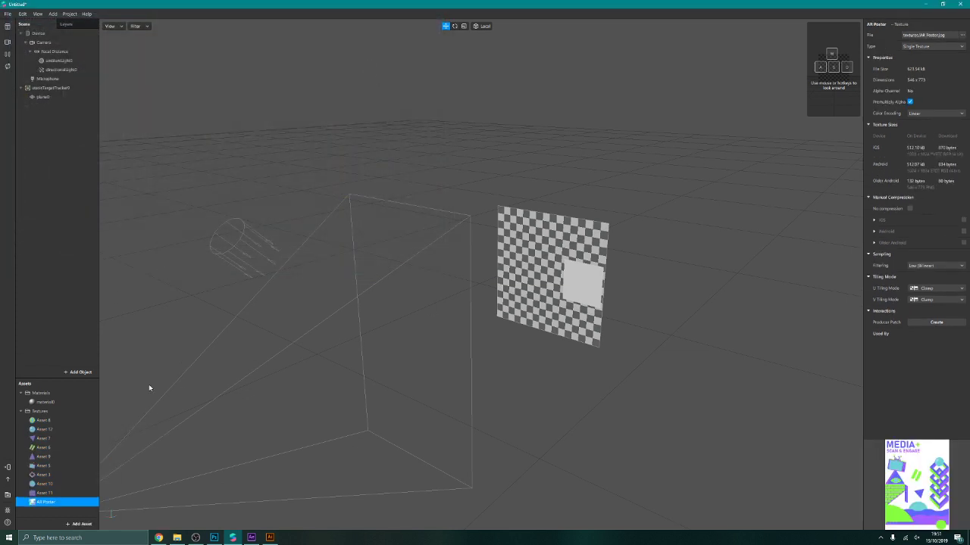
Step: Set the target tracker's texture to AR Poster
left_click(40, 89)
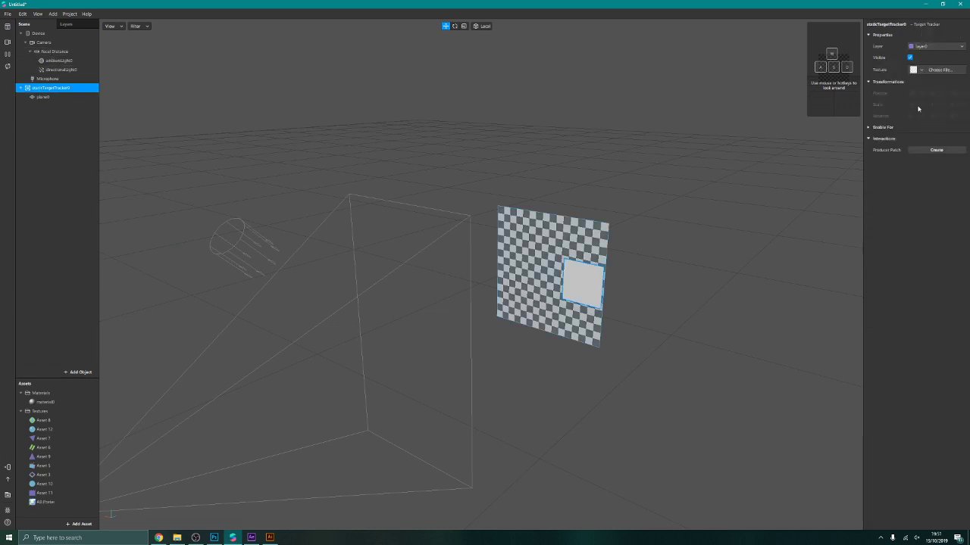
left_click(920, 69)
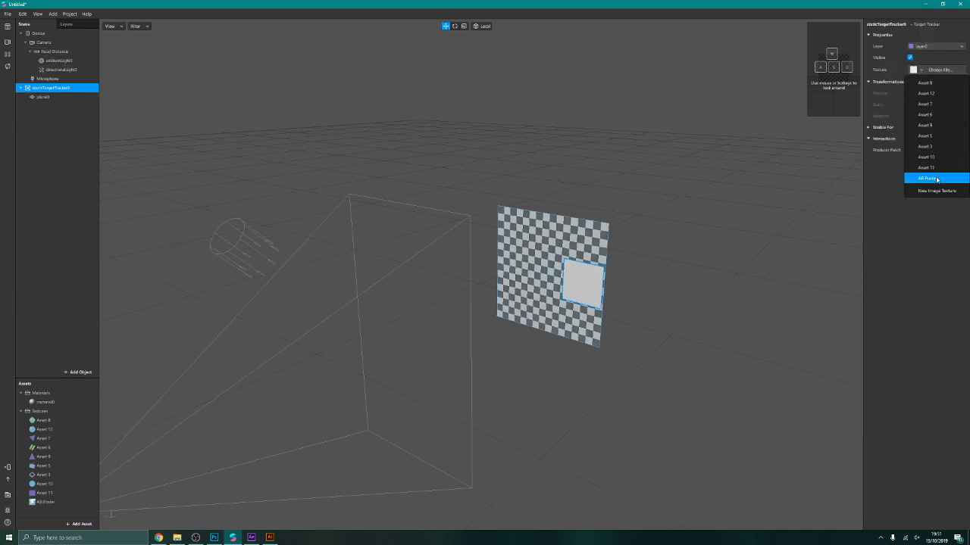
left_click(894, 178)
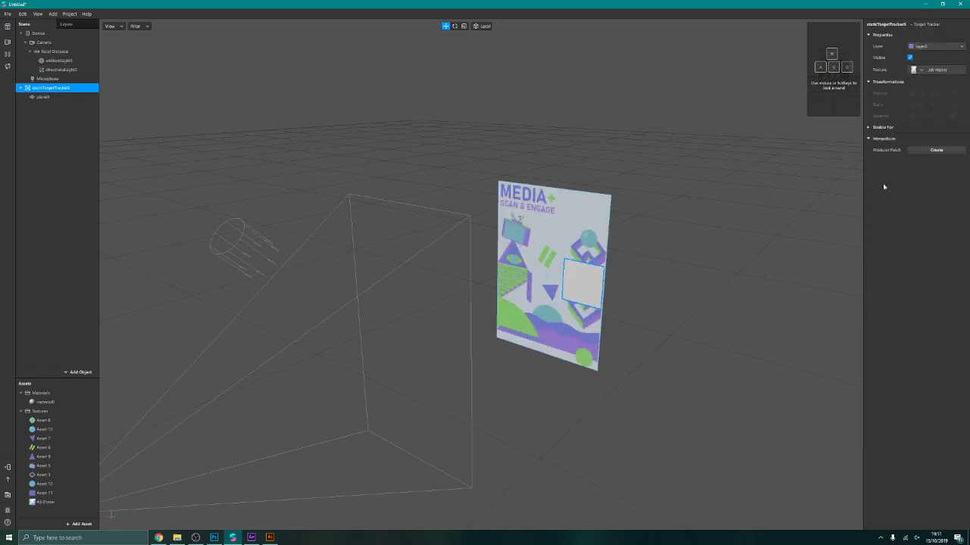
Step: Set the plane material's diffuse texture to Asset 3 and raise its Alpha Test cutoff
left_click(43, 97)
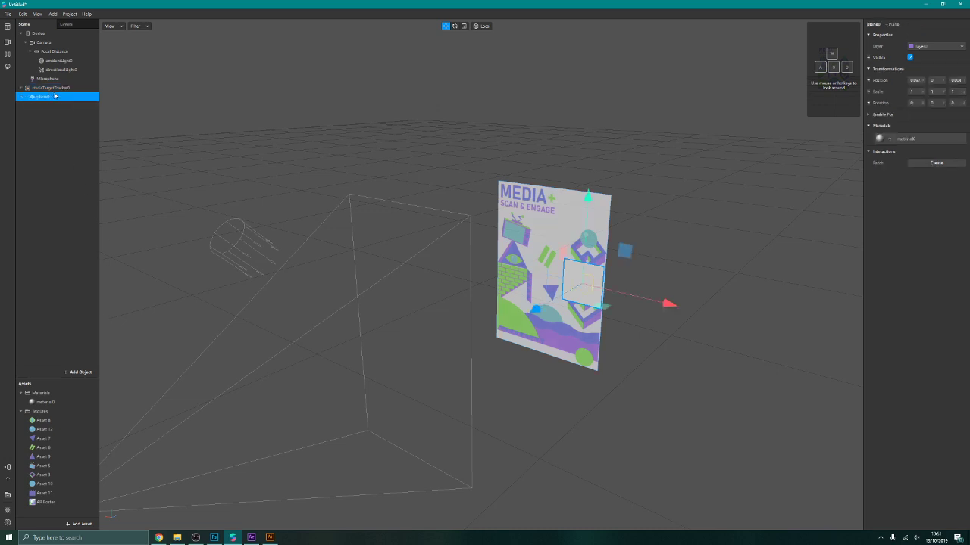
left_click(56, 404)
left_click(928, 81)
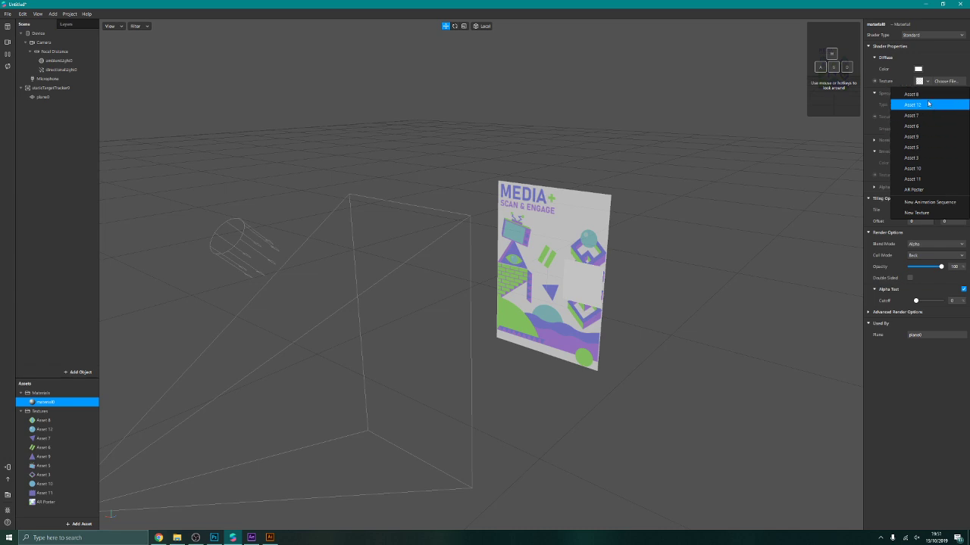
left_click(931, 157)
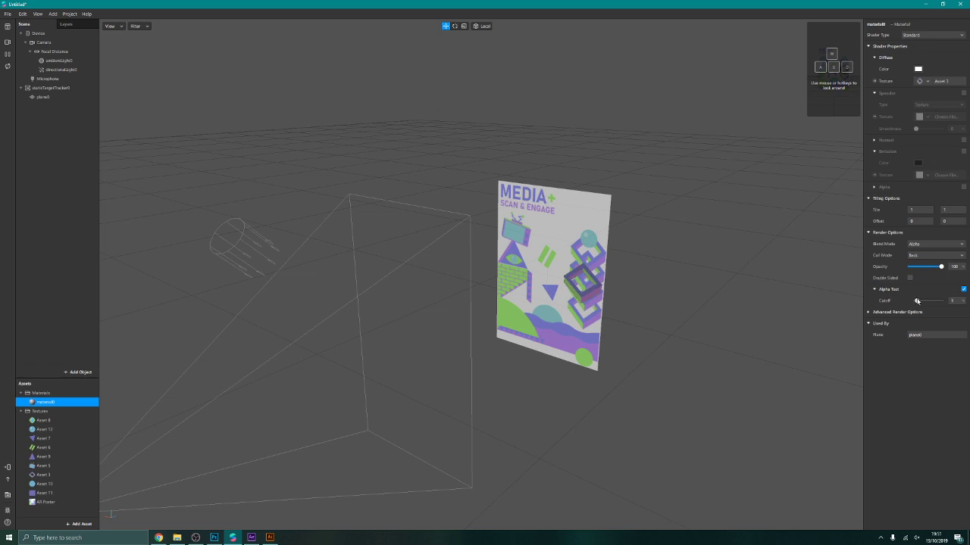
mouse_move(917, 301)
left_mouse_down()
mouse_move(943, 301)
mouse_move(929, 304)
left_mouse_up()
Step: Move the plane over the lowest square of the poster's stack, at about X 0.1 and Y -0.08
scroll(665, 306, "up", 4)
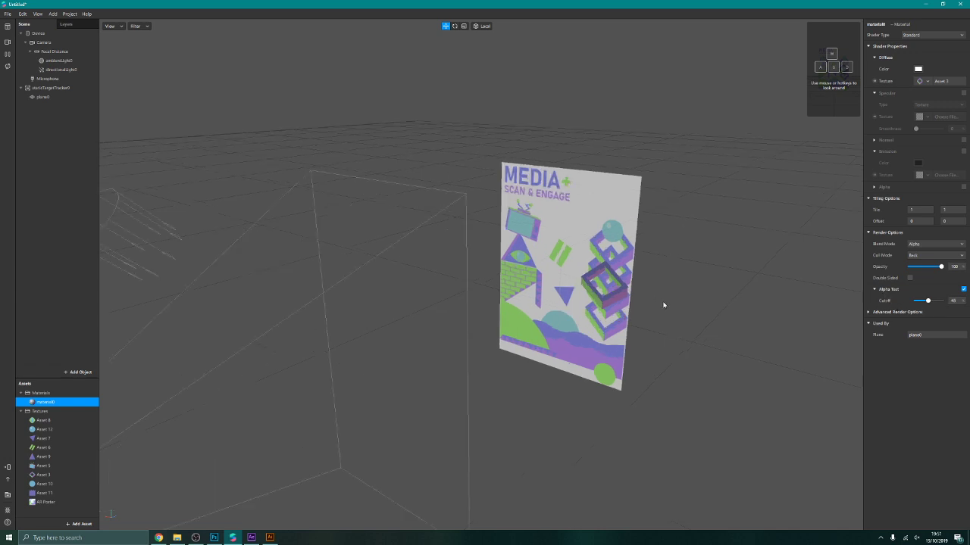
middle_click_drag(584, 328, 495, 318)
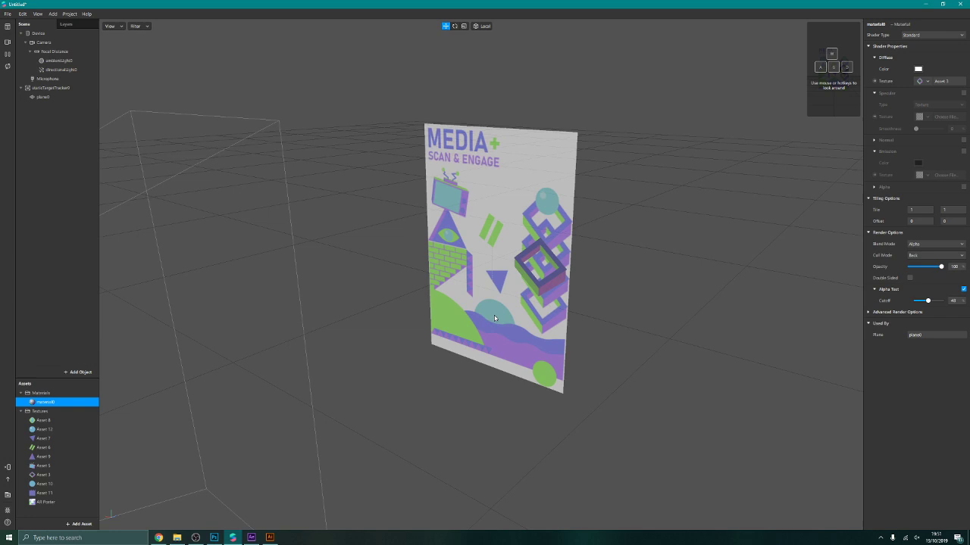
left_click(547, 284)
left_click(60, 98)
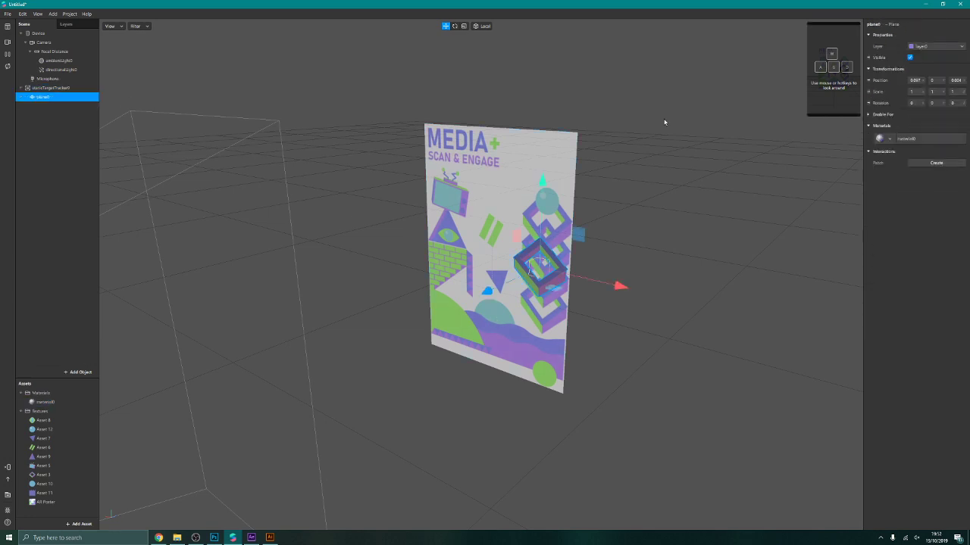
left_click_drag(541, 184, 537, 228)
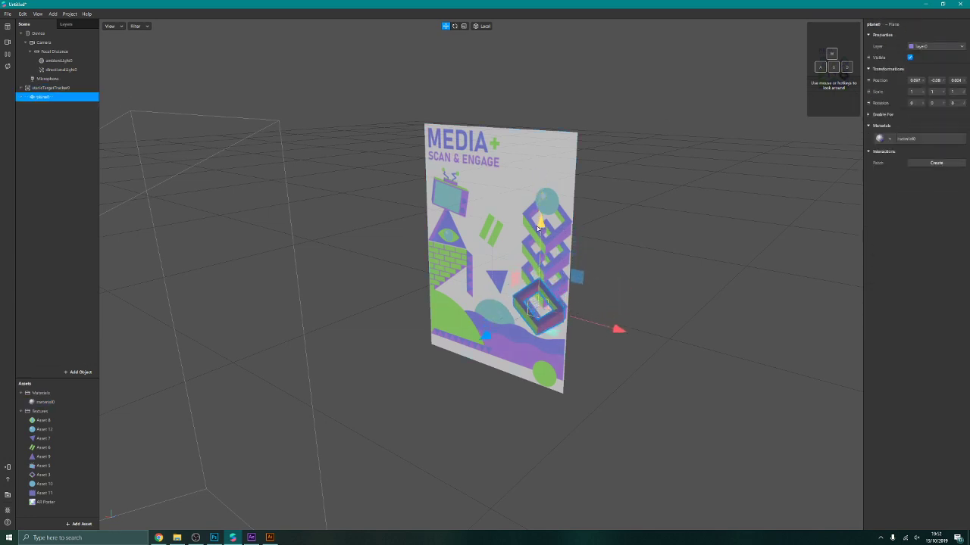
left_click_drag(618, 329, 620, 330)
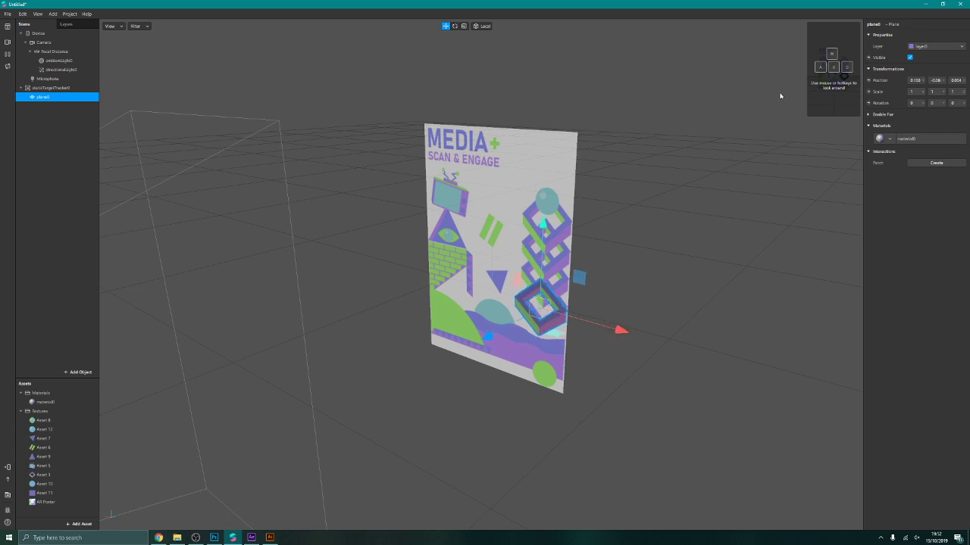
Step: Enlarge the device preview and nudge the plane sideways to about X 0.101 to align with the lowest square
left_click_drag(821, 96, 816, 90)
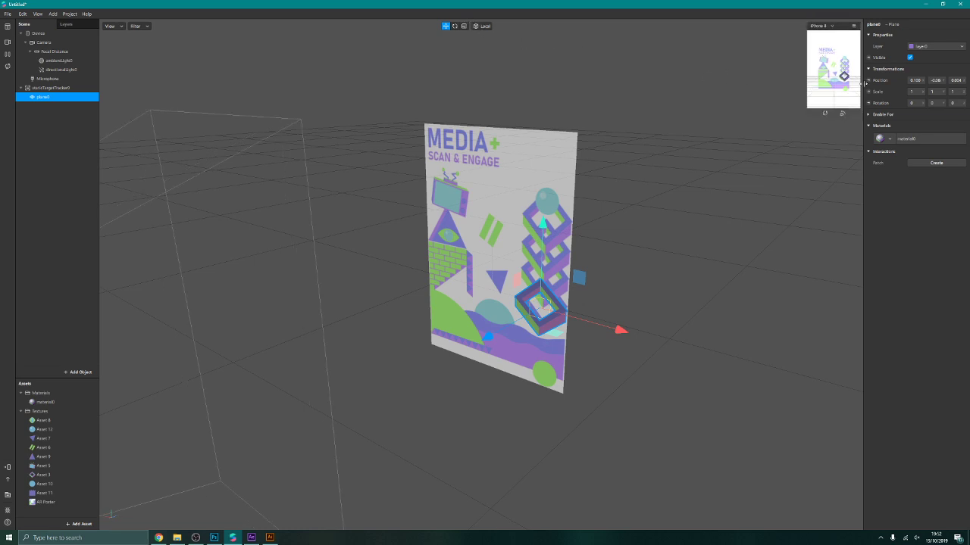
left_click(808, 113)
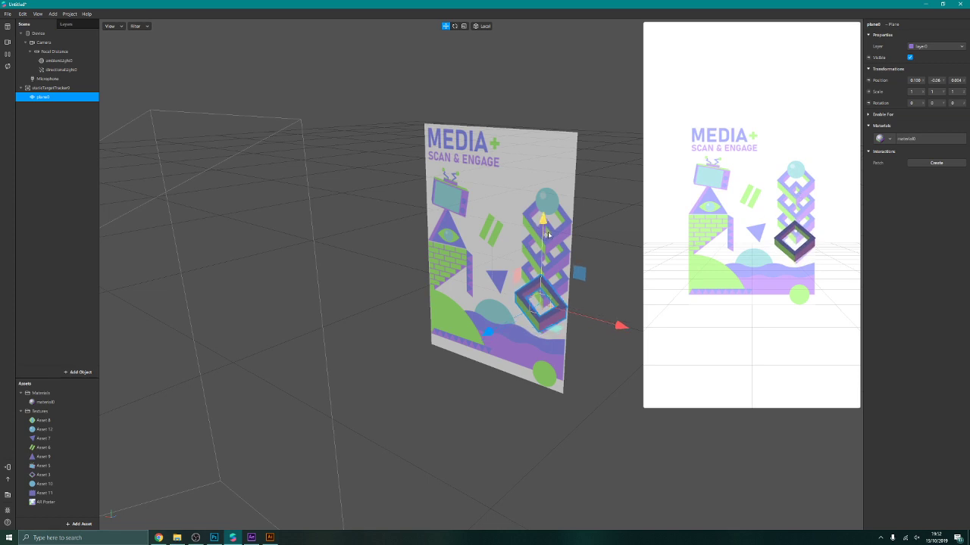
left_click_drag(614, 331, 614, 332)
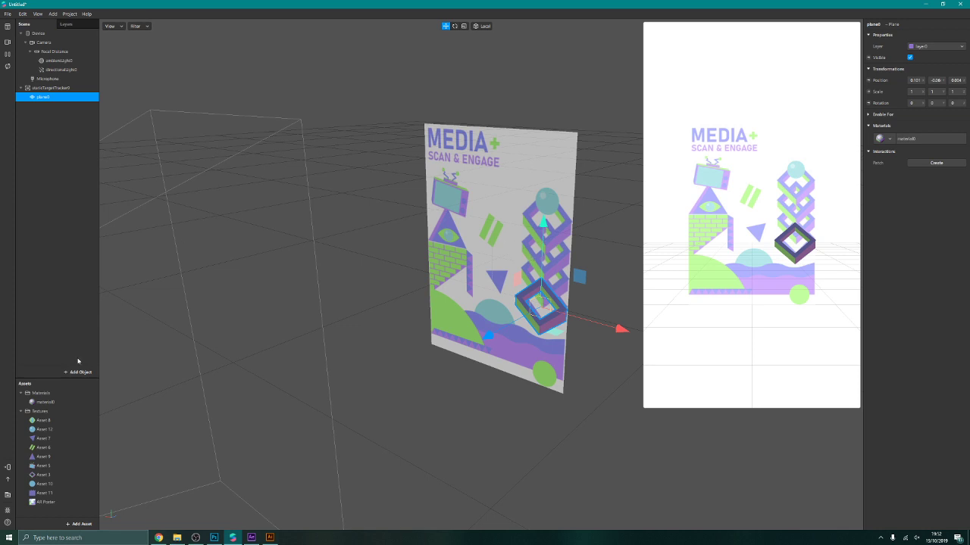
Step: Change the shader type of the plane's material to Flat
left_click(66, 402)
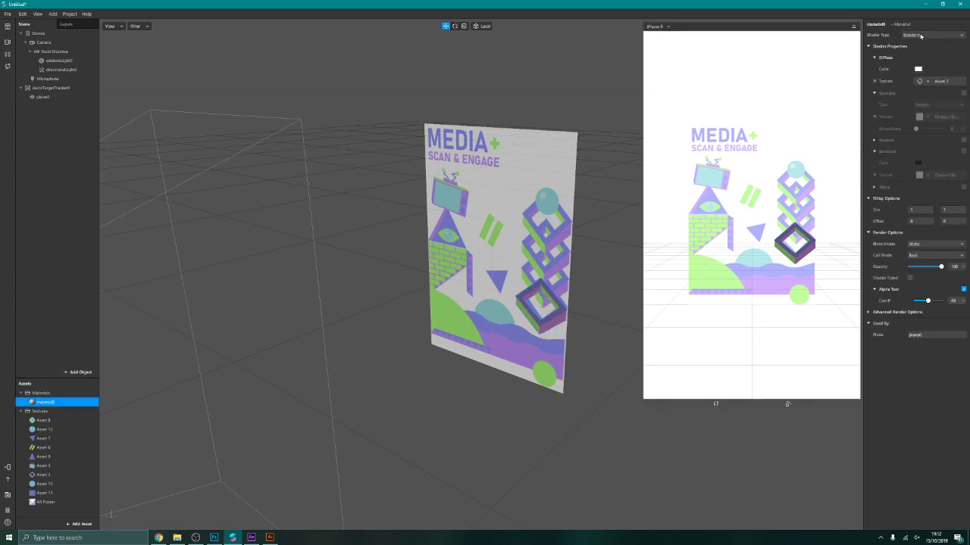
left_click(921, 36)
left_click(915, 41)
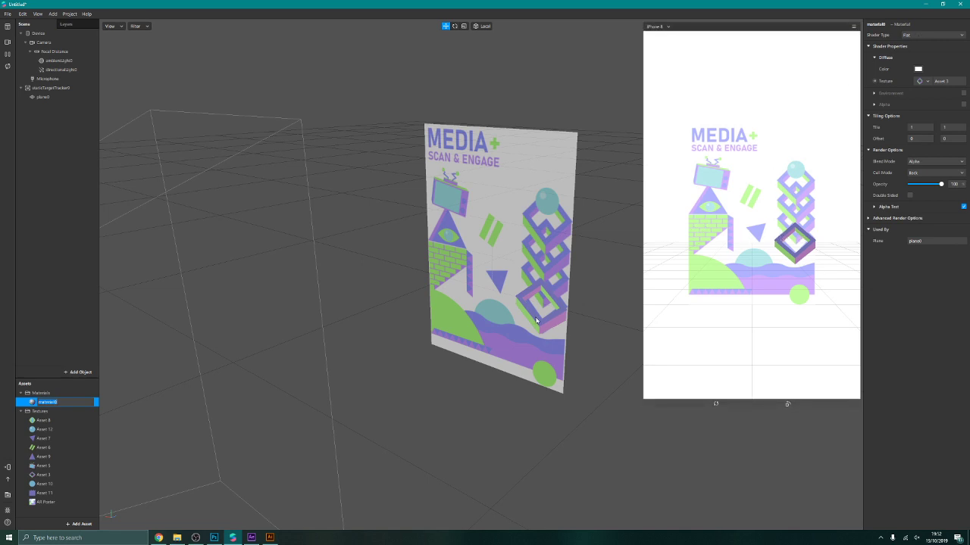
left_click(536, 321)
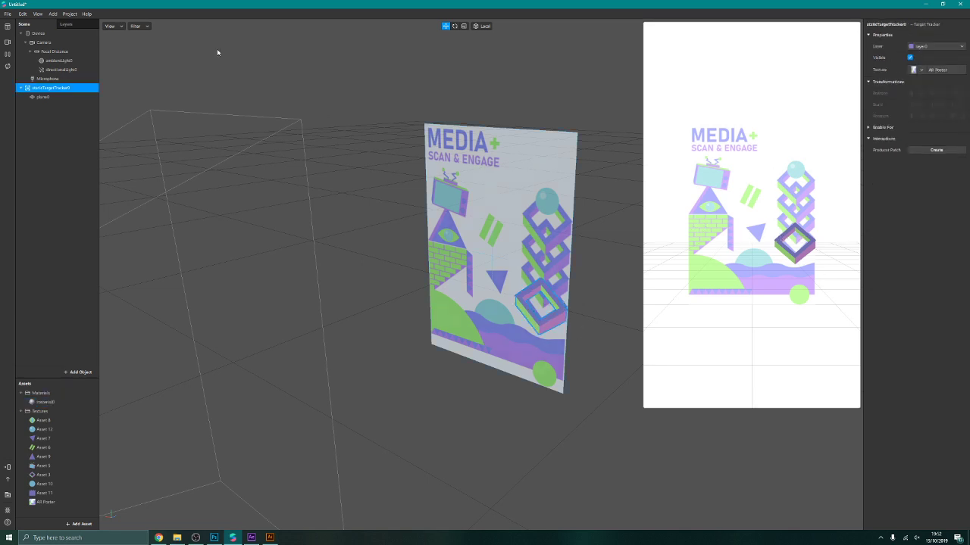
Step: Duplicate the square plane and move the copies up over the three higher squares of the stack, the topmost at about Y 0.075
left_click(44, 97)
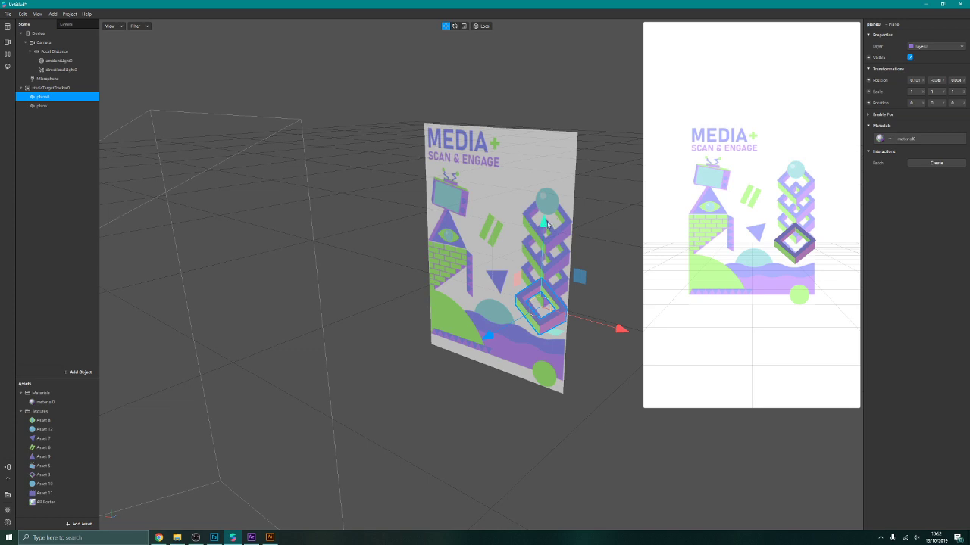
left_click_drag(547, 224, 540, 194)
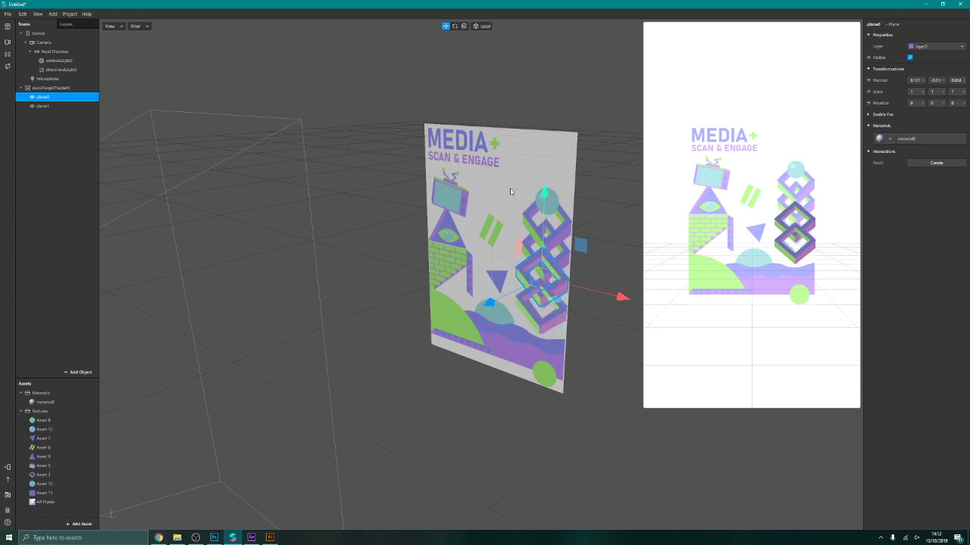
key("ctrl+d")
left_click_drag(547, 201, 545, 135)
key("ctrl+d")
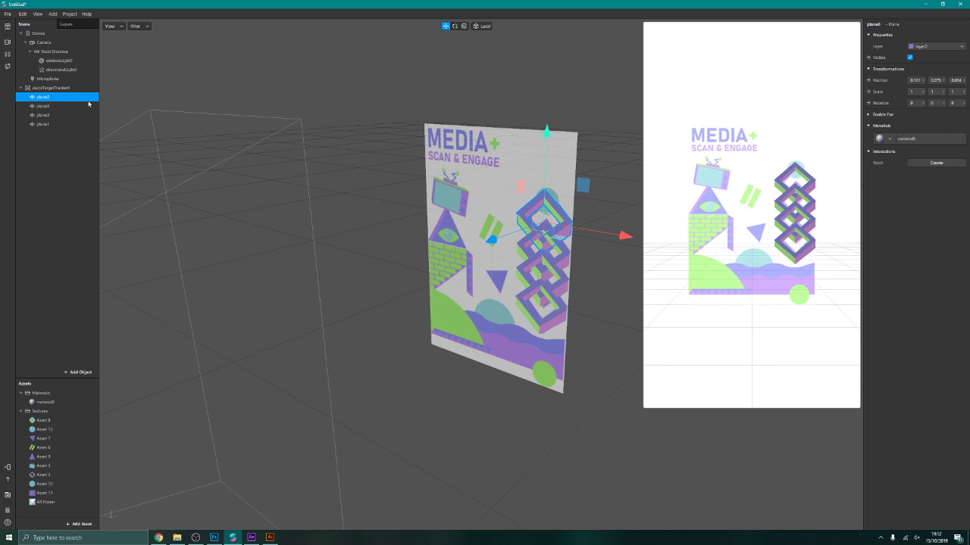
Step: Pull the three upper square planes forward from the poster in stepped depths, from lowest to highest about Z 0.011, 0.014 and 0.024
left_click(58, 116)
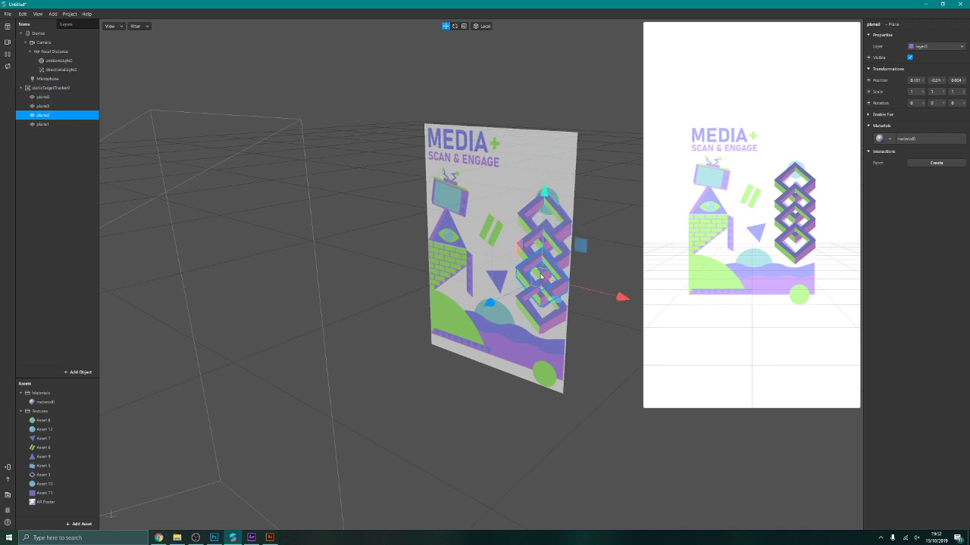
left_click_drag(489, 303, 486, 305)
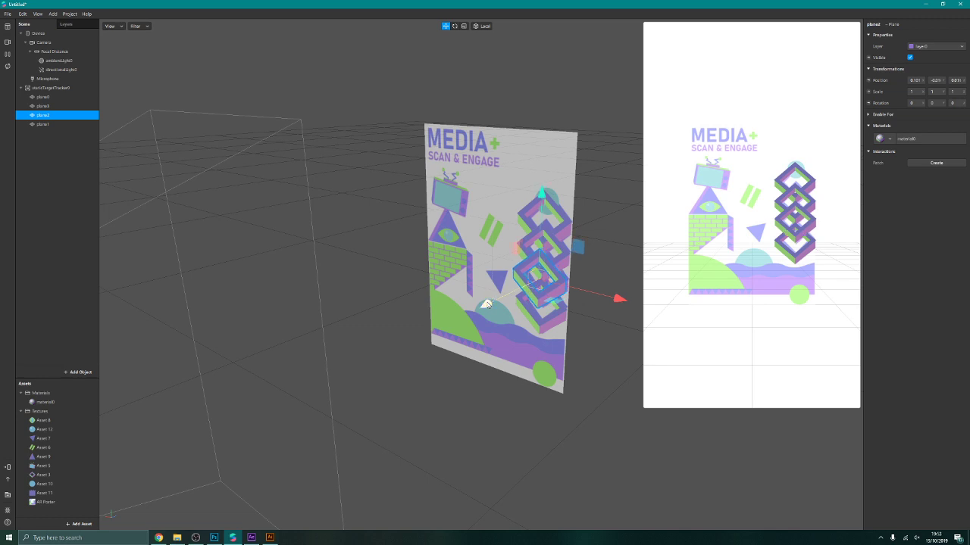
left_click(527, 243)
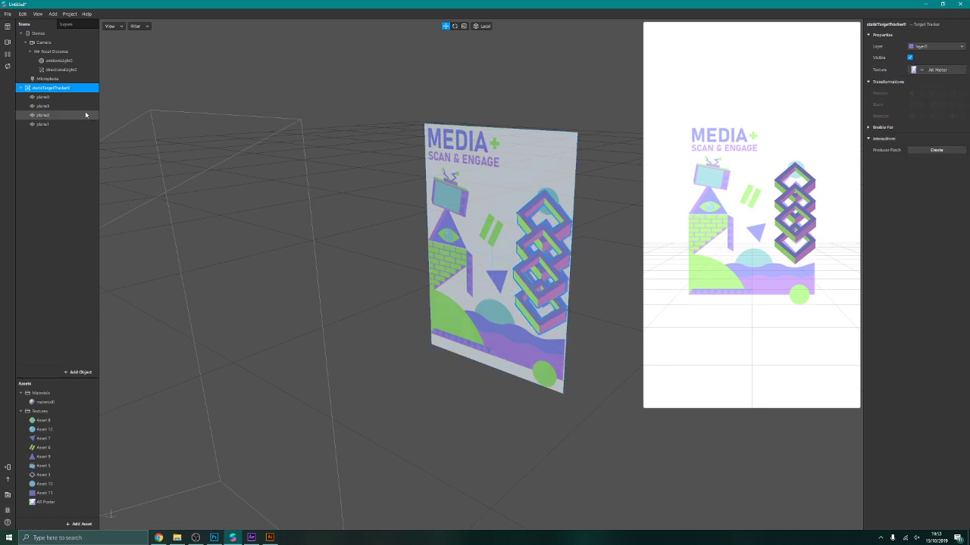
left_click(51, 107)
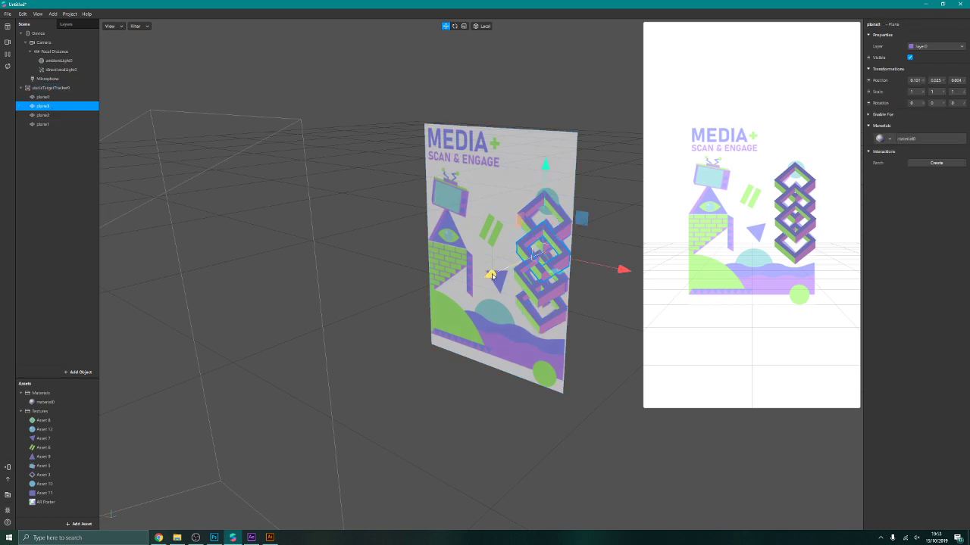
left_click_drag(492, 275, 488, 277)
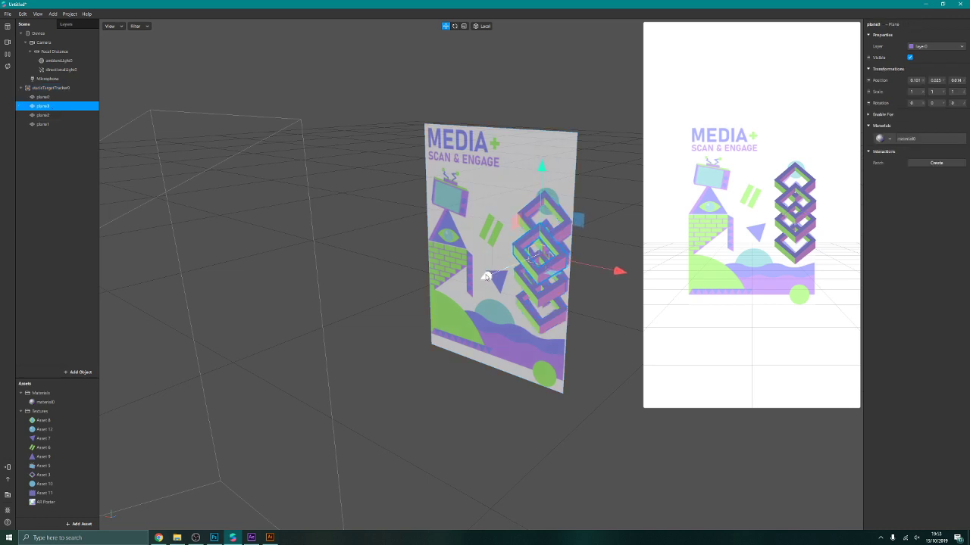
left_click(75, 98)
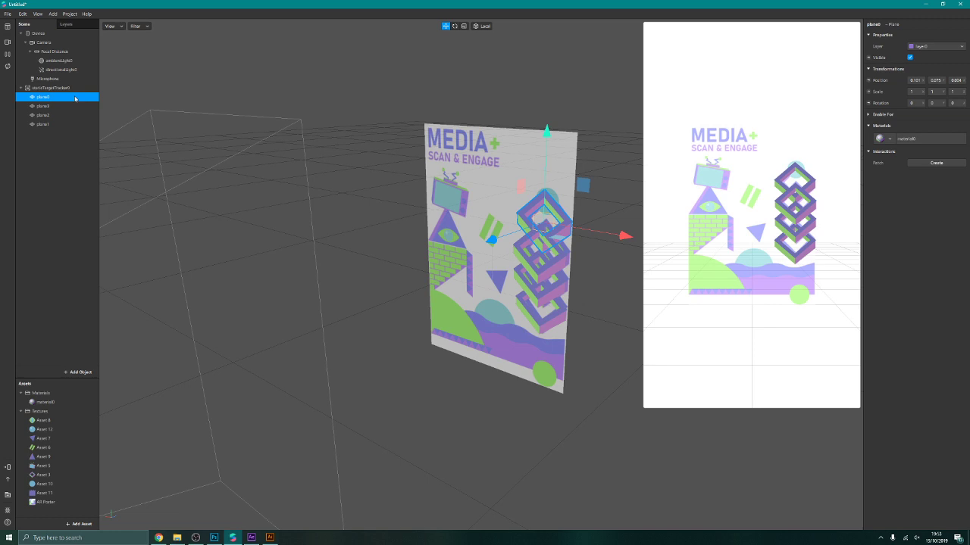
left_click(493, 247)
left_click(67, 98)
left_click_drag(488, 241, 483, 243)
left_click(595, 277)
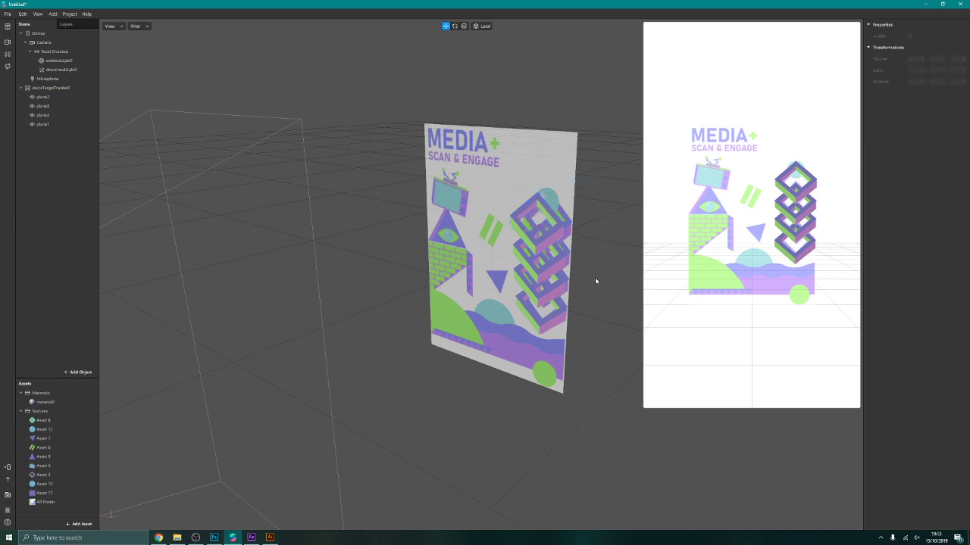
Step: Examine the depth spacing of the stacked squares in front of the poster from the side and at an angle
middle_click_drag(595, 277, 432, 266)
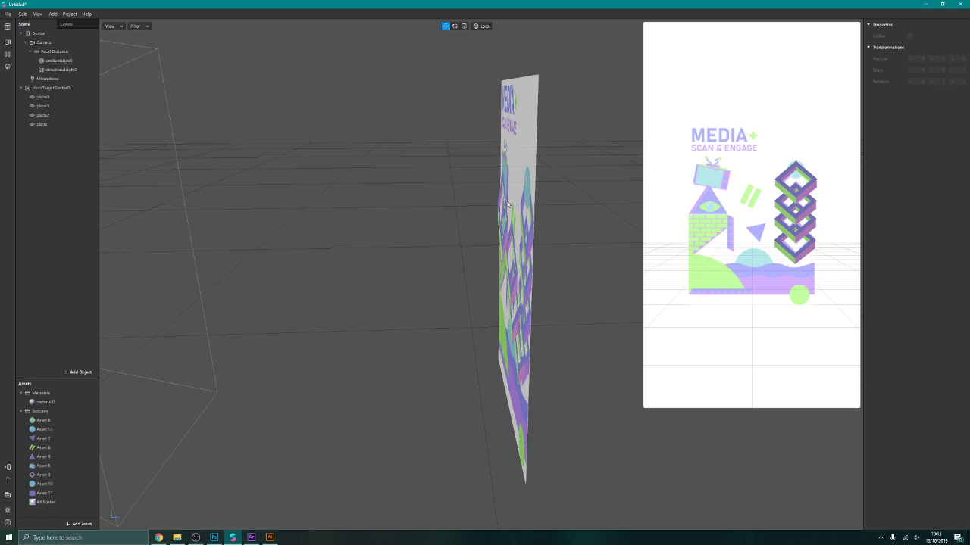
middle_click_drag(522, 306, 484, 260)
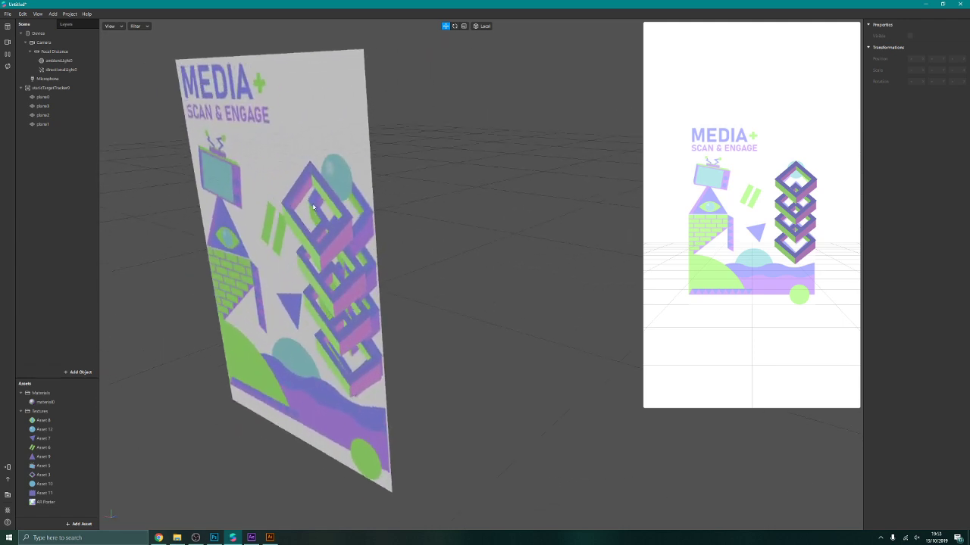
middle_click_drag(388, 276, 462, 273)
scroll(427, 308, "down", 5)
middle_click_drag(382, 328, 400, 344)
middle_click_drag(475, 341, 440, 307)
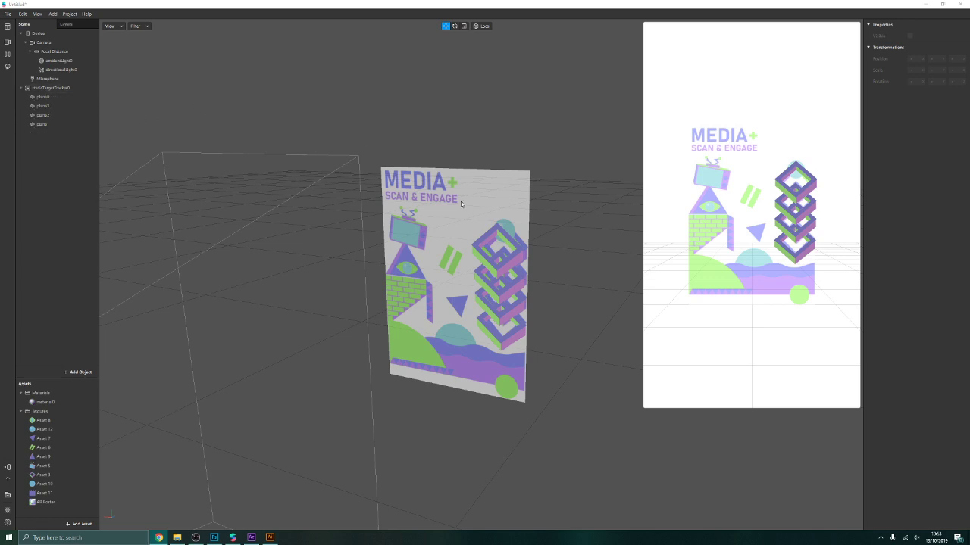
Step: Rename the topmost square plane as Box top
left_click(54, 98)
right_click(54, 98)
left_click(83, 118)
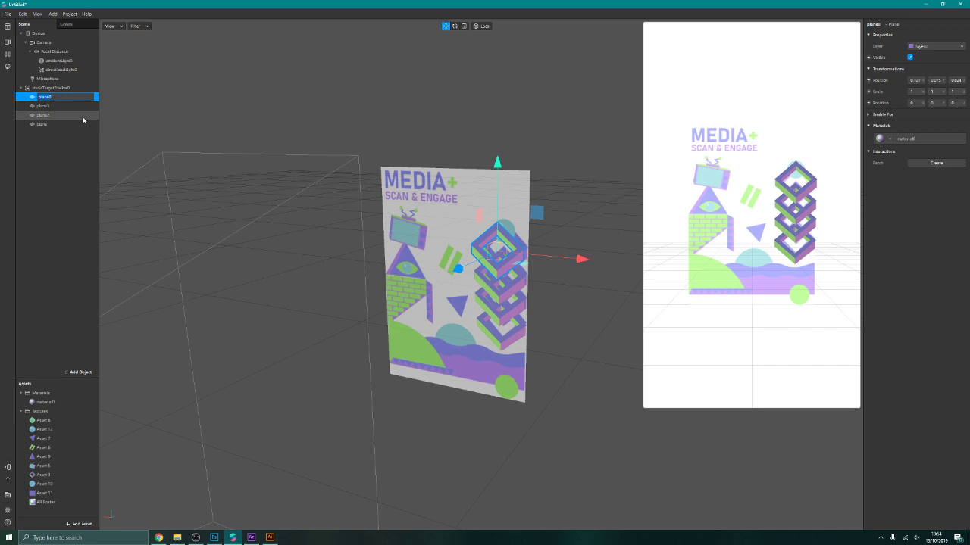
type("u")
type("ox top")
key("Return")
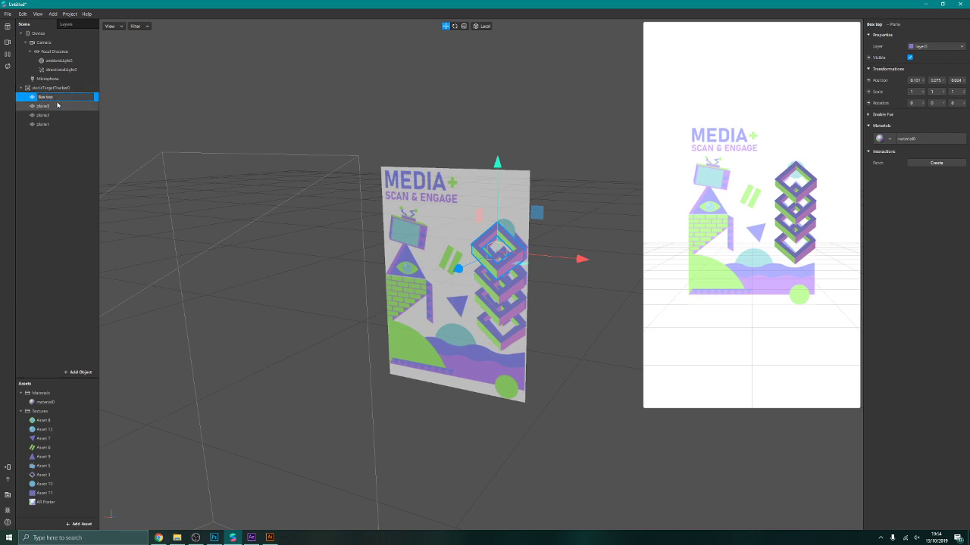
Step: Rename the second square plane from the top of the stack as Box 2
right_click(64, 106)
left_click(98, 121)
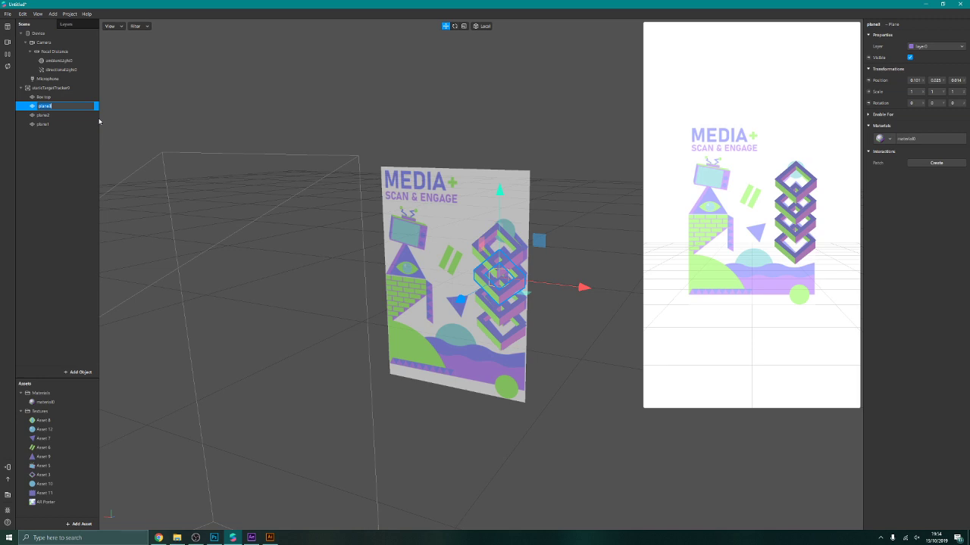
type("d")
key("Return")
Step: Rename the third square plane from the top of the stack as Box 3
left_click(46, 115)
right_click(48, 118)
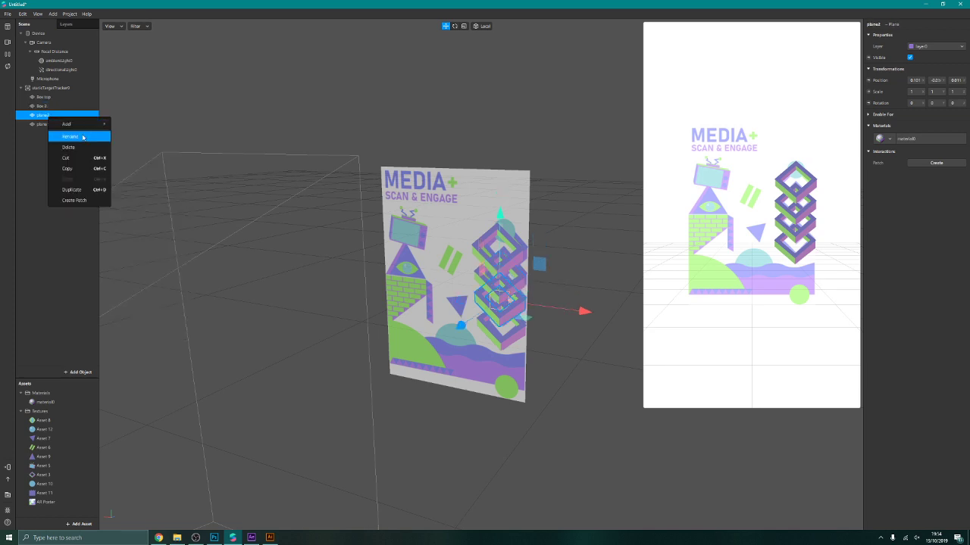
left_click(70, 136)
type("d")
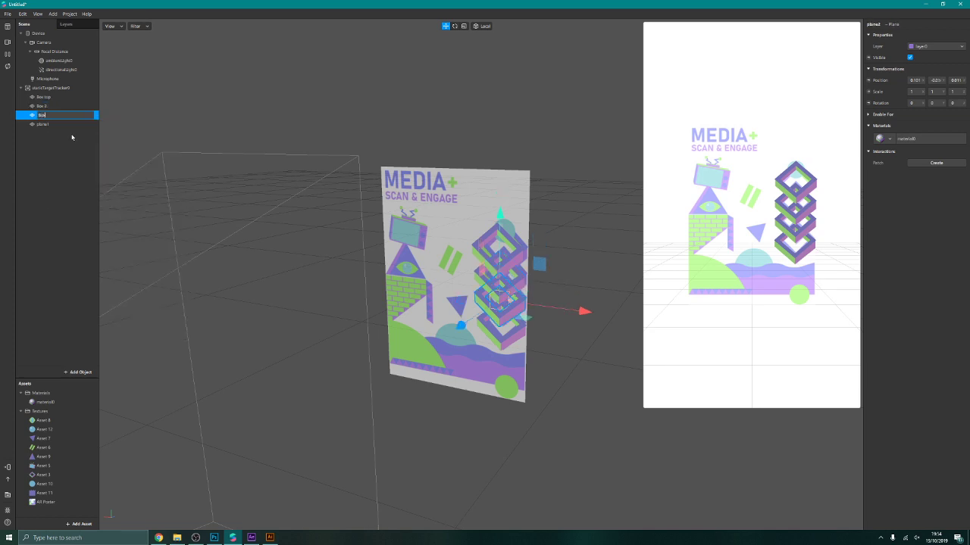
type("ox 3")
key("Return")
Step: Rename the lowest square plane of the stack as Box 4
right_click(57, 125)
left_click(98, 145)
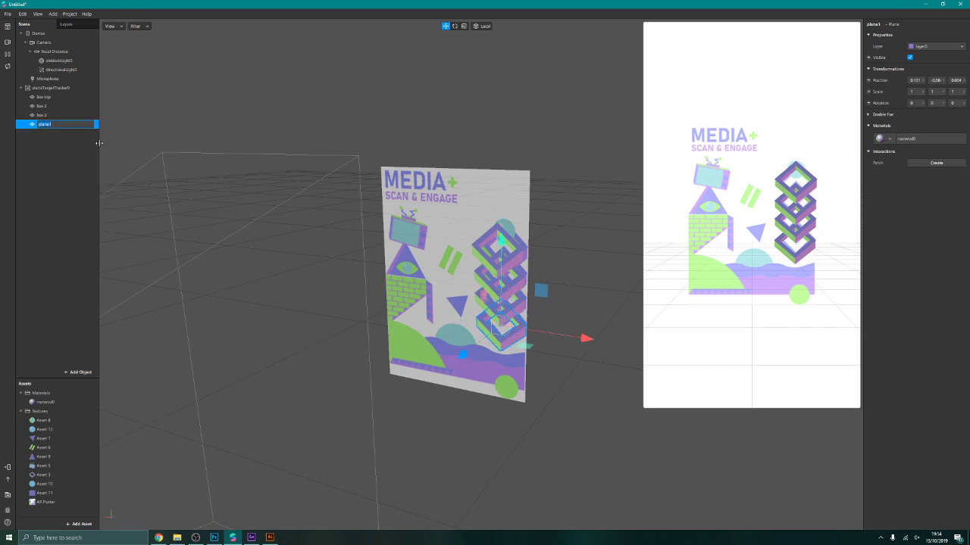
type("Box 4")
key("Return")
left_click(39, 168)
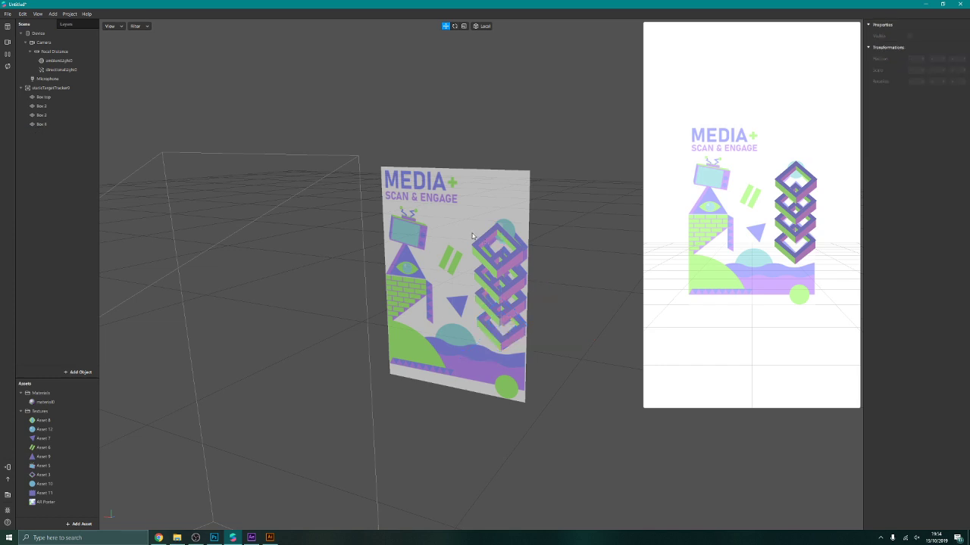
Step: Add a new plane to the scene and make it a child of the target tracker
left_click(78, 371)
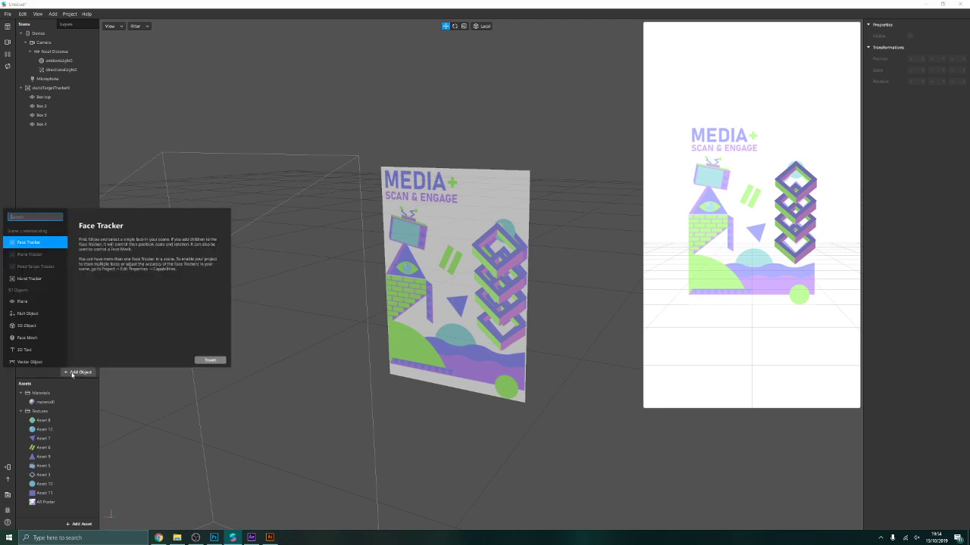
left_click(33, 302)
left_click(211, 361)
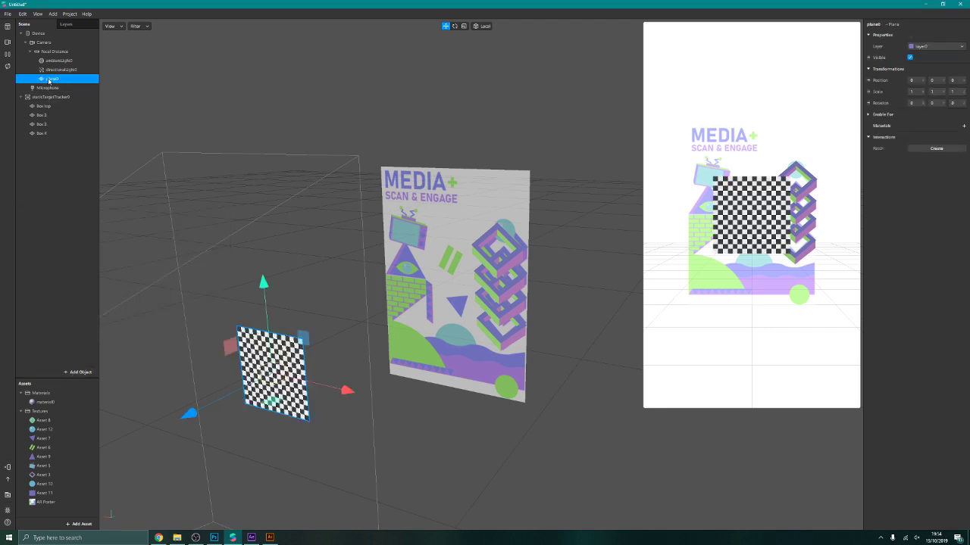
left_click_drag(51, 80, 45, 97)
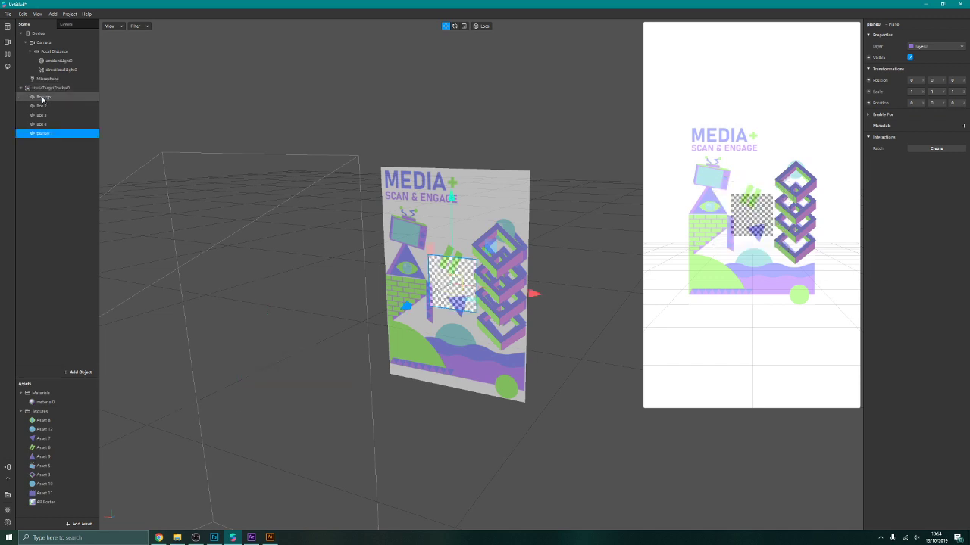
Step: Rename the new plane as Ball and move it forward from the poster to about Z 0.016
right_click(58, 133)
left_click(78, 151)
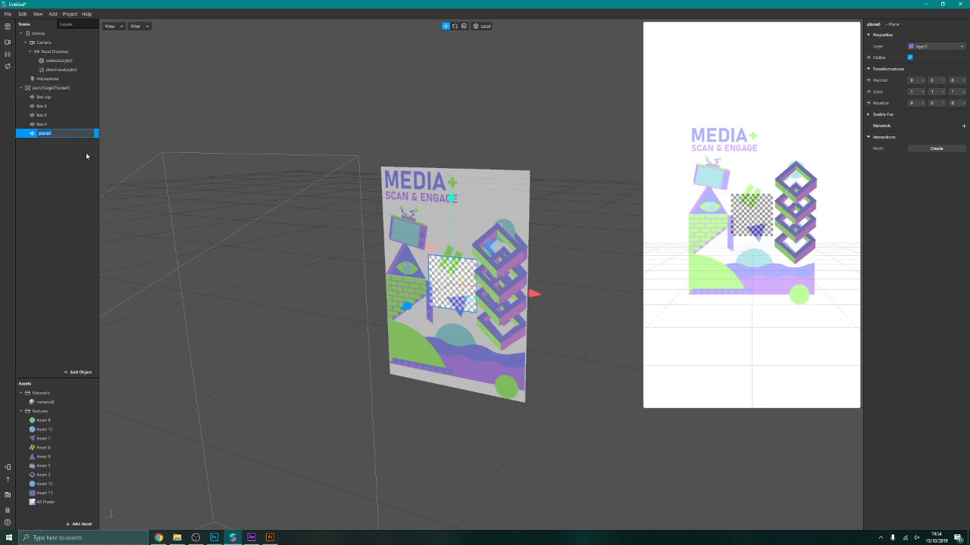
type("Ball")
key("Return")
left_click_drag(414, 302, 402, 309)
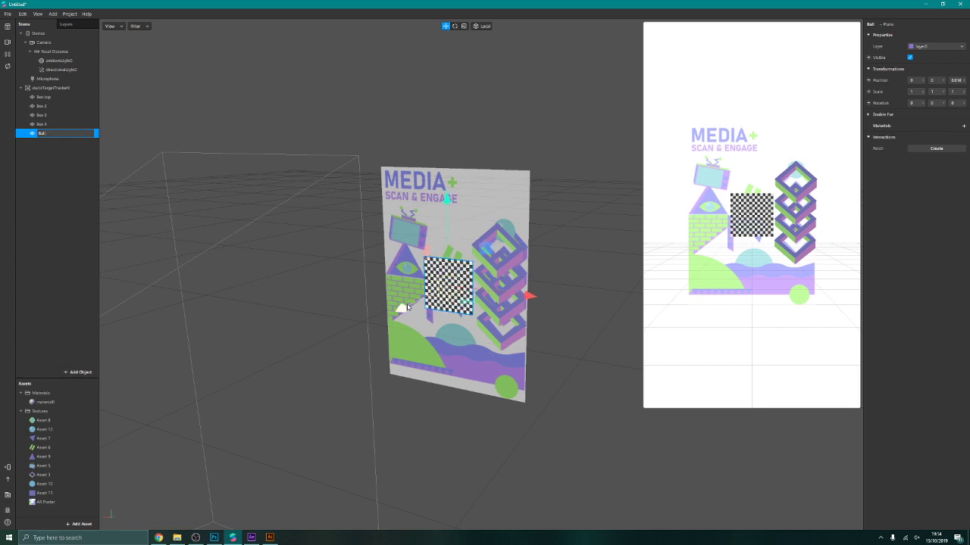
Step: Set the Ball plane's scale to 0.5 on the X, Y and Z axes
left_click(914, 92)
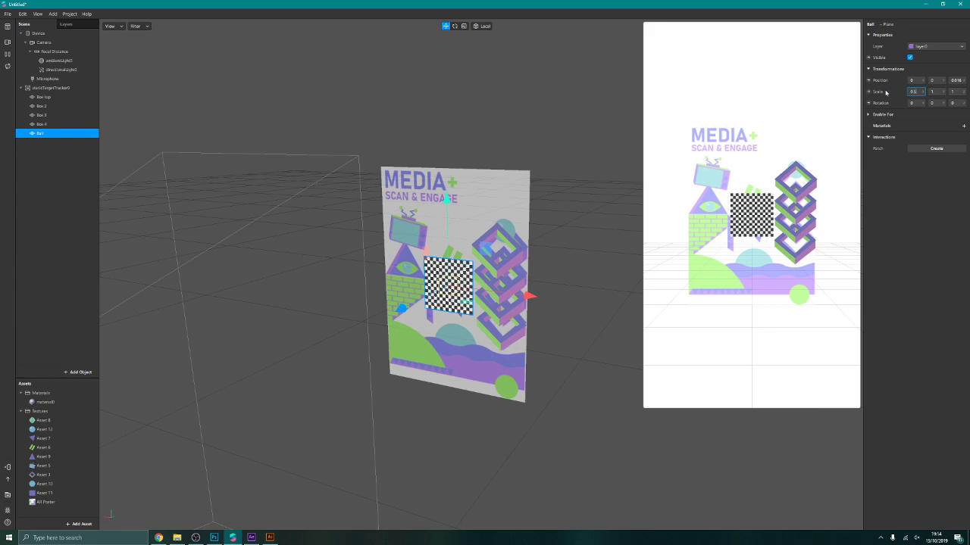
type("0.5")
key("Tab")
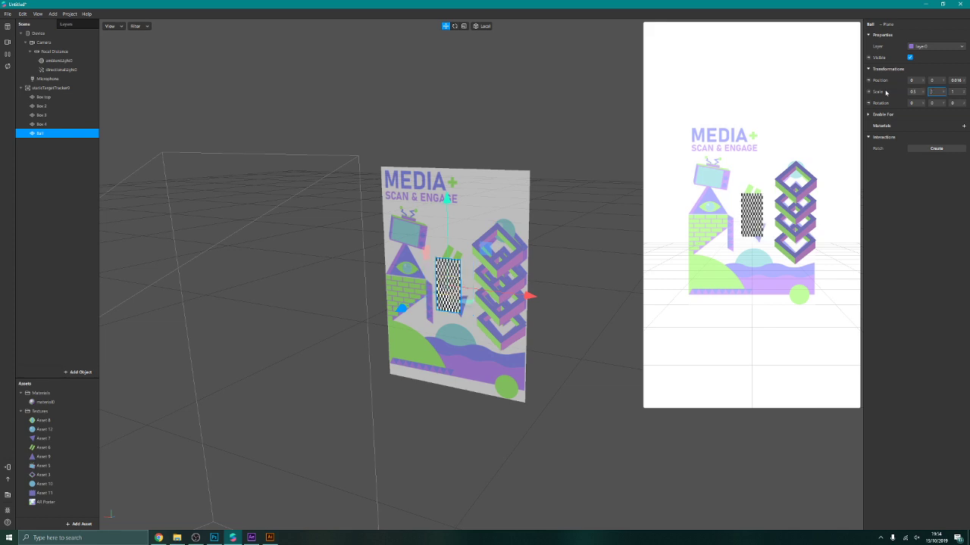
type("0.5")
key("Tab")
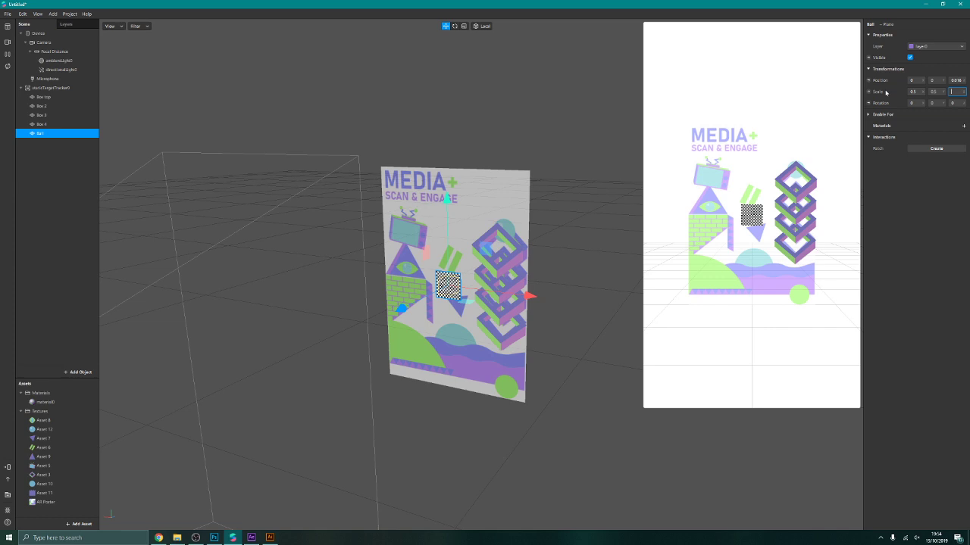
type("0.5")
key("Return")
Step: Create a new material for the Ball plane and open that material's properties
left_click(964, 126)
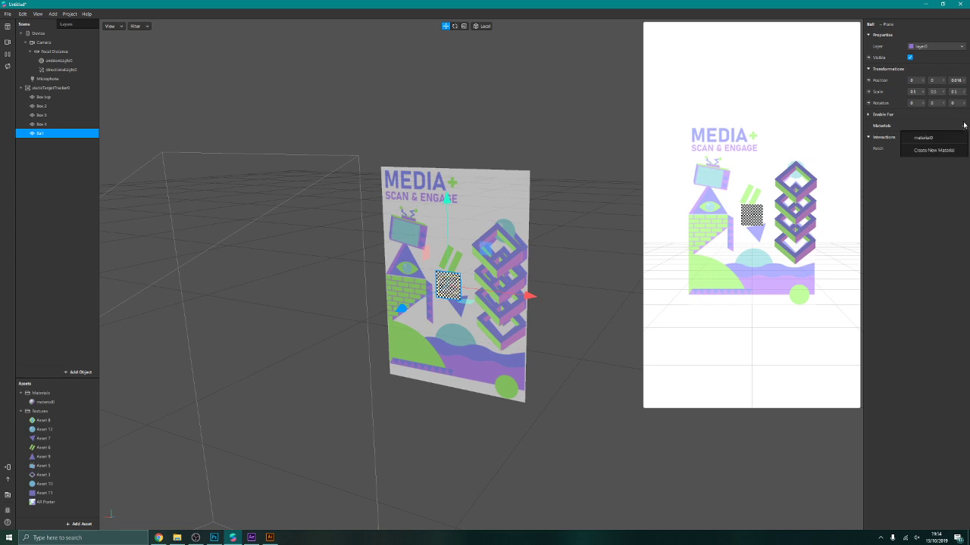
left_click(932, 151)
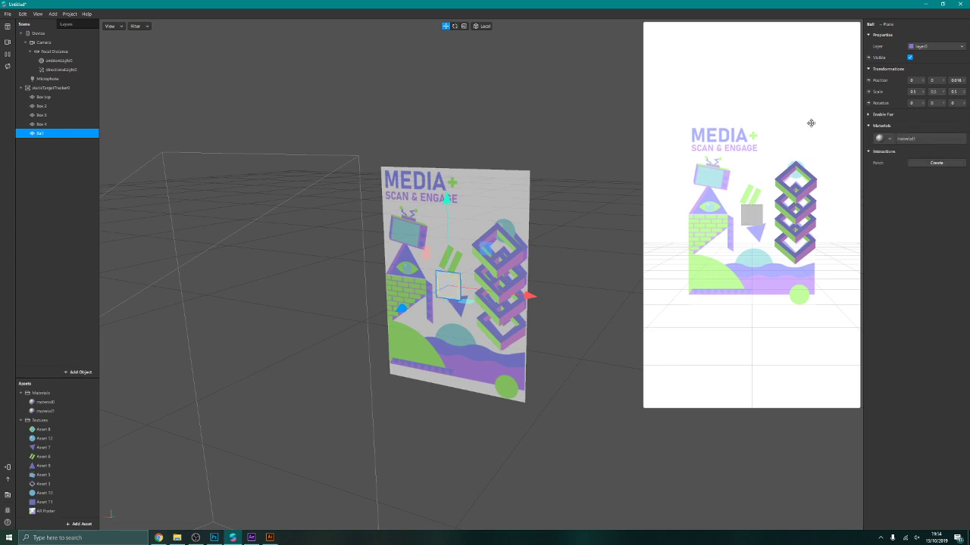
left_click(45, 411)
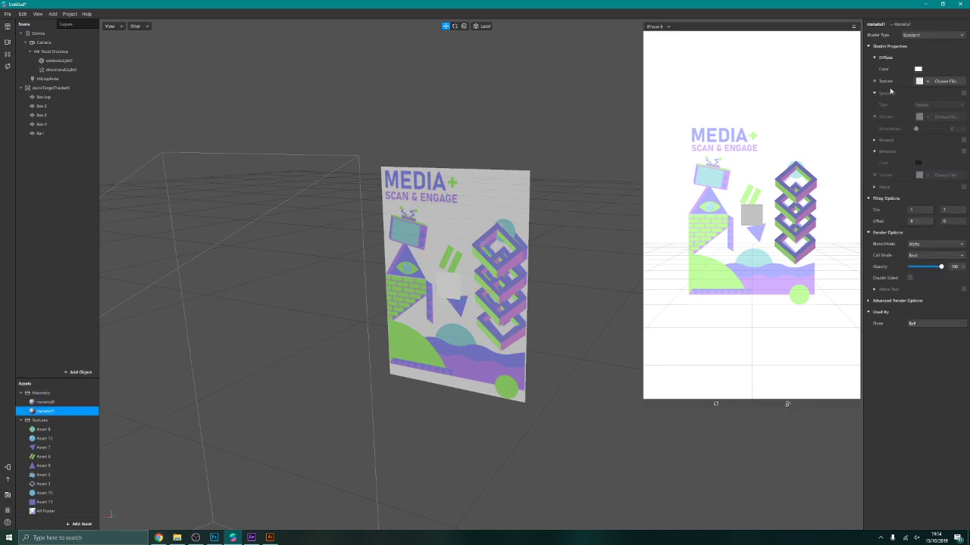
Step: Set the Ball material's diffuse texture to Asset 12 and enable Alpha Test with a cutoff of about 51
left_click(922, 79)
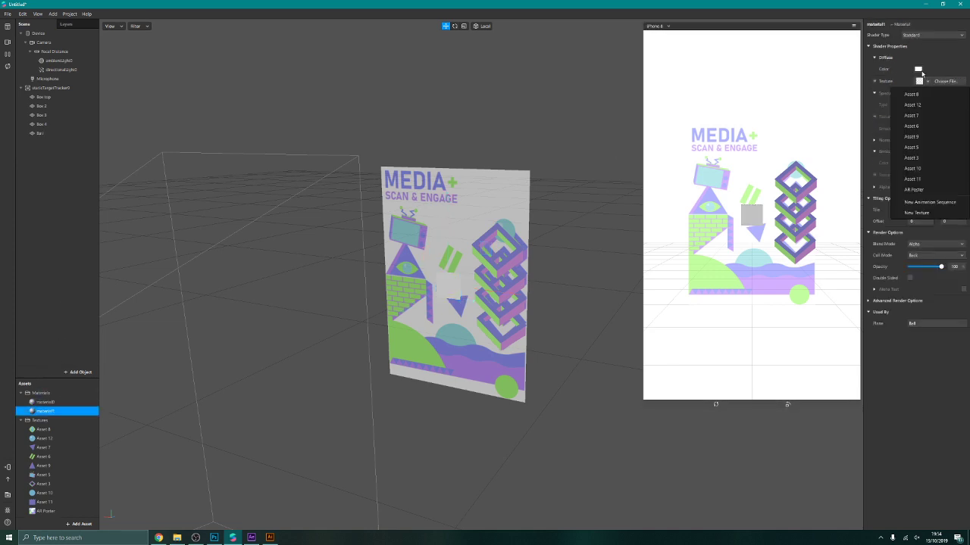
left_click(926, 106)
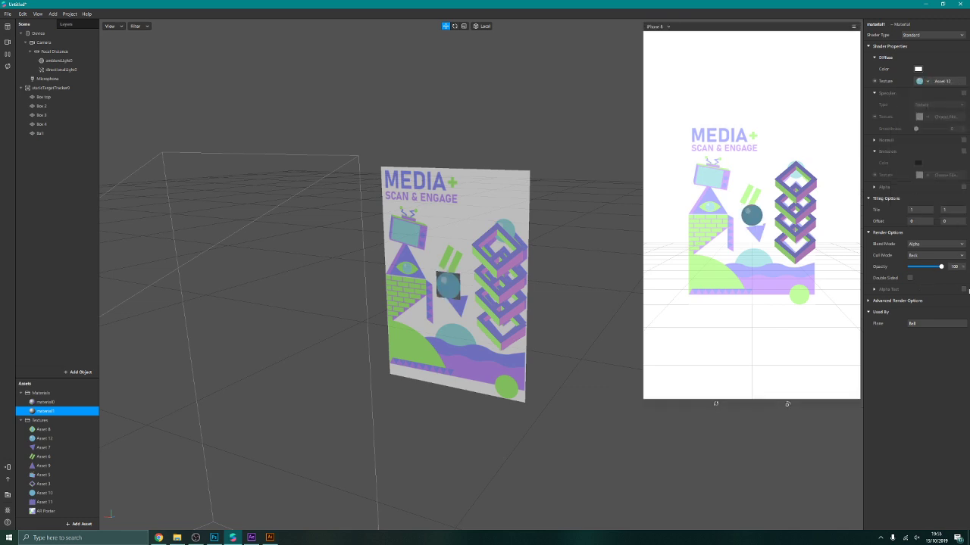
left_click(963, 289)
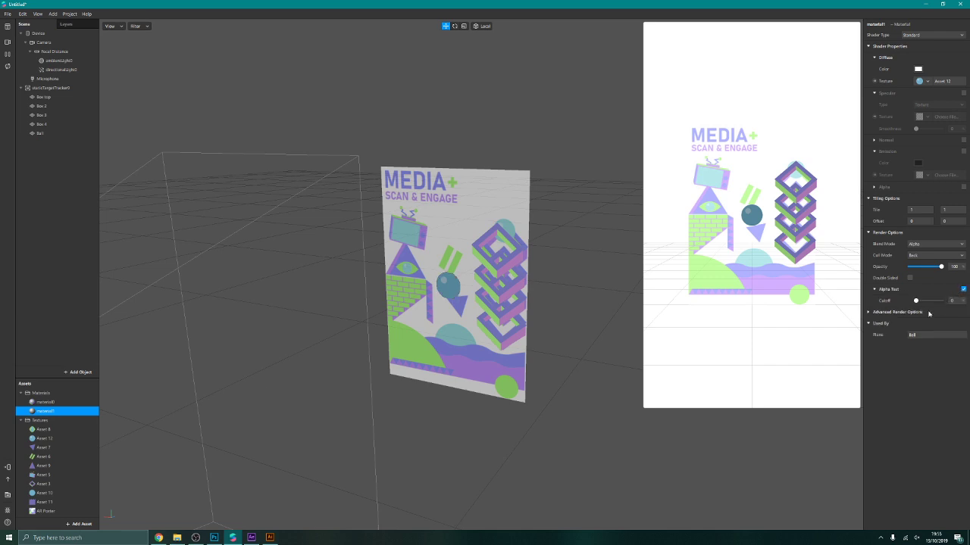
left_click_drag(916, 301, 930, 304)
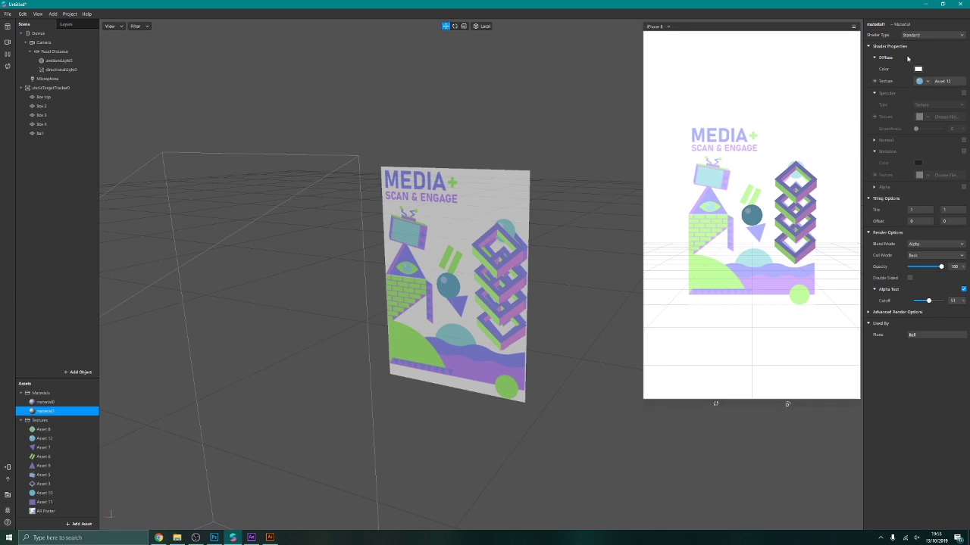
Step: Set the Ball material's shader type to Flat
left_click(908, 34)
left_click(909, 35)
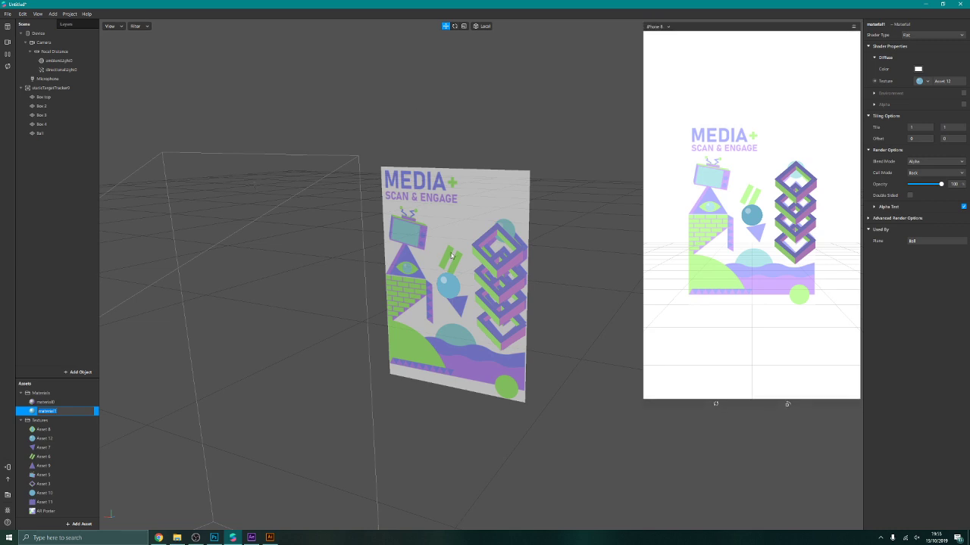
Step: Move the Ball plane across to about X 0.1 and down to about Y -0.05, over the poster's box stack
double_click(53, 135)
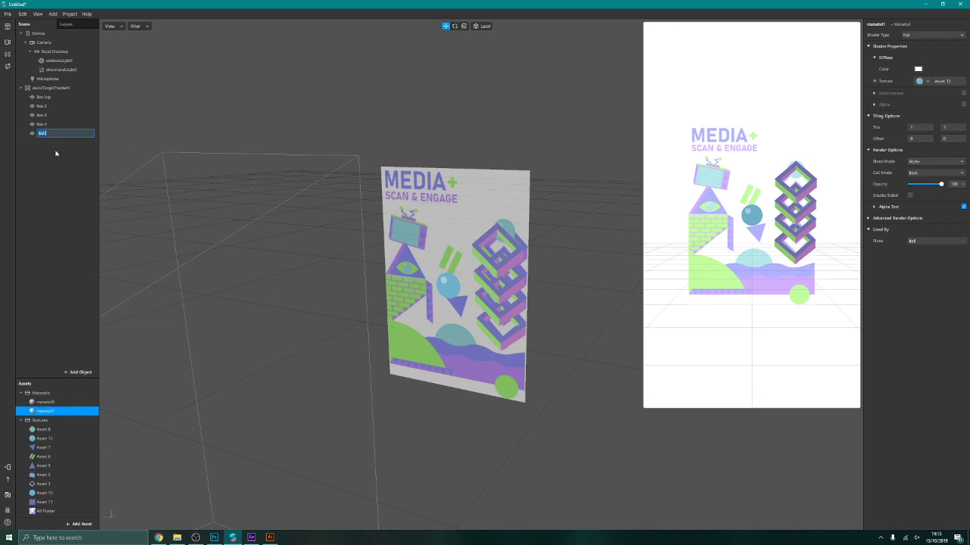
left_click(54, 135)
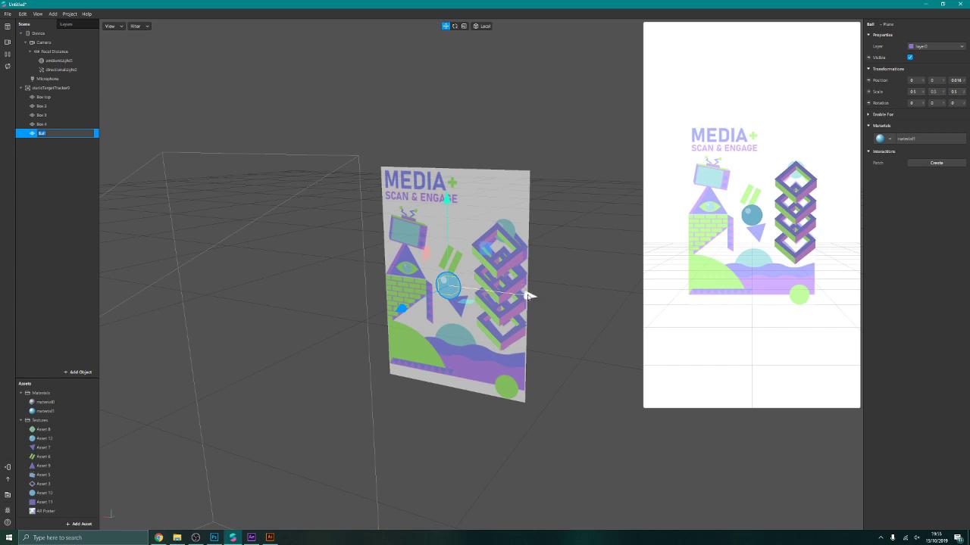
left_click_drag(528, 295, 583, 302)
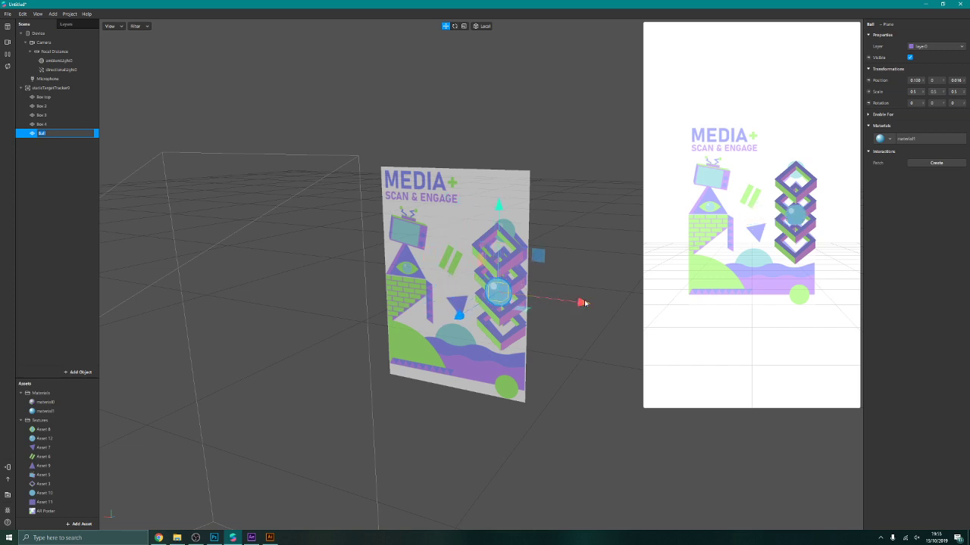
left_click_drag(459, 318, 461, 318)
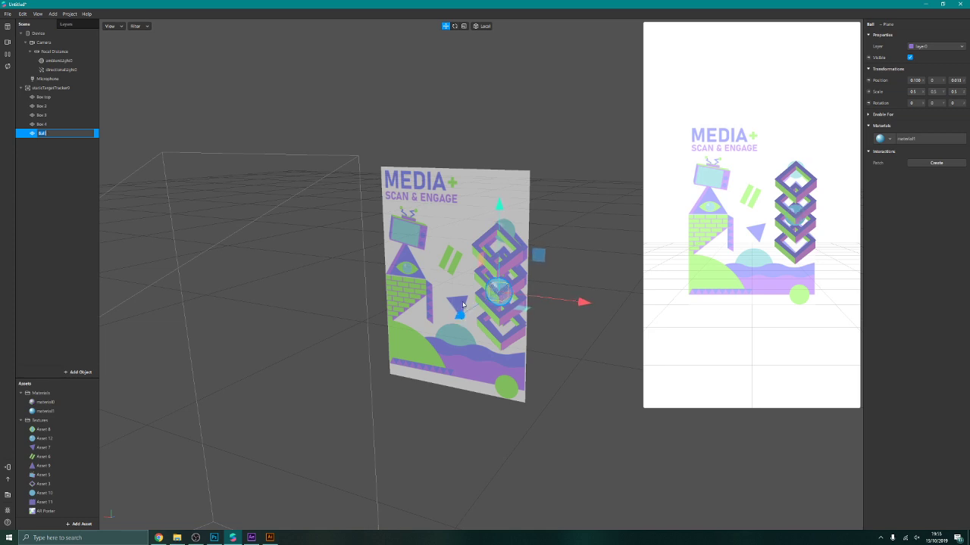
left_click_drag(499, 203, 498, 236)
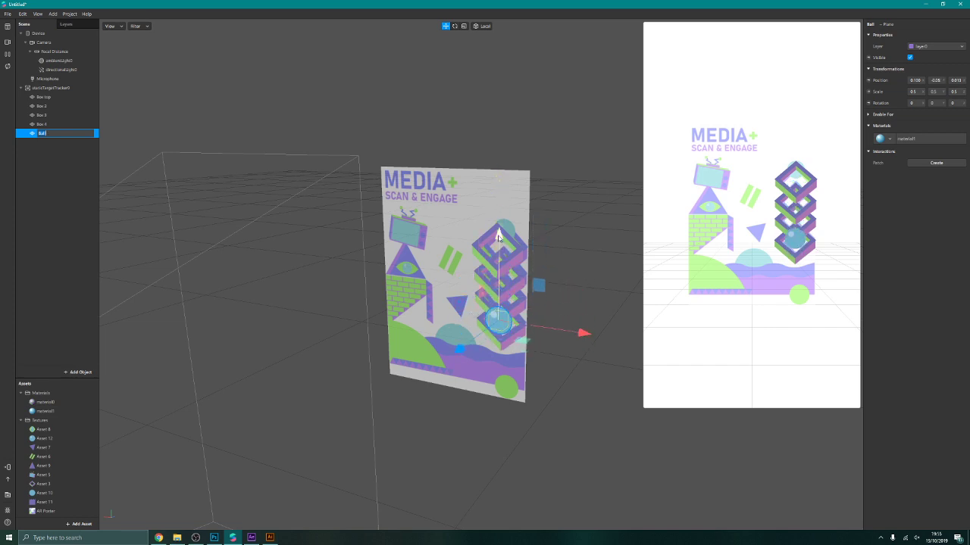
Step: Check the Box 4 plane's position and move the Ball plane back to about Z 0.007, among the lower boxes
left_click(69, 125)
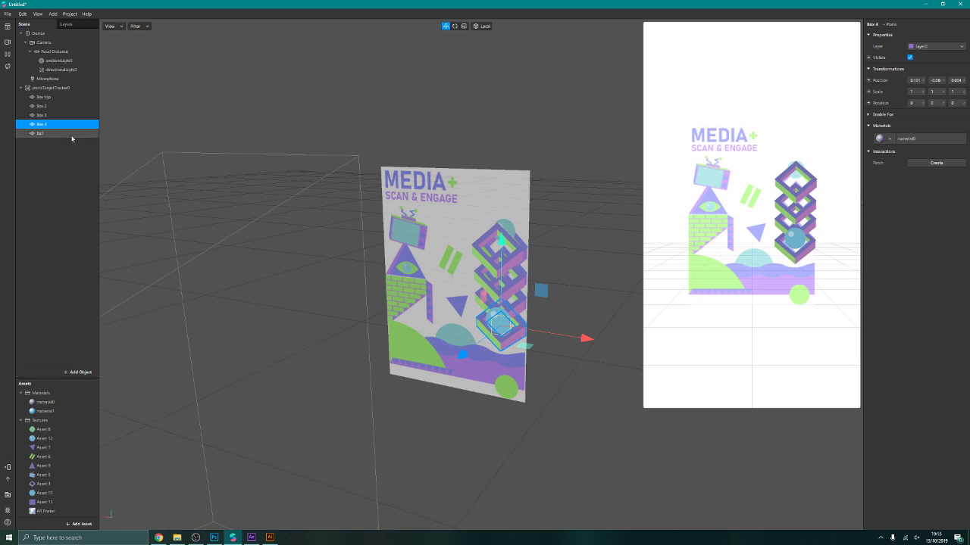
left_click(37, 133)
left_click_drag(460, 348, 460, 352)
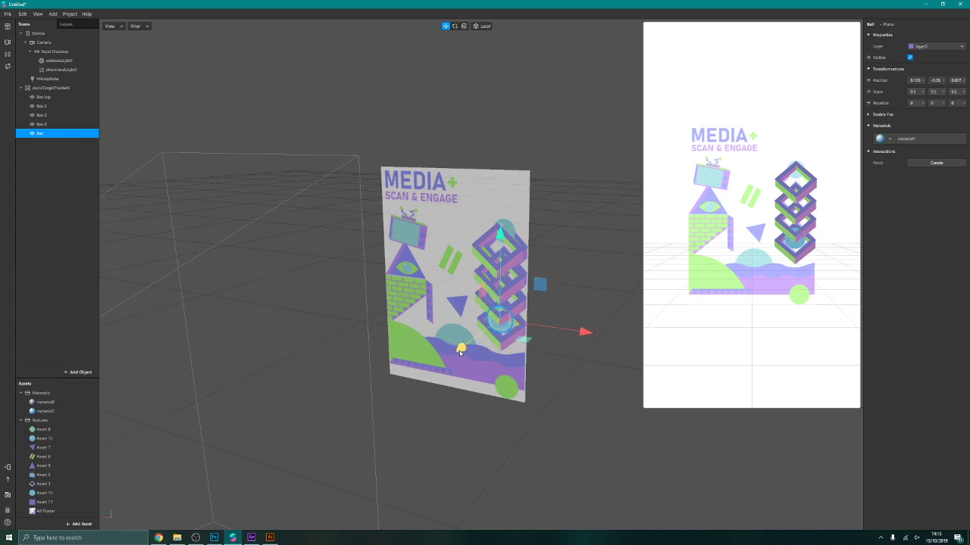
Step: Raise the Ball plane to about Y 0.11 above the box stack and bring it forward to about Z 0.034
left_click_drag(499, 240, 488, 203)
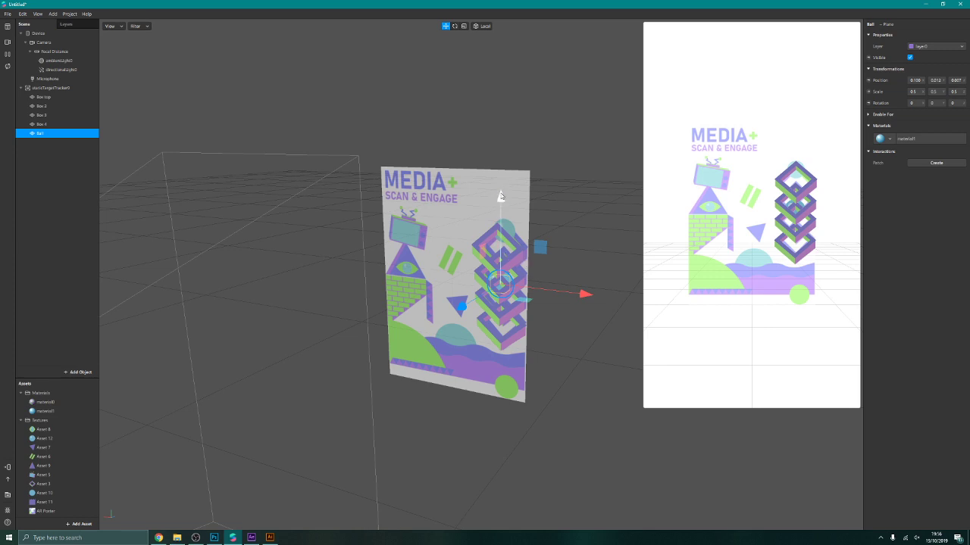
left_click_drag(500, 194, 500, 155)
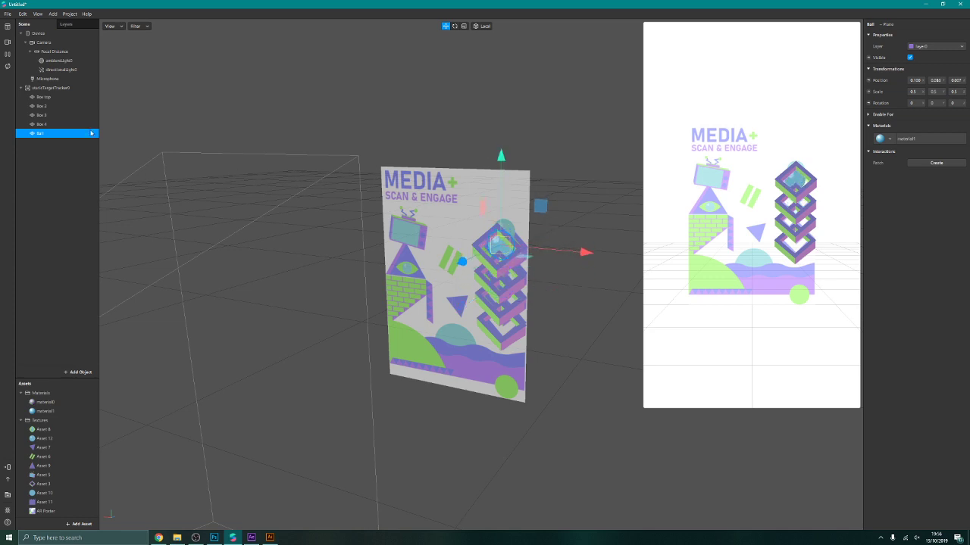
left_click_drag(462, 262, 454, 265)
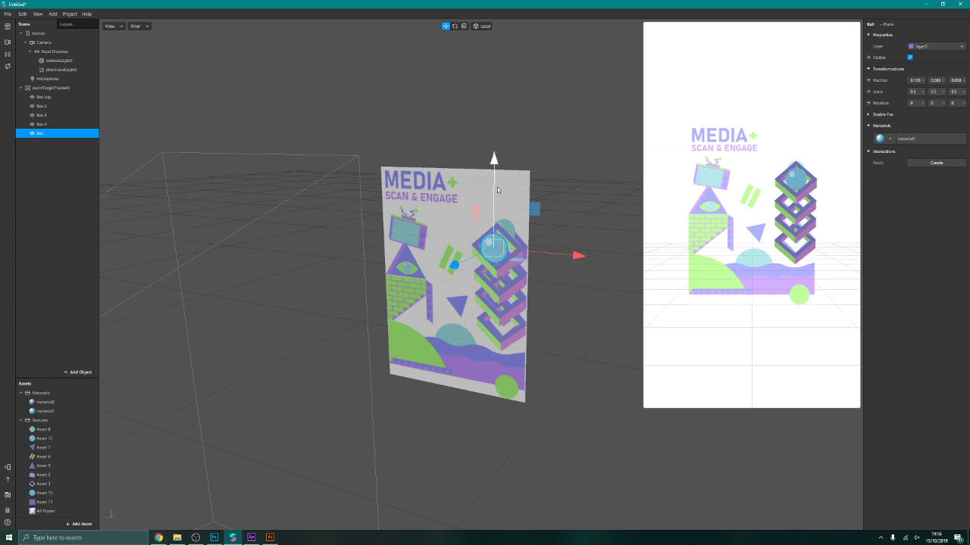
left_click_drag(497, 186, 495, 175)
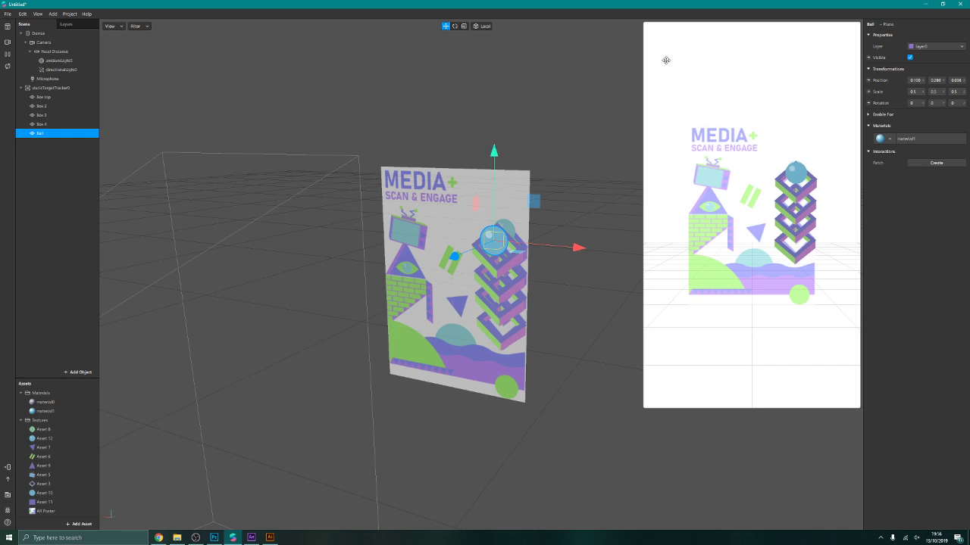
left_click_drag(493, 152, 489, 142)
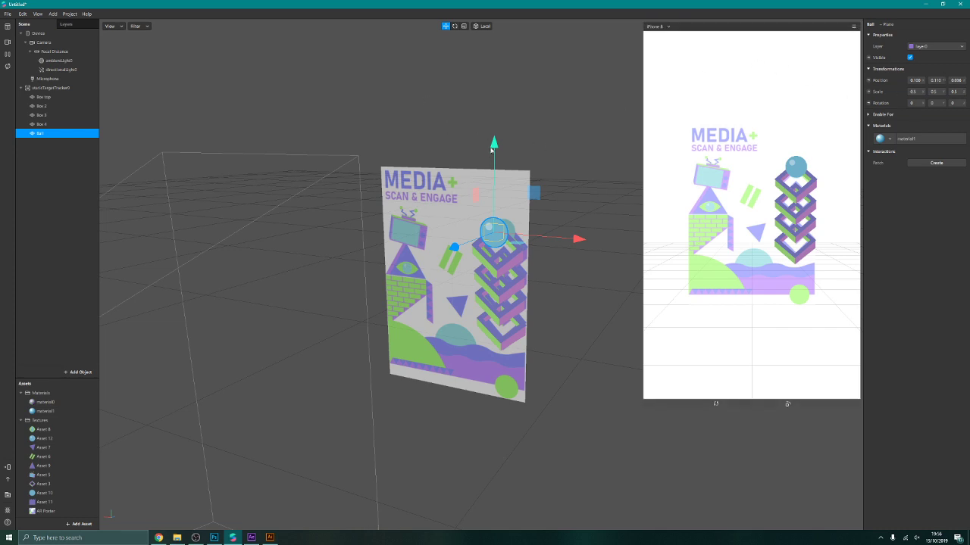
Step: Lower the Ball plane to the bottom box and push it back to about Z 0.002
left_click_drag(491, 149, 496, 242)
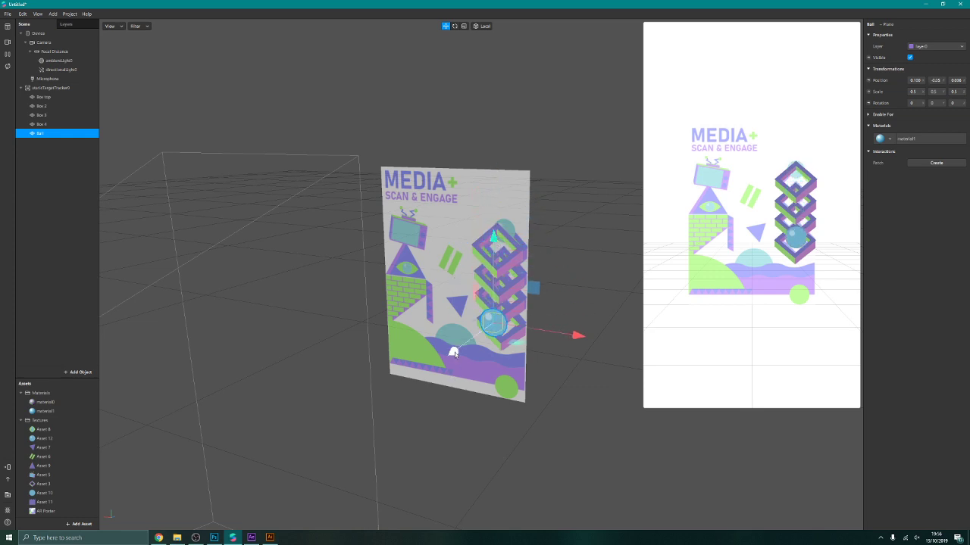
left_click_drag(455, 349, 461, 341)
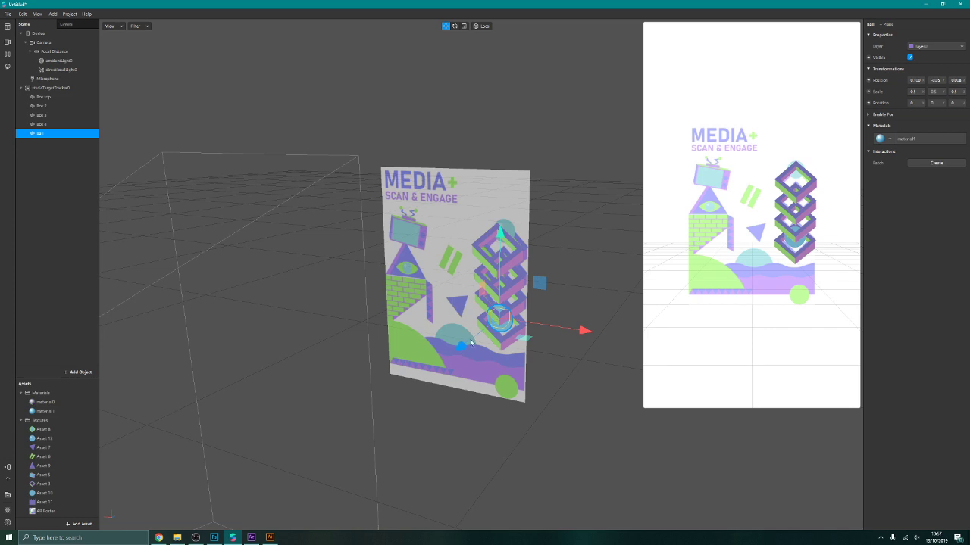
mouse_move(499, 236)
left_mouse_down()
mouse_move(498, 214)
mouse_move(496, 252)
left_mouse_up()
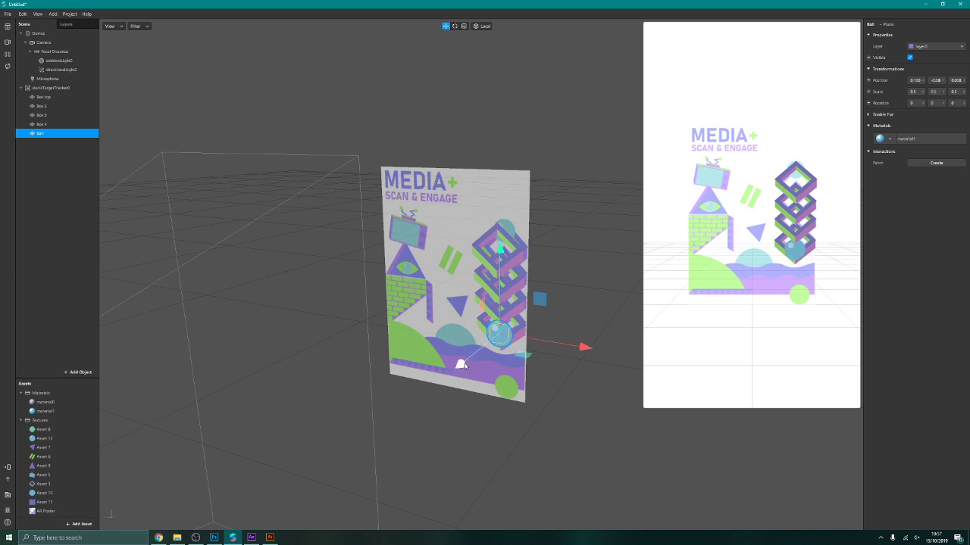
left_click_drag(462, 366, 466, 364)
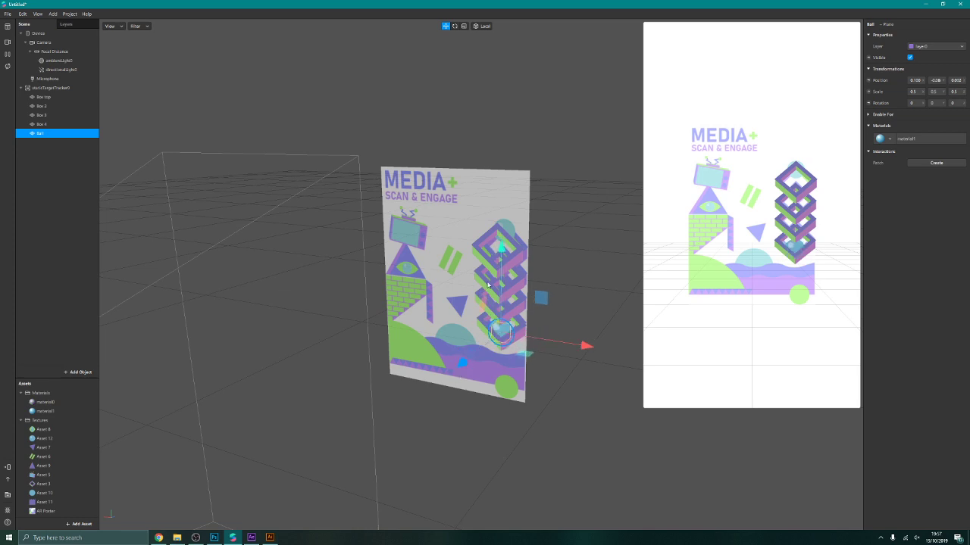
Step: Raise the Ball plane to about Y -0.04 and bring it forward to about Z 0.007
left_click_drag(502, 251, 504, 243)
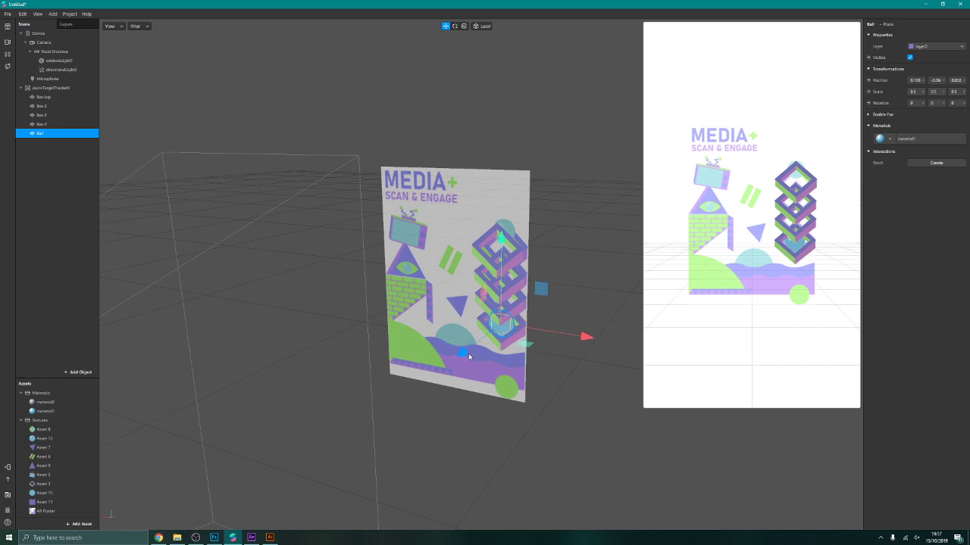
left_click_drag(467, 356, 466, 355)
left_click_drag(502, 251, 503, 241)
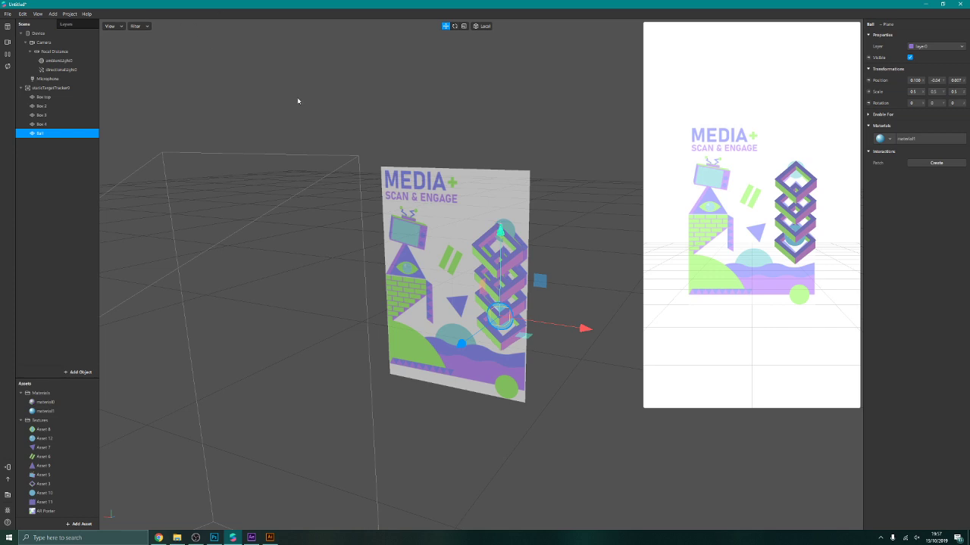
Step: Position the Ball plane at about Y 0.094 and Z 0.034, in front of the top box
left_click_drag(500, 237, 500, 167)
left_click_drag(462, 259, 461, 262)
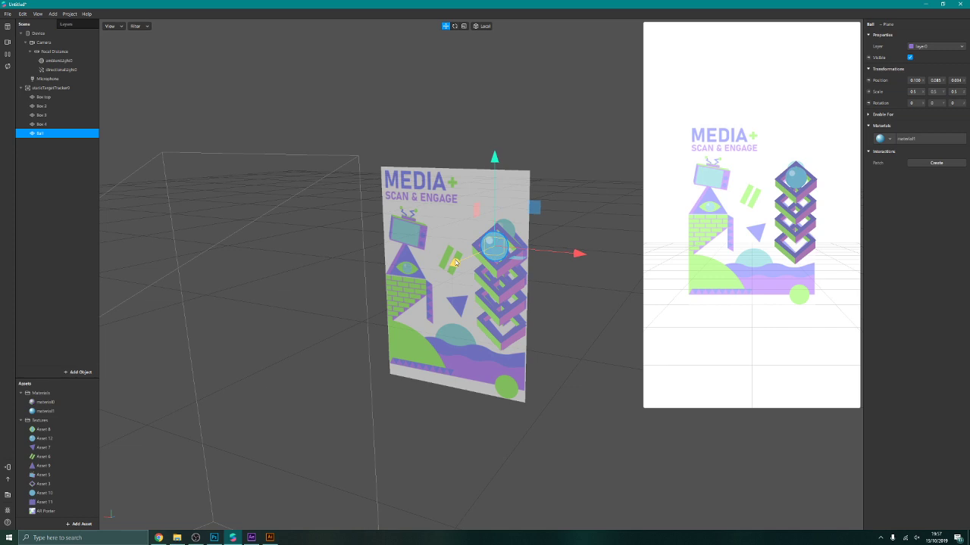
left_click_drag(495, 157, 494, 151)
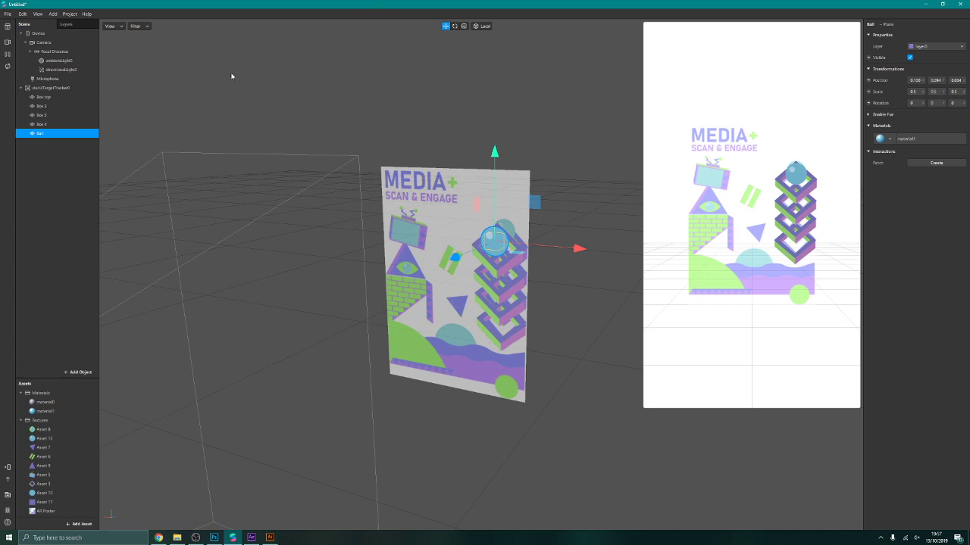
Step: Add another plane as a child of the poster's target tracker
left_click(68, 80)
left_click(67, 88)
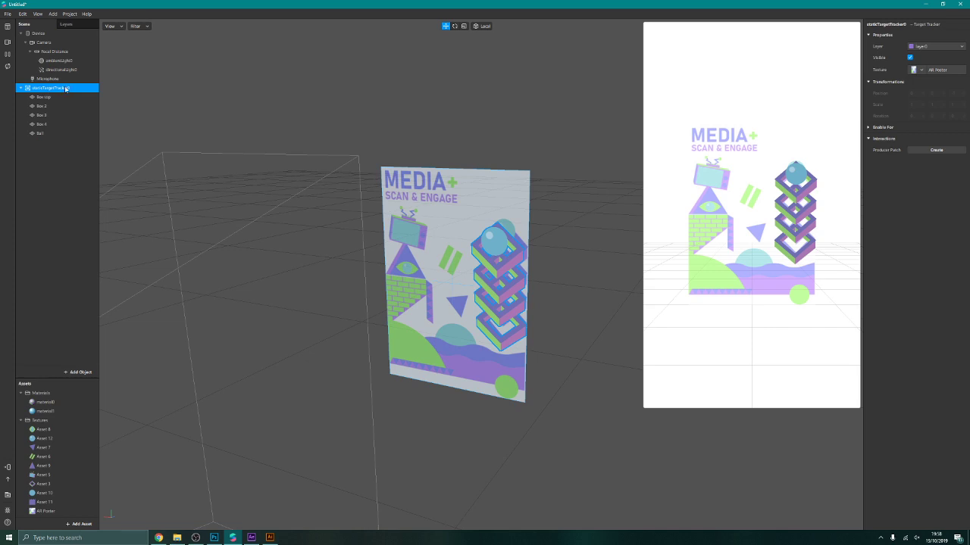
right_click(59, 90)
mouse_move(76, 95)
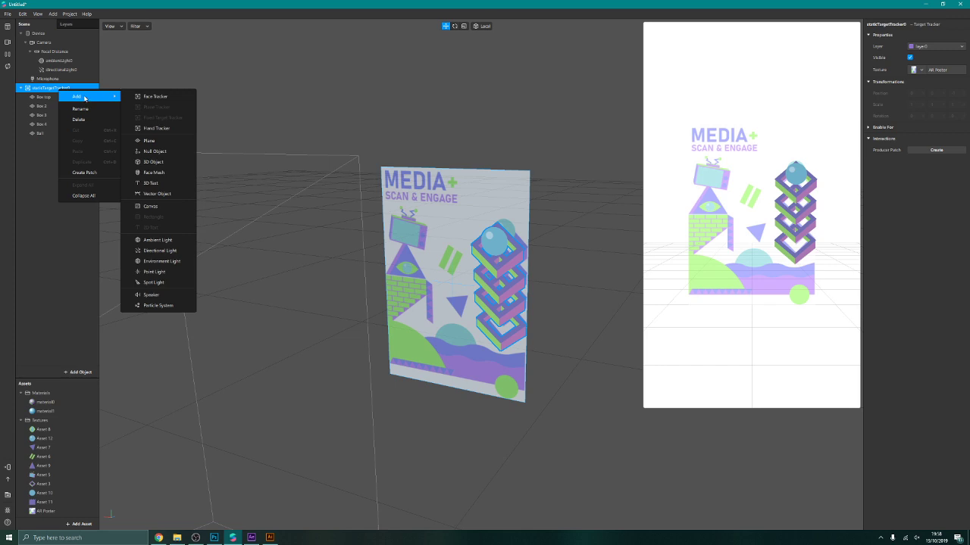
left_click(163, 143)
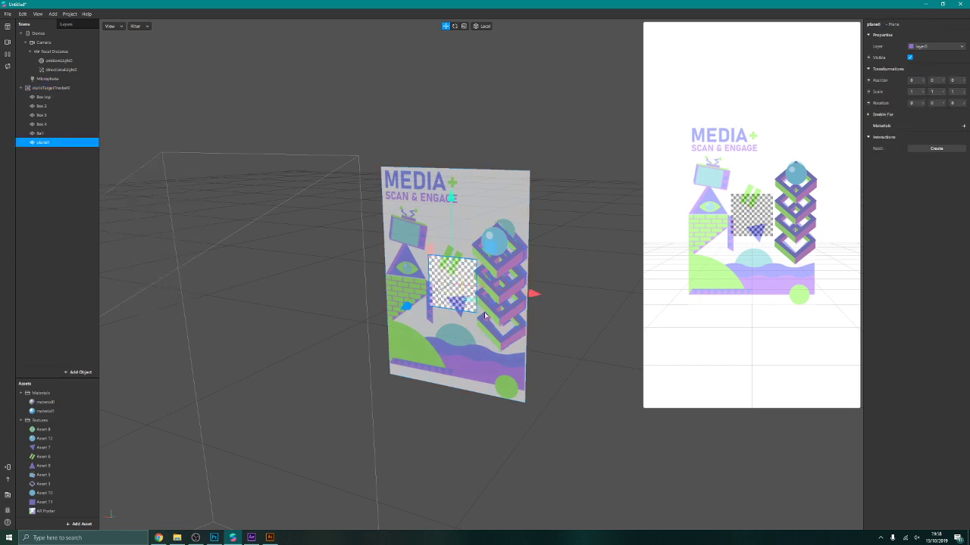
Step: Move the new plane slightly forward from the poster and create a new material for it
mouse_move(409, 309)
left_mouse_down()
mouse_move(397, 303)
mouse_move(406, 308)
left_mouse_up()
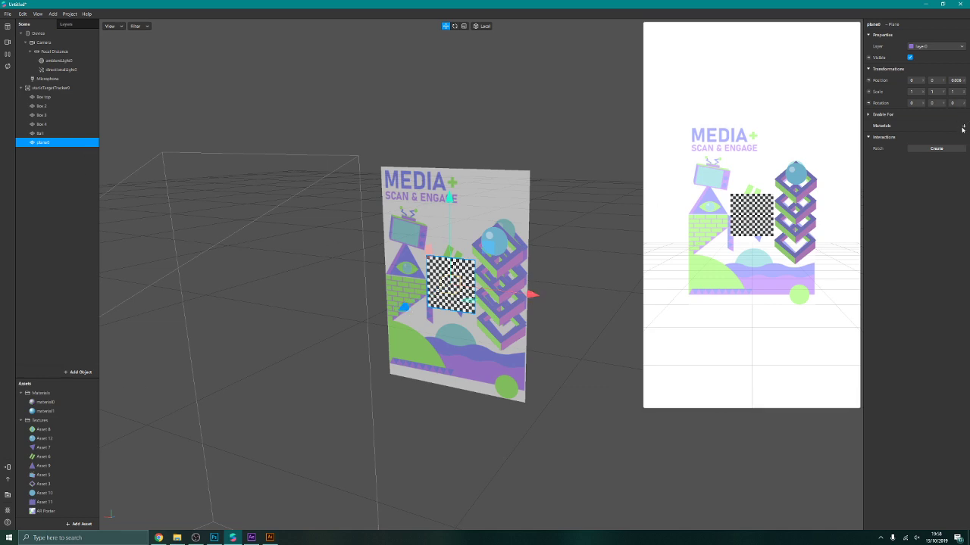
left_click(963, 125)
left_click(933, 161)
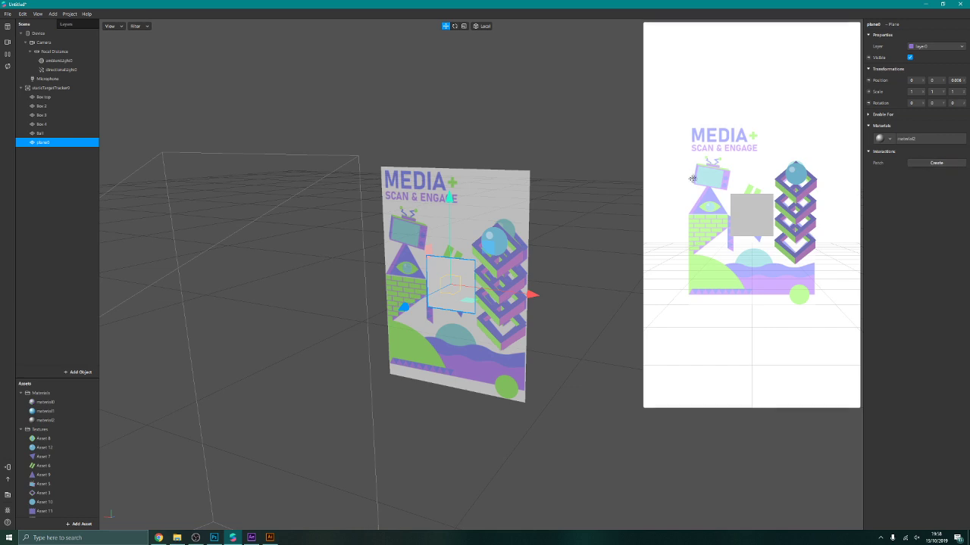
Step: Rename the box planes' material as Box and the Ball plane's material as Ball
right_click(39, 403)
left_click(65, 411)
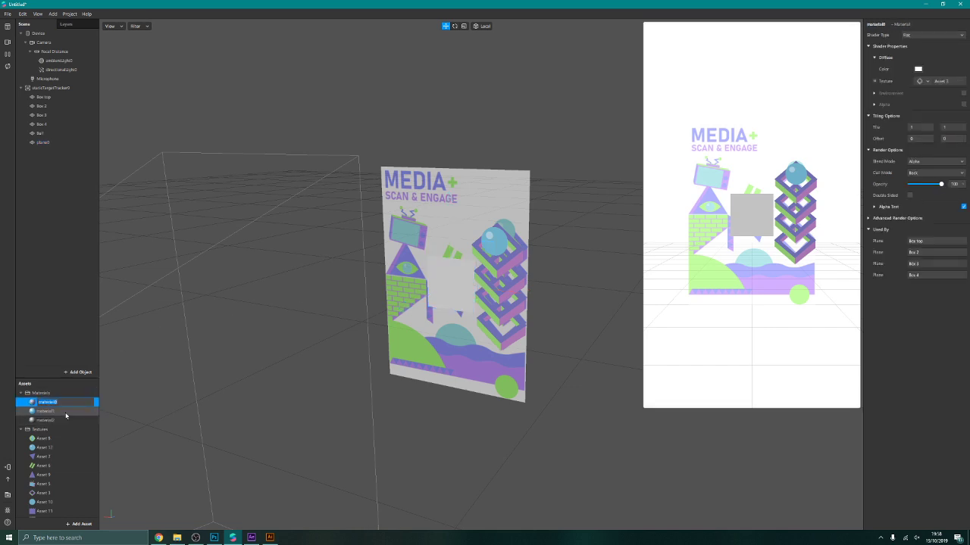
type("Box")
left_click(65, 412)
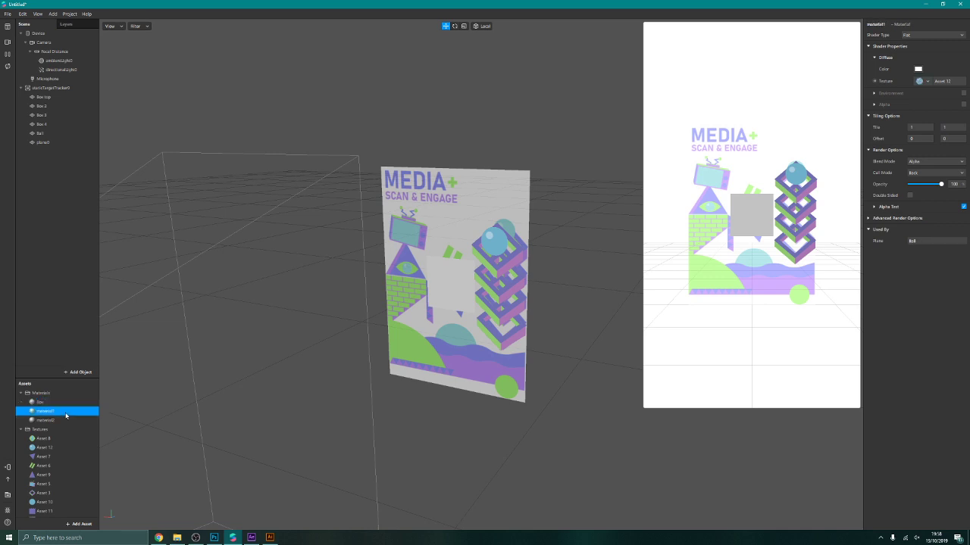
right_click(65, 415)
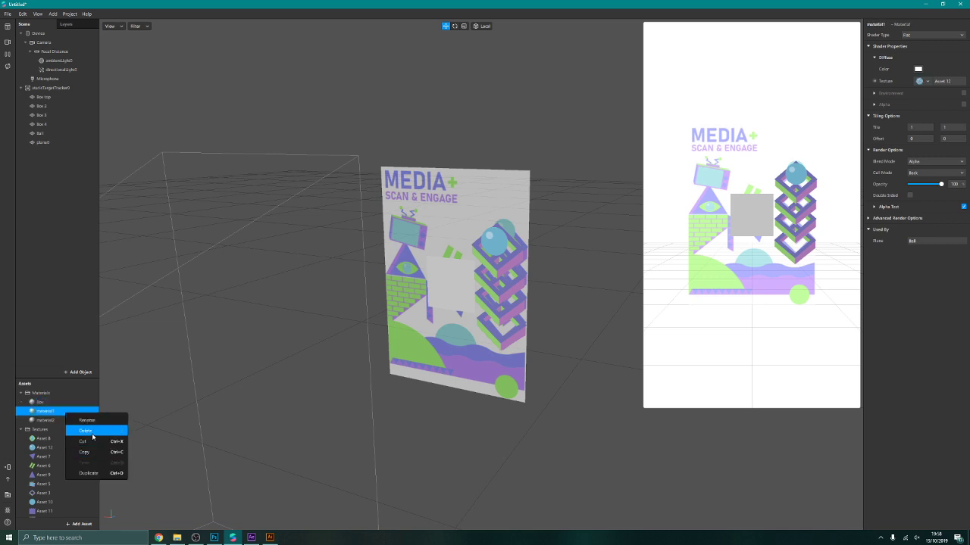
left_click(80, 423)
type("Ball")
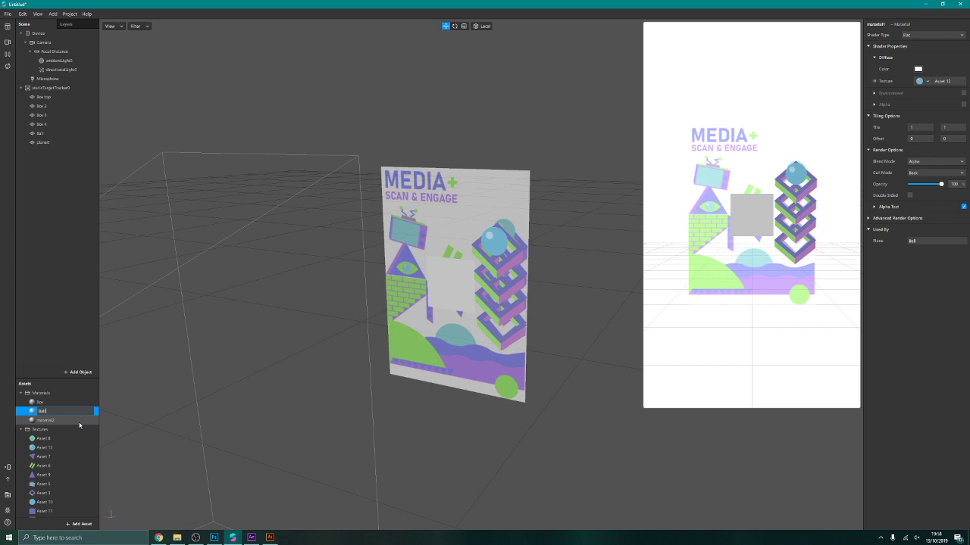
Step: Rename the newest plane's material as Play
left_click(79, 421)
right_click(81, 423)
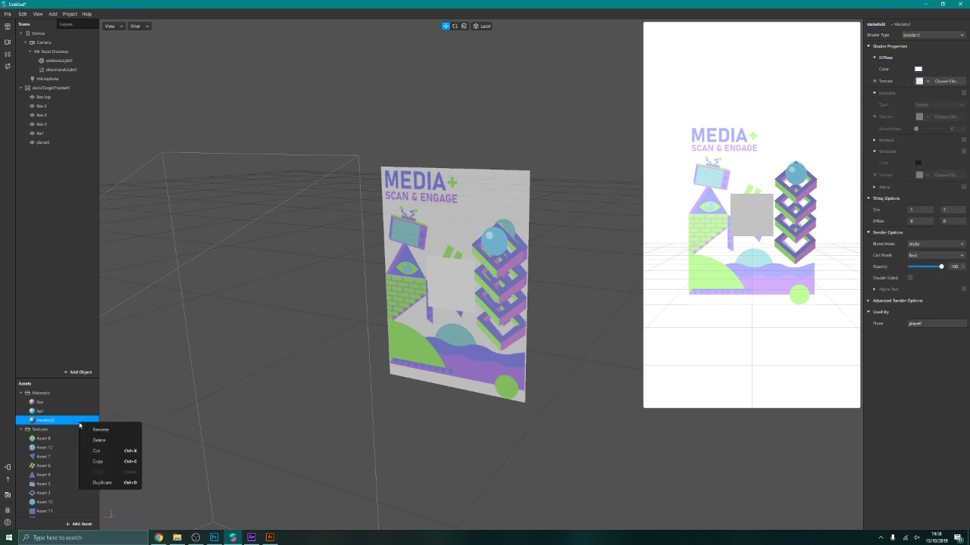
left_click(105, 431)
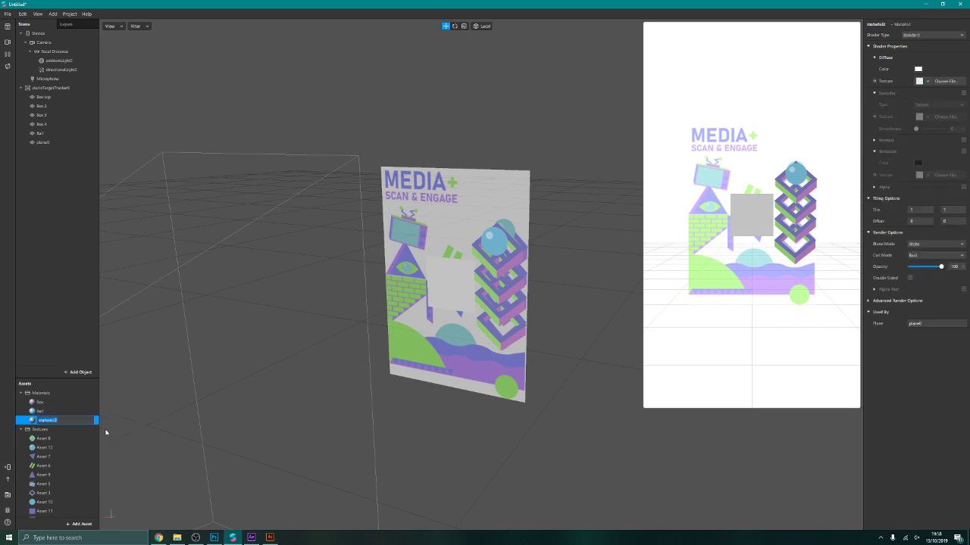
type("Play")
Step: Set the Play material's diffuse texture to Asset 7 and enable Alpha Test
left_click(927, 81)
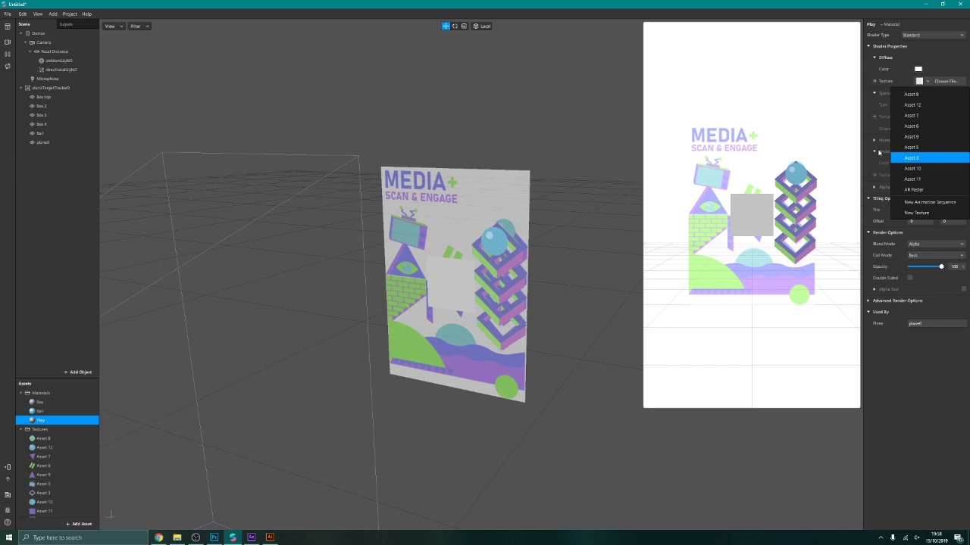
left_click(913, 115)
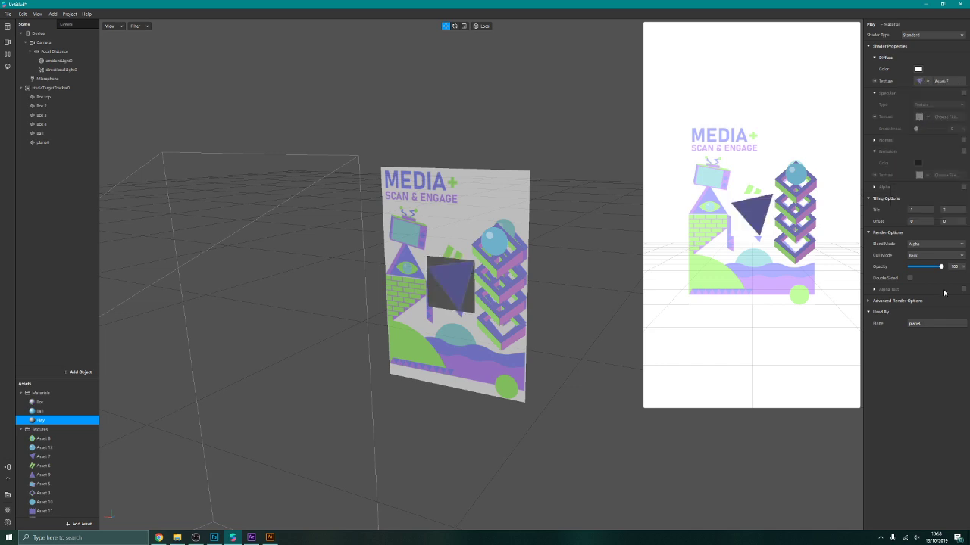
left_click(965, 289)
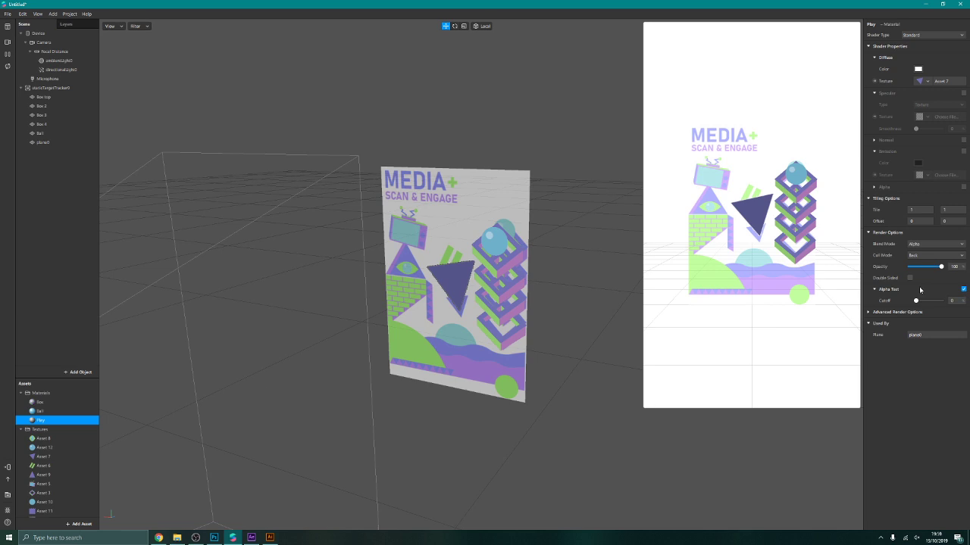
Step: Set the Play material's Alpha Test cutoff to about 25 and change its shader type to Flat
left_click_drag(916, 301, 923, 301)
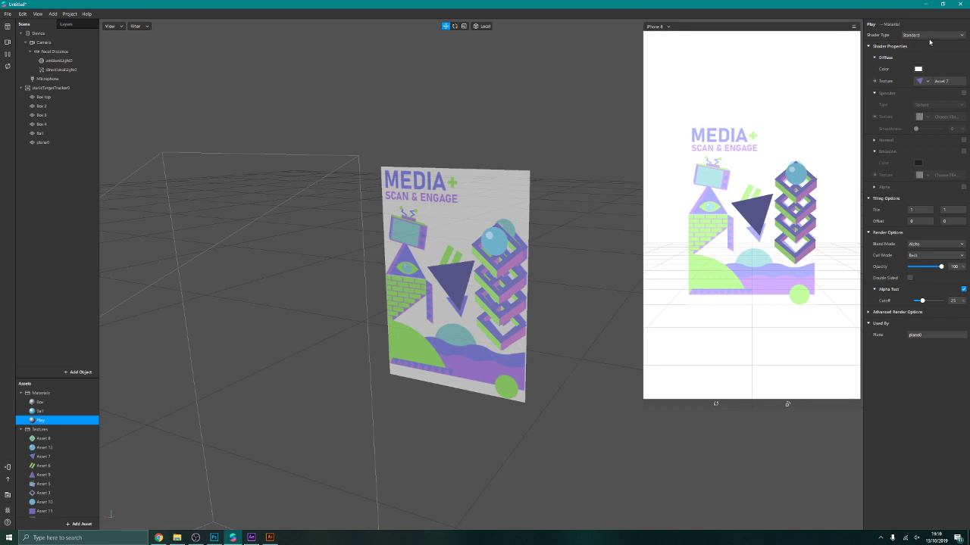
left_click(930, 35)
left_click(926, 47)
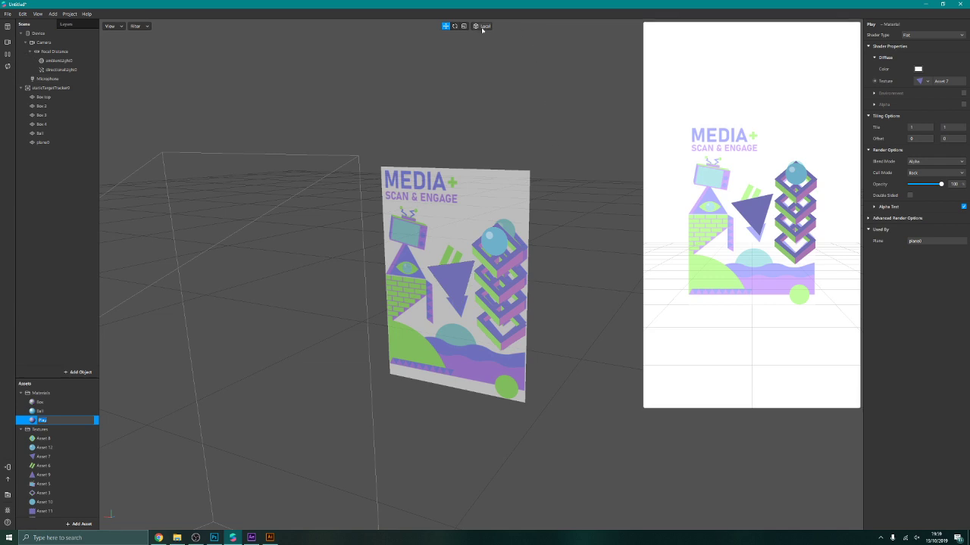
Step: Move the triangle plane down along Y to about -0.04, clear of the poster's green bars
left_click(450, 270)
left_click(301, 287)
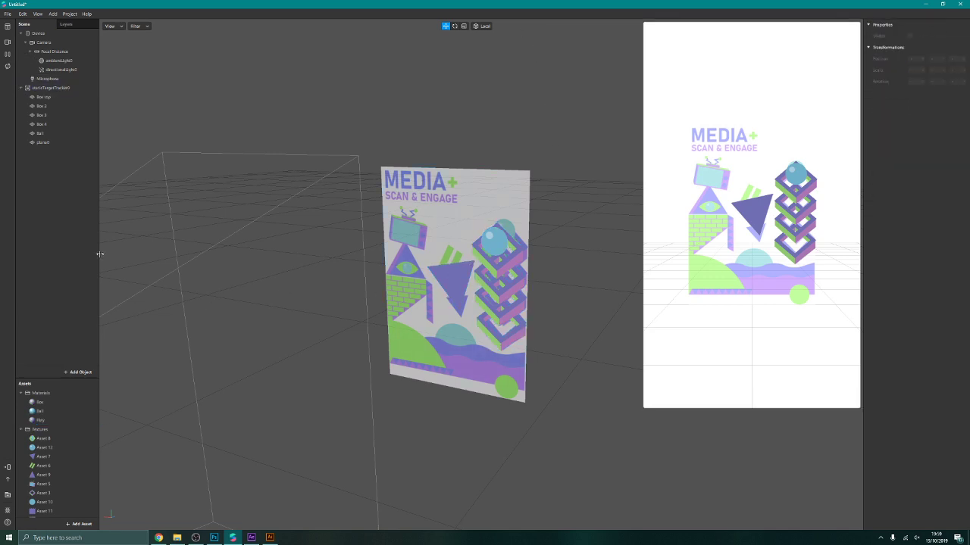
left_click(52, 142)
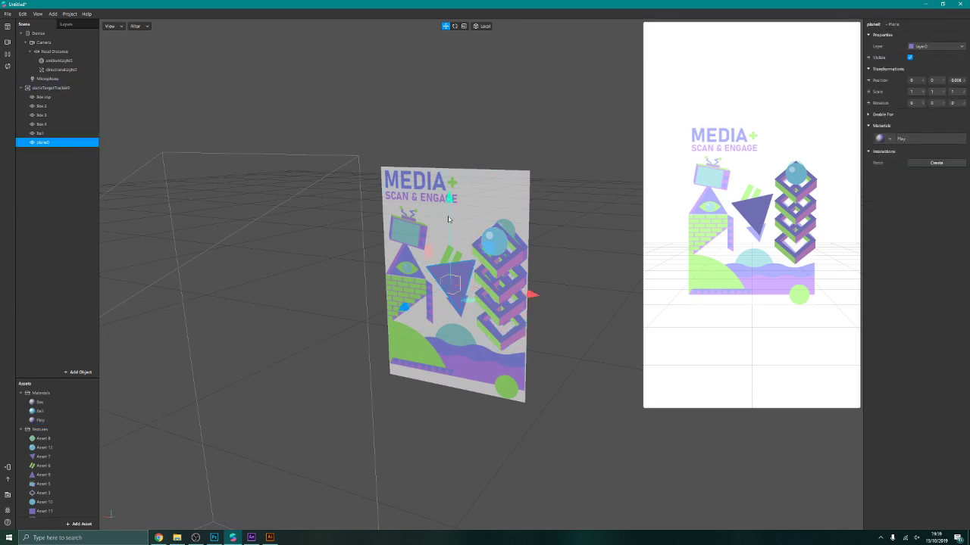
left_click_drag(449, 200, 455, 221)
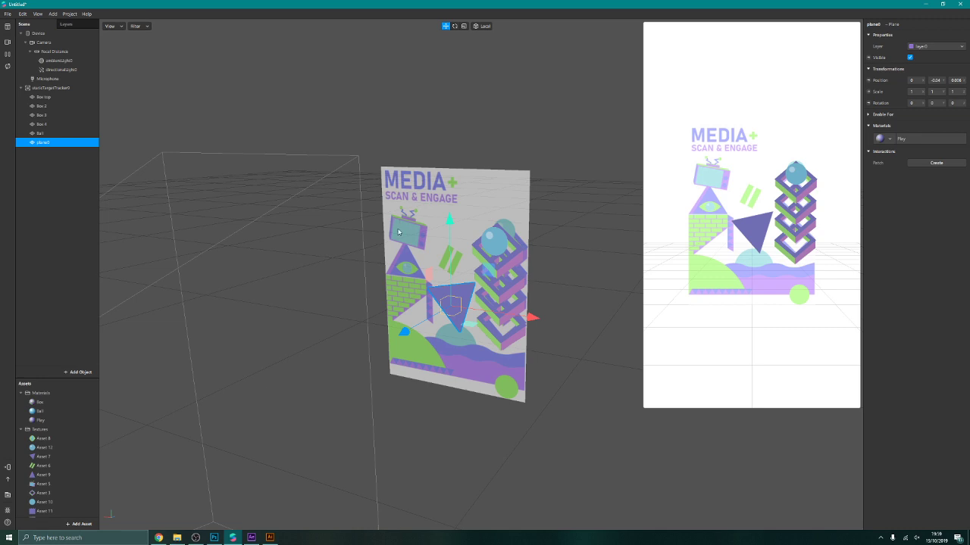
Step: Switch to After Effects, create a new composition with the default settings and add it to the render queue
left_click(251, 537)
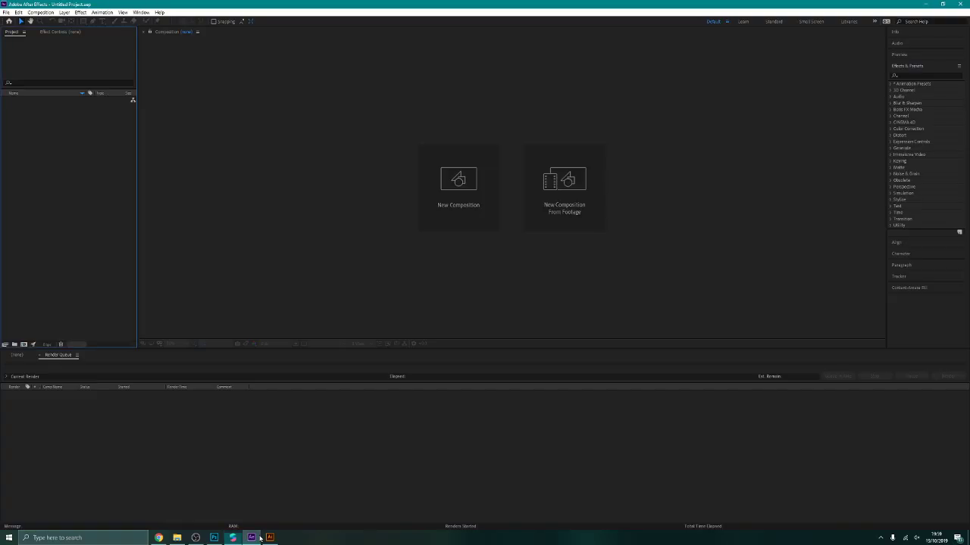
left_click(459, 175)
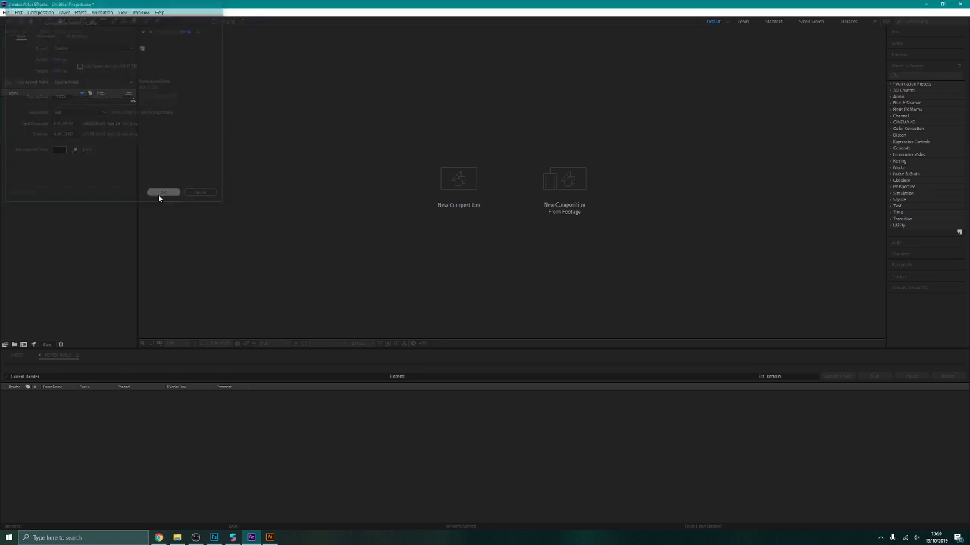
left_click(158, 194)
left_click(6, 13)
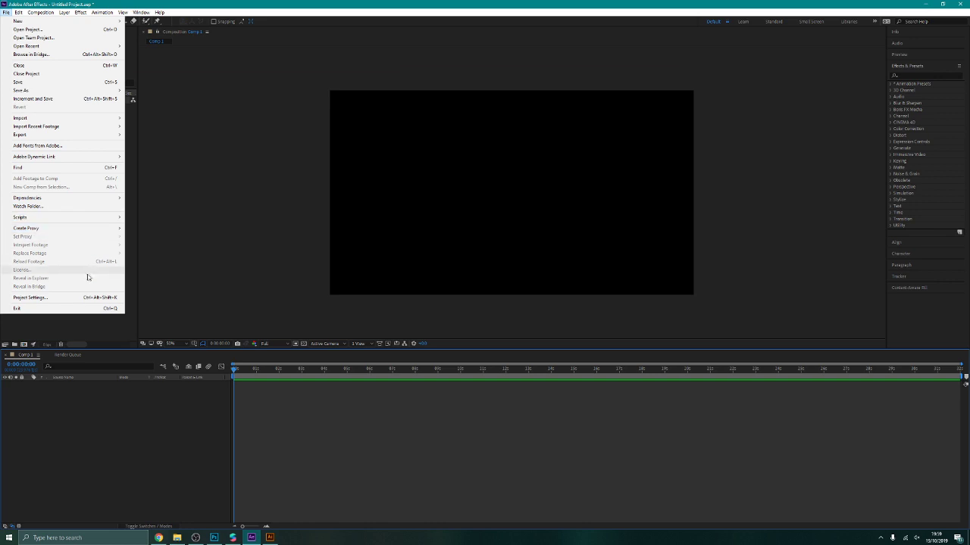
mouse_move(80, 134)
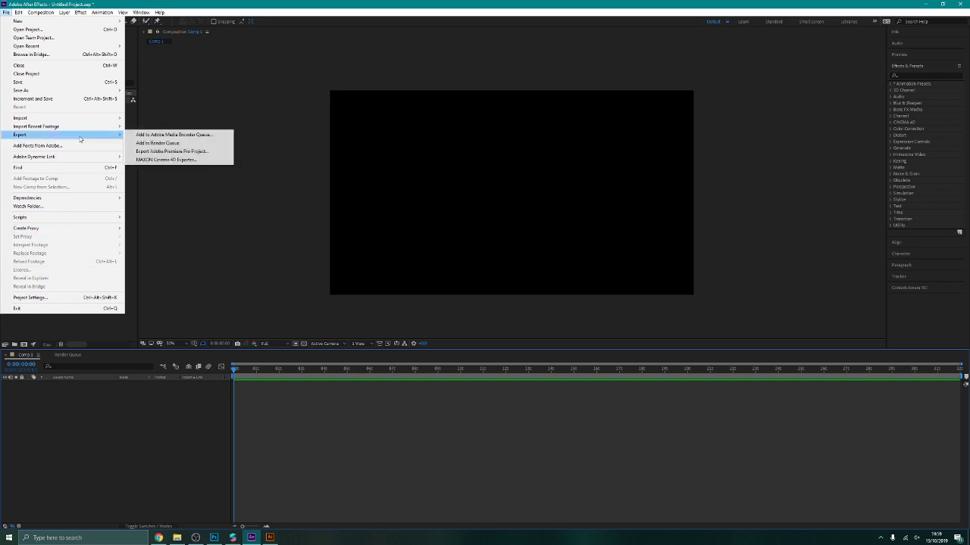
left_click(144, 146)
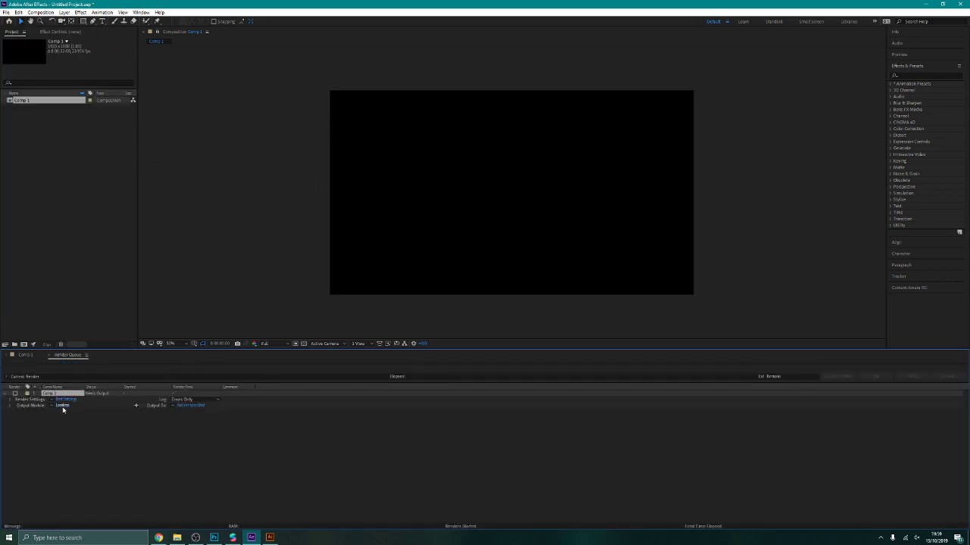
Step: Examine the output formats offered for the queued composition, close the settings unchanged and return to Spark AR Studio
left_click(63, 407)
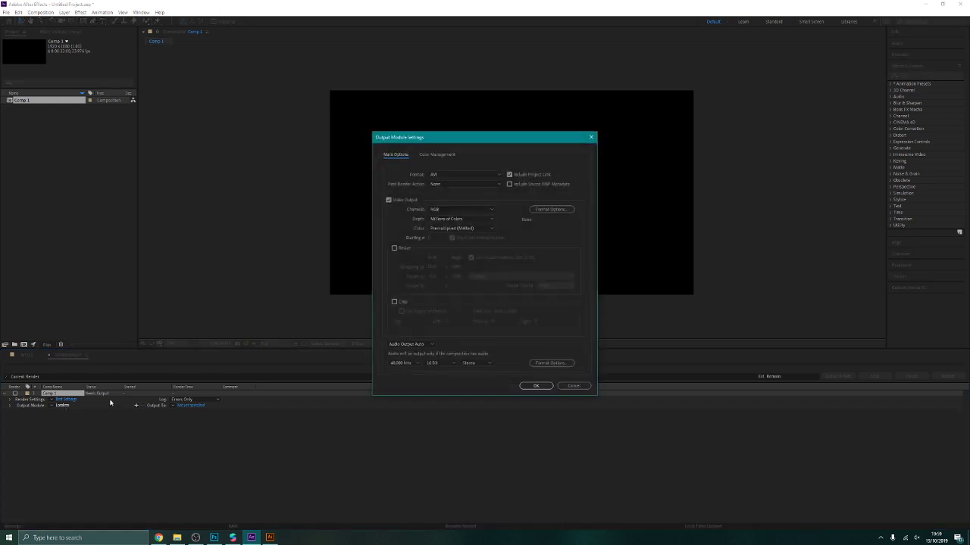
left_click(449, 175)
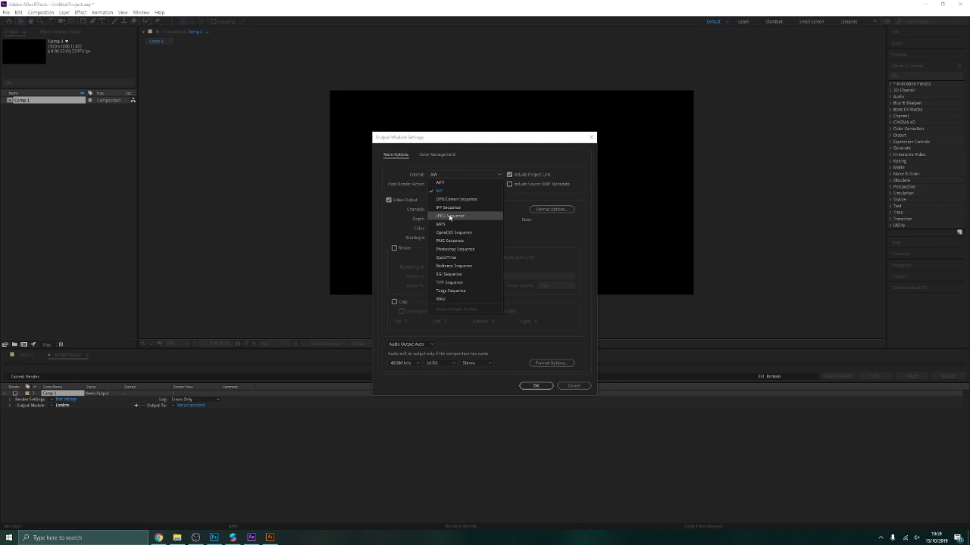
left_click(574, 385)
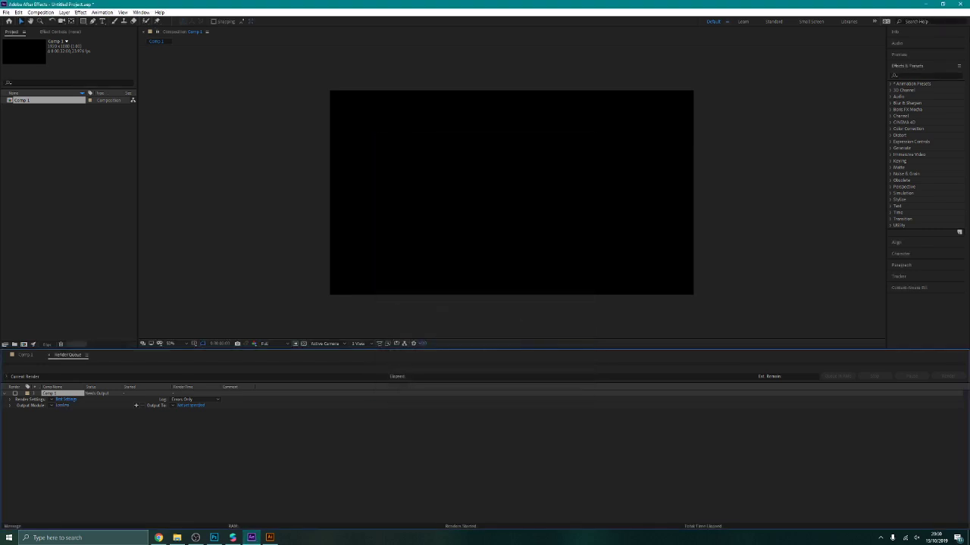
left_click(924, 4)
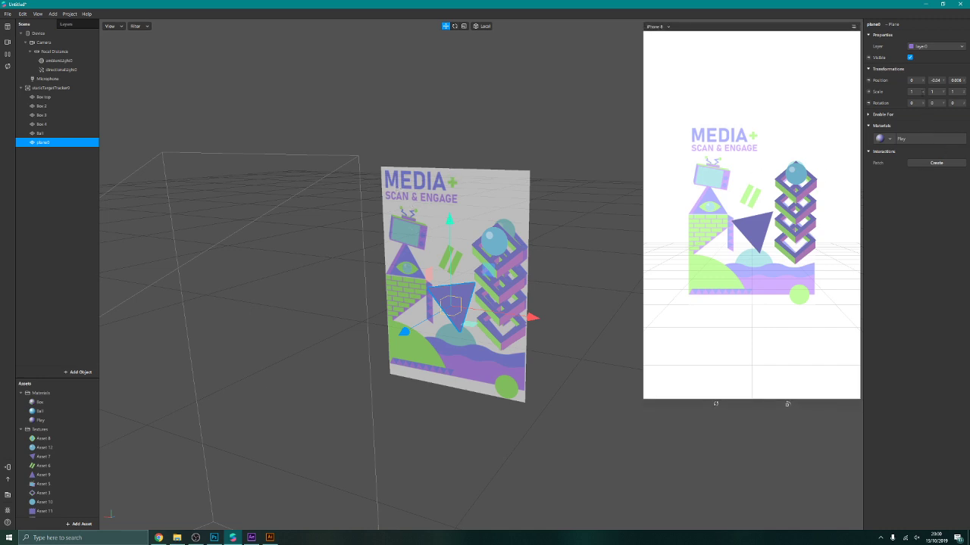
Step: Scale the triangle plane uniformly to about 0.46 and shift it along X to about 0.009 over the poster's printed triangle
left_click(464, 25)
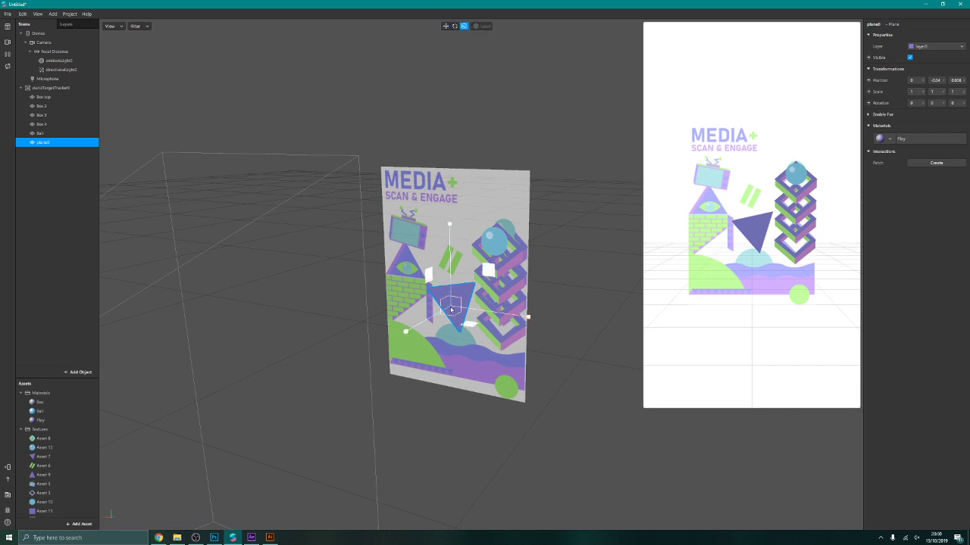
left_click_drag(451, 305, 410, 331)
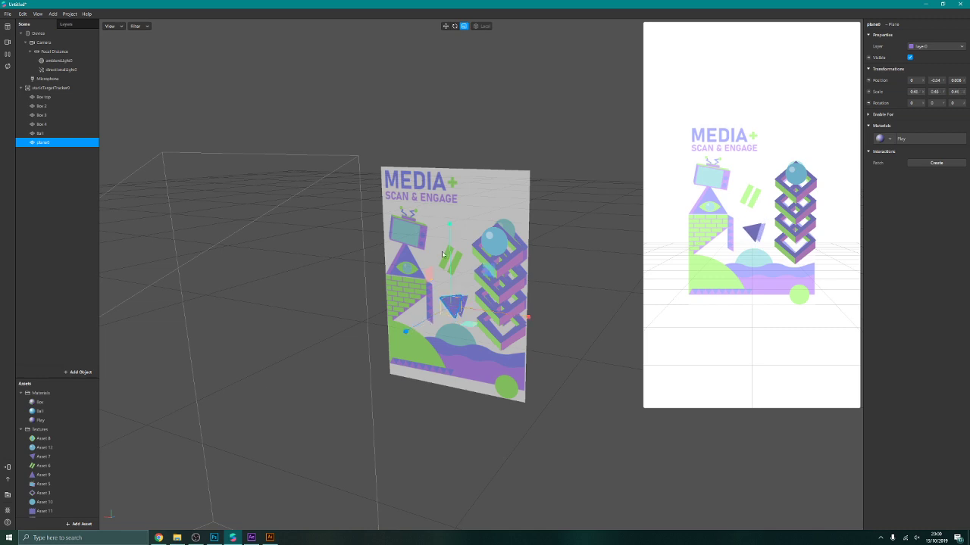
left_click(445, 26)
left_click_drag(521, 320, 525, 319)
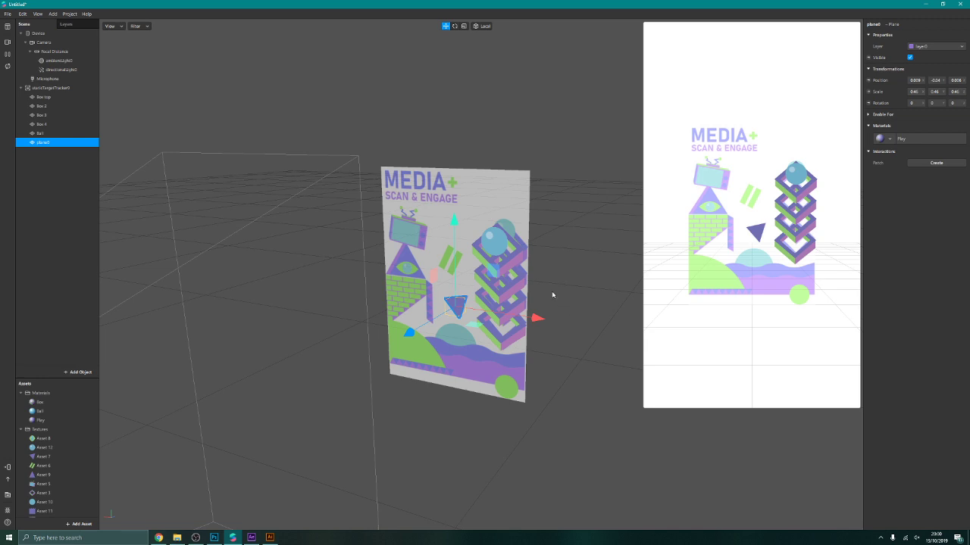
Step: Rename the triangle plane as Play
mouse_move(659, 389)
left_click(354, 253)
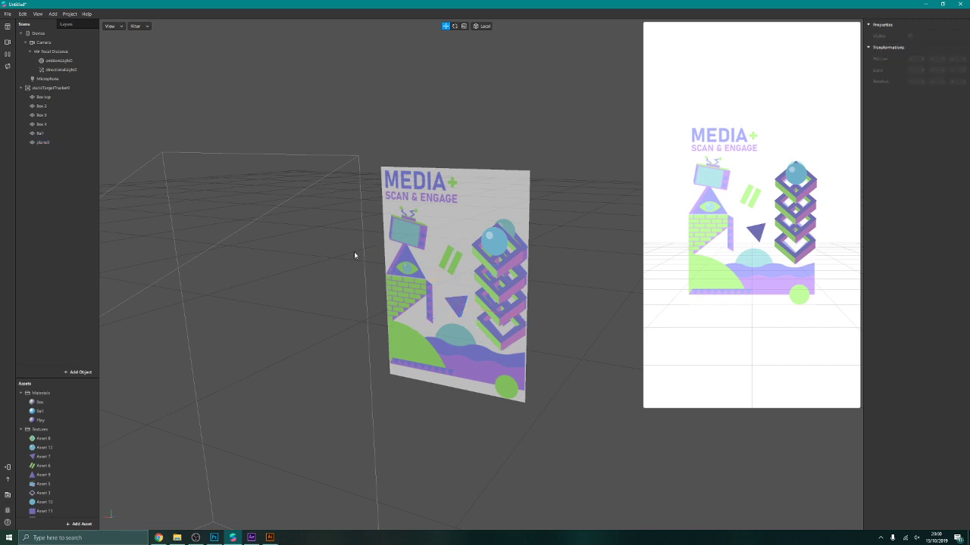
left_click(58, 143)
right_click(38, 142)
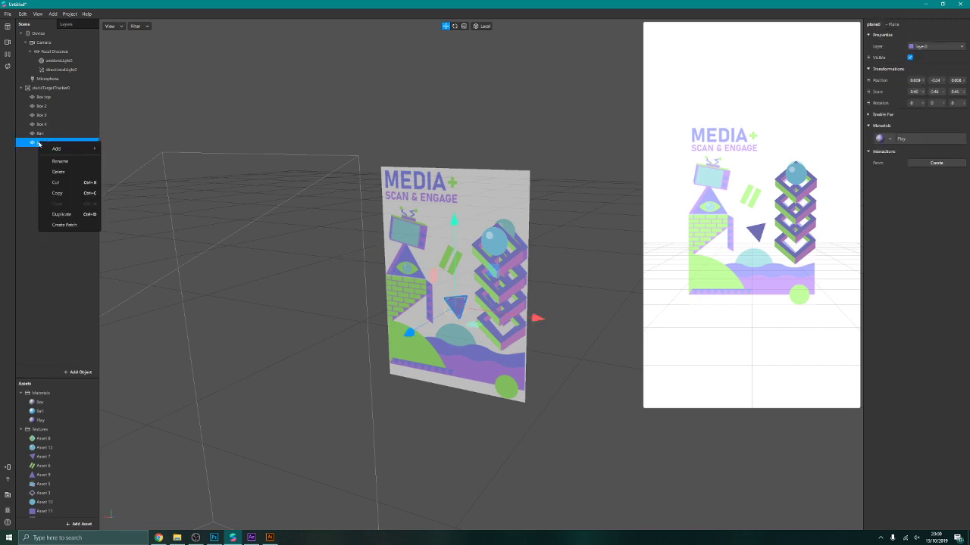
left_click(80, 163)
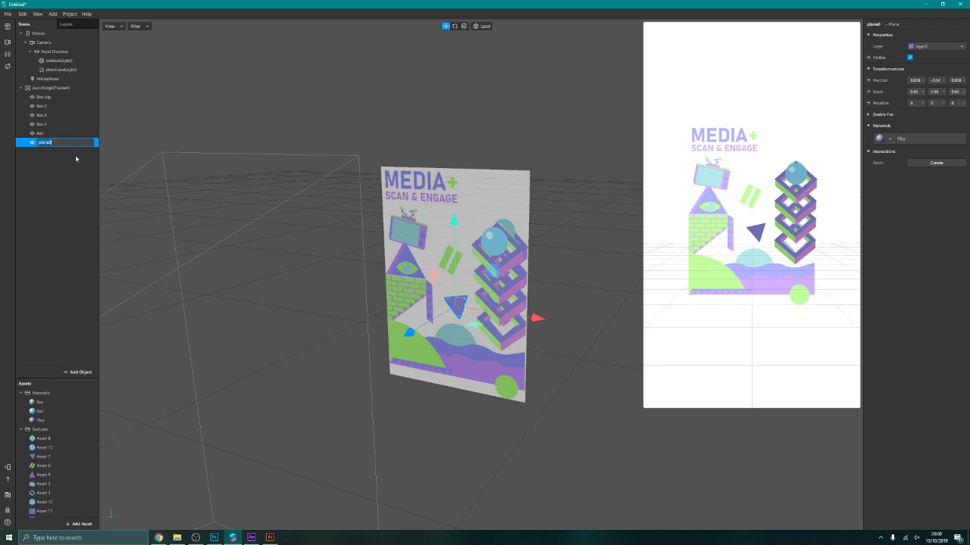
type("Play")
key("Return")
left_click(43, 178)
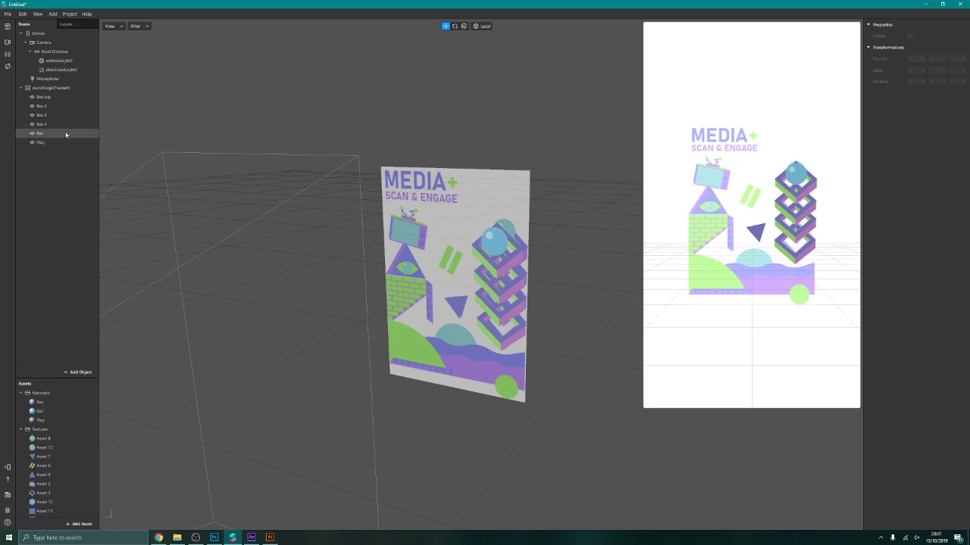
Step: Duplicate the Play plane and rename the copy as pause
right_click(35, 142)
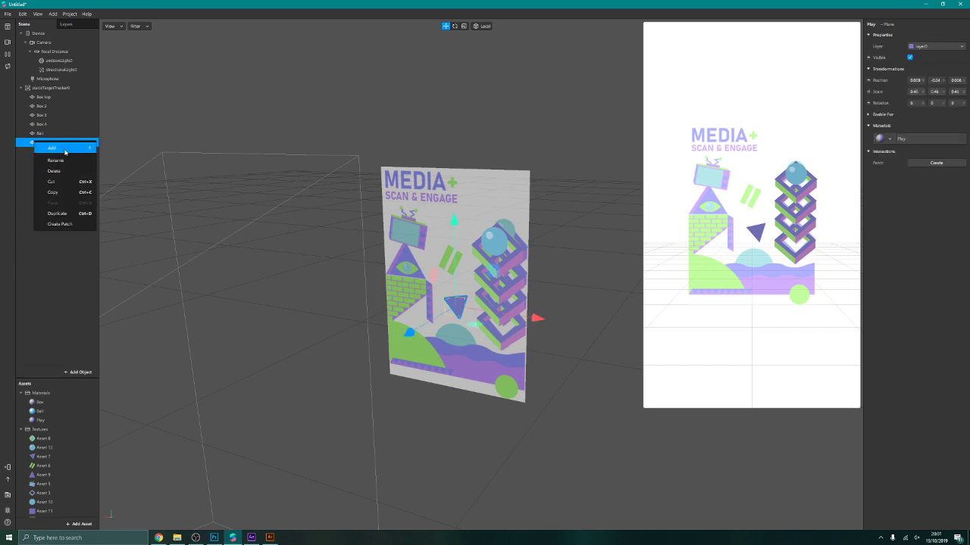
left_click(65, 213)
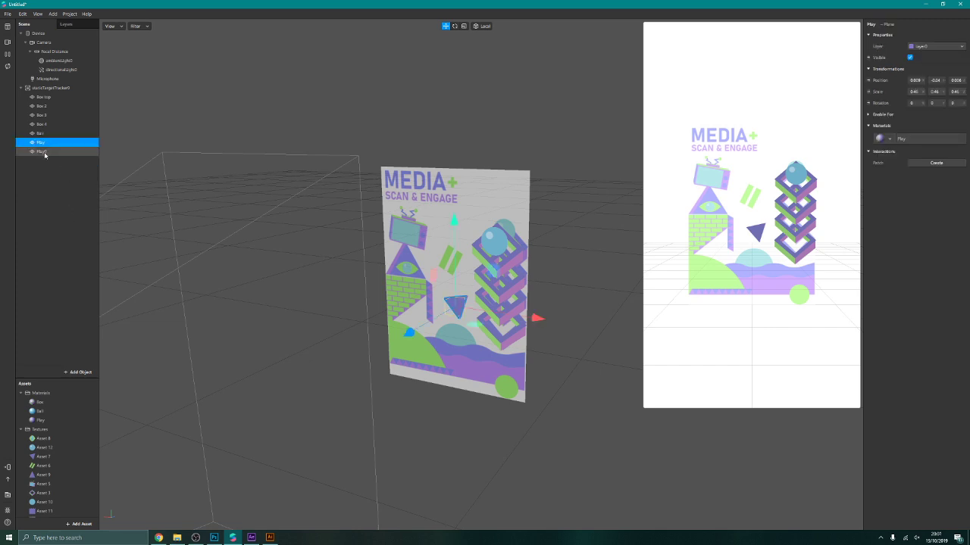
left_click(40, 152)
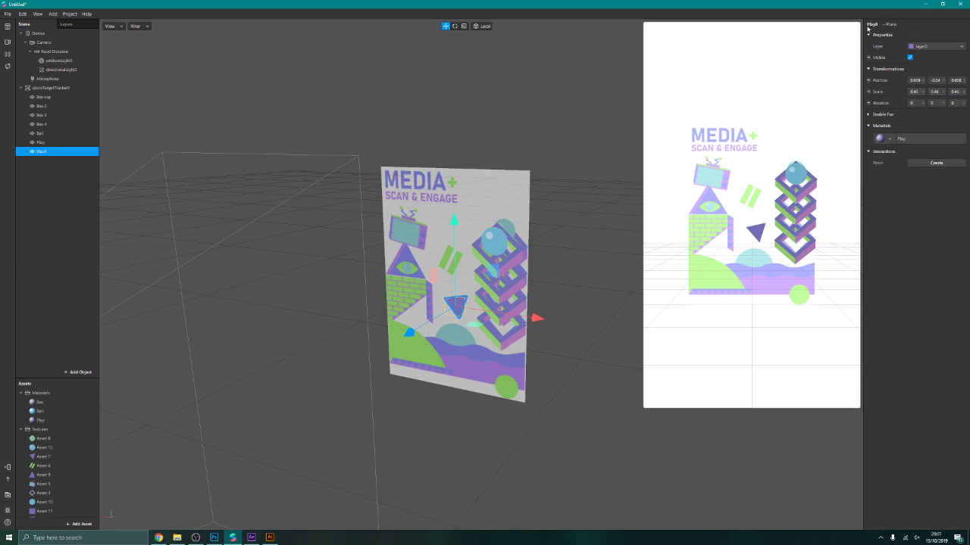
left_click(874, 24)
type("pause")
key("Return")
Step: Move the pause plane up to about Y 0.041 over the poster's green bars and create a new material for it
left_click_drag(455, 216, 442, 172)
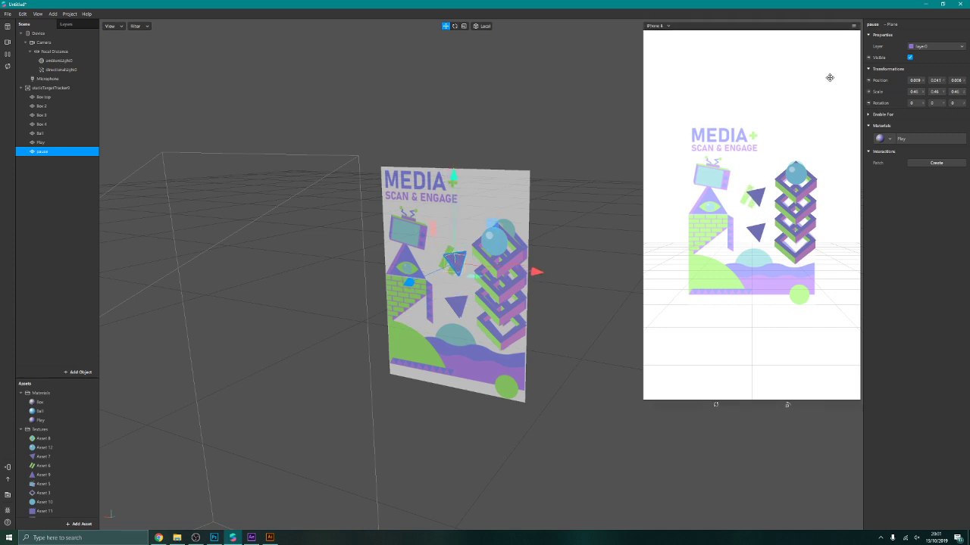
left_click(890, 139)
left_click(913, 187)
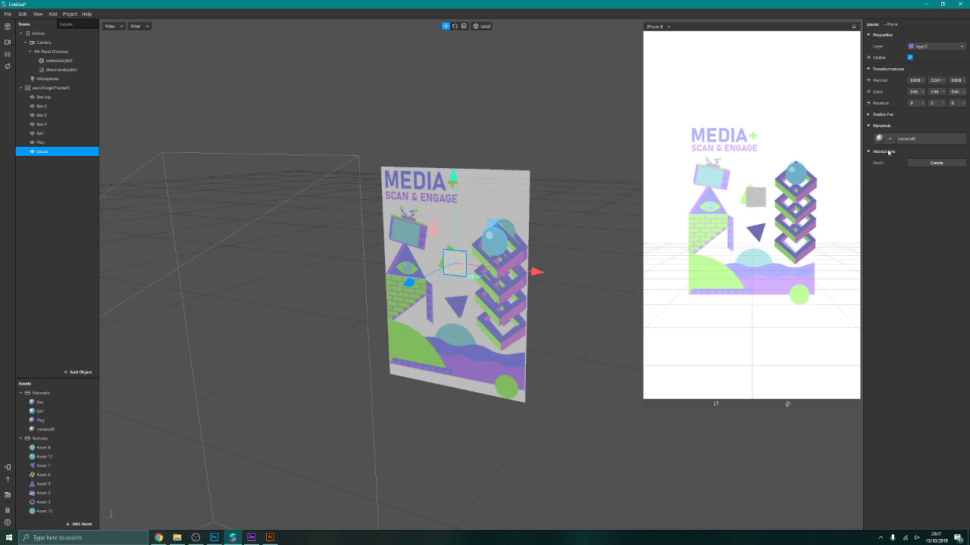
Step: Set the pause plane's new material to the Asset 6 diffuse texture and enable Alpha Test with a cutoff of about 18
left_click(63, 429)
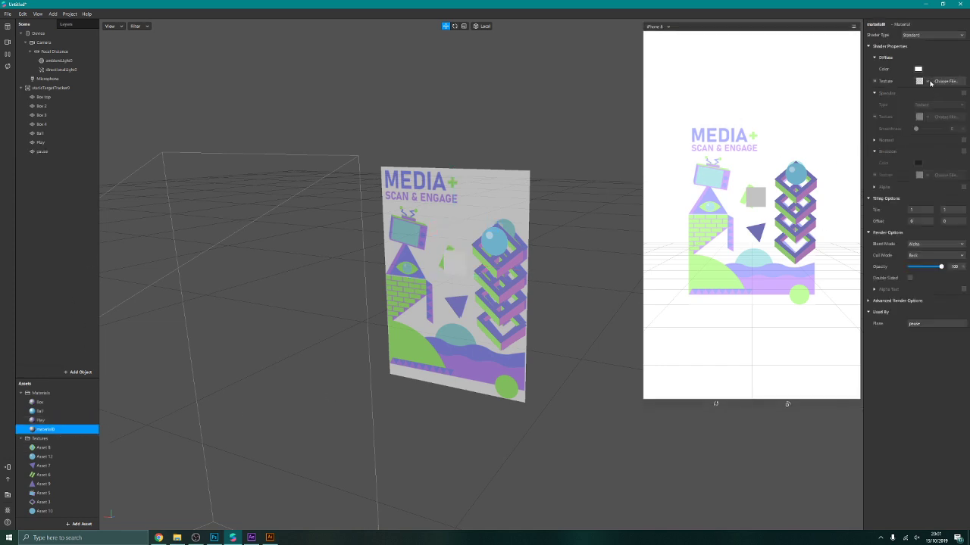
left_click(927, 81)
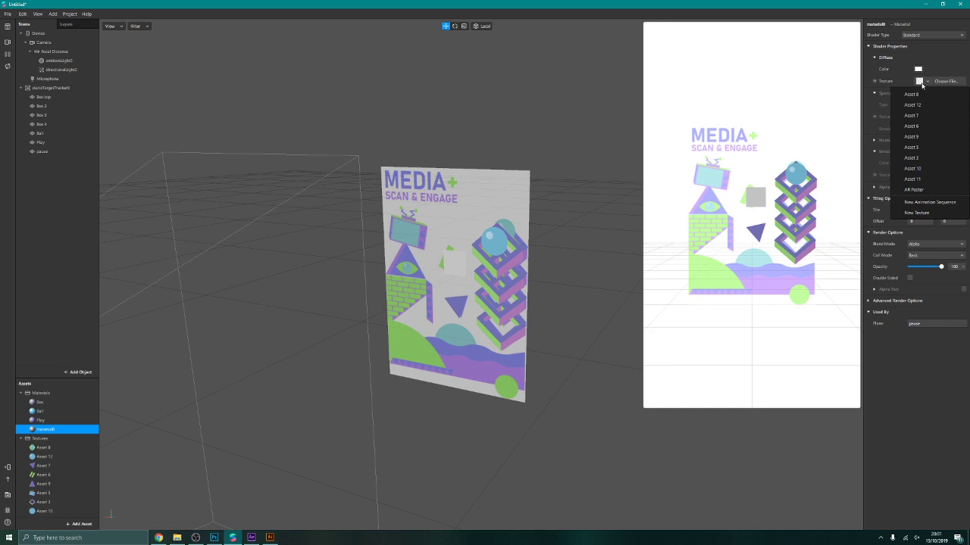
left_click(919, 126)
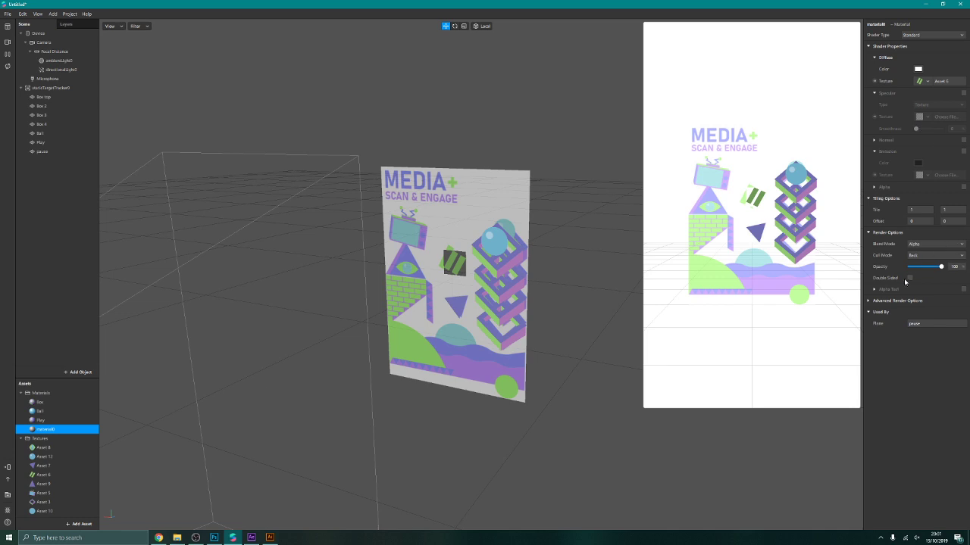
left_click(964, 289)
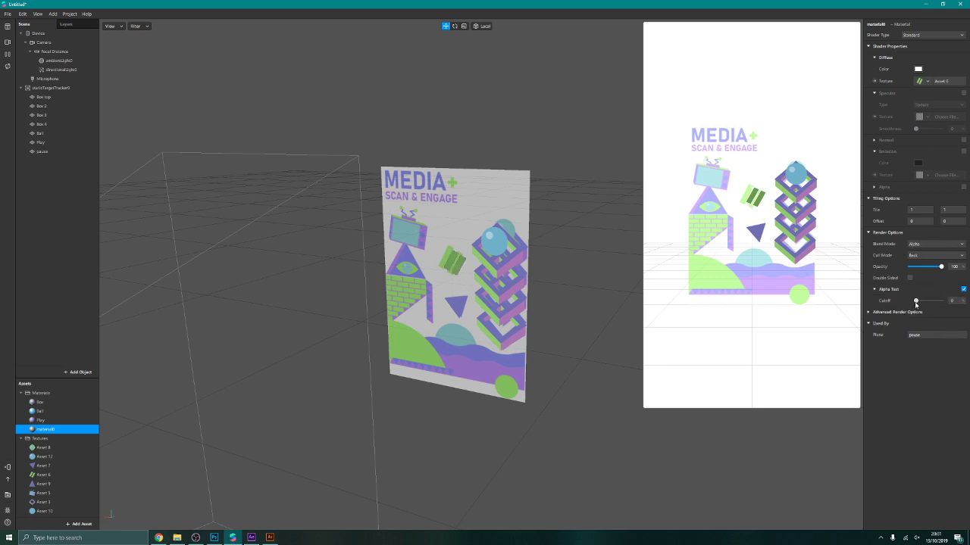
left_click_drag(915, 303, 922, 306)
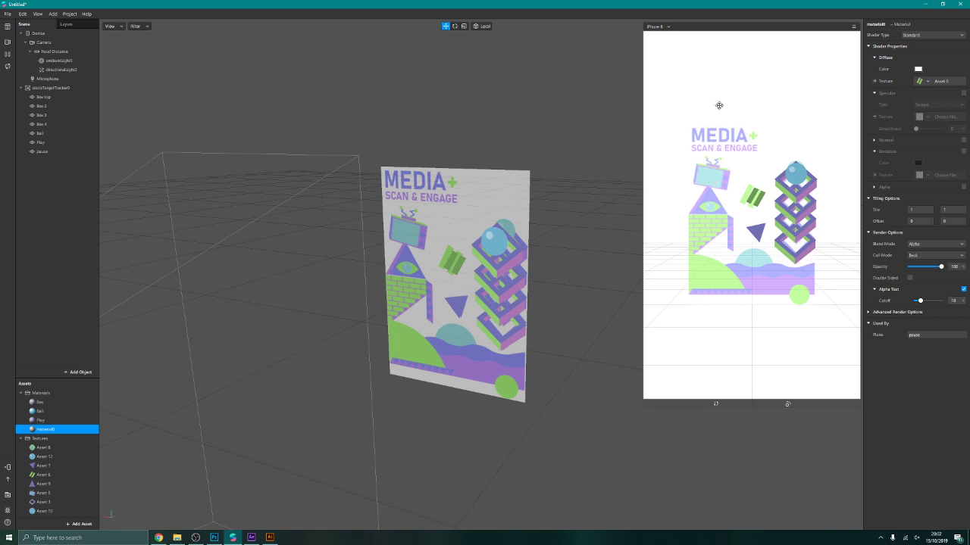
Step: Scale the pause plane up to about 0.55 and shift it sideways and vertically to line up with the poster's green bars
left_click(450, 262)
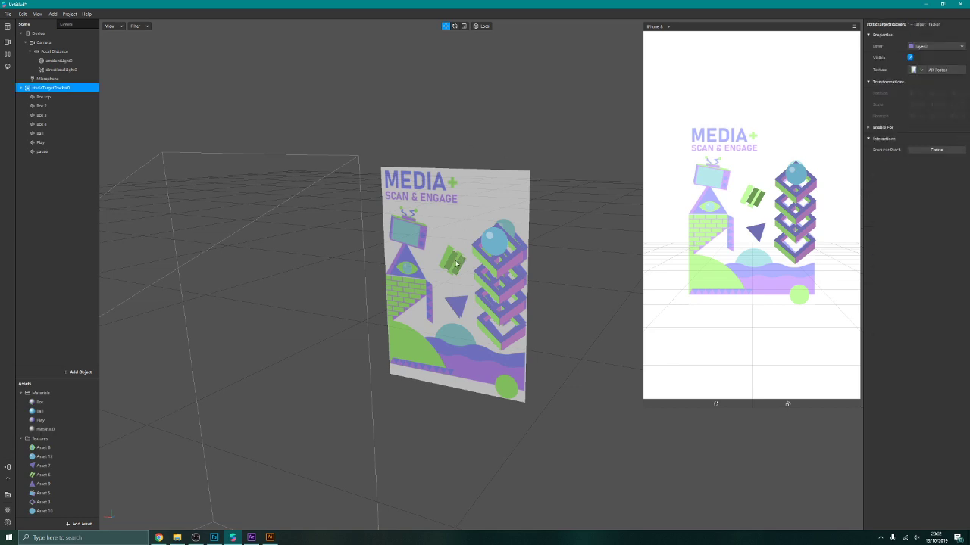
left_click(85, 154)
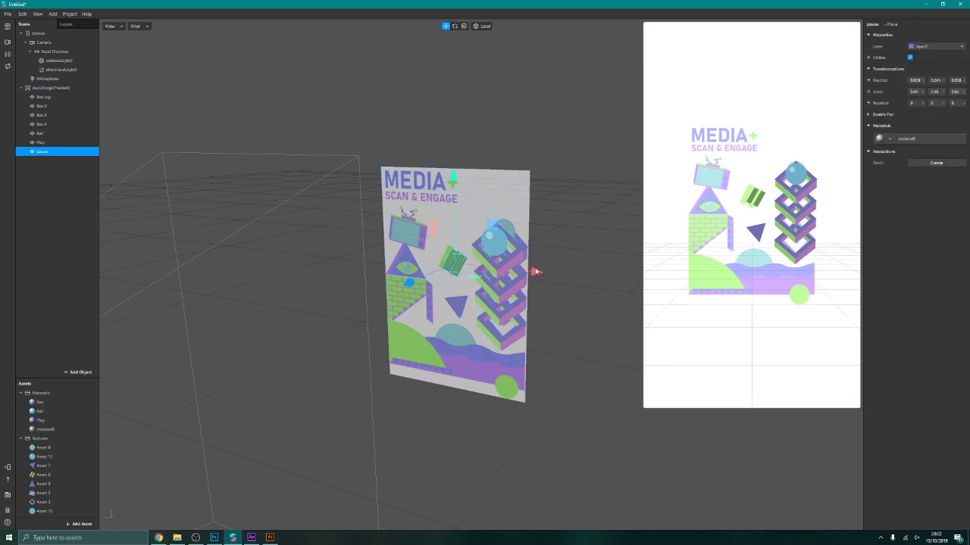
left_click_drag(534, 272, 527, 271)
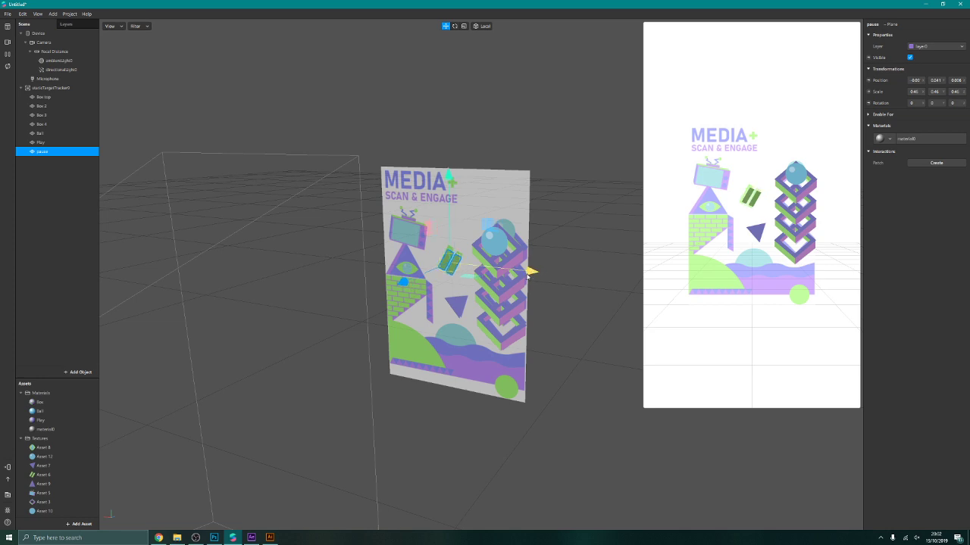
left_click(464, 26)
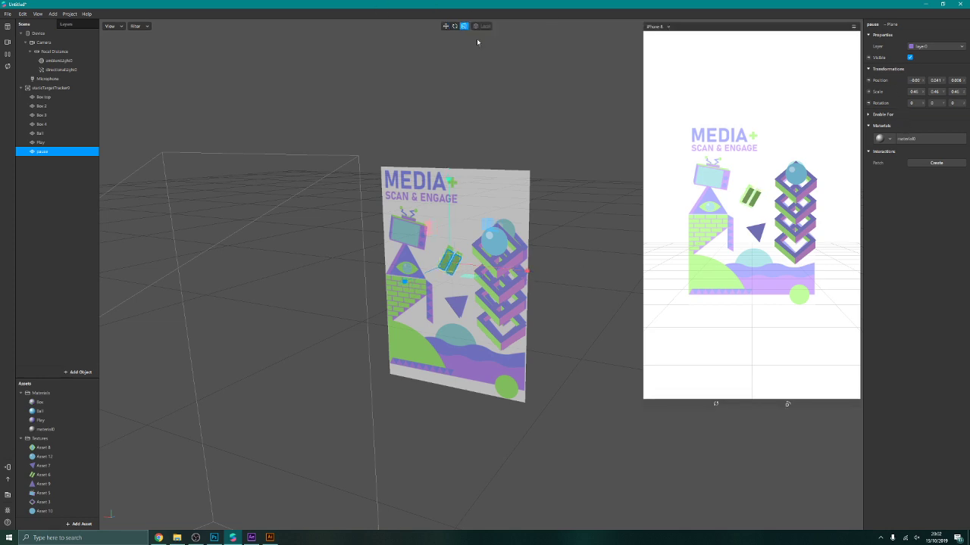
left_click_drag(452, 263, 505, 229)
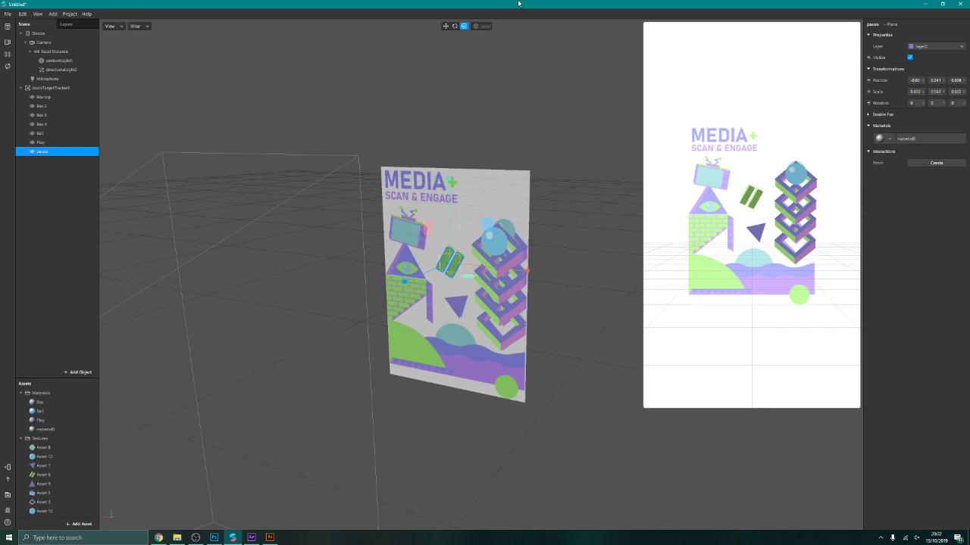
left_click(446, 26)
left_click_drag(536, 273, 533, 274)
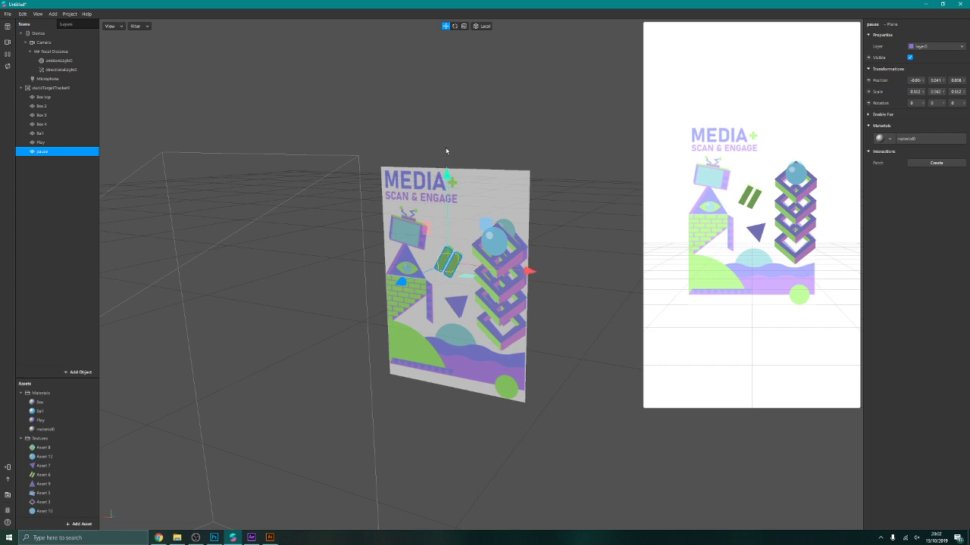
left_click_drag(447, 176, 449, 175)
Step: Change the shader type of the pause plane's material to Flat
left_click(52, 429)
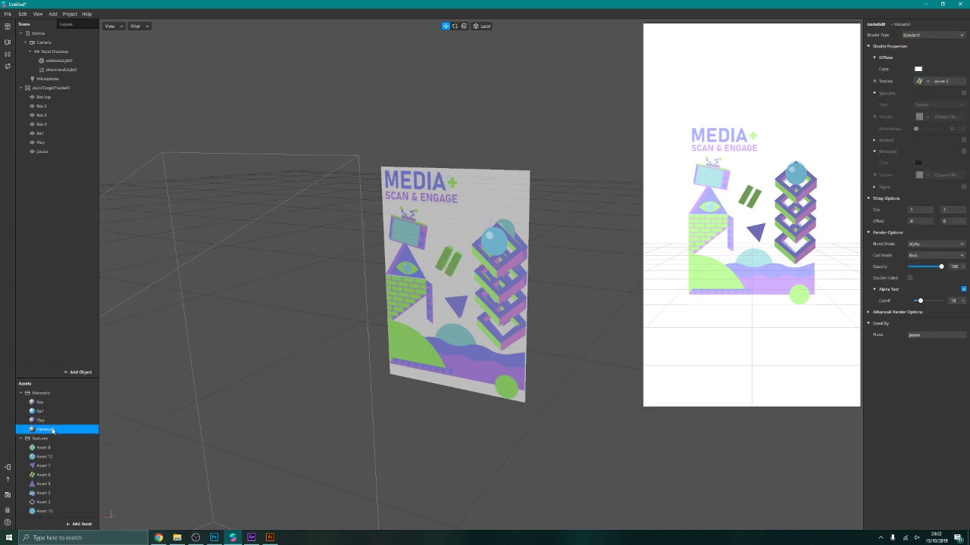
left_click(916, 37)
left_click(925, 43)
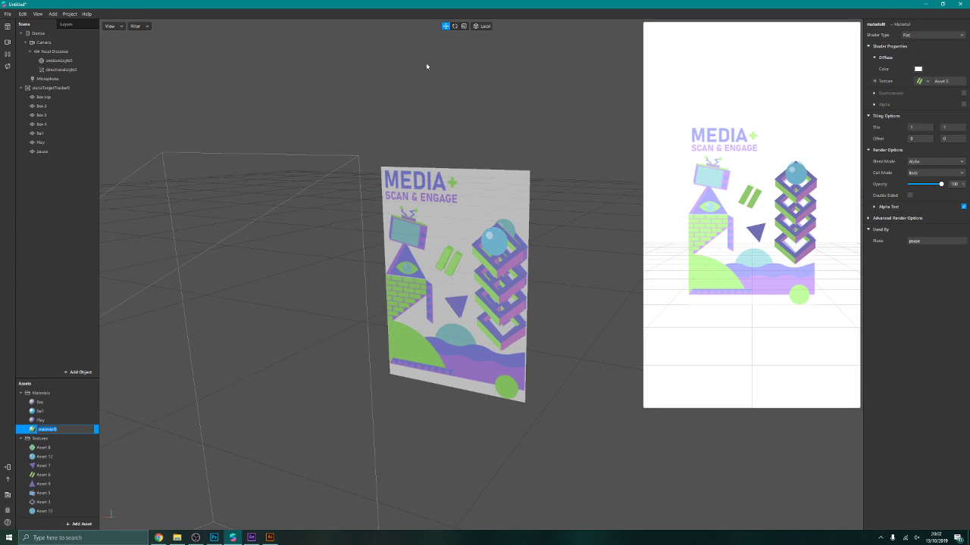
left_click(444, 261)
left_click(346, 263)
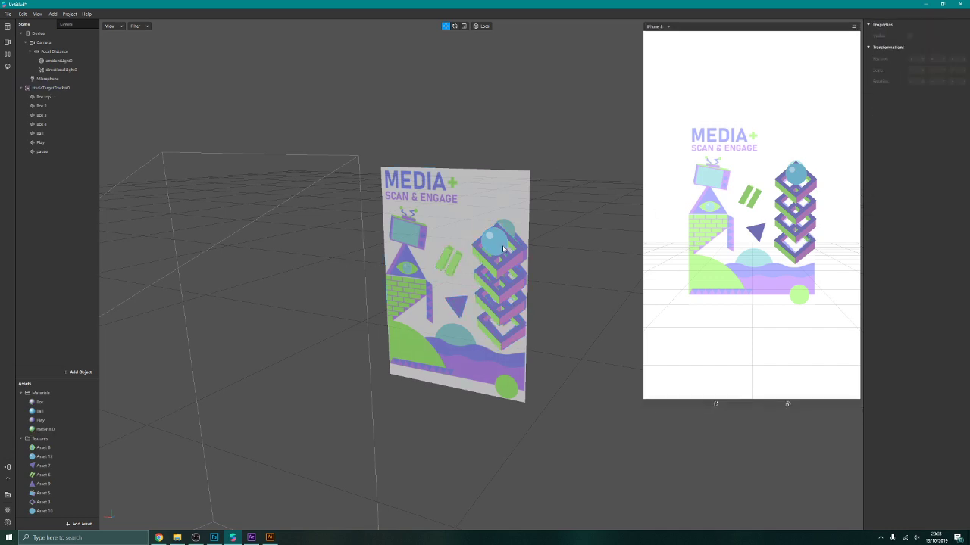
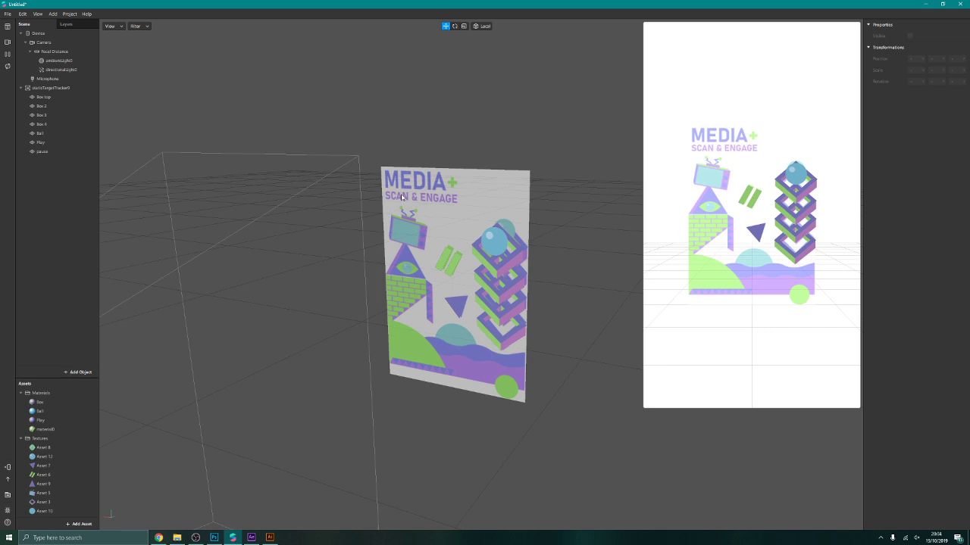
left_click(50, 152)
left_click(290, 249)
Step: Insert a new plane and nest it under the target tracker
left_click(79, 372)
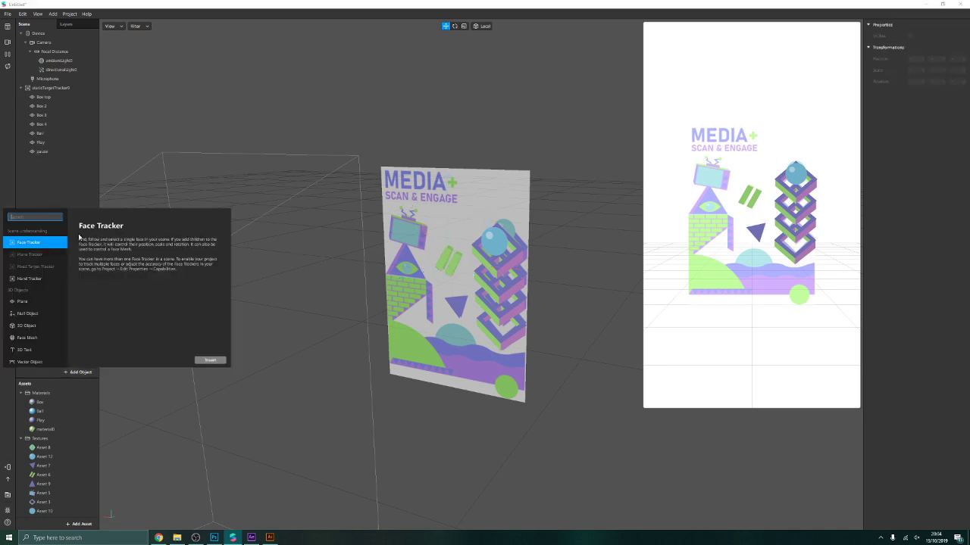
left_click(30, 301)
left_click(210, 361)
left_click_drag(52, 78, 57, 97)
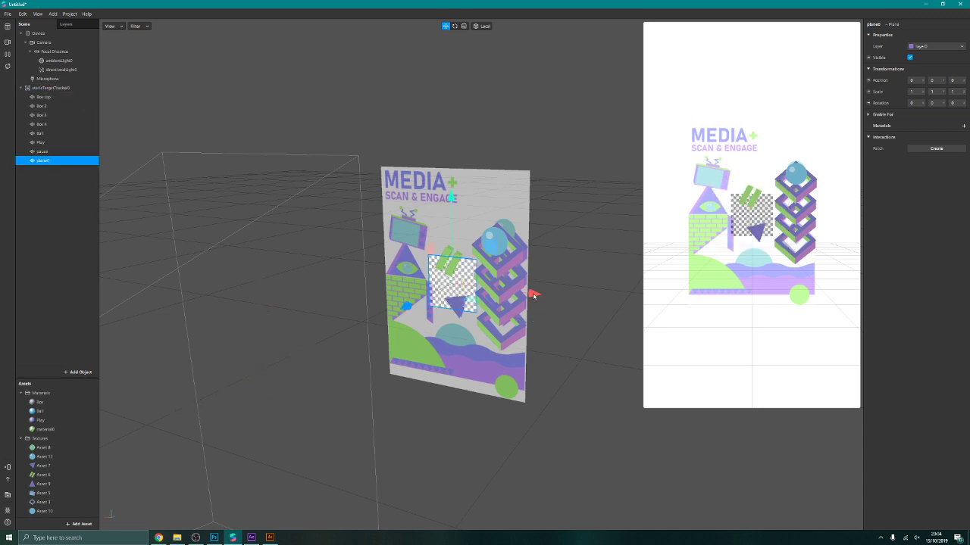
Step: Move the new plane forward to about Z 0.014 and over the poster's television area at about Y 0.052
left_click_drag(405, 304, 400, 307)
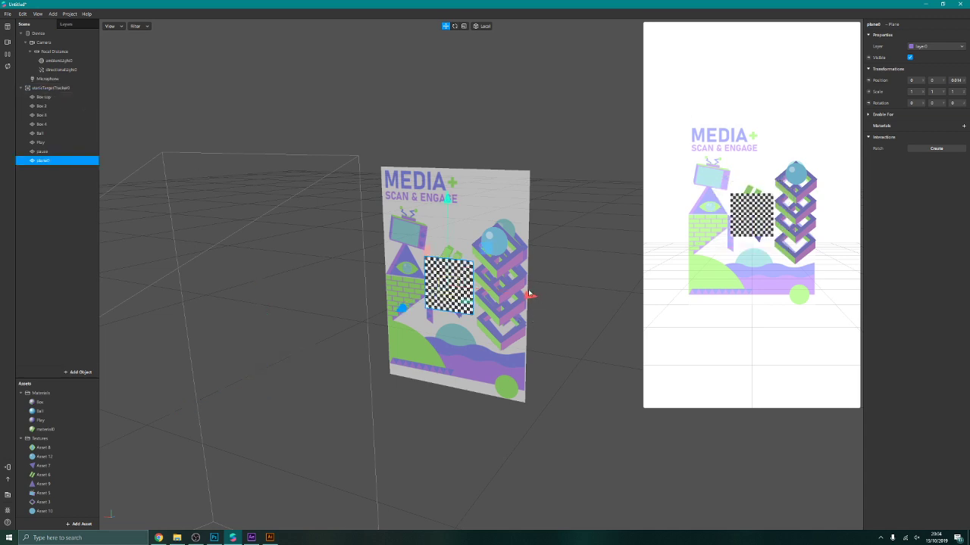
left_click_drag(529, 295, 480, 295)
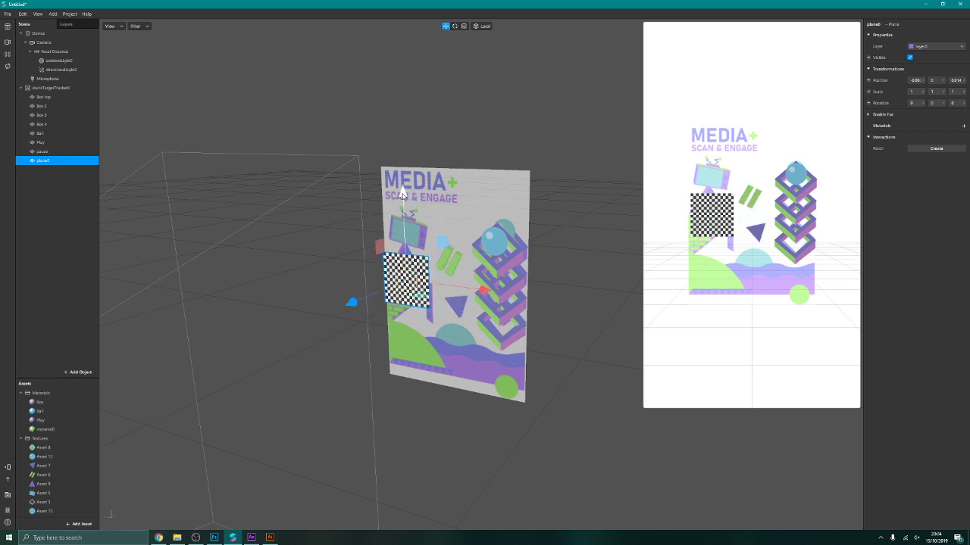
left_click_drag(403, 195, 393, 167)
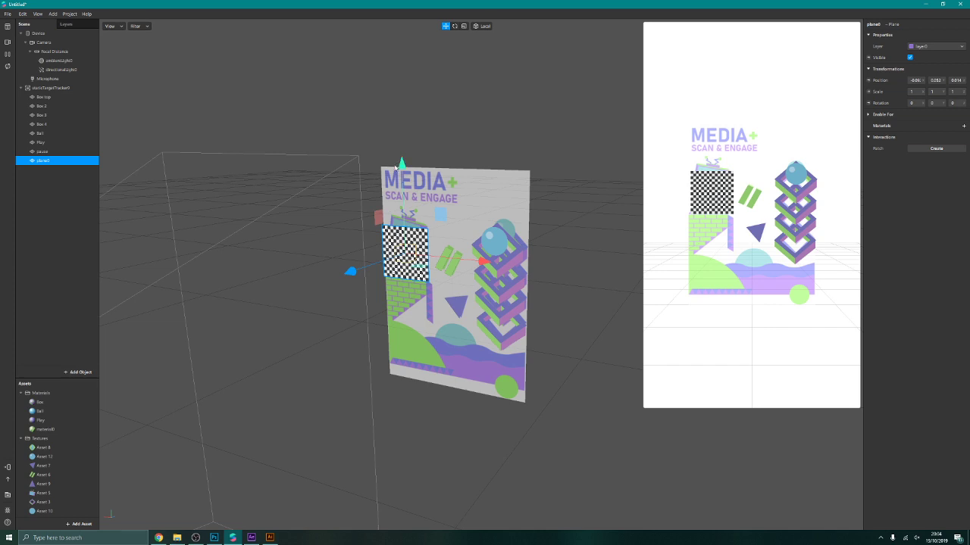
left_click_drag(486, 263, 484, 262)
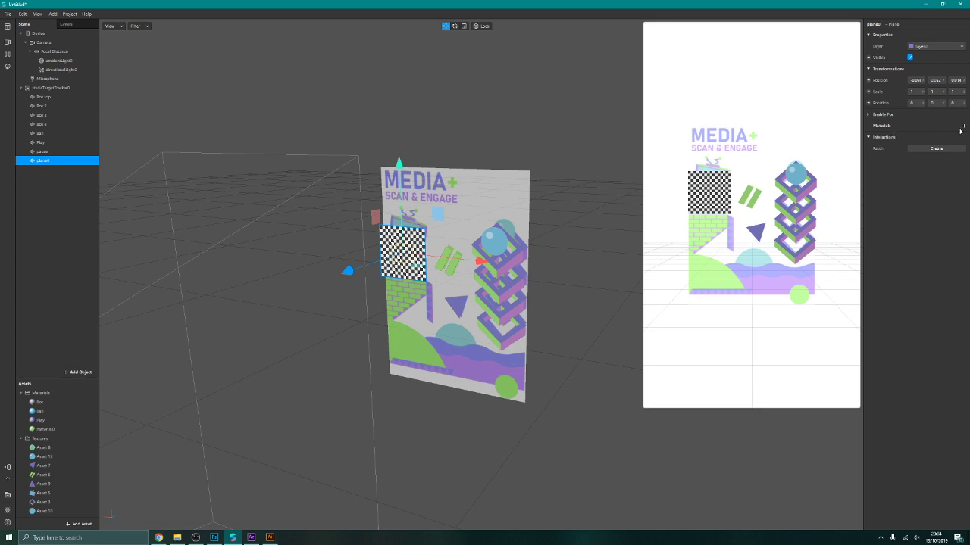
Step: Create a new material for the television plane and set its diffuse texture to Asset 5
left_click(962, 127)
left_click(933, 182)
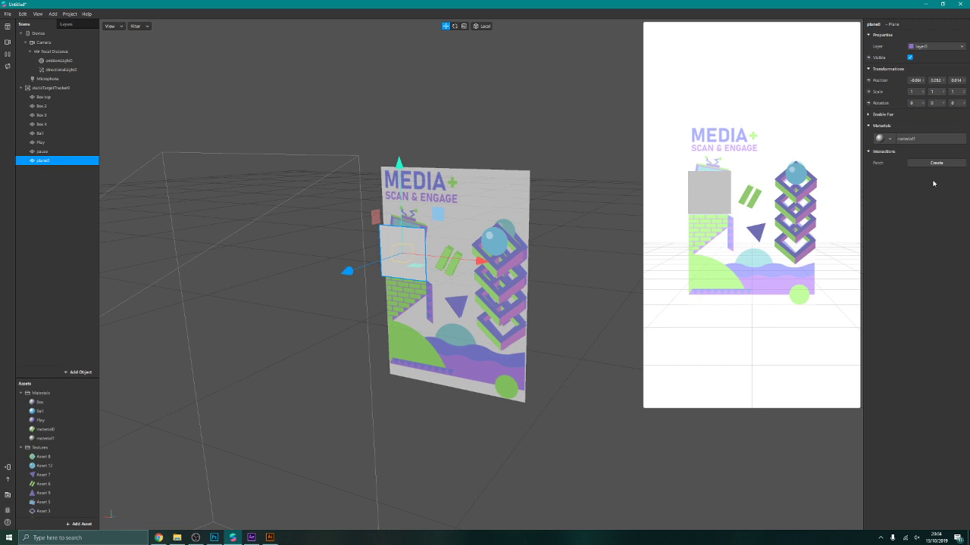
left_click(922, 162)
double_click(47, 430)
left_click(54, 438)
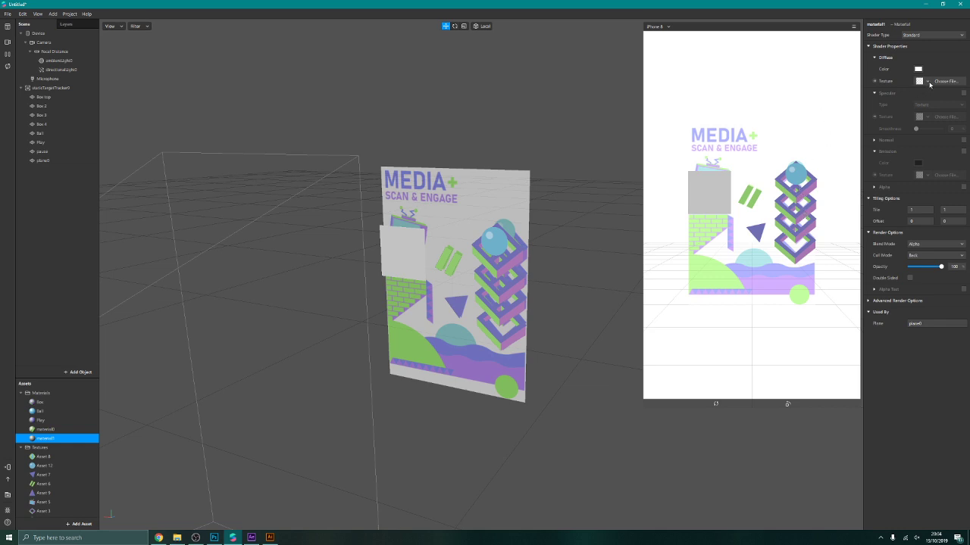
left_click(928, 82)
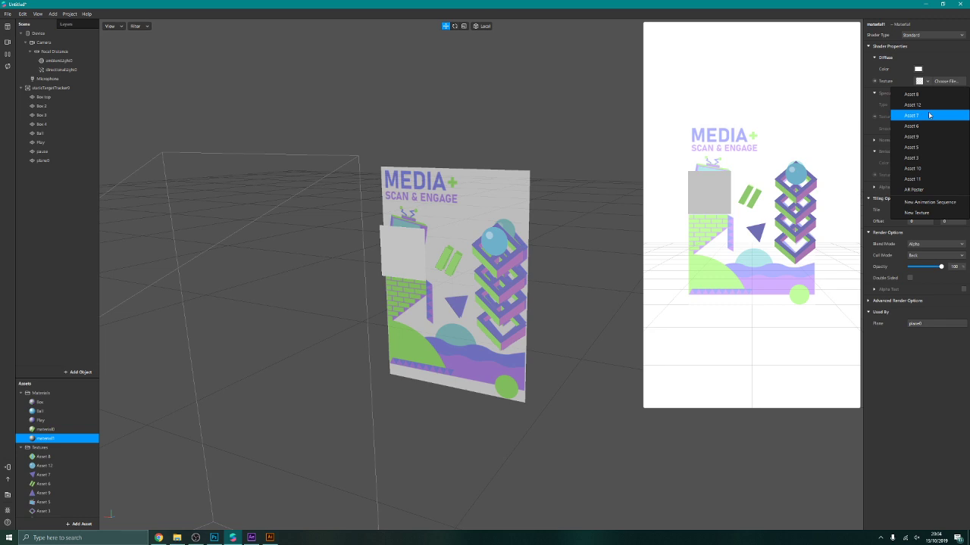
left_click(929, 150)
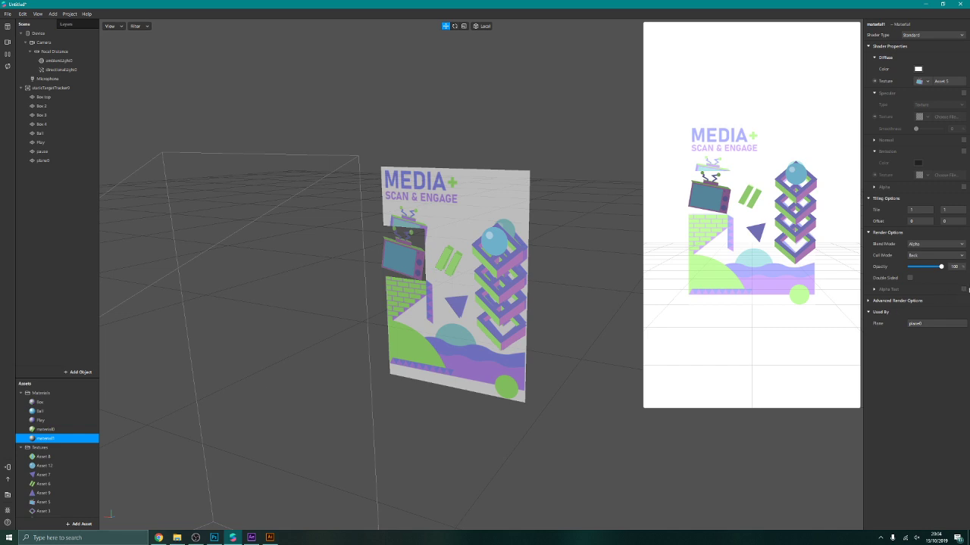
Step: Enable Alpha Test on the television material with a cutoff of about 37 and set its shader type to Flat
left_click(962, 290)
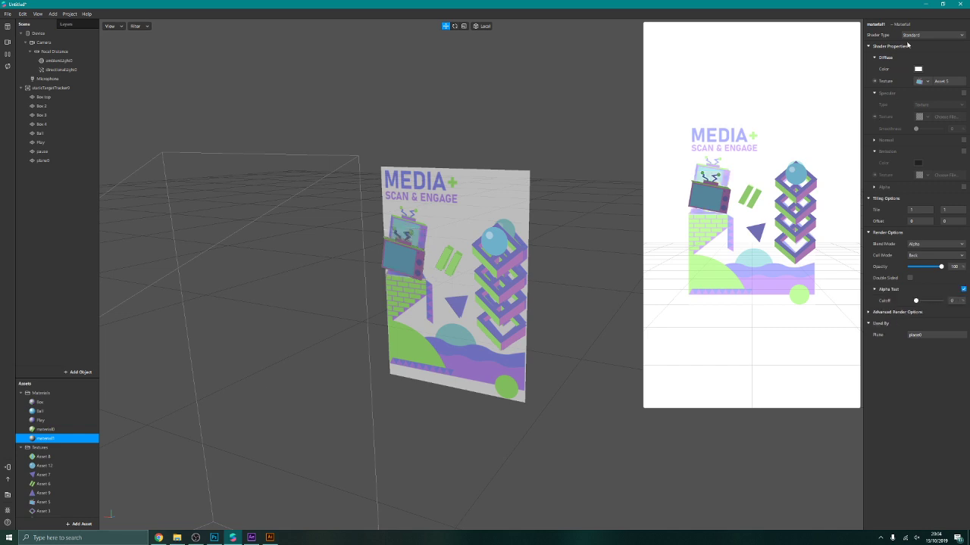
left_click(925, 35)
left_click(925, 36)
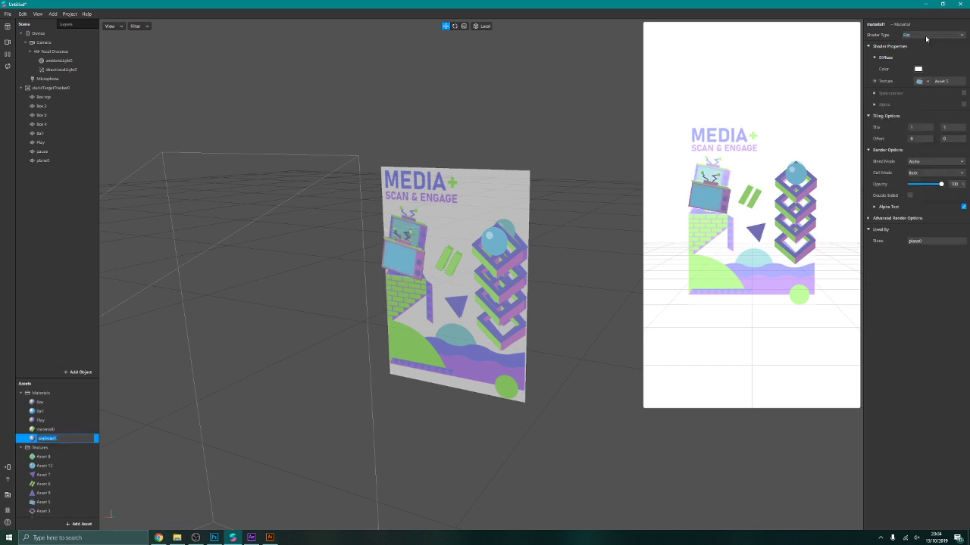
left_click(876, 206)
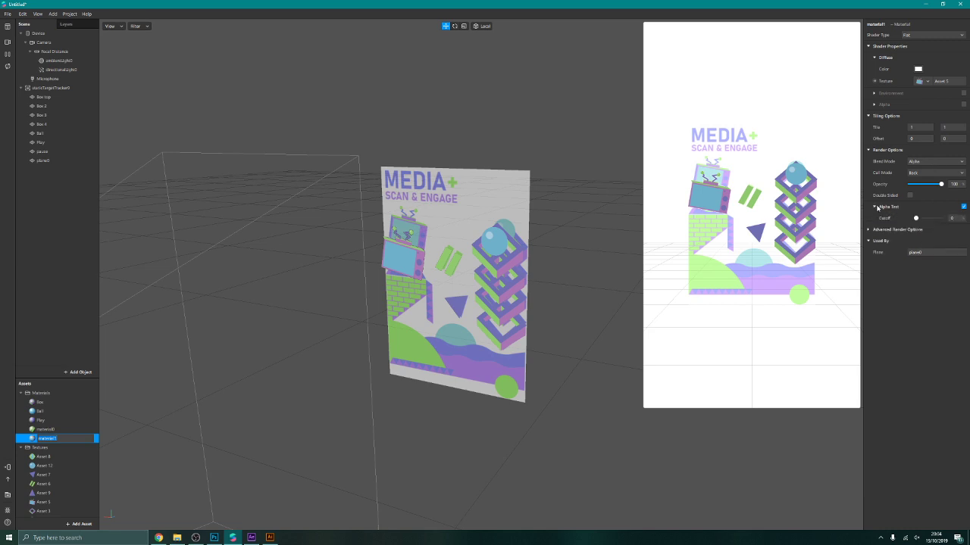
left_click_drag(915, 218, 926, 220)
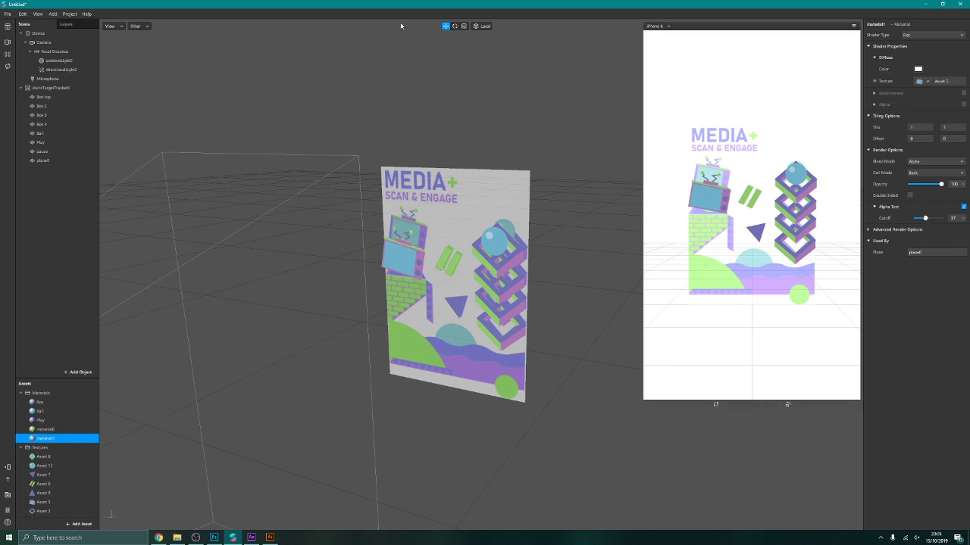
Step: Raise the television plane to about Y 0.095, scale it to about 0.84 and align it sideways over the printed television
left_click(411, 254)
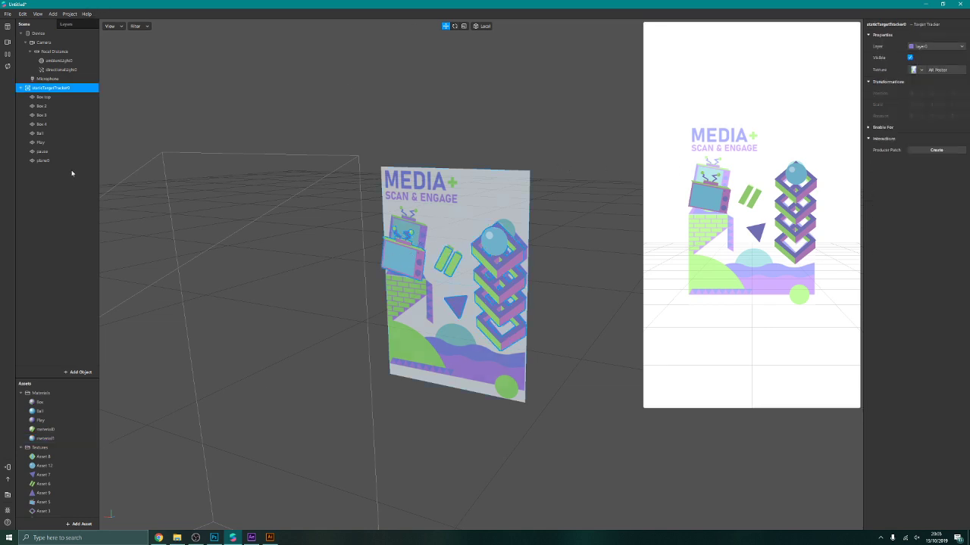
left_click(45, 161)
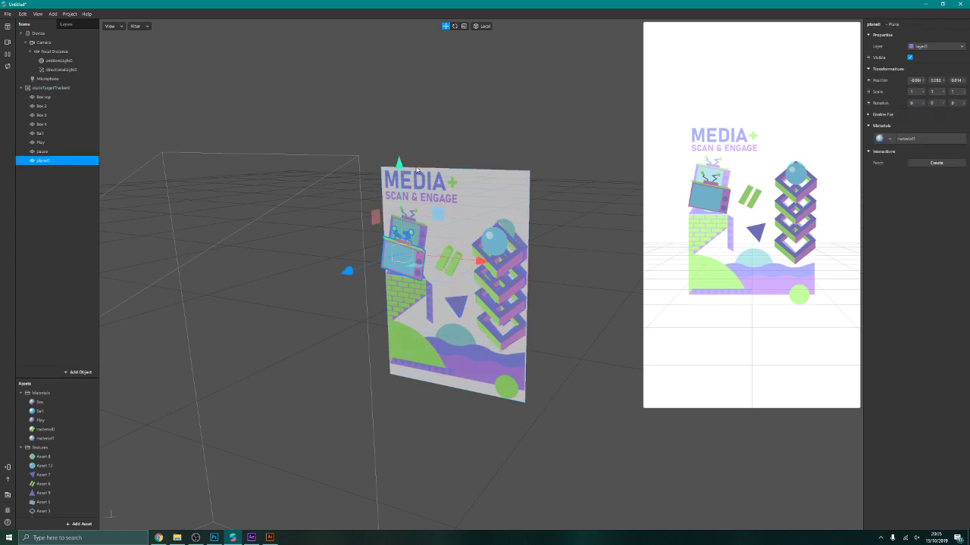
left_click_drag(399, 162, 396, 137)
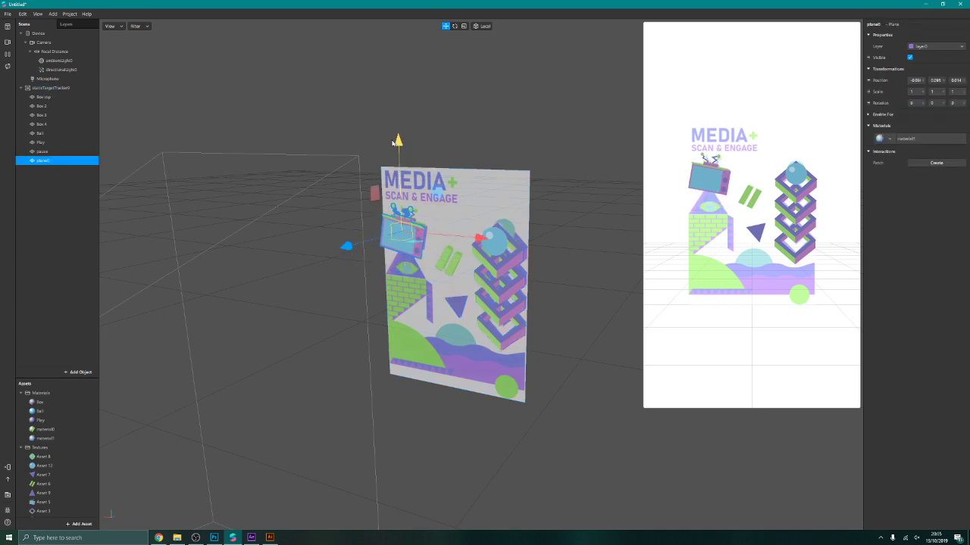
left_click(463, 26)
left_click_drag(400, 235, 358, 226)
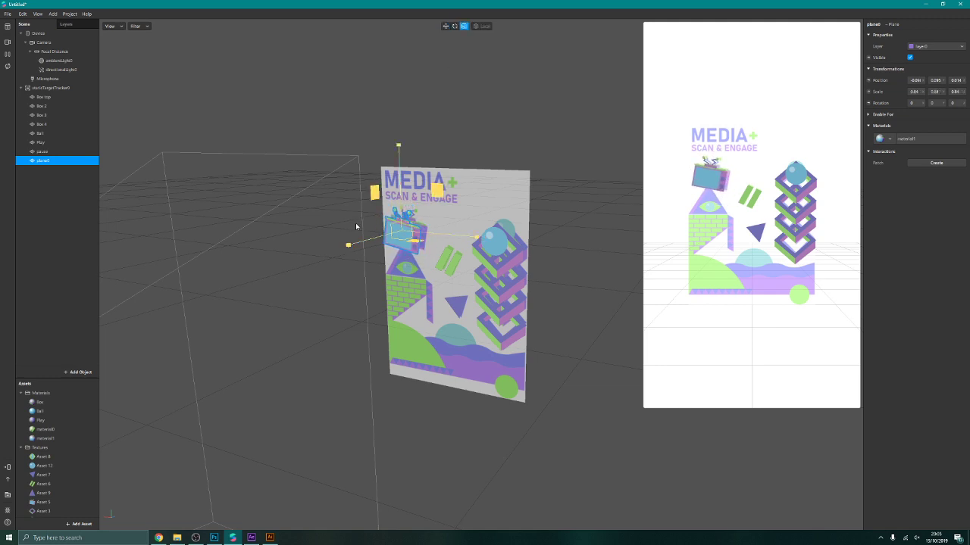
left_click(445, 25)
left_click_drag(476, 237, 478, 237)
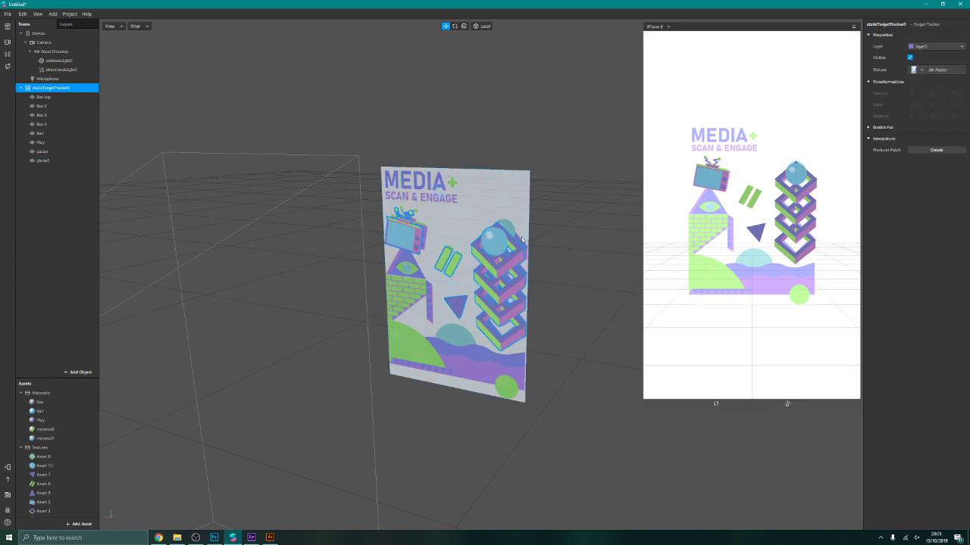
left_click(496, 247)
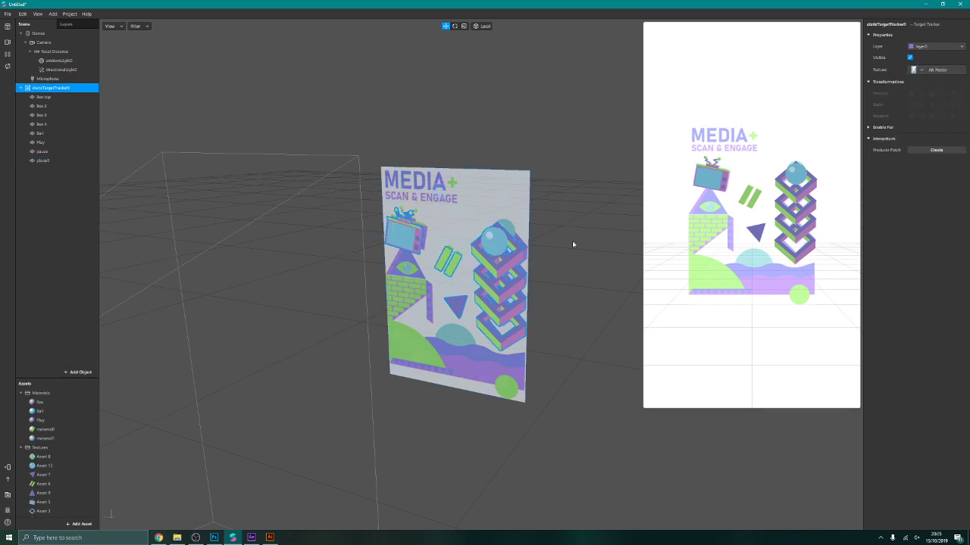
left_click(324, 243)
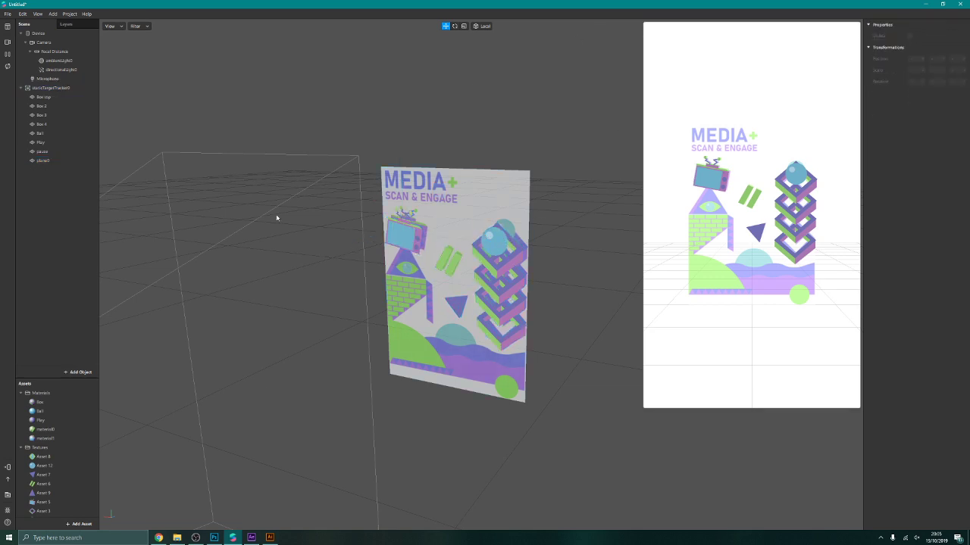
Step: Show the Asset Summary with the Ball plane selected and shrink the simulator preview
left_click(49, 136)
left_click(74, 15)
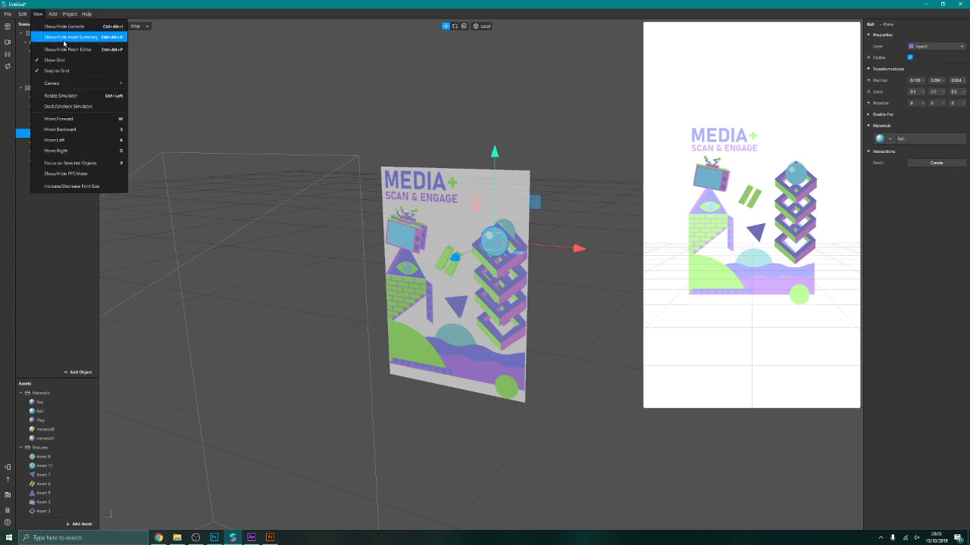
left_click(62, 38)
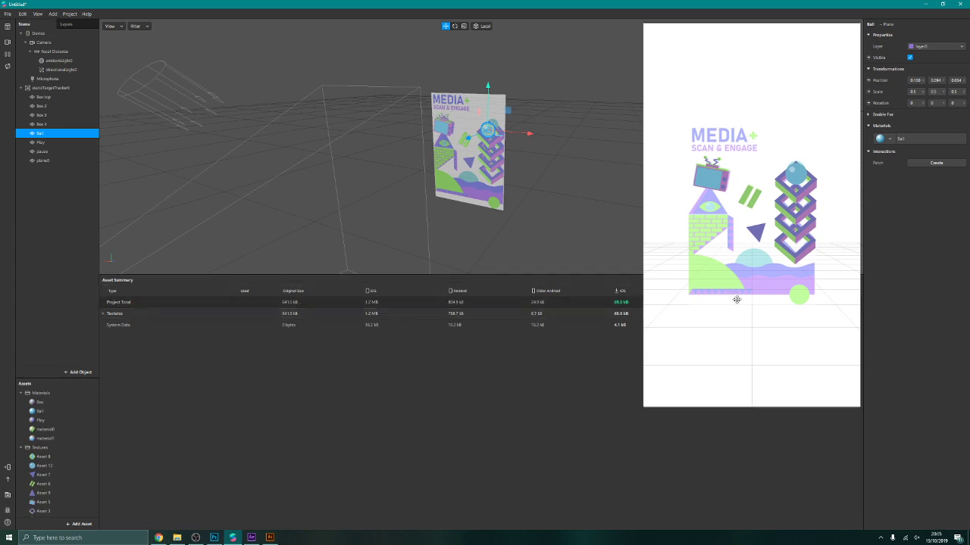
mouse_move(734, 368)
left_click_drag(642, 408, 722, 265)
Step: Hide the Asset Summary and show the Patch Editor in its place
left_click(38, 15)
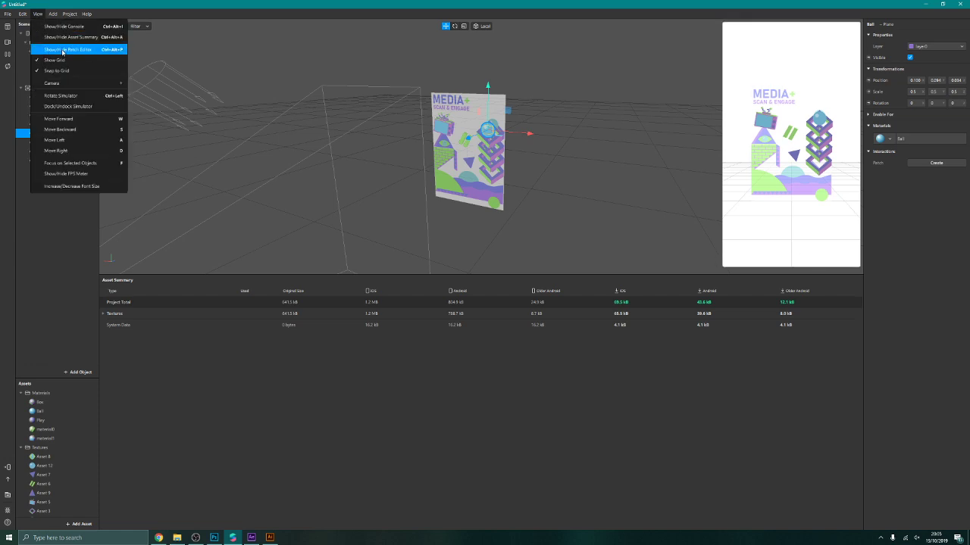
left_click(61, 38)
left_click(38, 13)
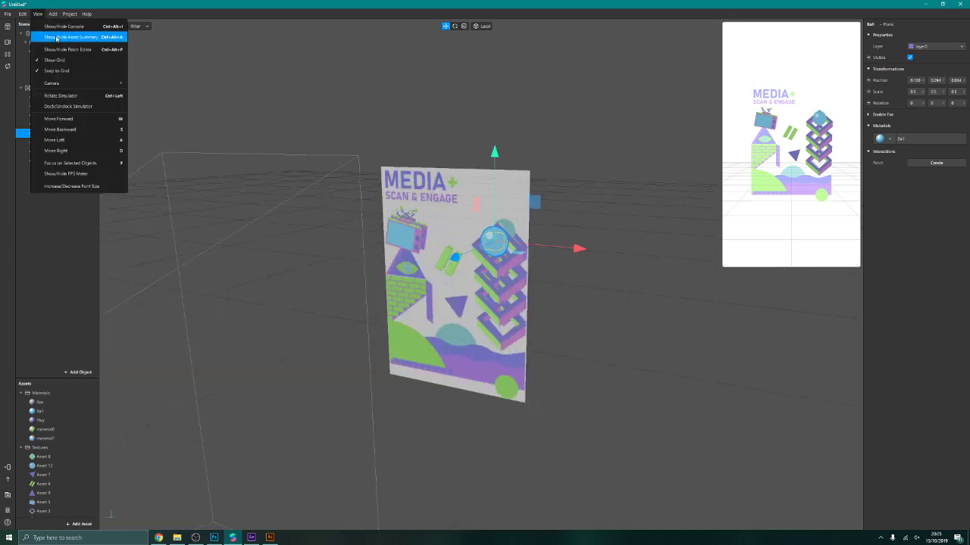
left_click(61, 37)
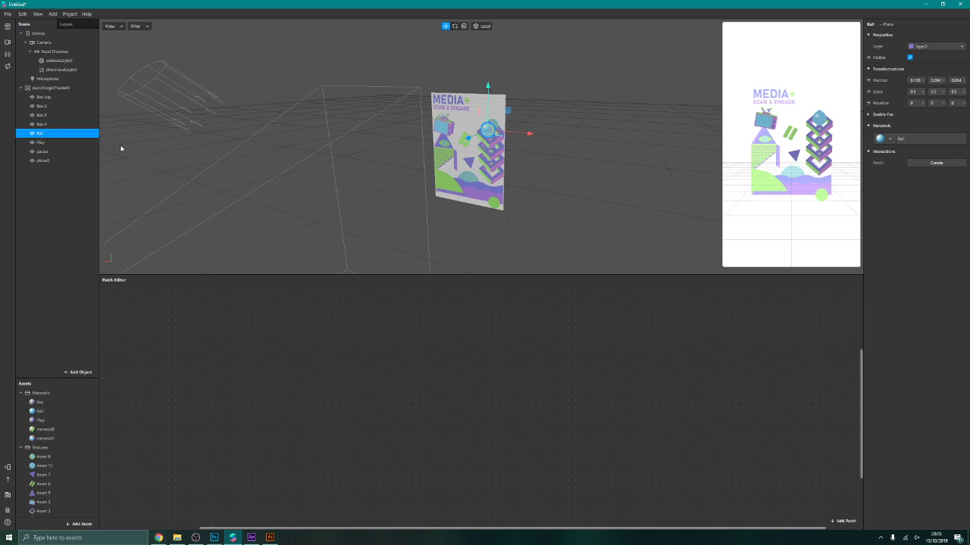
Step: Create a patch for the Ball plane's position and insert a Loop Animation patch ahead of it
left_click(868, 80)
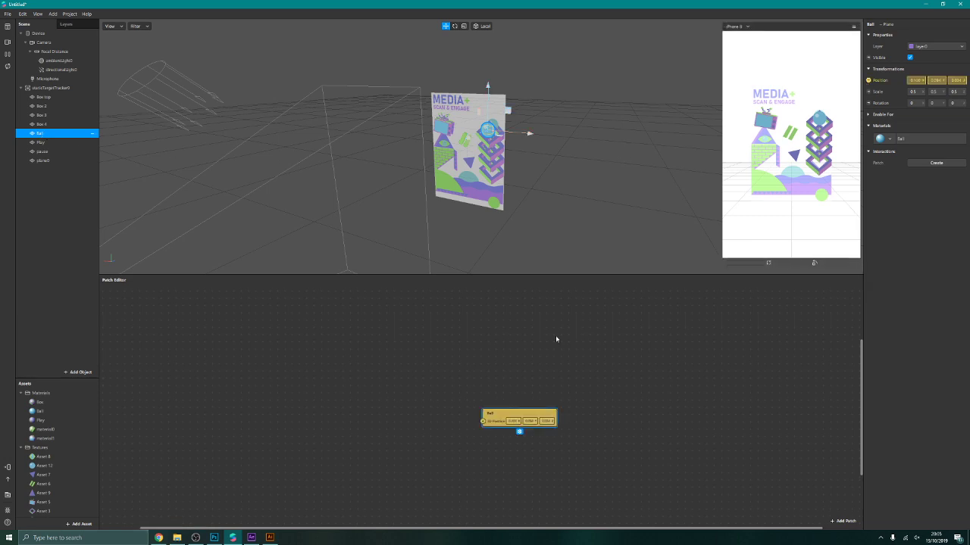
left_click(337, 412)
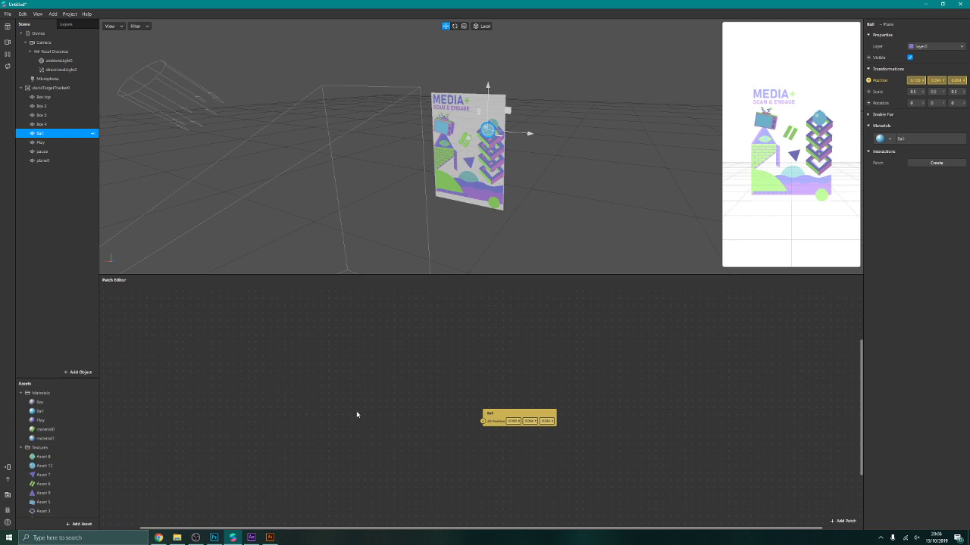
double_click(357, 414)
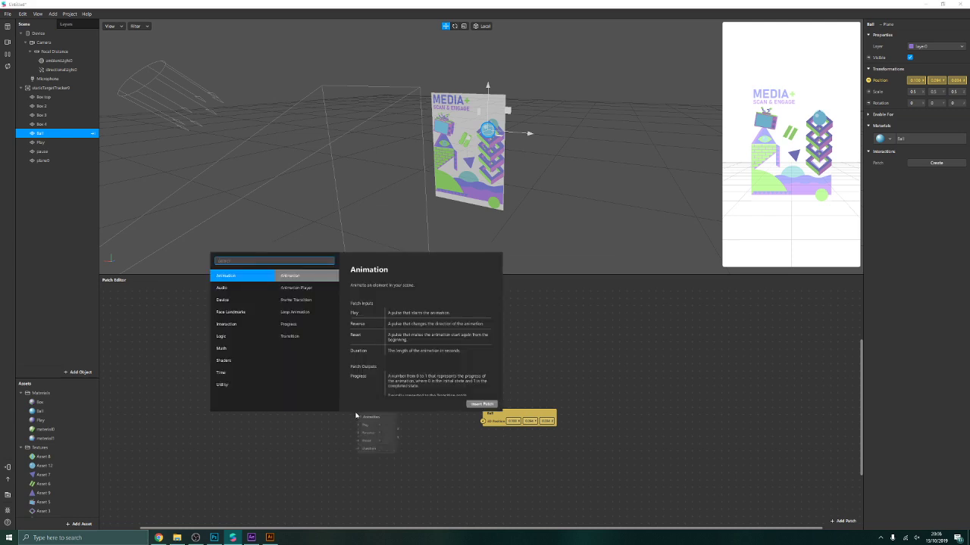
type("anim")
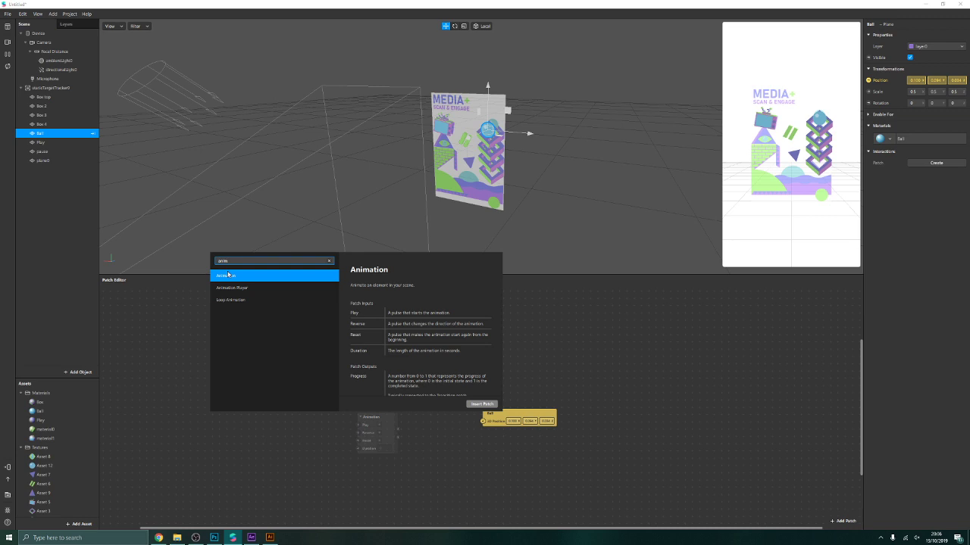
left_click(242, 300)
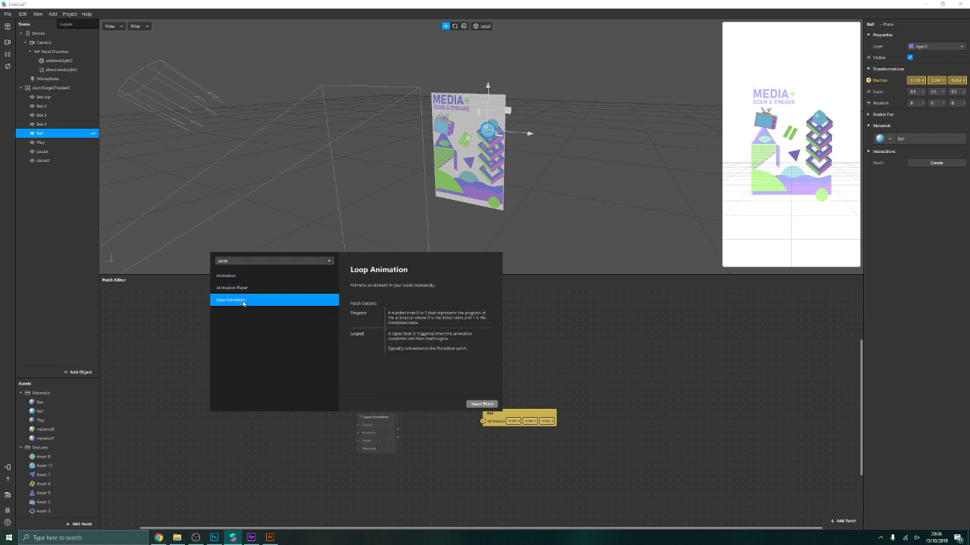
left_click(482, 403)
Step: Add a Transition patch driven by the Loop Animation's progress output and place it between the Loop Animation and Ball patches
left_click_drag(383, 419, 396, 392)
type("transiti")
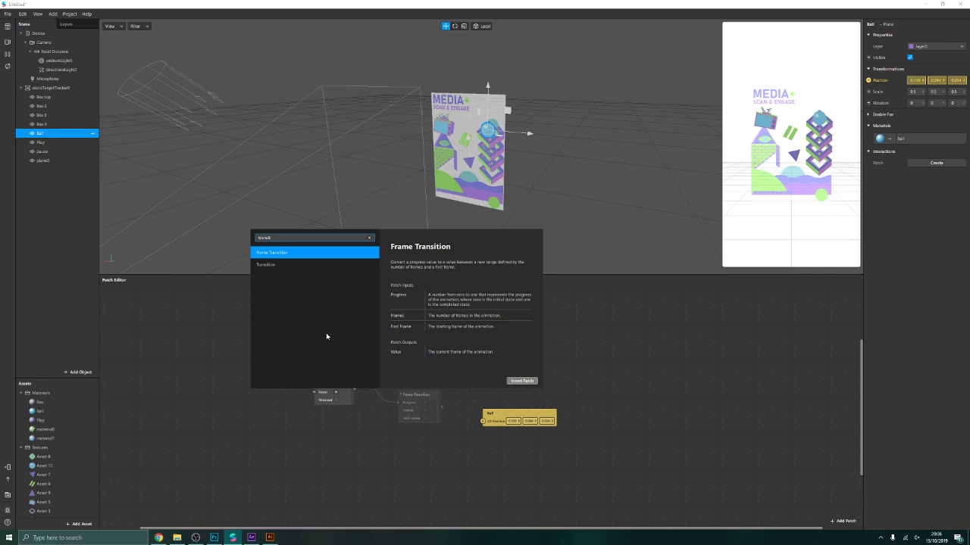
left_click(309, 264)
left_click(525, 381)
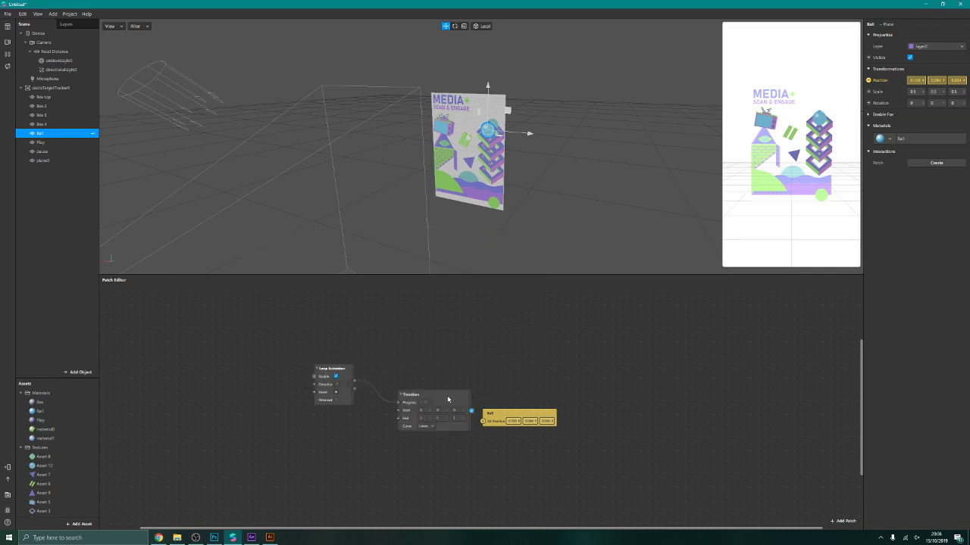
left_click_drag(448, 399, 437, 379)
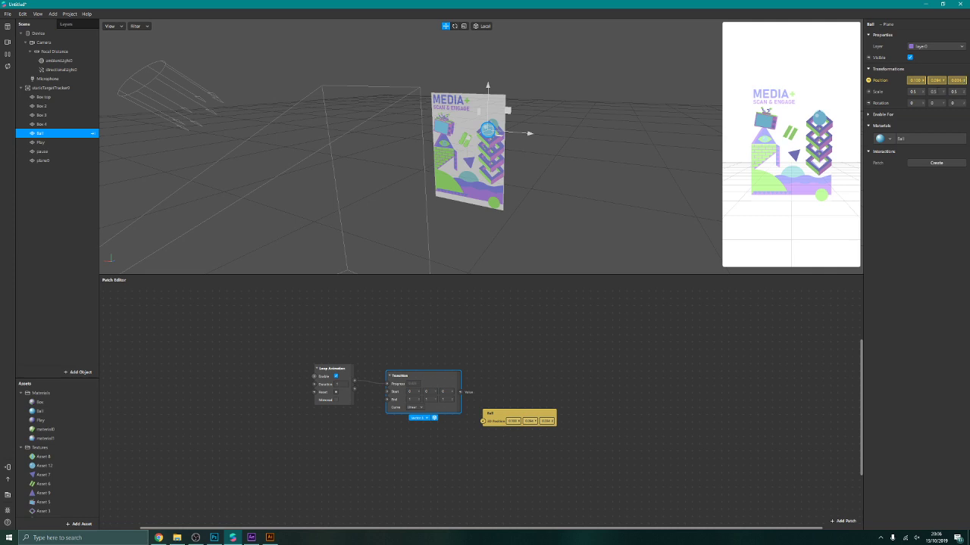
Step: Enable Mirrored on the Loop Animation patch and set the Transition's Start values to the Ball's position, with X at 0.1
left_click(421, 408)
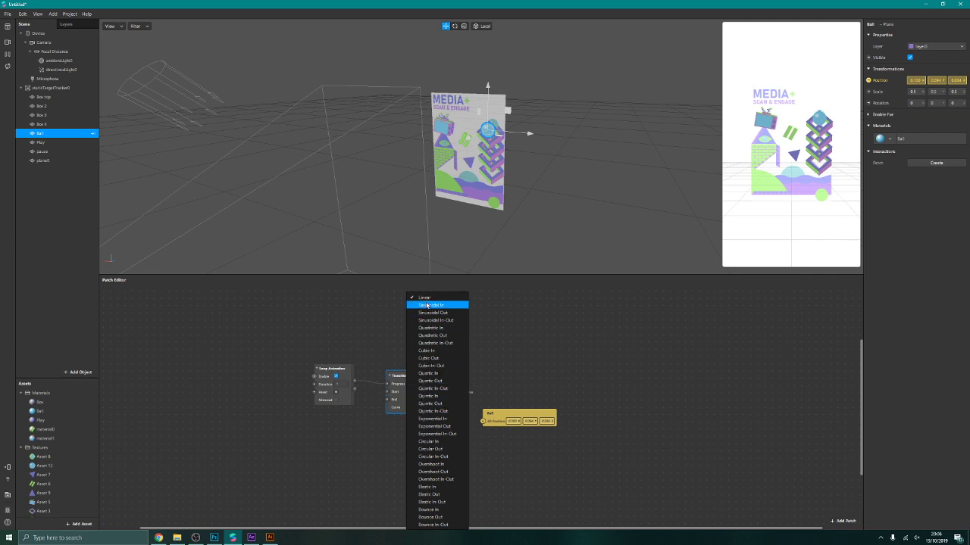
left_click(348, 405)
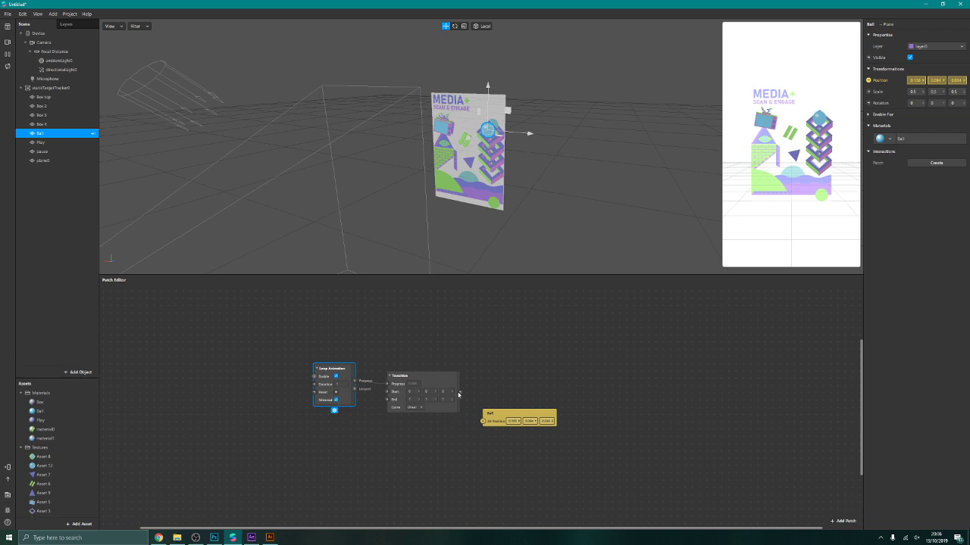
left_click(416, 389)
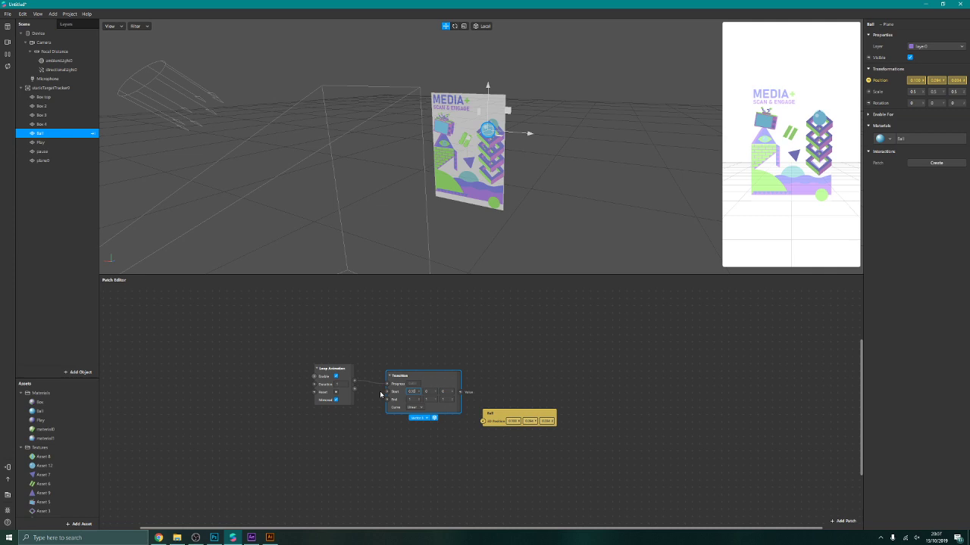
left_click(422, 392)
key("Tab")
Step: Set the Transition's End values with X at 0.1 and a negative Y, and connect its output to the Ball's 3D Position
left_click(445, 399)
left_click(429, 399)
left_click(410, 399)
type("0.100")
key("Tab")
left_click_drag(460, 392, 486, 421)
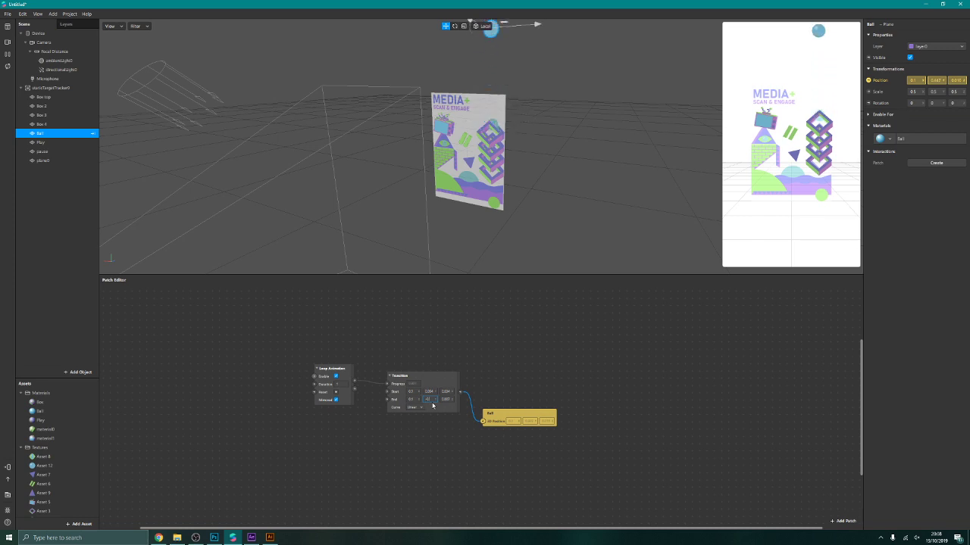
key("Return")
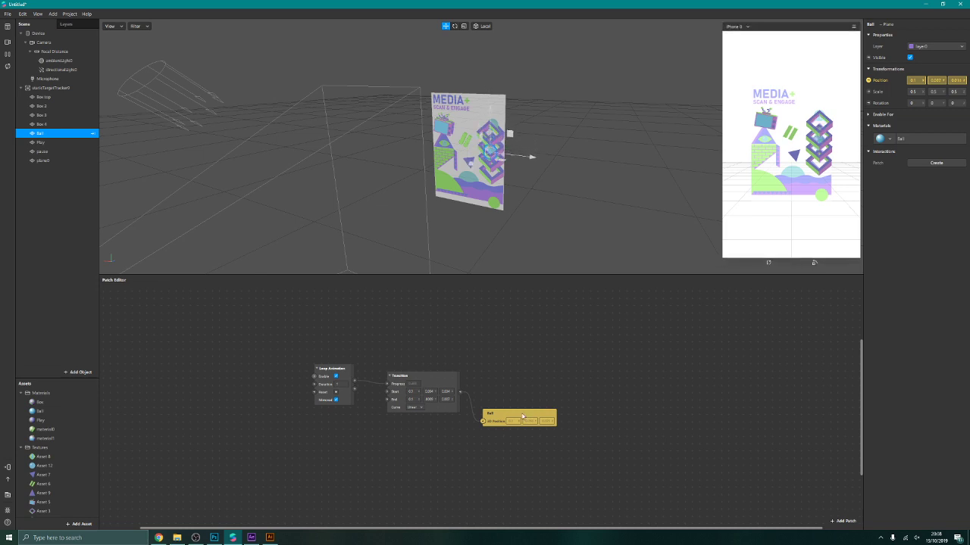
Step: Delete the connection between the Transition patch and the Ball's 3D Position
left_click(490, 423)
left_click(472, 414)
key("Delete")
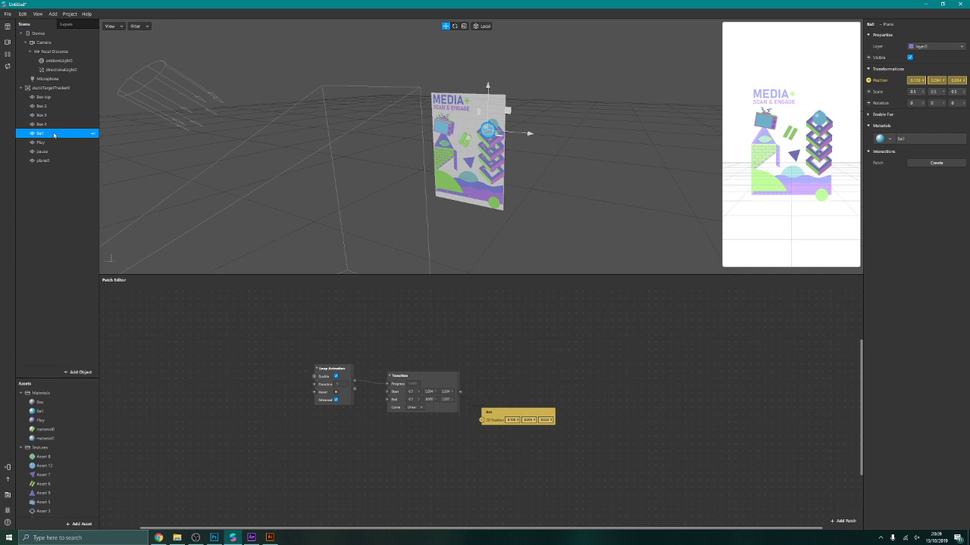
Step: Add a plane under the target tracker and move it over the triangle beneath the TV on the poster
left_click(48, 89)
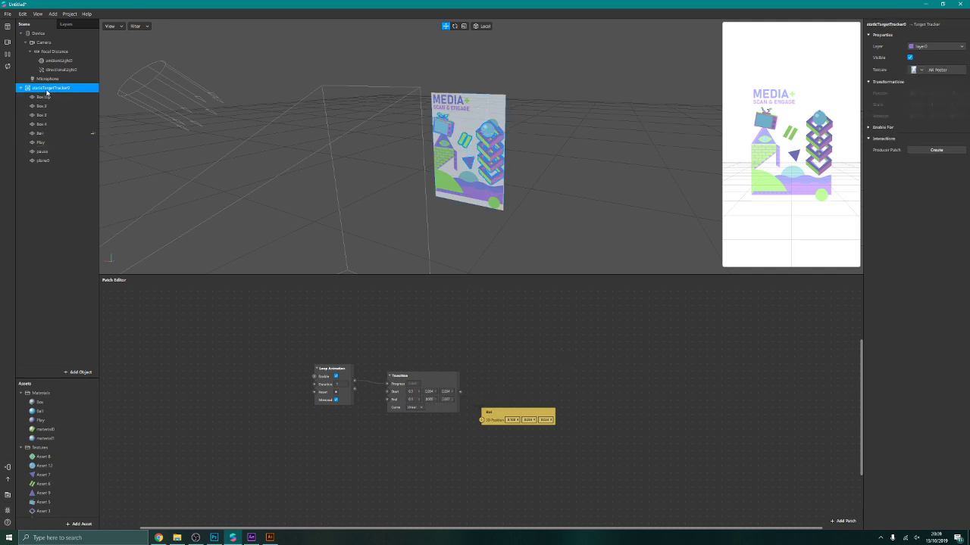
right_click(47, 92)
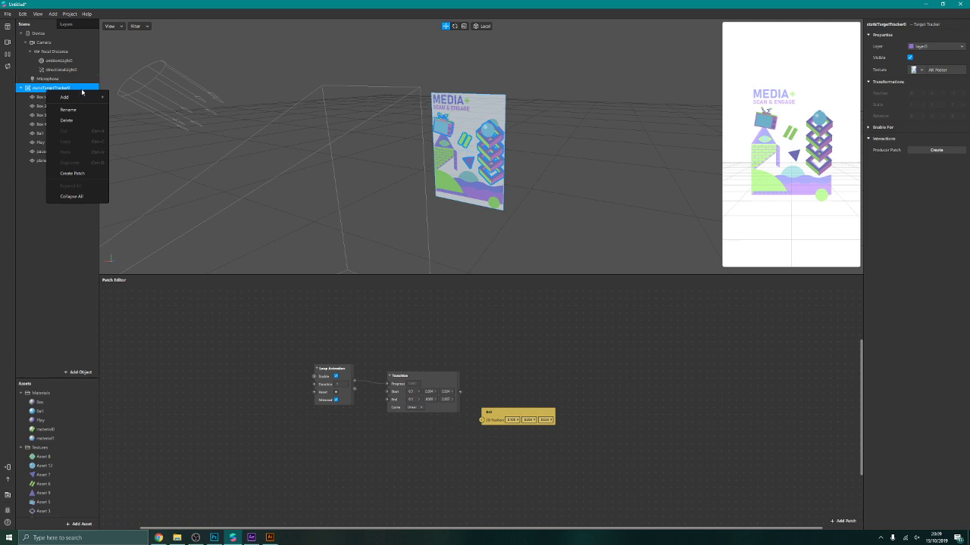
mouse_move(83, 97)
left_click(147, 142)
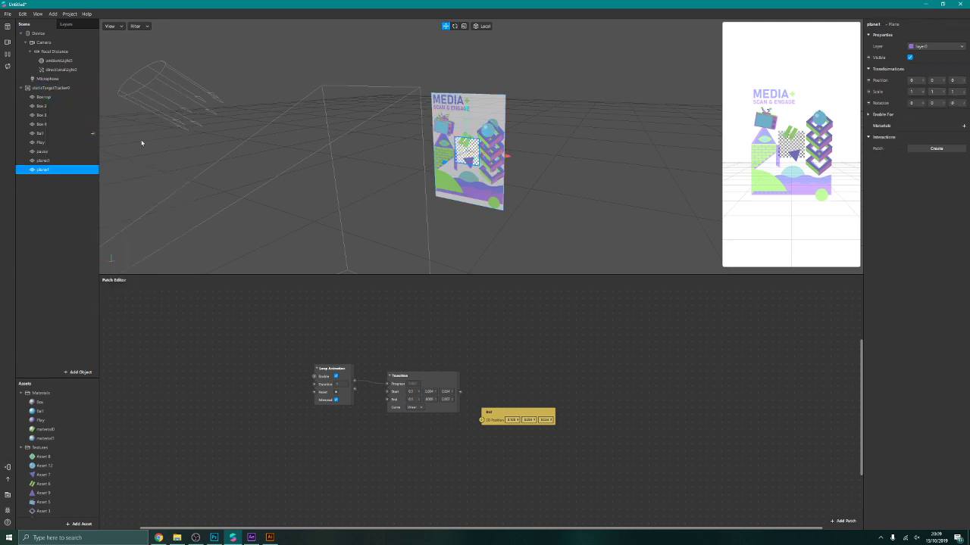
left_click_drag(455, 166, 443, 166)
left_click_drag(500, 155, 485, 152)
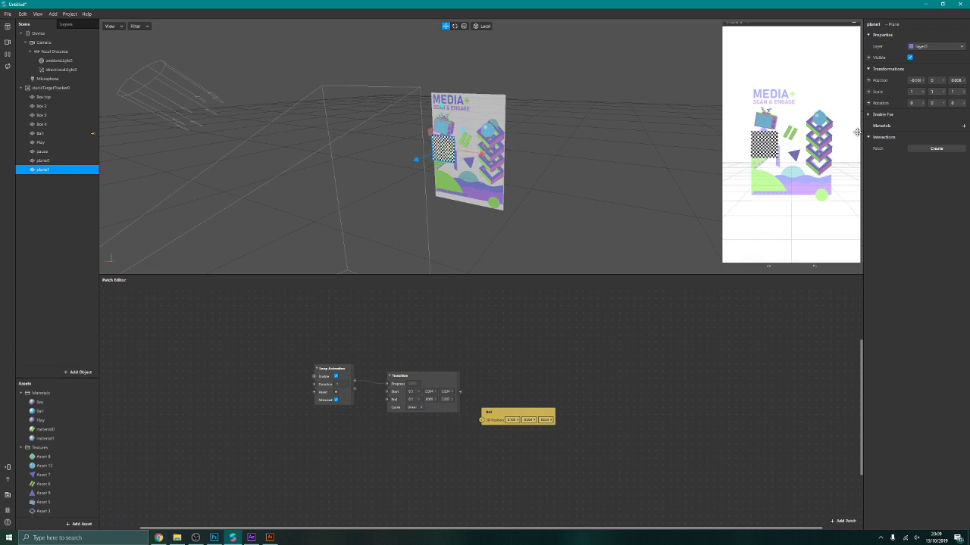
Step: Create a new material for the plane, assign the Asset 9 triangle texture to it and enable Alpha Test
left_click(962, 127)
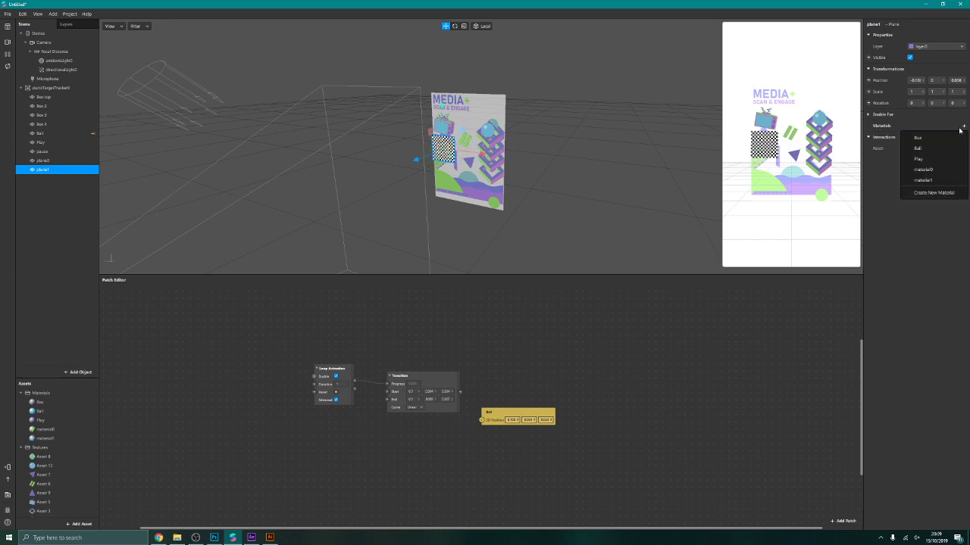
left_click(933, 192)
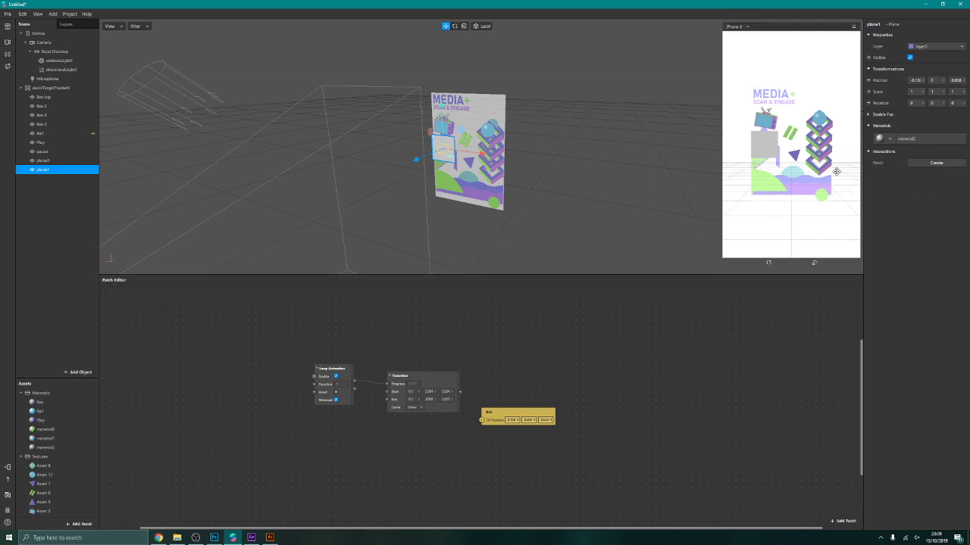
left_click(46, 448)
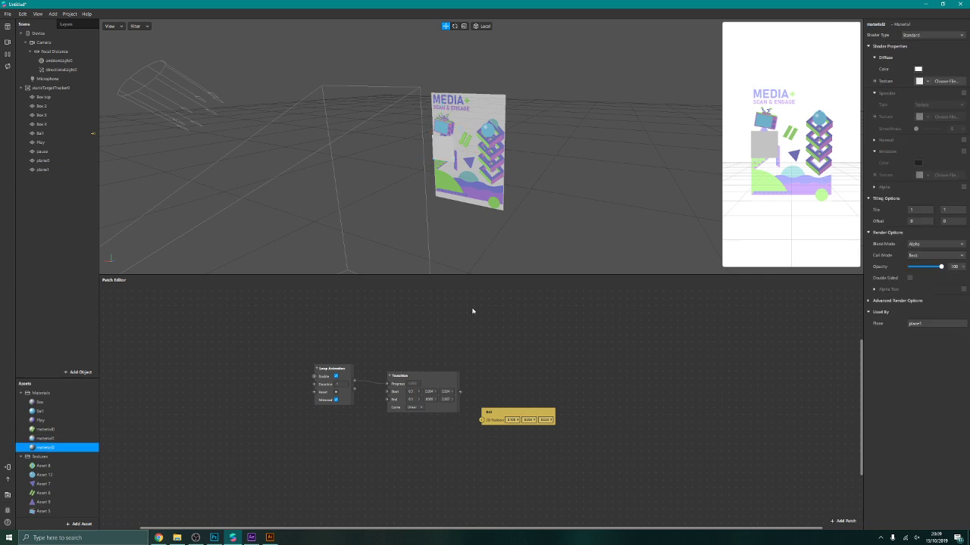
left_click(926, 82)
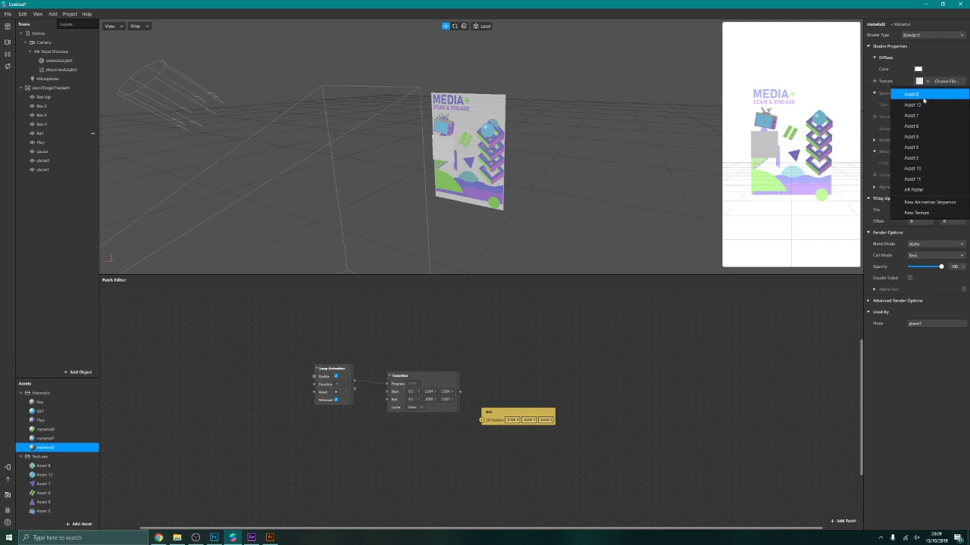
left_click(925, 139)
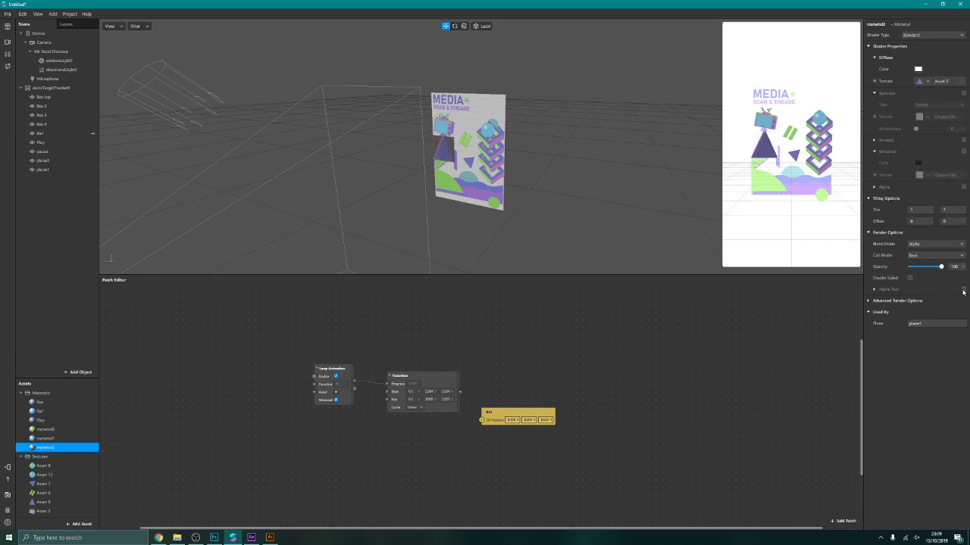
left_click(962, 290)
mouse_move(744, 162)
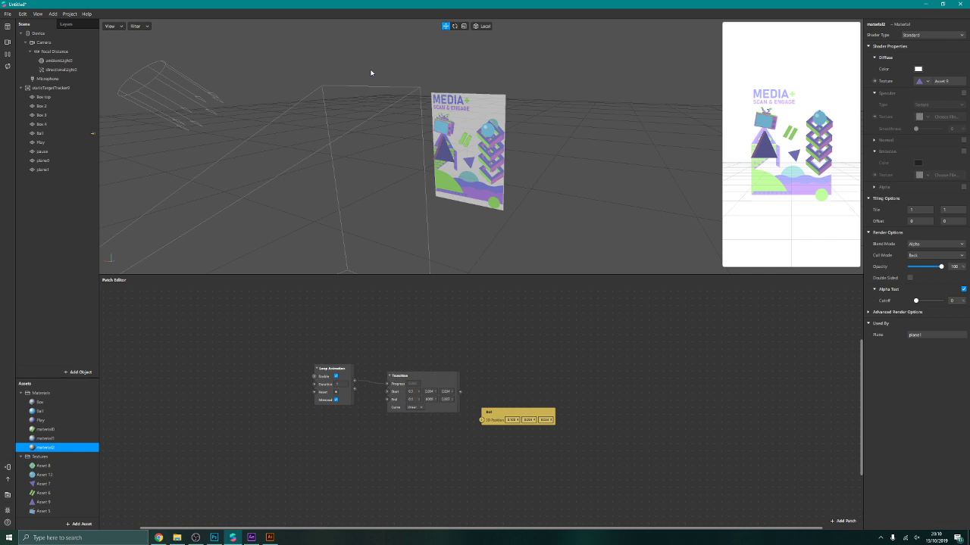
Step: Switch to the Scale tool and clear the selection in the viewport
left_click(464, 25)
left_click(470, 160)
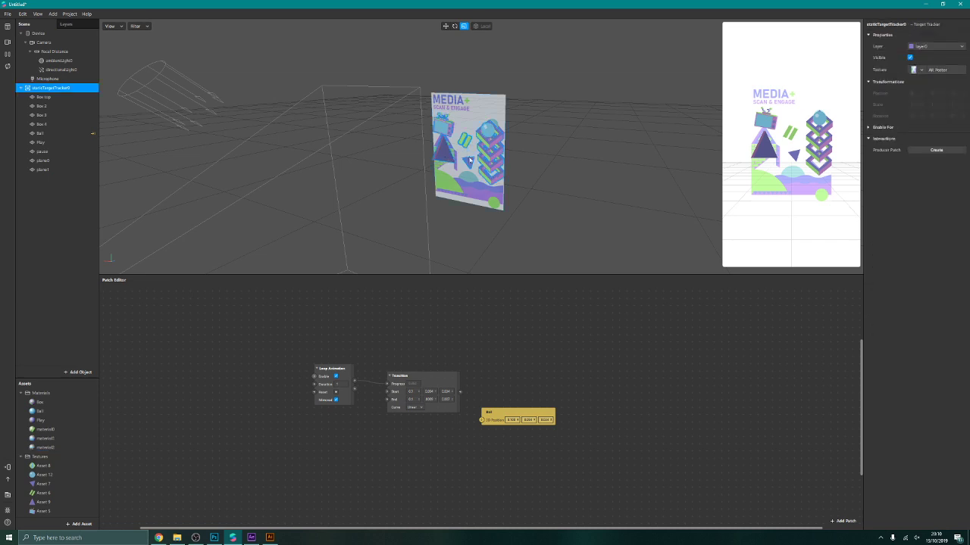
left_click(409, 170)
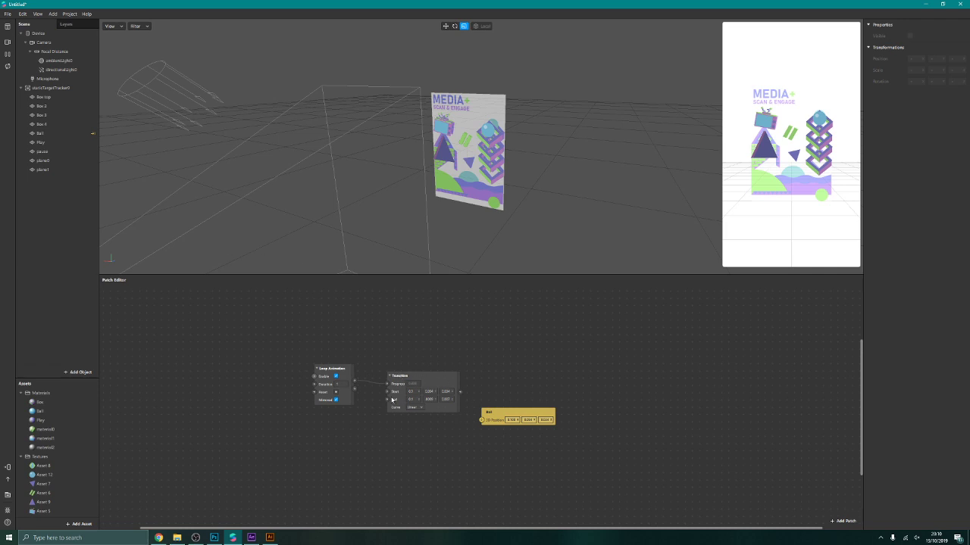
Step: Connect the Transition to the Ball's 3D Position, trying the Bounce In-Out curve before setting it to Elastic In-Out
left_click(419, 409)
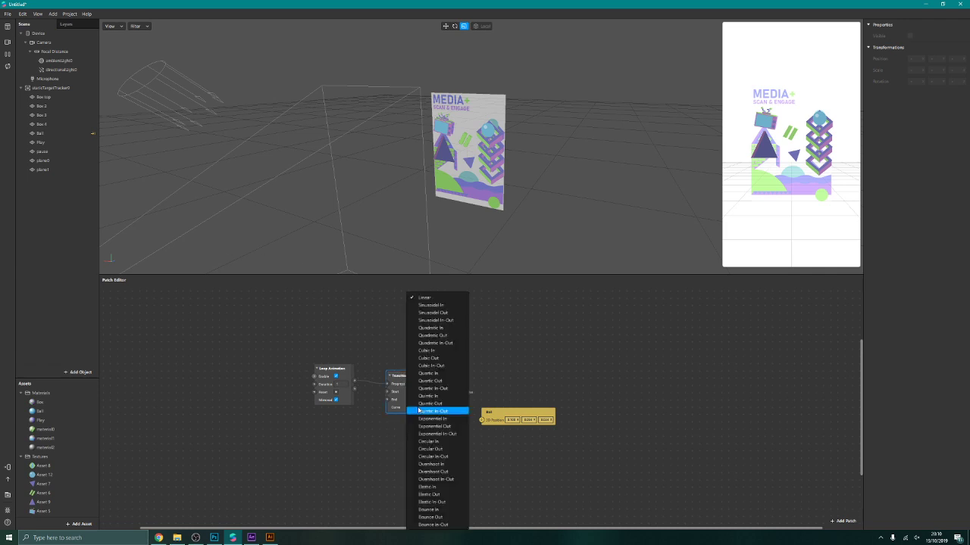
left_click(434, 525)
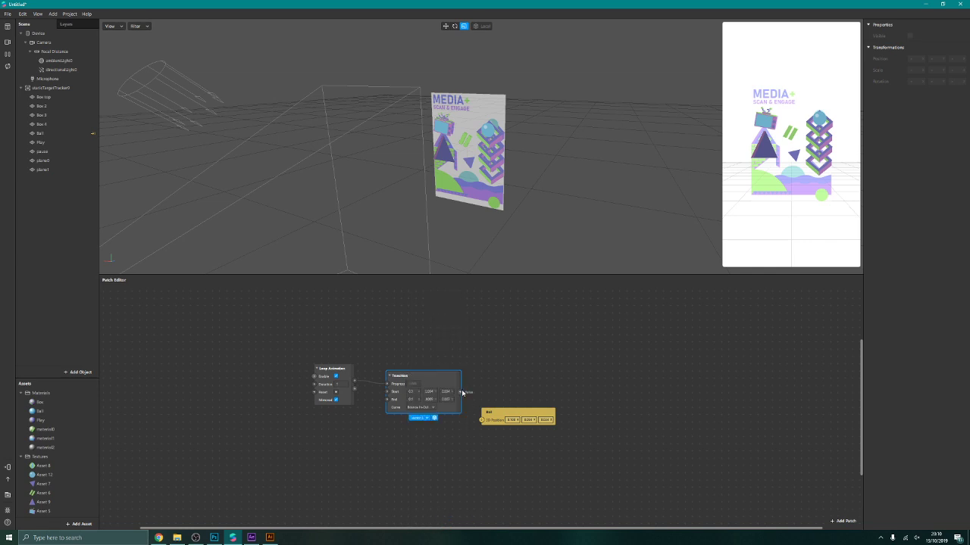
left_click_drag(461, 393, 480, 423)
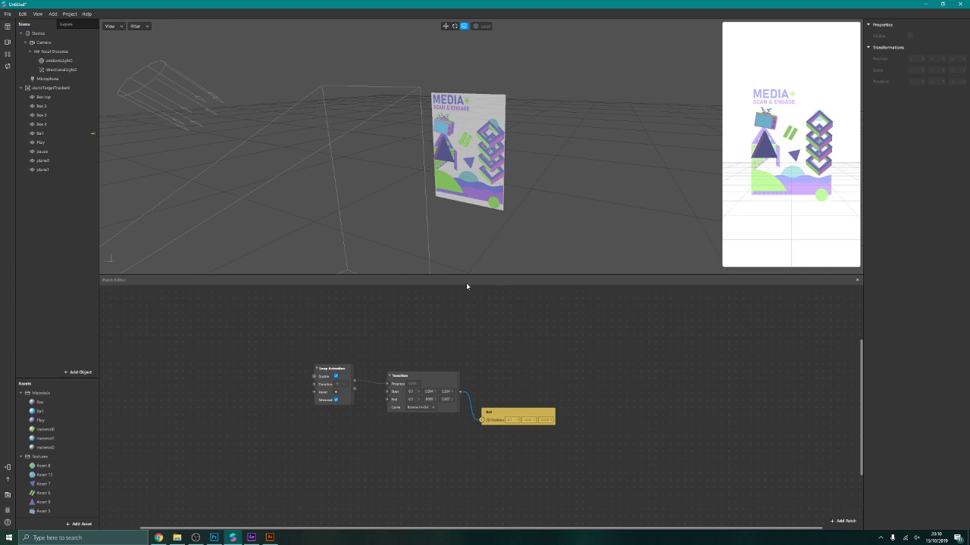
left_click(422, 408)
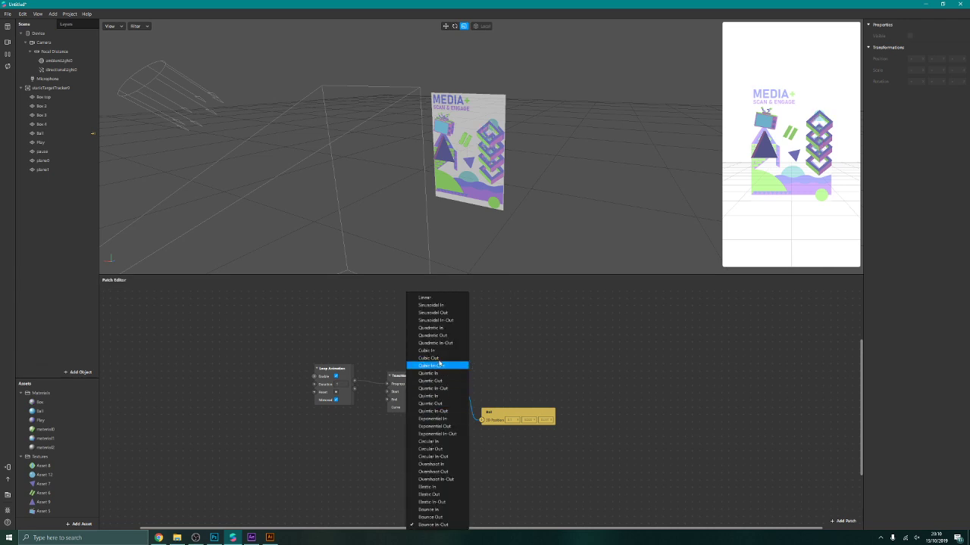
left_click(450, 502)
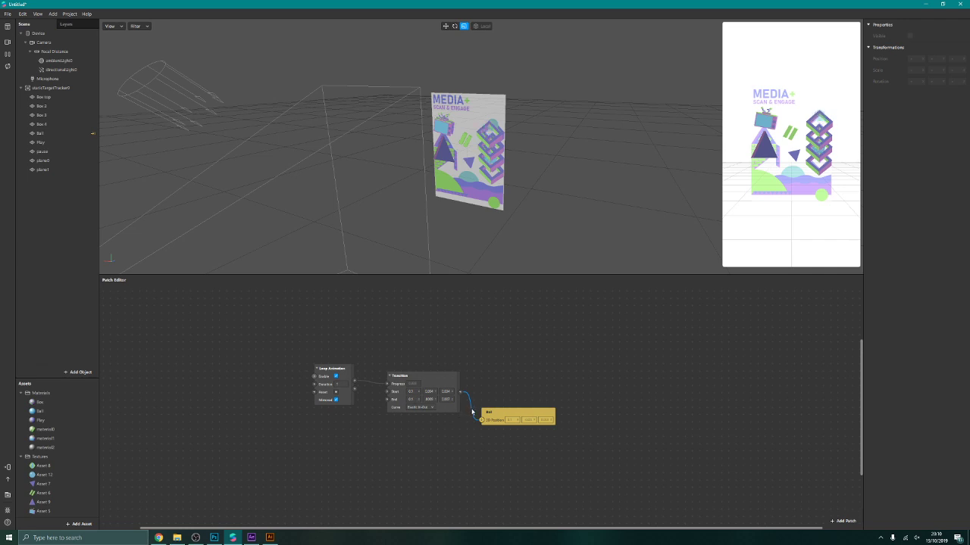
Step: Set the Loop Animation's duration to 10
left_click(329, 387)
type("0")
key("Return")
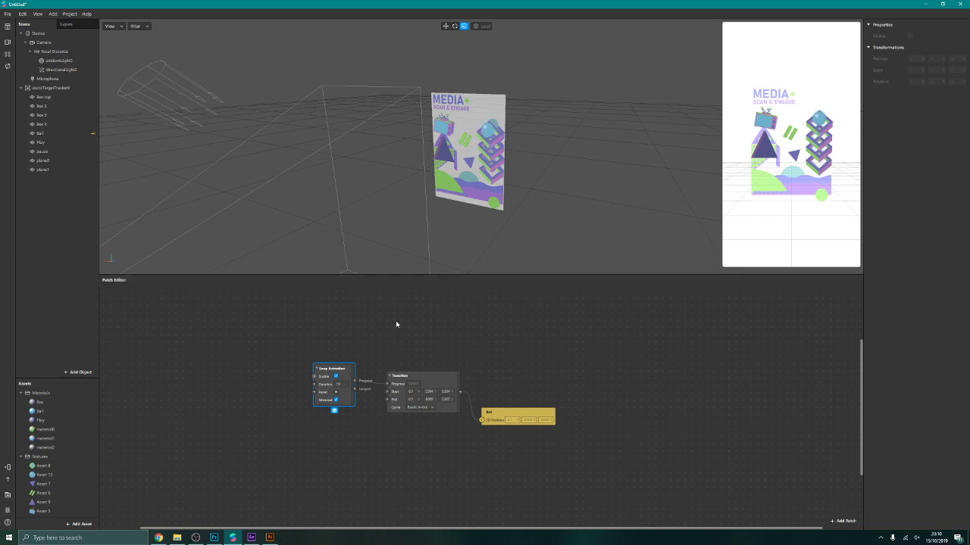
Step: Restore the Loop Animation's previous duration and disconnect the Transition from the Ball's 3D Position
left_click(343, 387)
left_click_drag(459, 392, 472, 413)
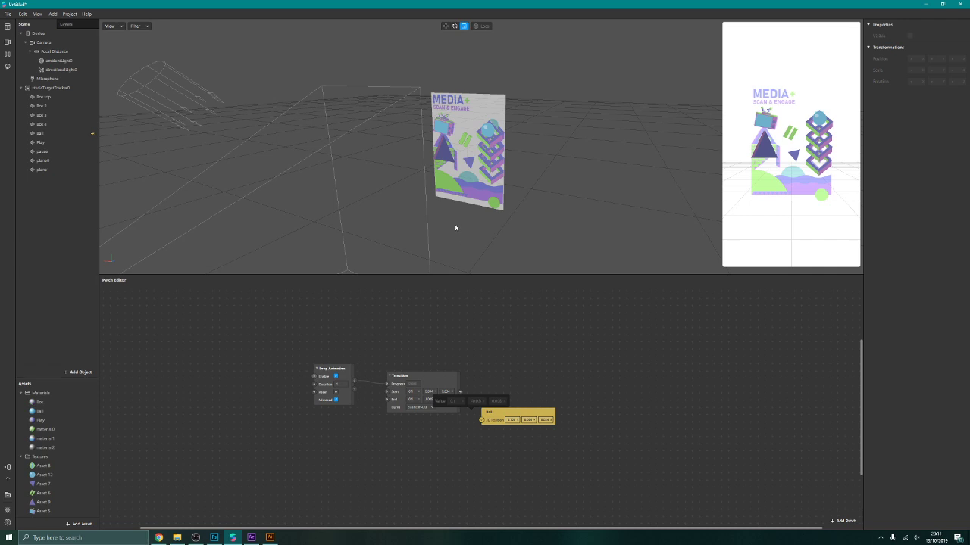
Step: Scale the triangle plane to 0.744 in Y and move it up to sit directly beneath the TV
left_click(43, 170)
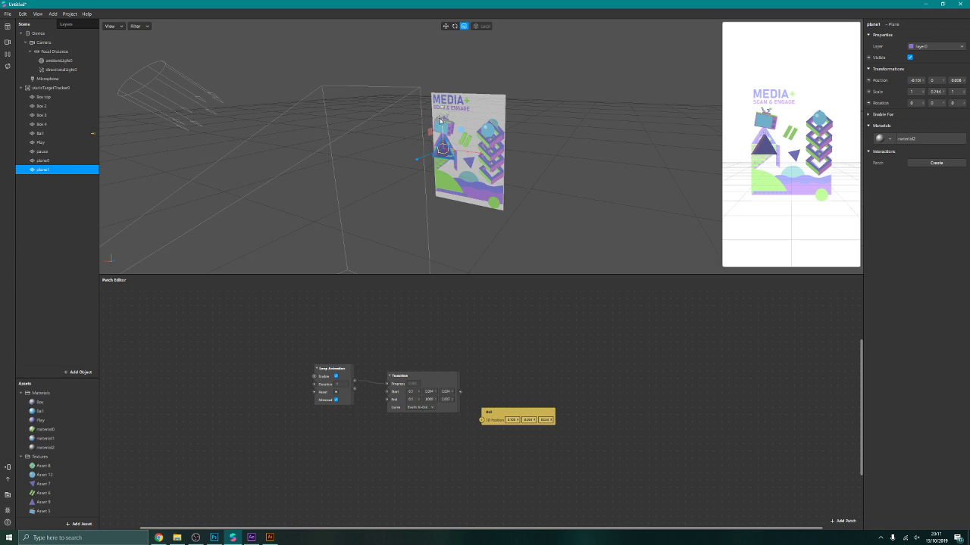
left_click(445, 26)
left_click_drag(441, 115, 442, 99)
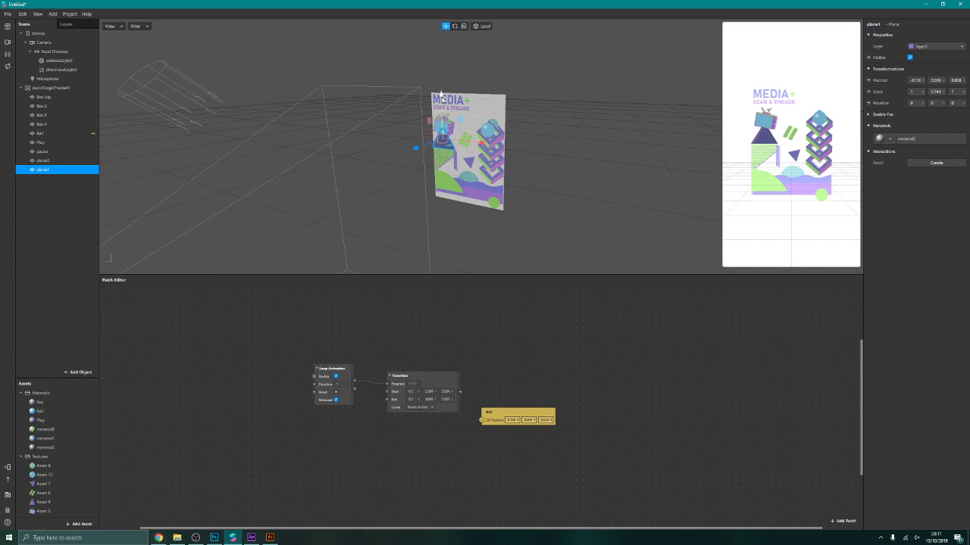
Step: Add a new plane as a child of the triangle plane
right_click(44, 171)
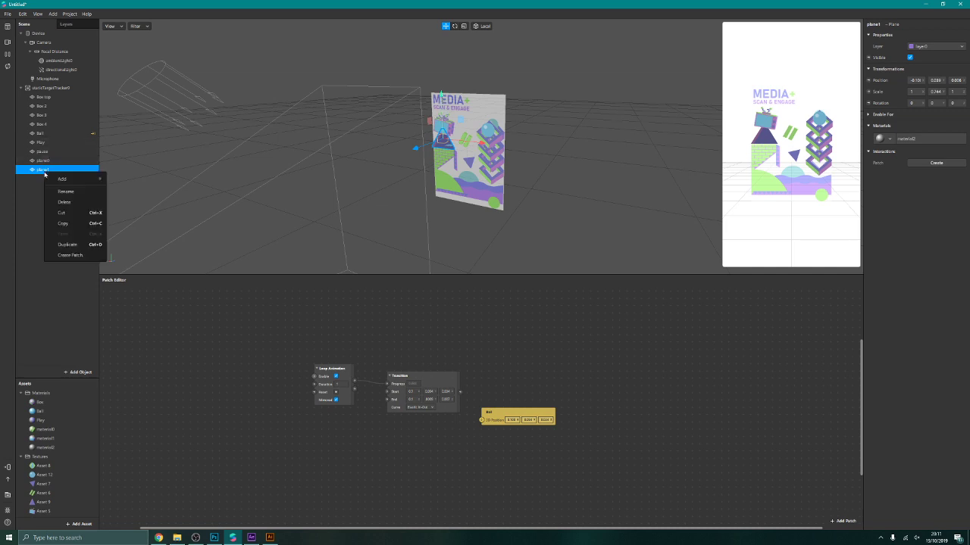
mouse_move(62, 179)
left_click(133, 223)
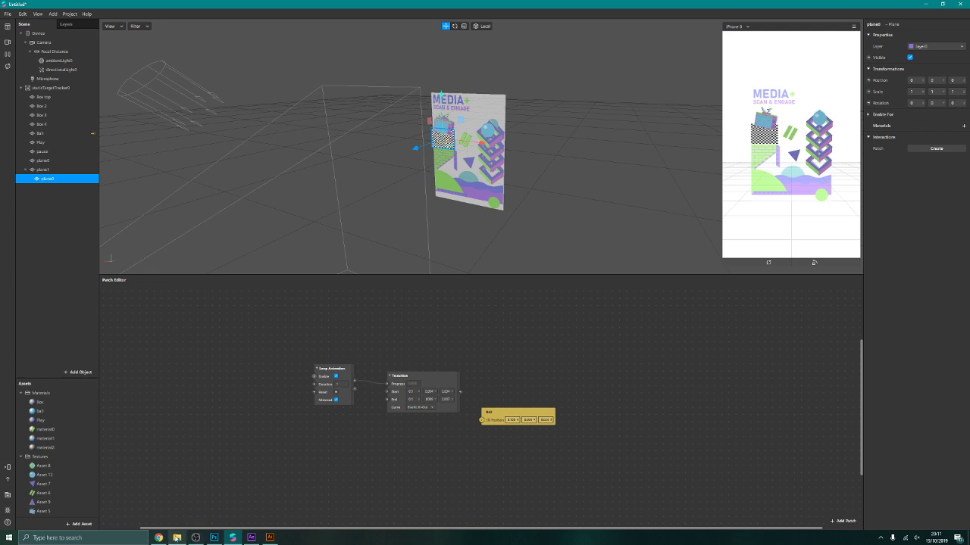
Step: Open the annotated poster template image from the Desktop folder, examine the planned interactions, and minimise the image and folder windows
left_click(176, 537)
left_click(528, 384)
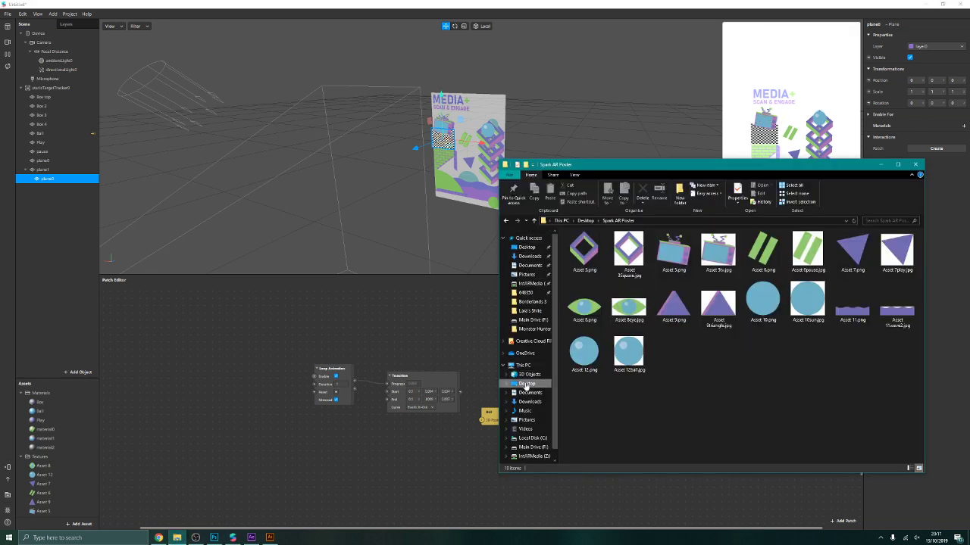
left_click(670, 307)
double_click(665, 301)
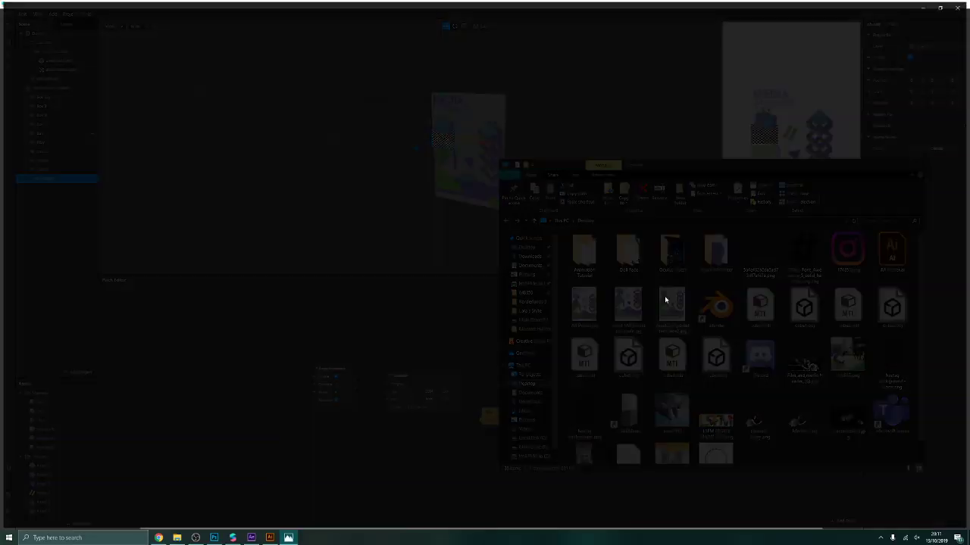
scroll(458, 232, "down", 1)
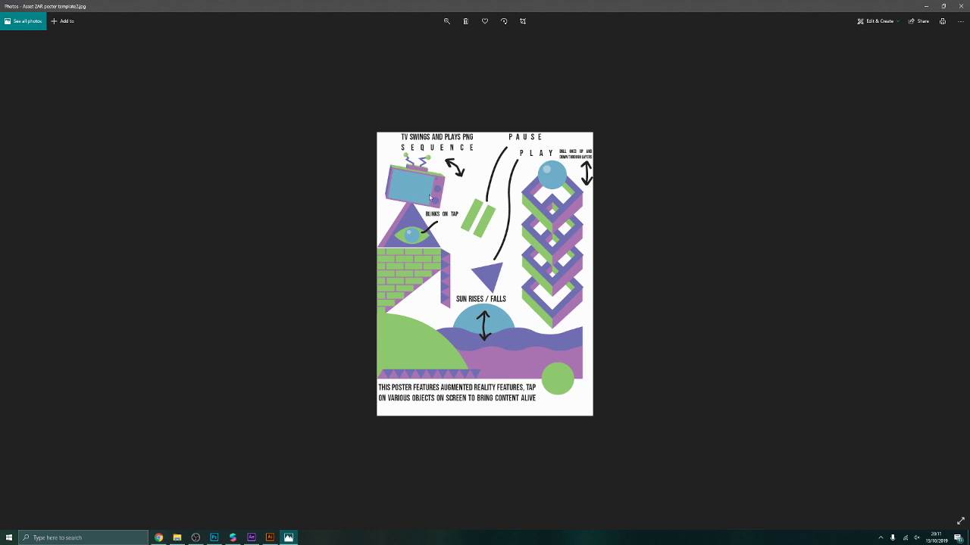
left_click(923, 5)
left_click(882, 163)
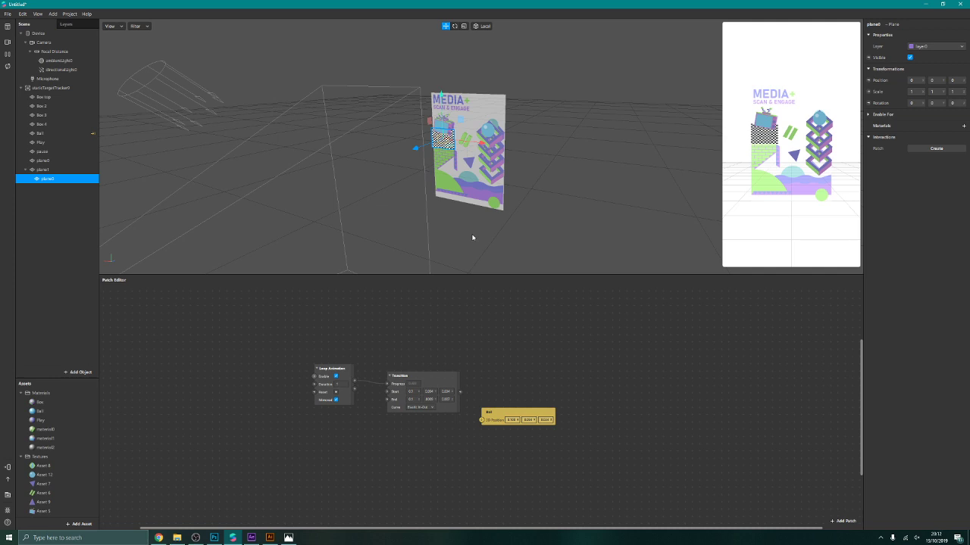
Step: Create a new material for the child plane on the triangle
left_click(959, 128)
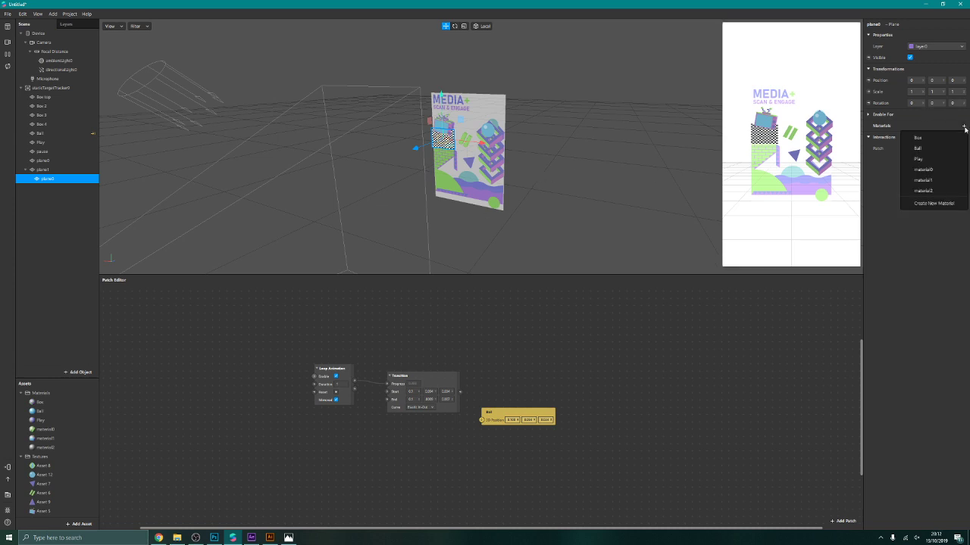
left_click(929, 202)
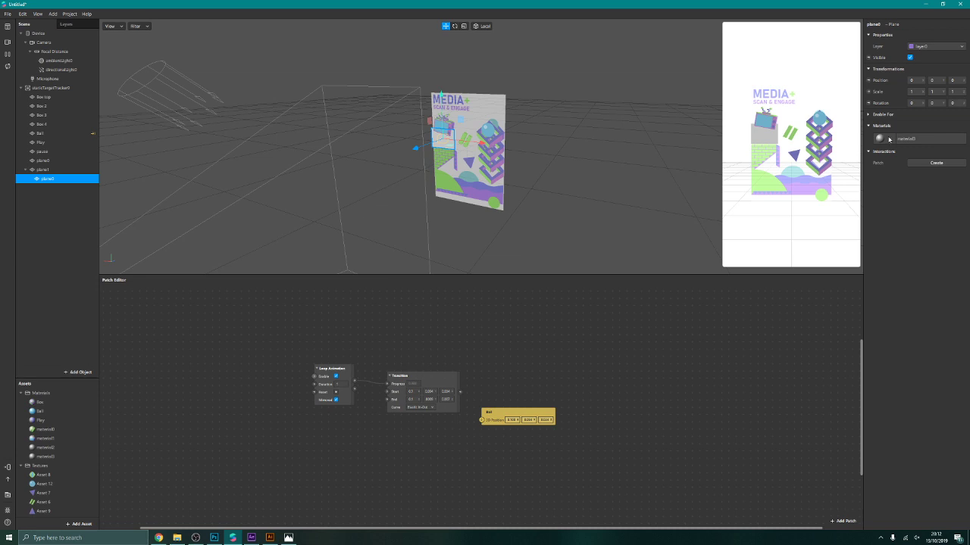
Step: Apply the Asset 8 eye texture to the child plane's new material and set its shader type to Flat
left_click(85, 457)
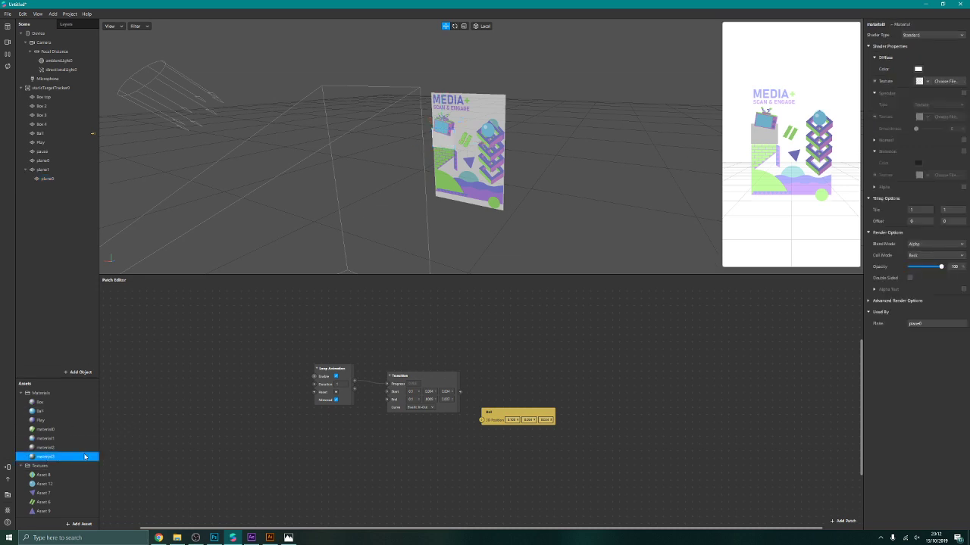
left_click(925, 80)
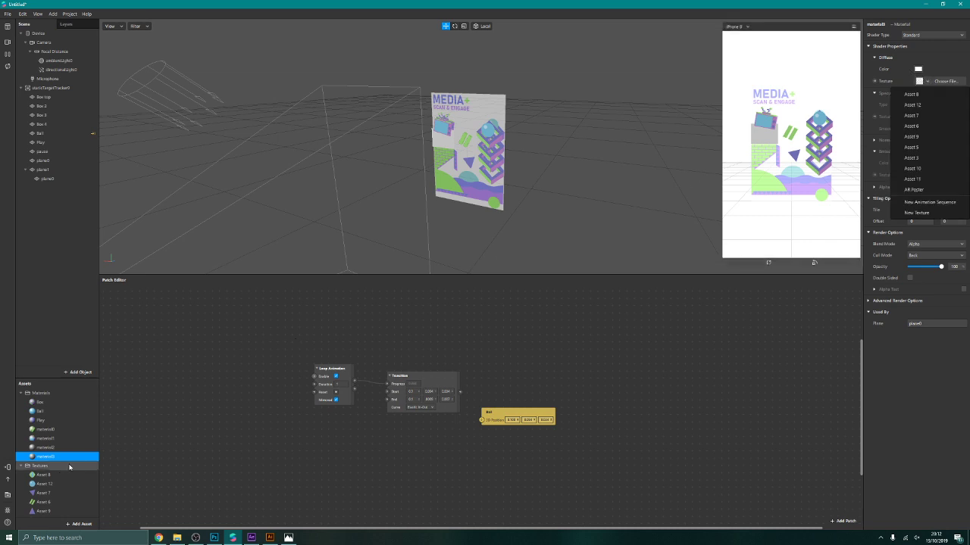
left_click(923, 93)
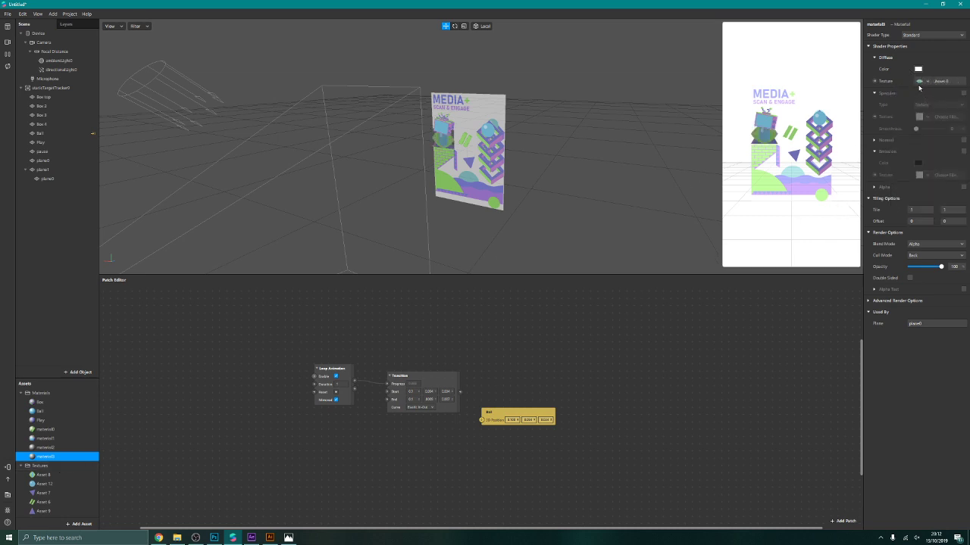
left_click(928, 35)
left_click(925, 43)
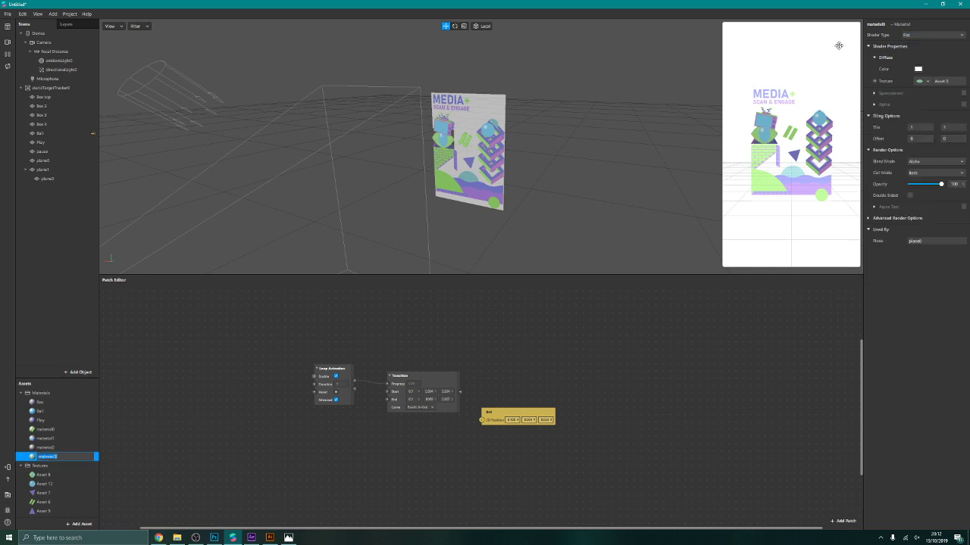
Step: Set the shader type of the triangle plane's material, material2, to Flat
left_click(67, 169)
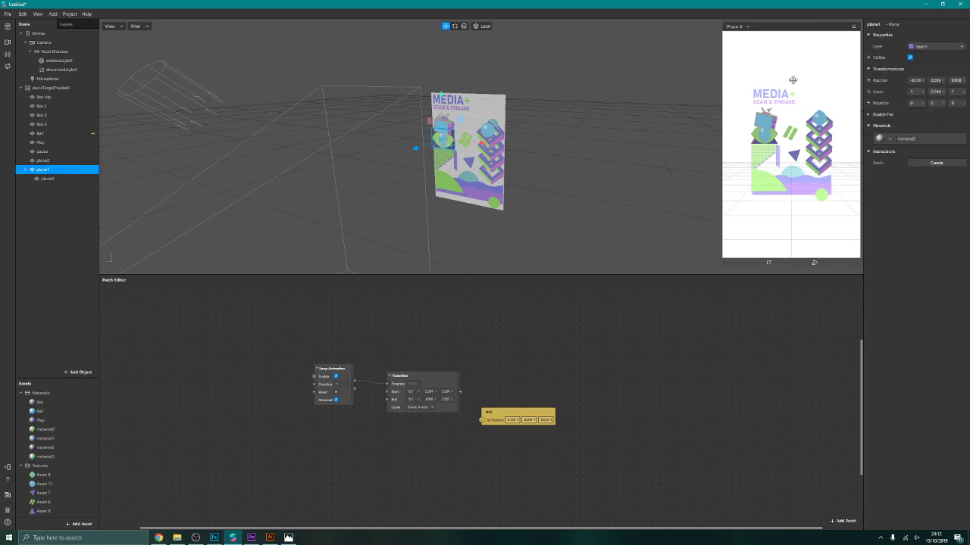
left_click(60, 448)
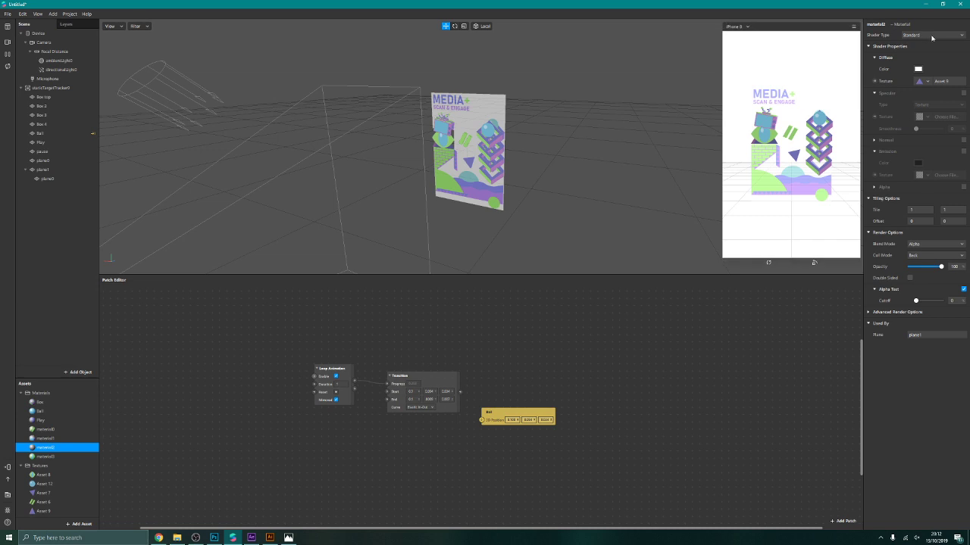
left_click(931, 36)
left_click(931, 35)
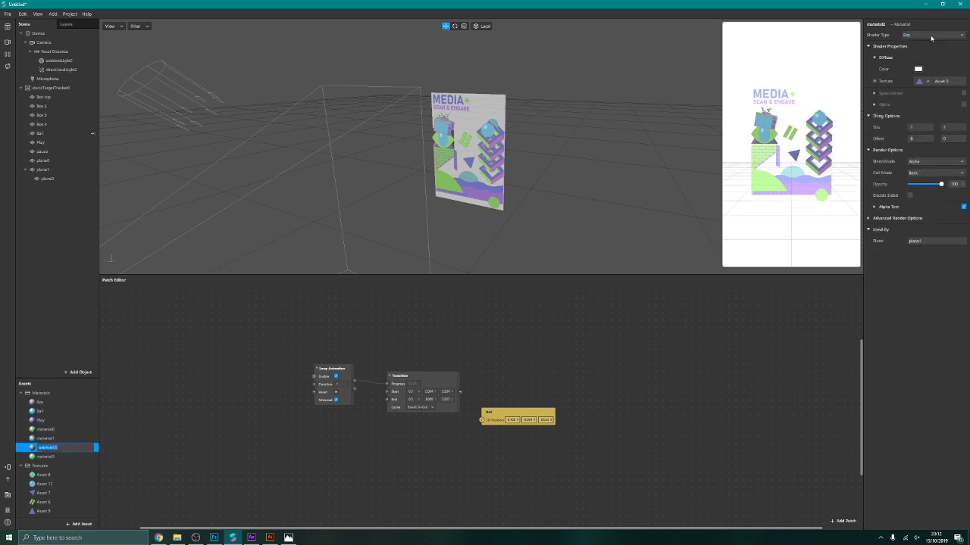
Step: Scale the child eye plane to 0.5 with Y about 0.373, and position it within the triangle at about X 0.003, Y -0.02
left_click(61, 179)
left_click(464, 27)
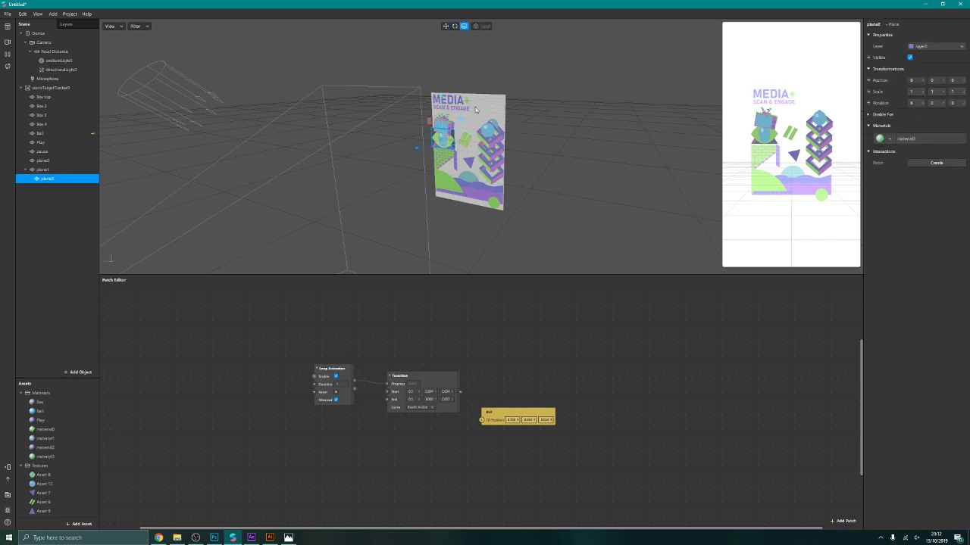
scroll(476, 109, "up", 5)
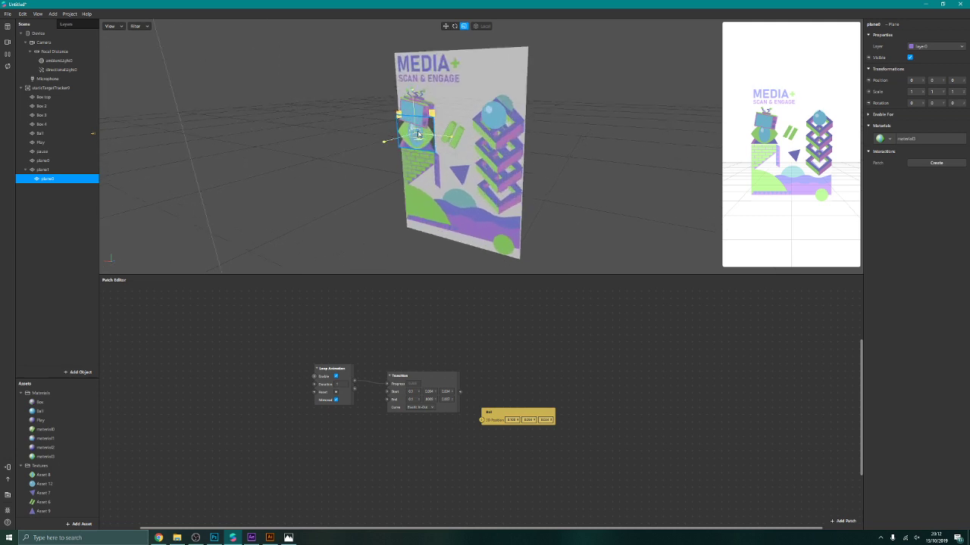
left_click_drag(417, 135, 399, 153)
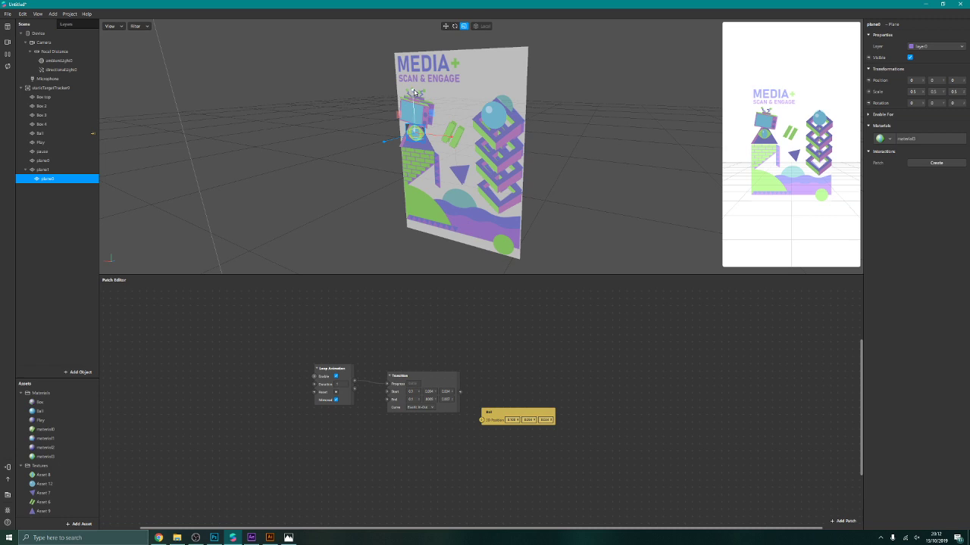
mouse_move(413, 90)
left_mouse_down()
mouse_move(419, 106)
mouse_move(418, 96)
left_mouse_up()
left_click(445, 27)
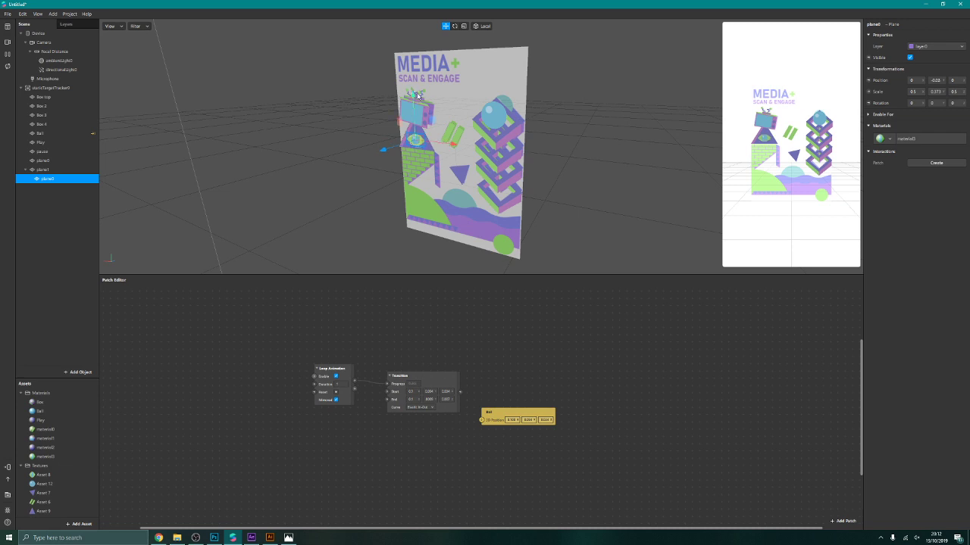
left_click_drag(453, 144, 454, 145)
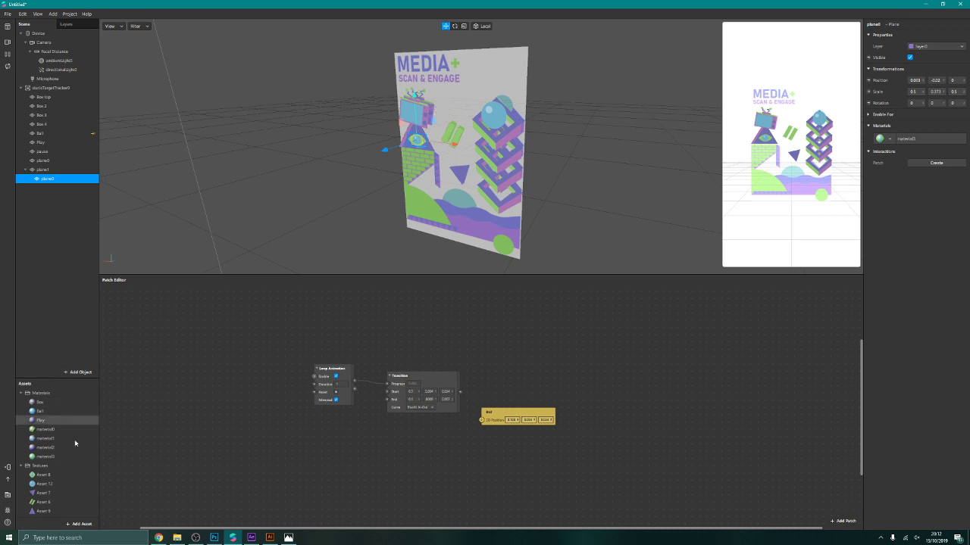
Step: Enable Alpha Test on the eye material with a cutoff of 0
left_click(50, 458)
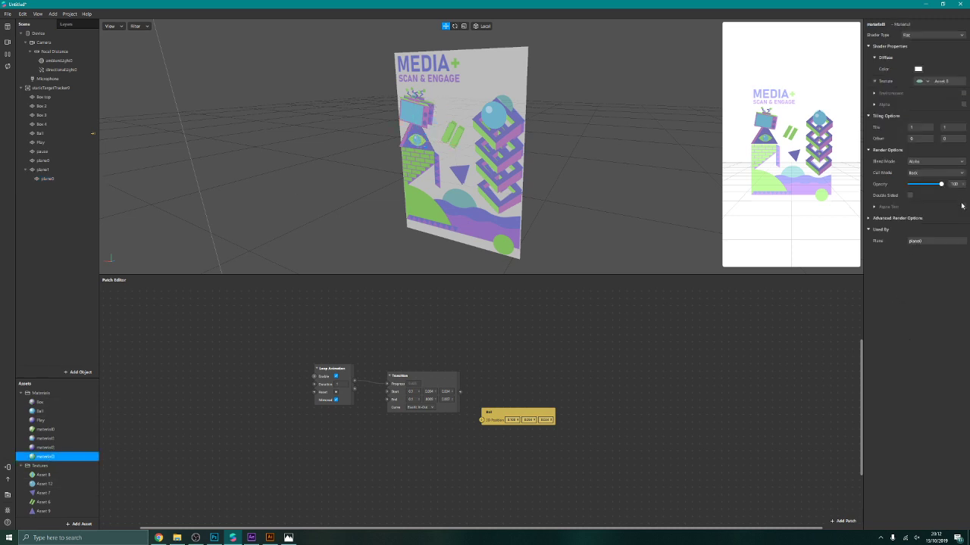
left_click(963, 206)
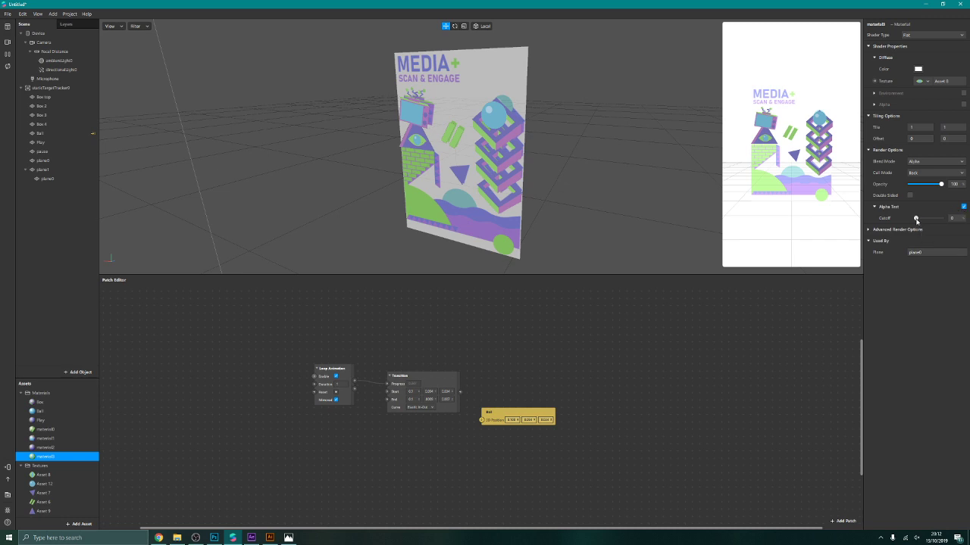
left_click(705, 165)
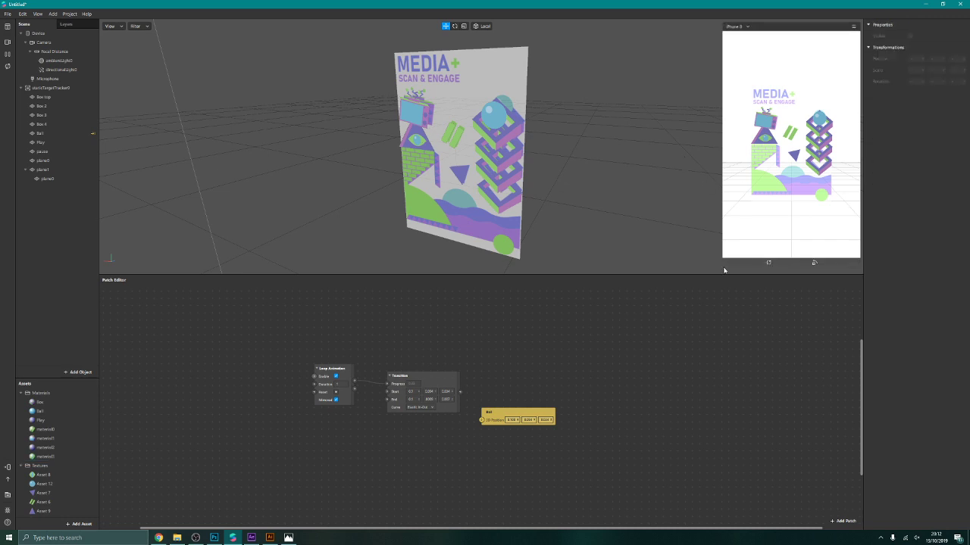
Step: Enlarge the device preview to check the TV, triangle and eye planes, select the TV plane, and shrink the preview again
left_click_drag(722, 265, 624, 404)
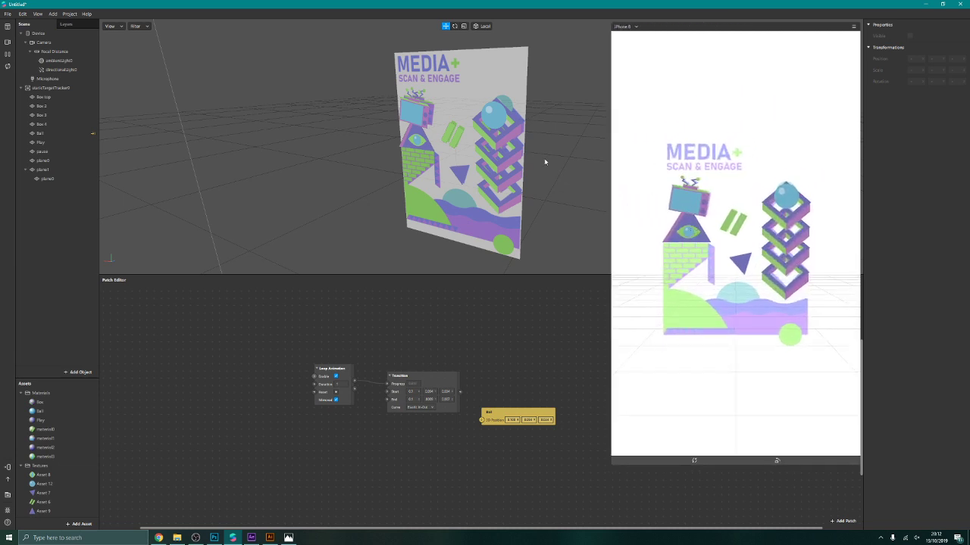
left_click(416, 113)
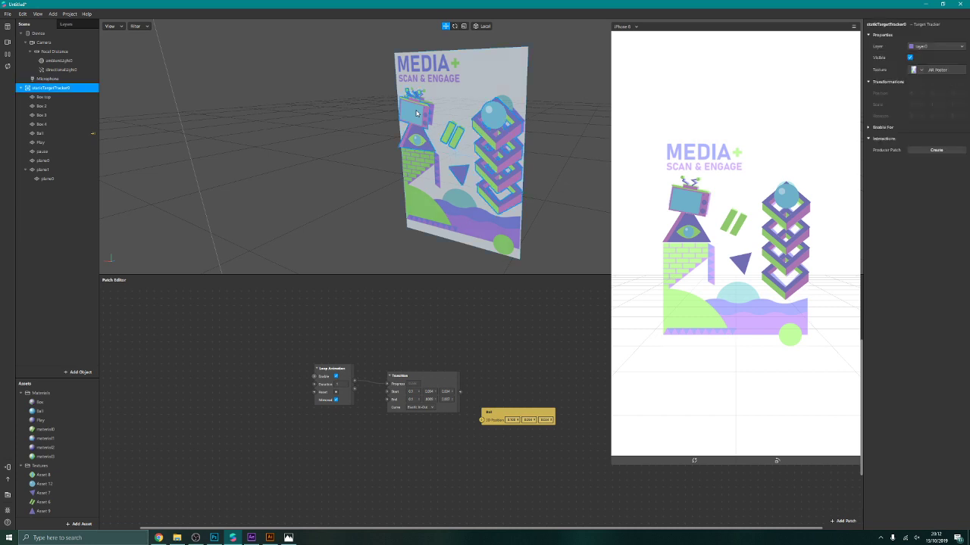
left_click(51, 170)
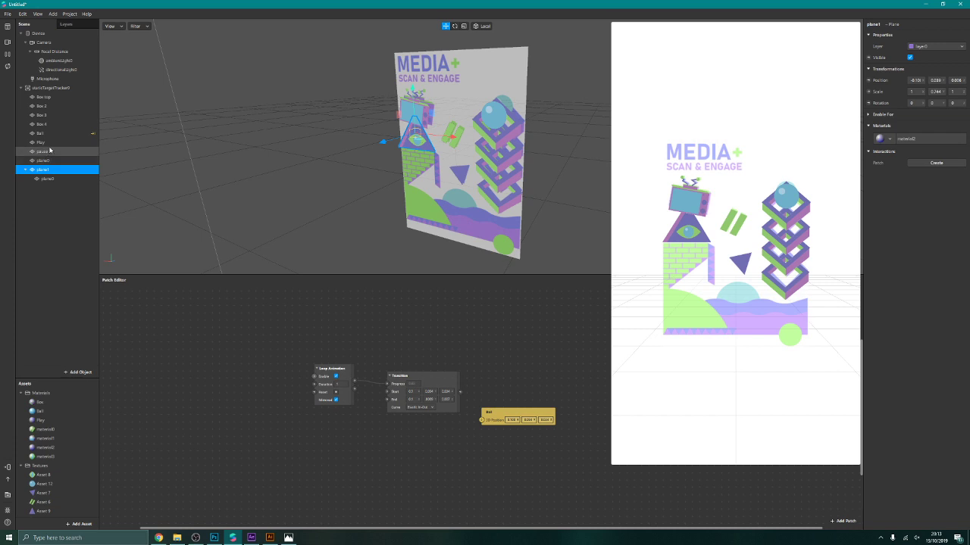
left_click(41, 162)
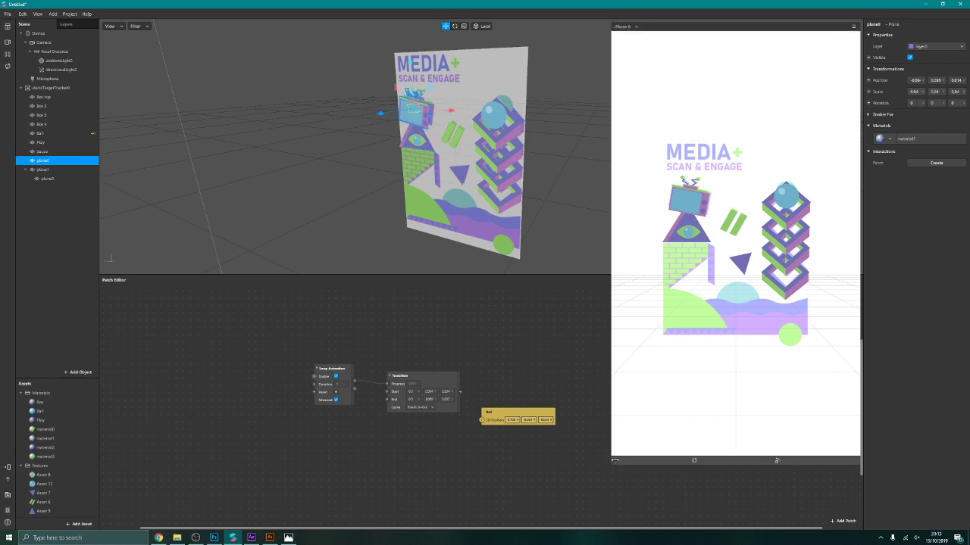
left_click_drag(614, 460, 722, 258)
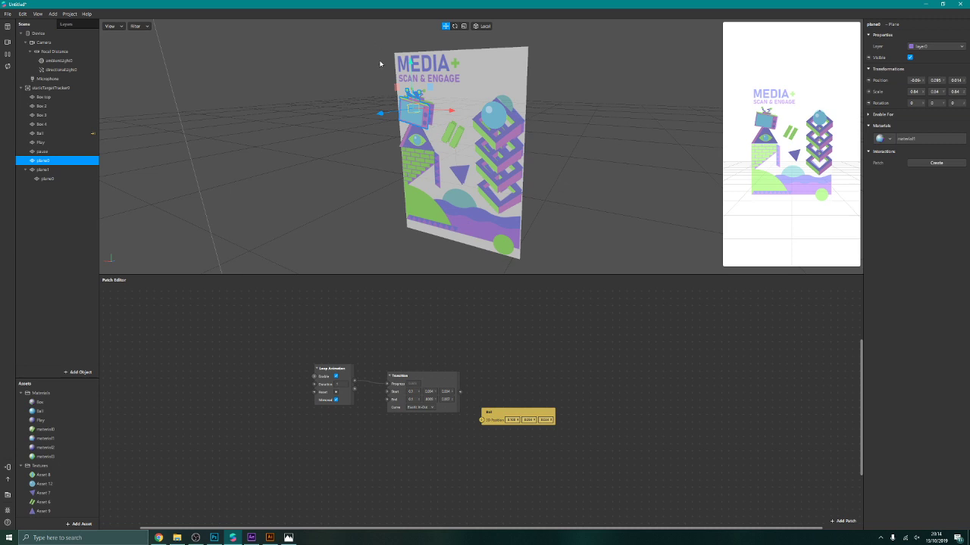
Step: Create a 3D rotation patch for the TV plane and space it apart from the Ball position patch
left_click(869, 103)
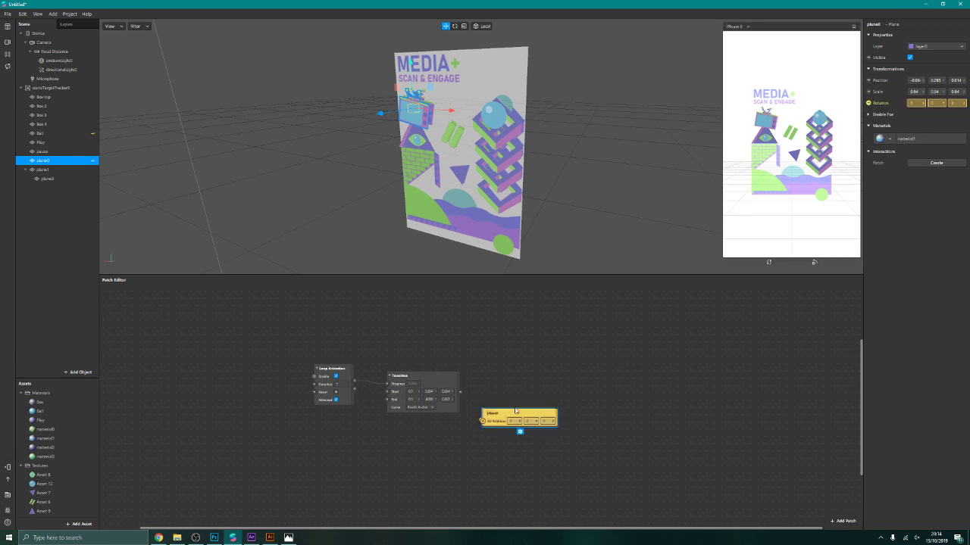
left_click_drag(521, 419, 649, 463)
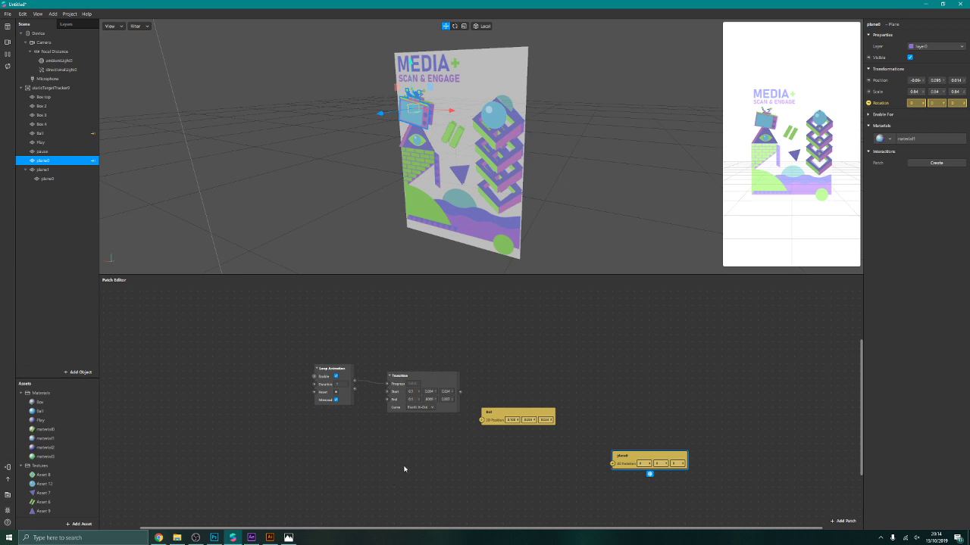
left_click_drag(488, 412, 555, 310)
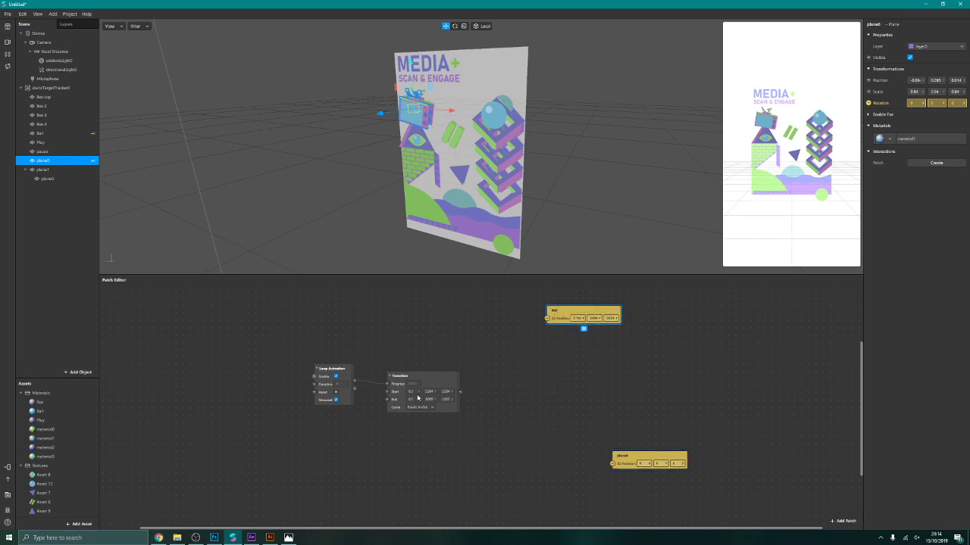
Step: Set the transition's start and end values to 0 and connect its output to the TV plane's rotation patch
left_click(410, 390)
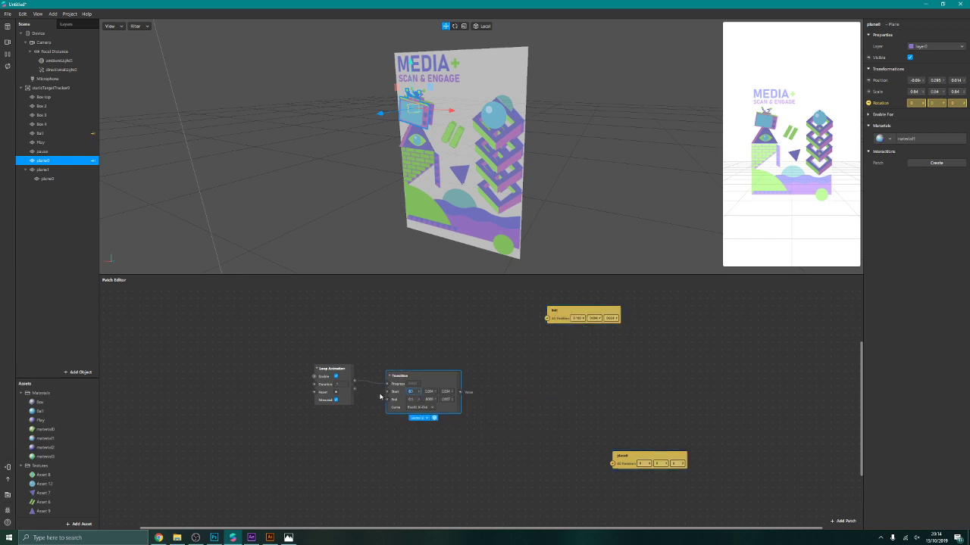
left_click(428, 391)
type("0")
left_click(445, 391)
left_click(444, 399)
type("0")
left_click(429, 399)
left_click(410, 399)
left_click_drag(461, 392, 528, 384)
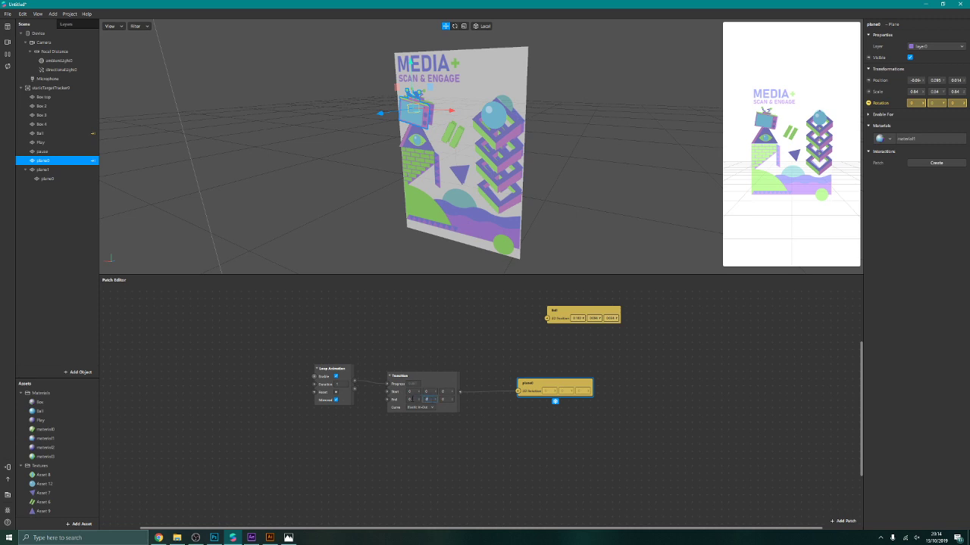
Step: Try an end rotation of 15 in Z on the TV plane's transition
type("6")
key("Return")
left_click(410, 399)
left_click_drag(447, 400, 426, 399)
type("15")
key("Return")
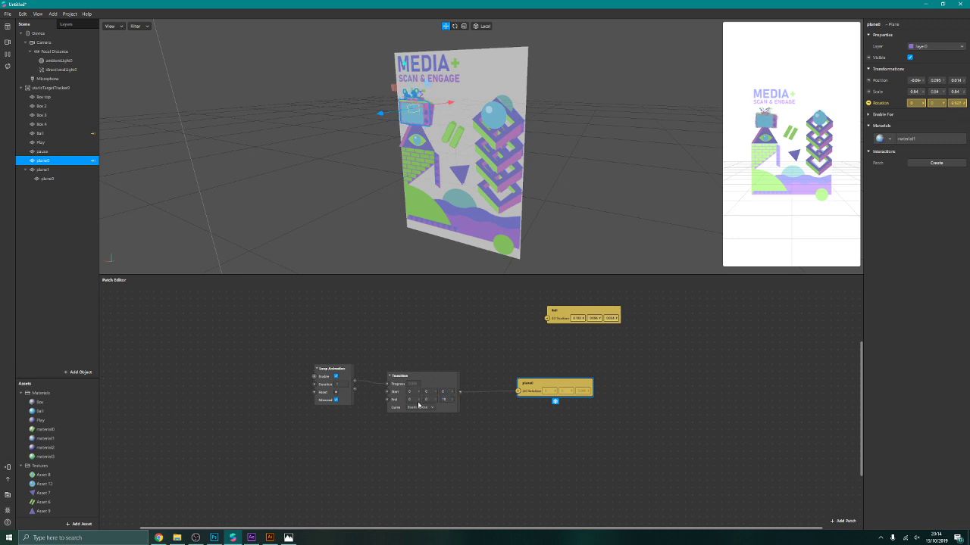
Step: Set the transition's Z rotation to start at -10 and end at 20
left_click(446, 391)
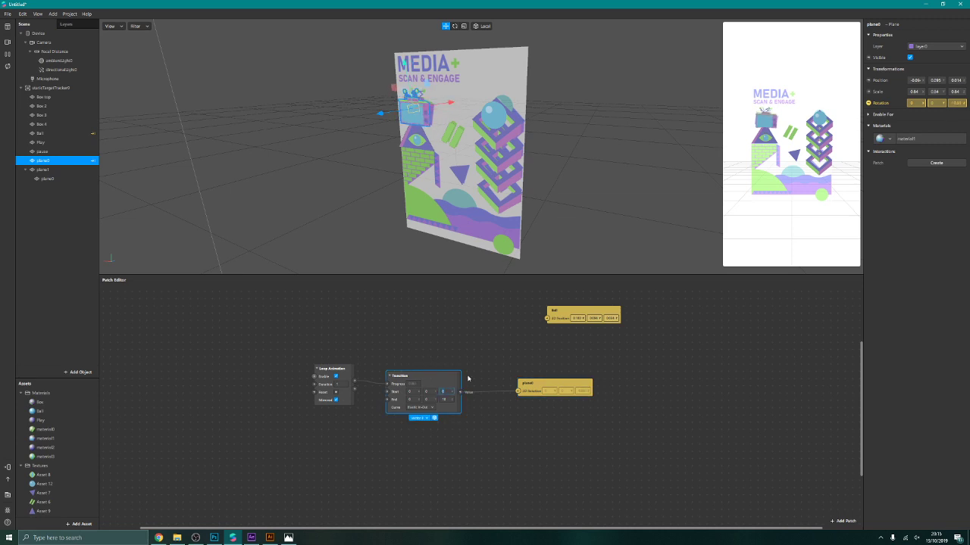
key("Return")
left_click(439, 399)
key("Return")
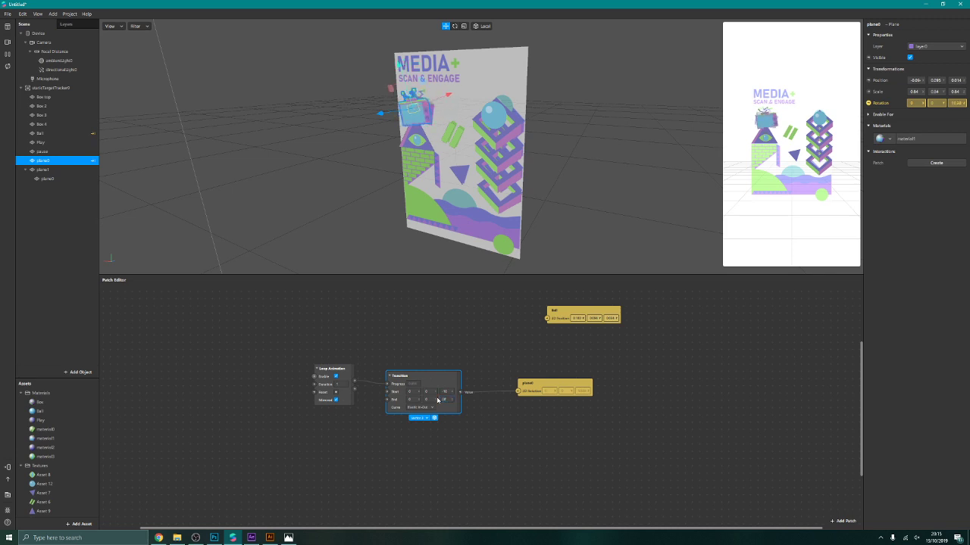
Step: Change the duration of the loop animation driving the TV plane's rotation
mouse_move(802, 133)
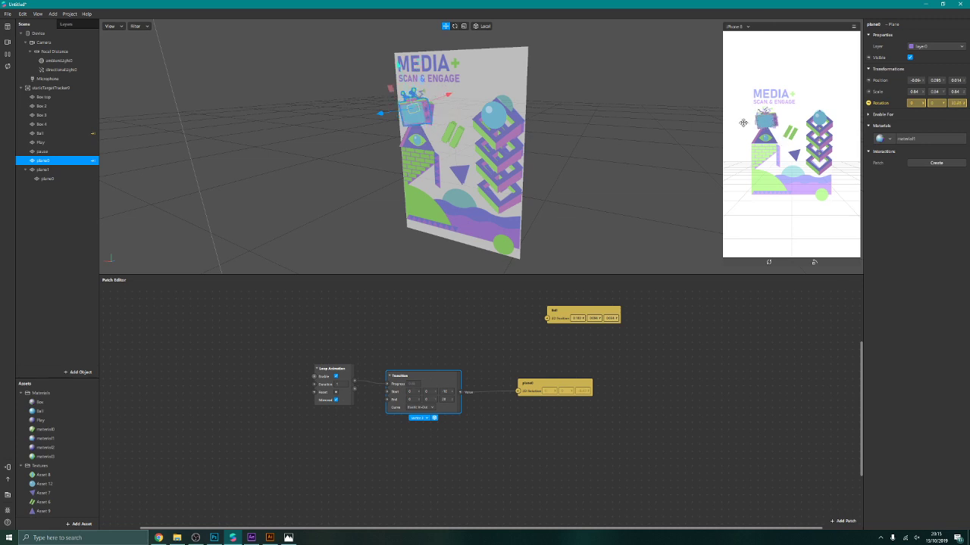
left_click(345, 384)
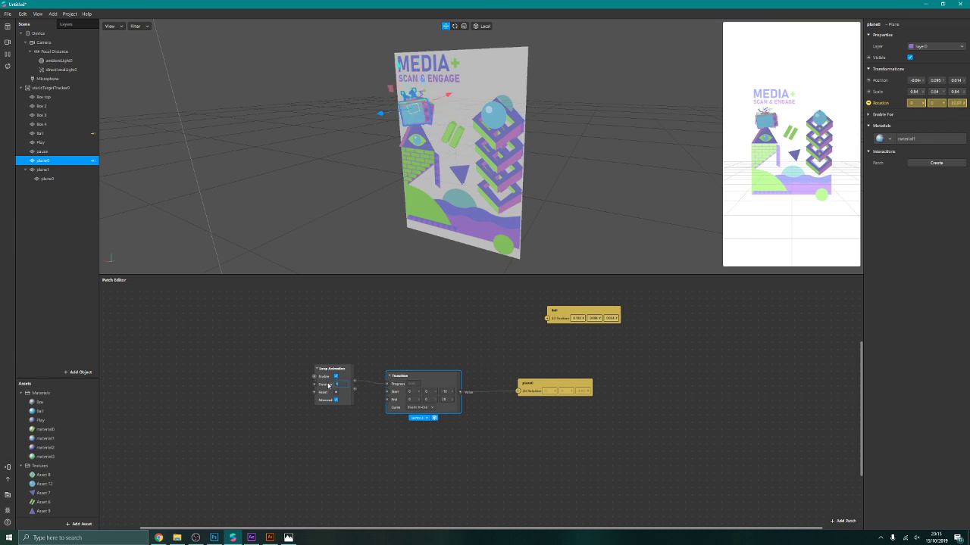
key("Return")
Step: Try the Circular In-Out curve on the transition, and settle on the Linear curve
left_click(410, 407)
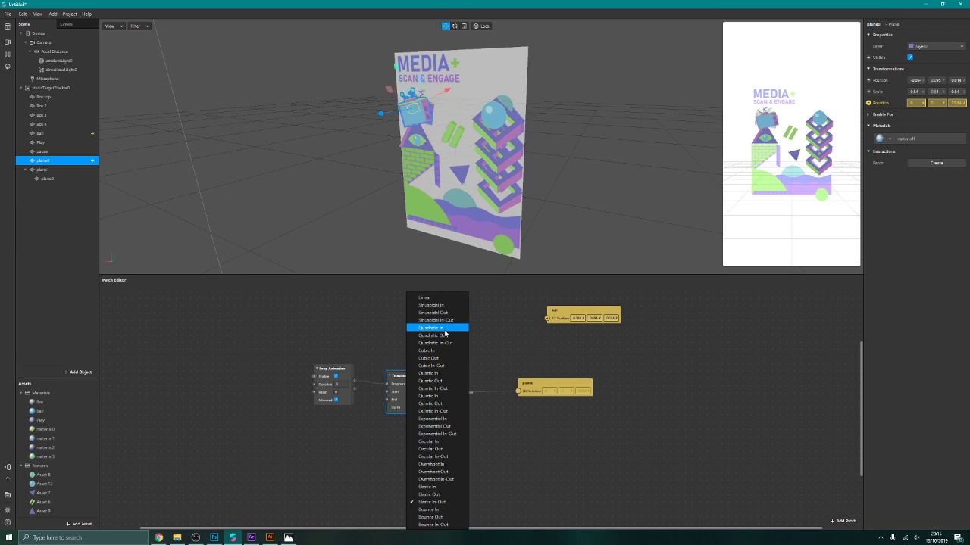
left_click(453, 457)
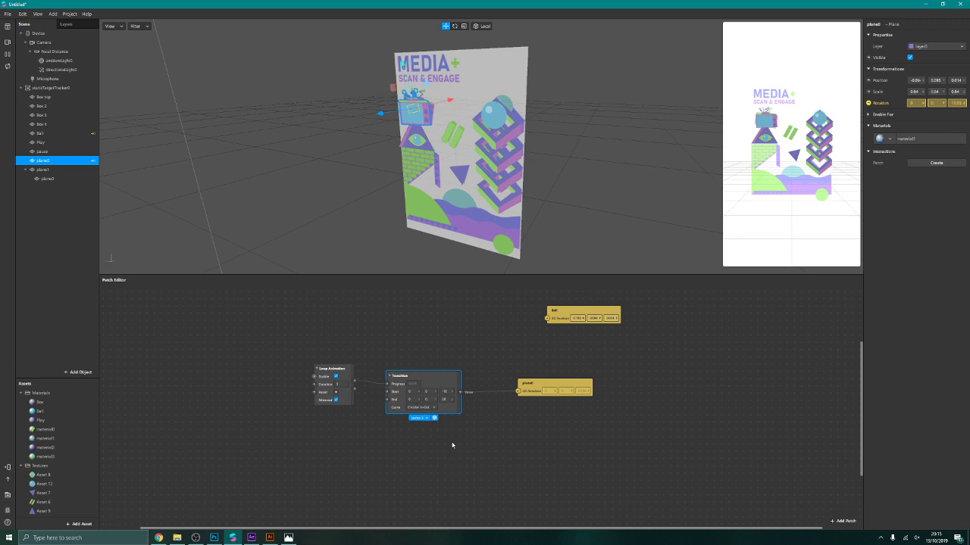
left_click(424, 409)
left_click(434, 298)
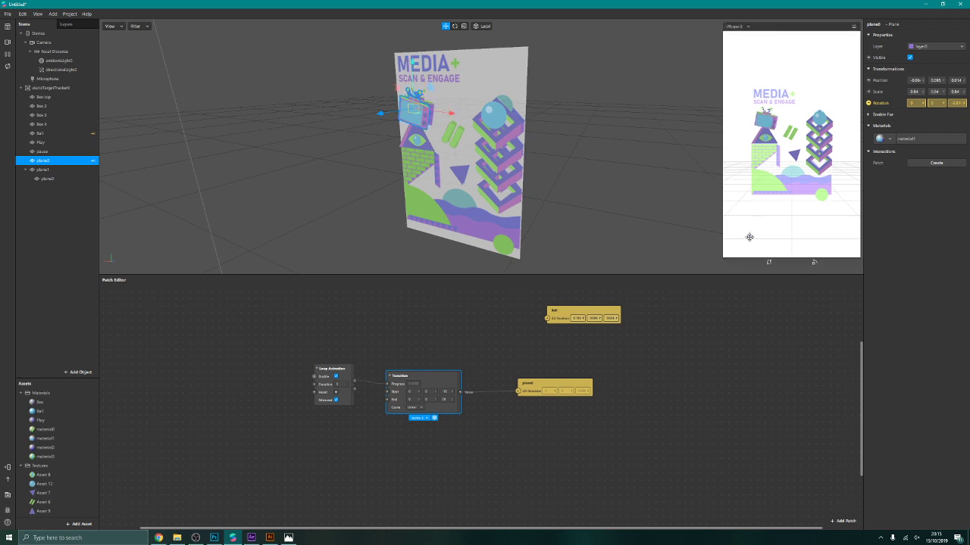
Step: Enlarge the device preview and rename the selected plane over the TV artwork to TV
left_click_drag(721, 262, 646, 417)
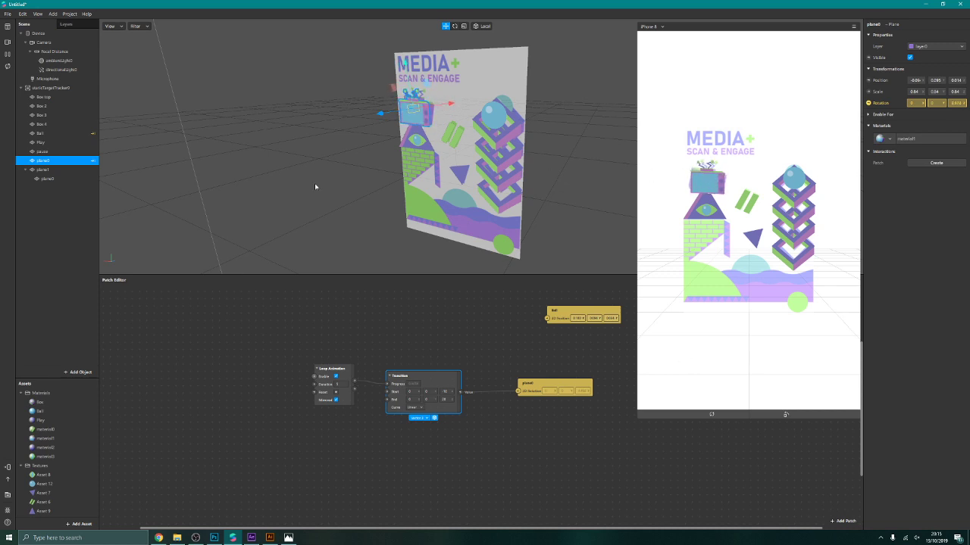
right_click(40, 161)
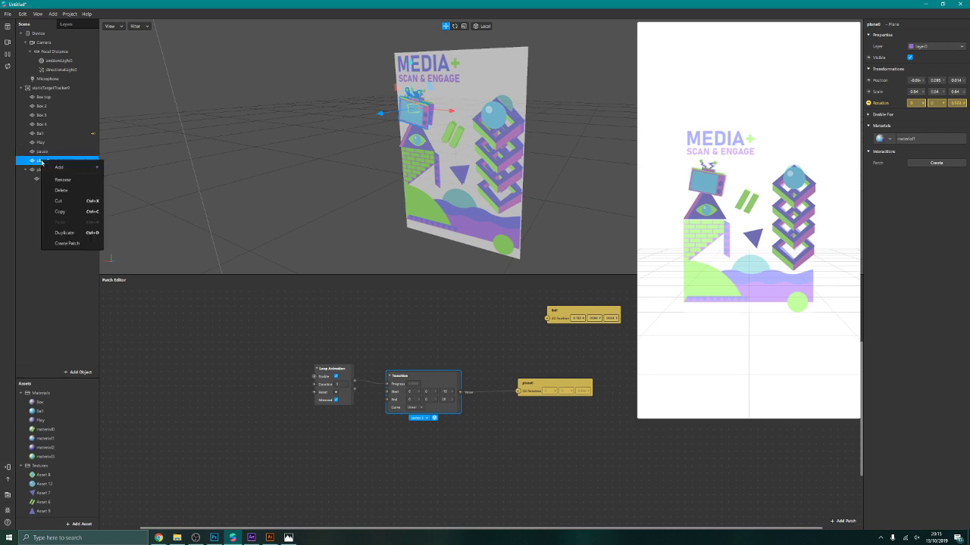
left_click(76, 181)
type("t")
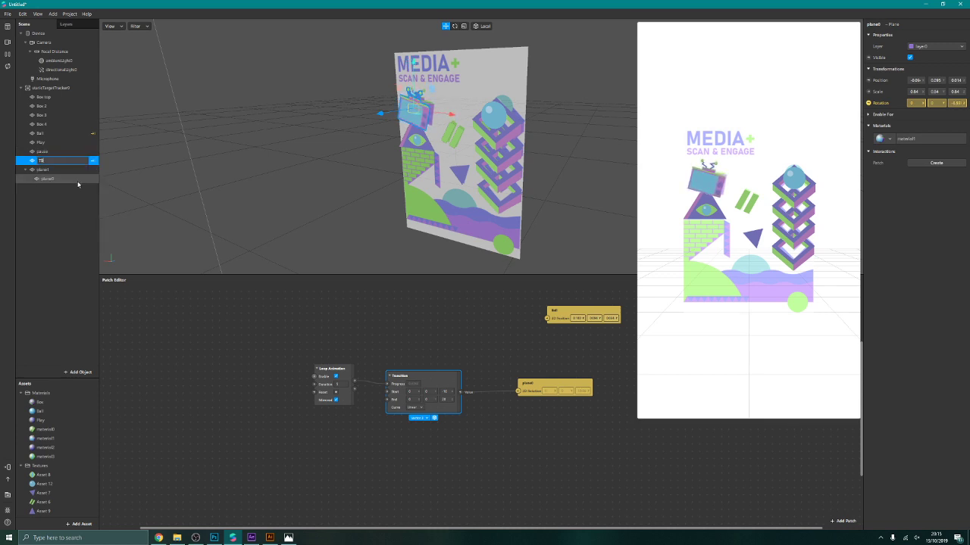
key("Return")
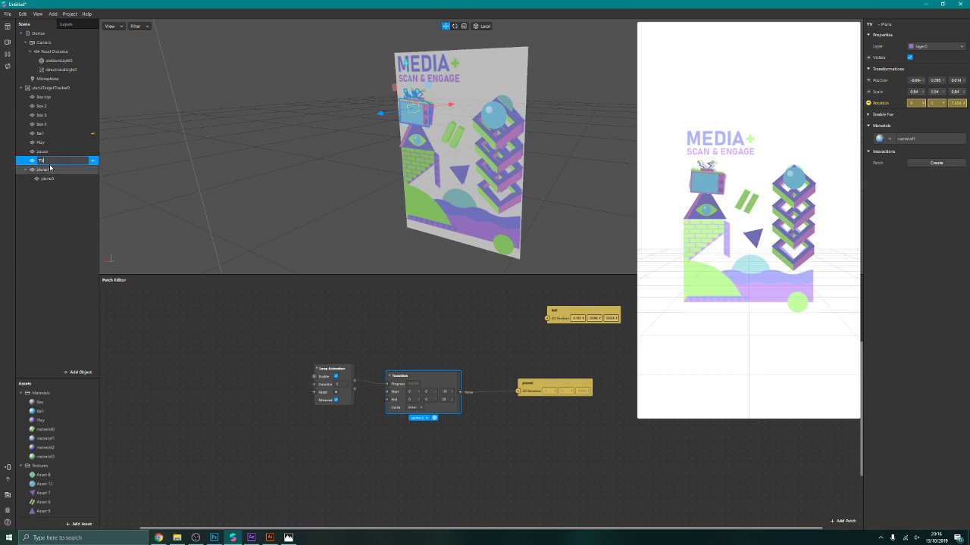
left_click(35, 207)
Step: Add a child plane under the TV plane and reduce its Y scale to about 0.48
right_click(37, 162)
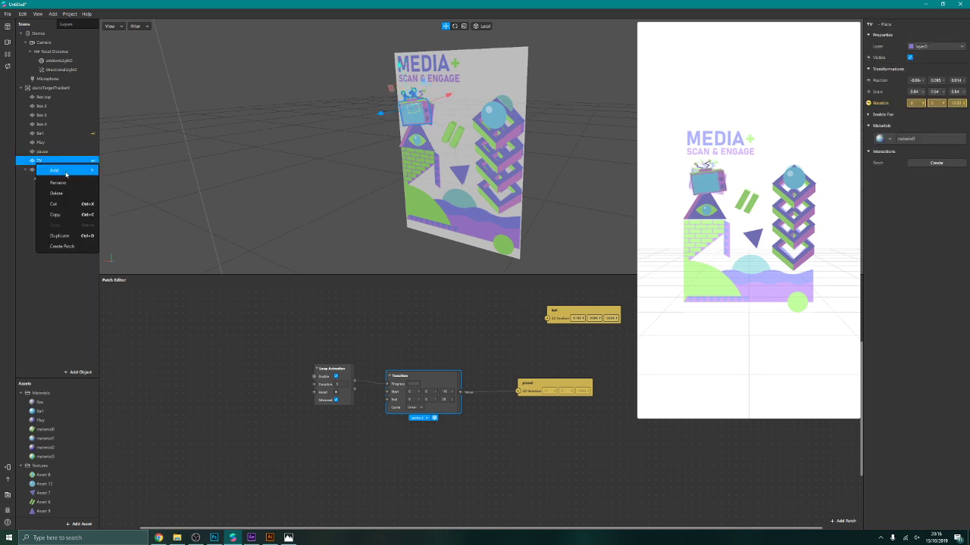
mouse_move(65, 169)
left_click(126, 214)
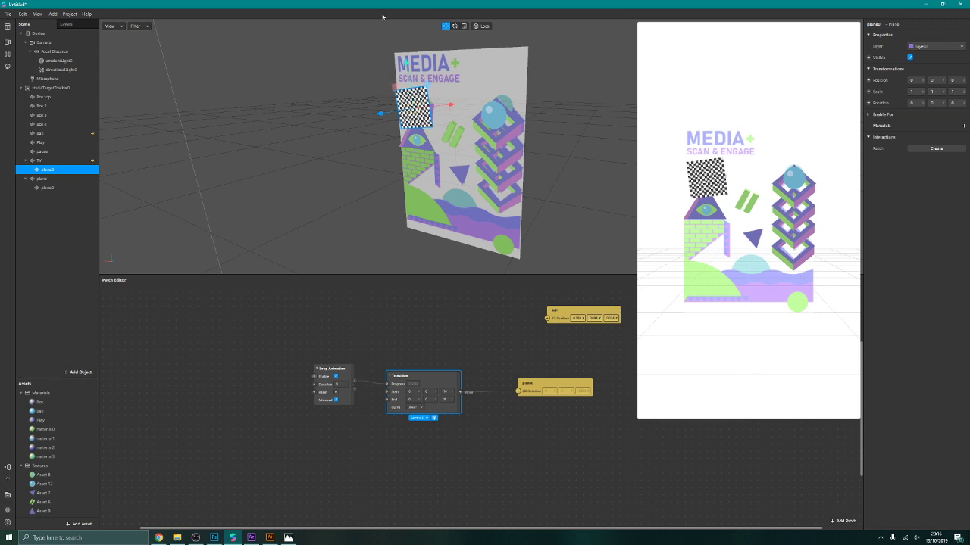
left_click(464, 27)
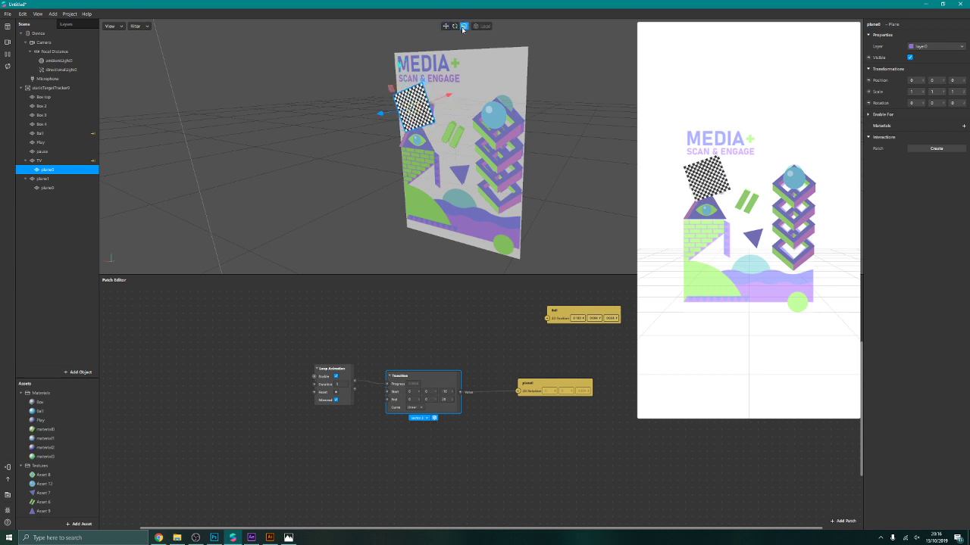
left_click_drag(404, 66, 410, 79)
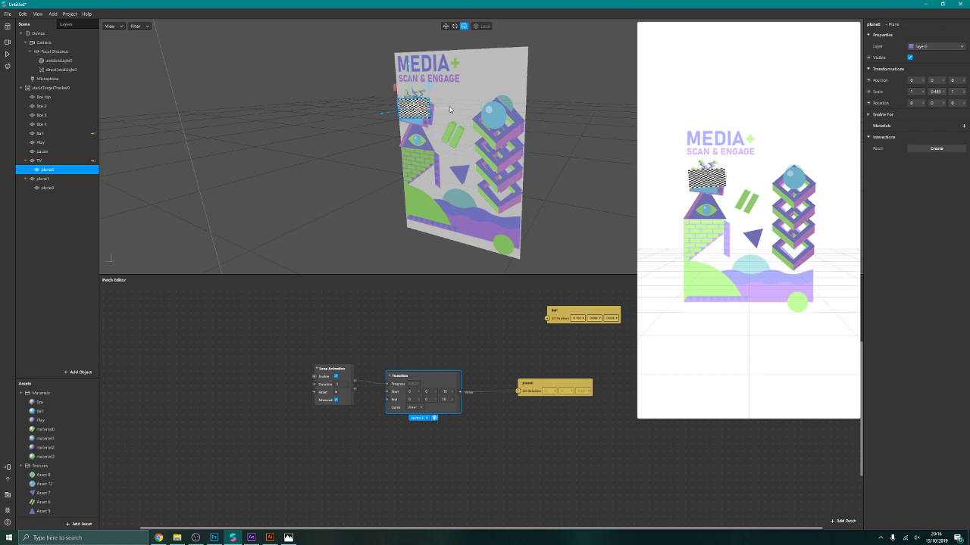
Step: Fit the child plane over the TV screen with a Z rotation of about -12.5 and a Y scale of about 0.52
left_click(455, 25)
left_click_drag(442, 84, 417, 73)
left_click(446, 27)
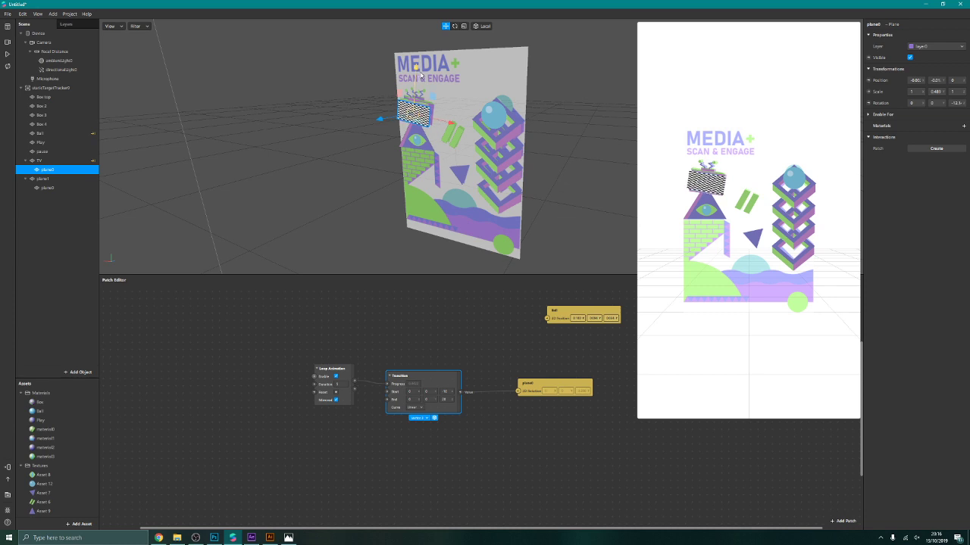
left_click(463, 26)
left_click_drag(418, 73, 418, 70)
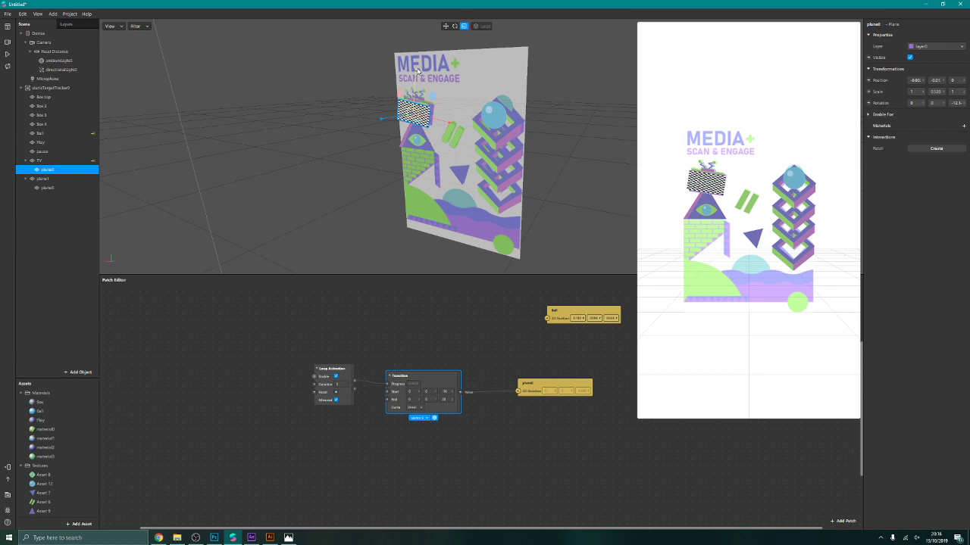
left_click(448, 25)
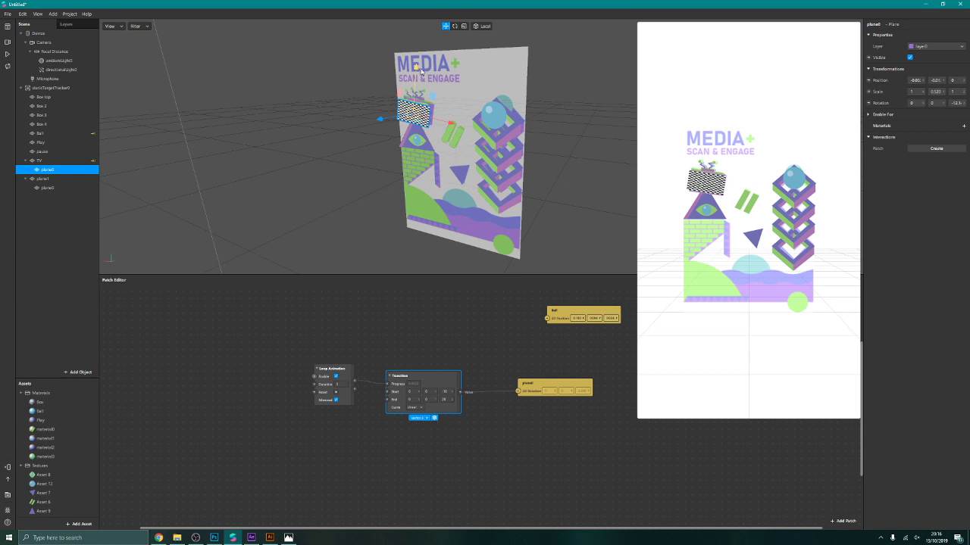
Step: Narrow the child plane to an X scale of about 0.73 and reposition it over the TV's screen
left_click(464, 26)
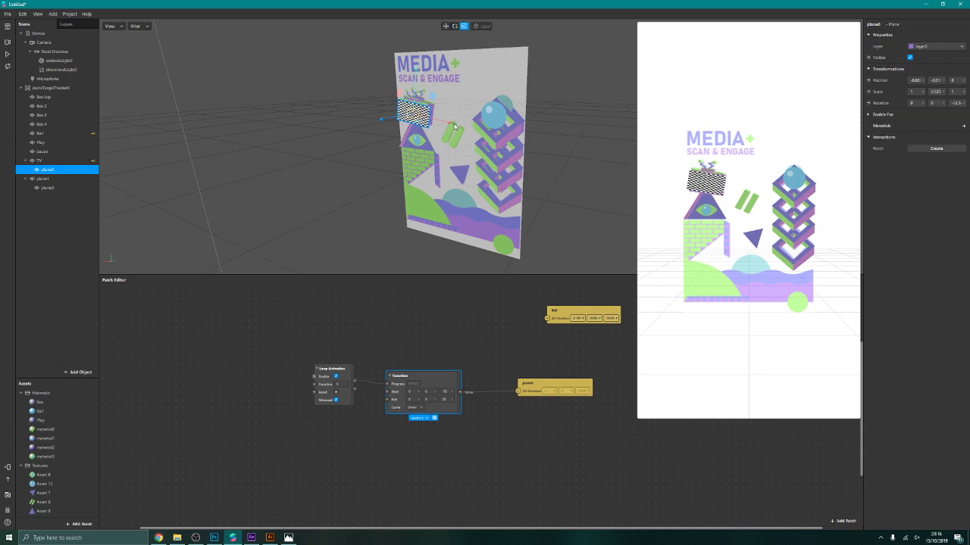
mouse_move(455, 122)
left_mouse_down()
mouse_move(439, 121)
mouse_move(449, 124)
left_mouse_up()
left_click(446, 26)
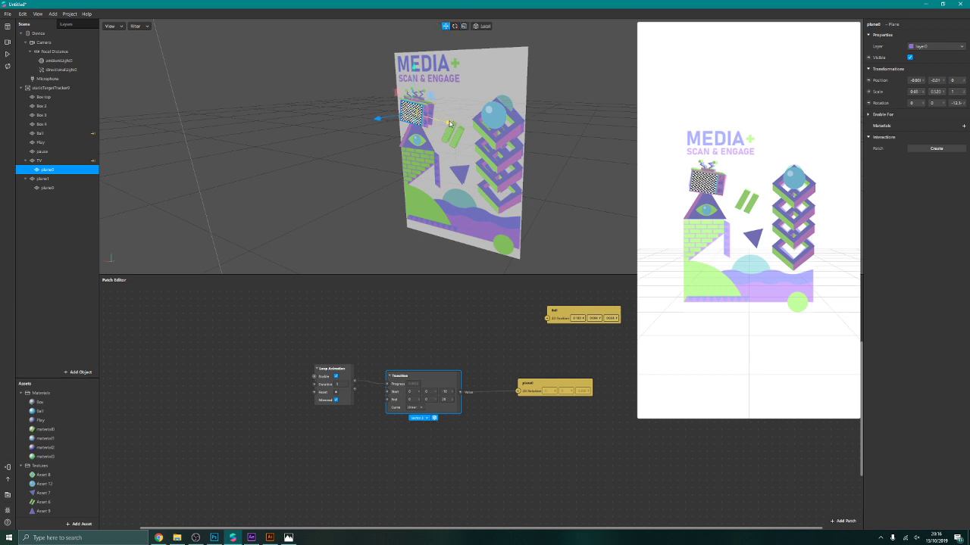
left_click(464, 26)
left_click_drag(447, 126, 449, 126)
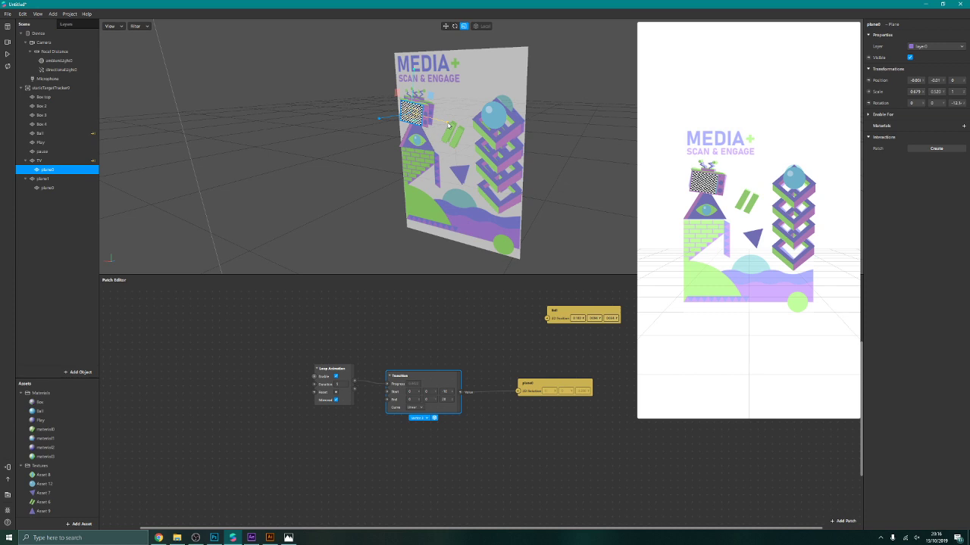
key("w")
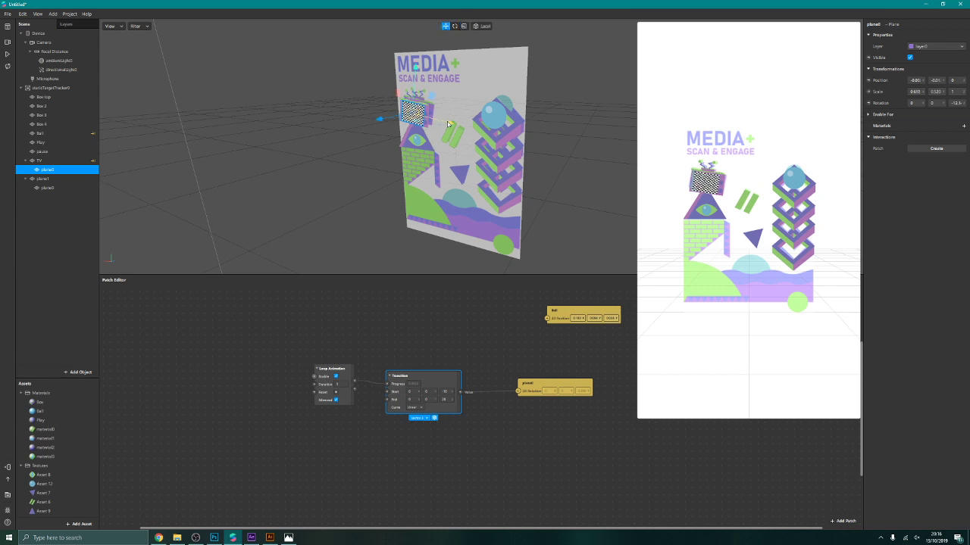
key("r")
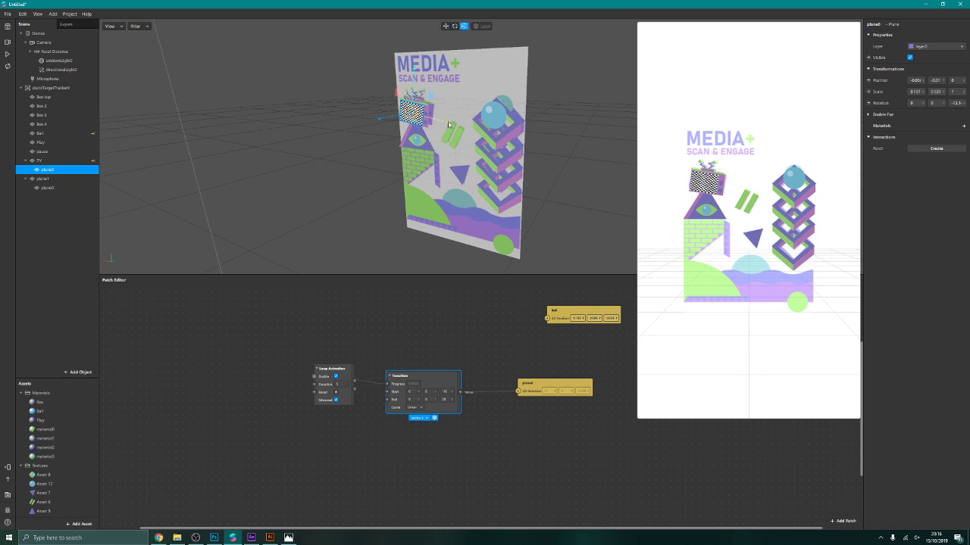
key("w")
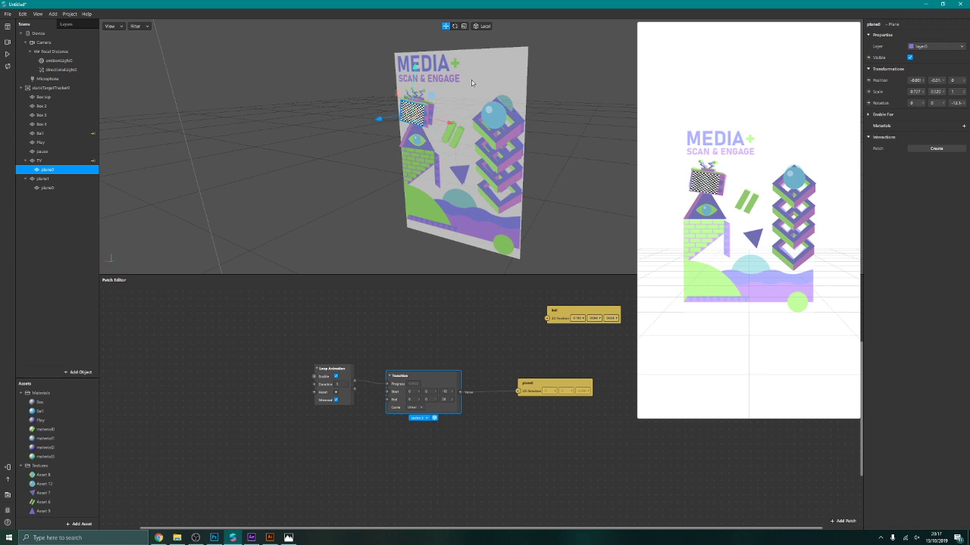
Step: Shrink the device preview and show the scene from the front in an enlarged viewport
scroll(470, 140, "up", 5)
scroll(695, 221, "up", 2)
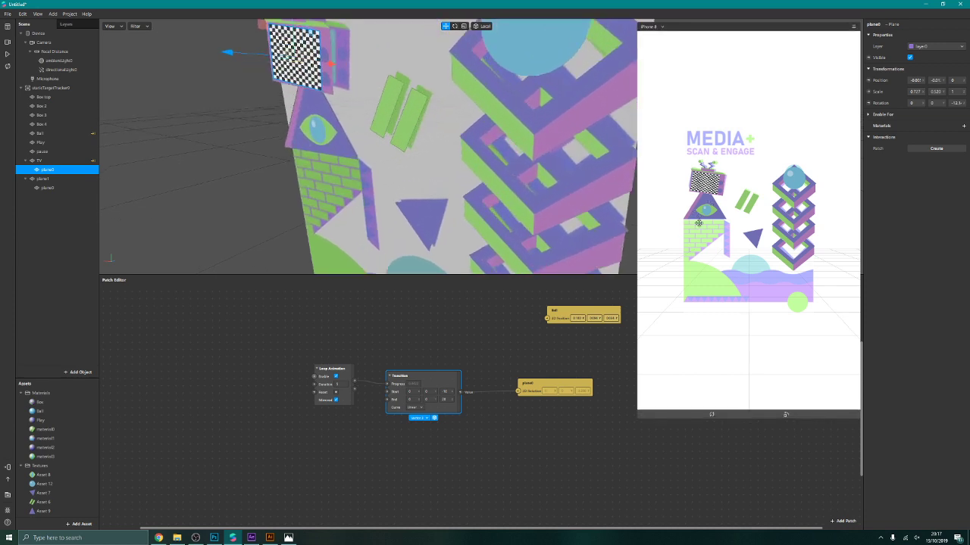
scroll(654, 213, "down", 2)
scroll(530, 63, "down", 3)
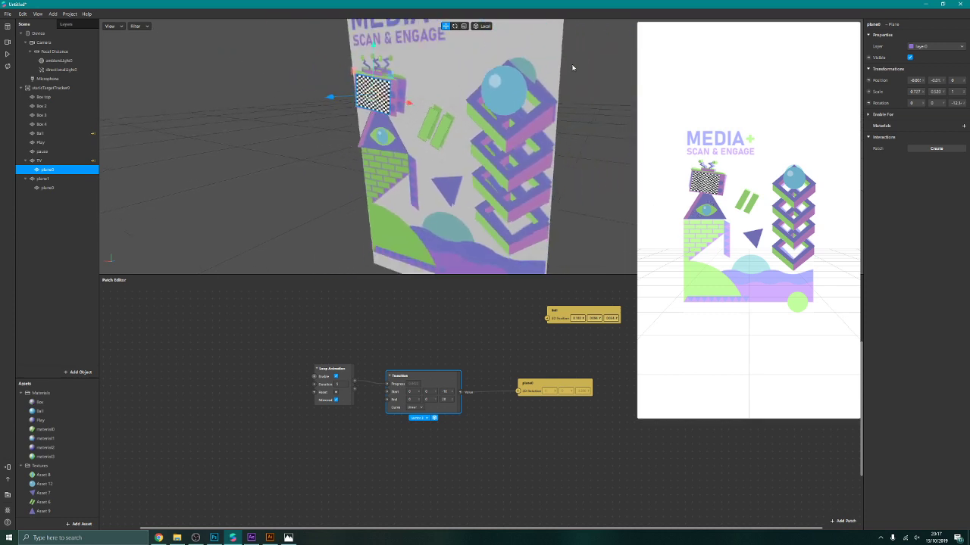
left_click_drag(639, 417, 827, 19)
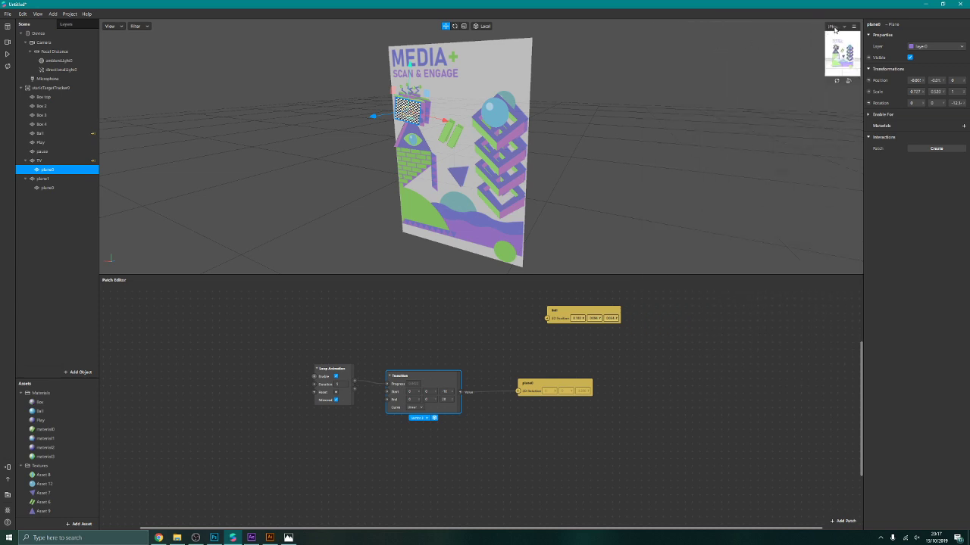
left_click_drag(825, 60, 768, 139)
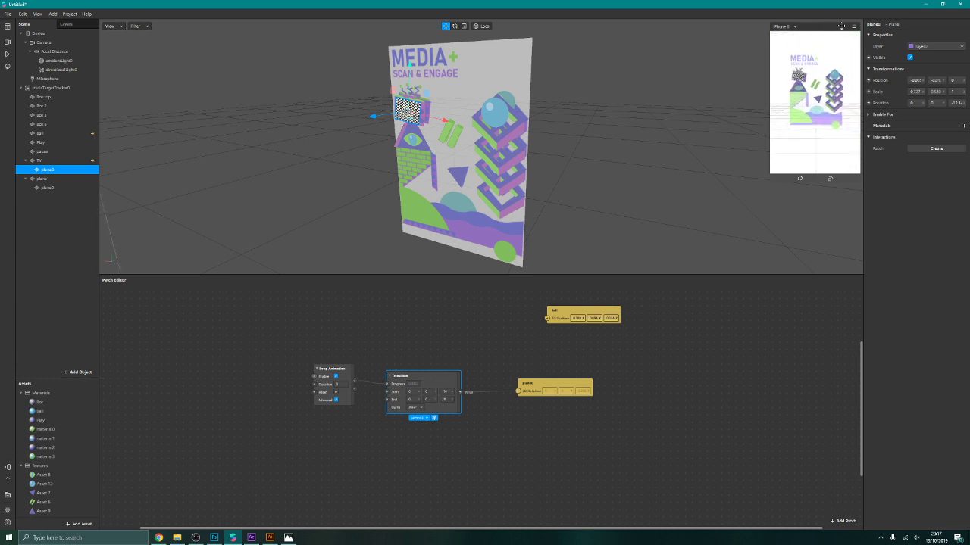
left_click_drag(795, 118, 767, 132)
left_click_drag(789, 168, 771, 183)
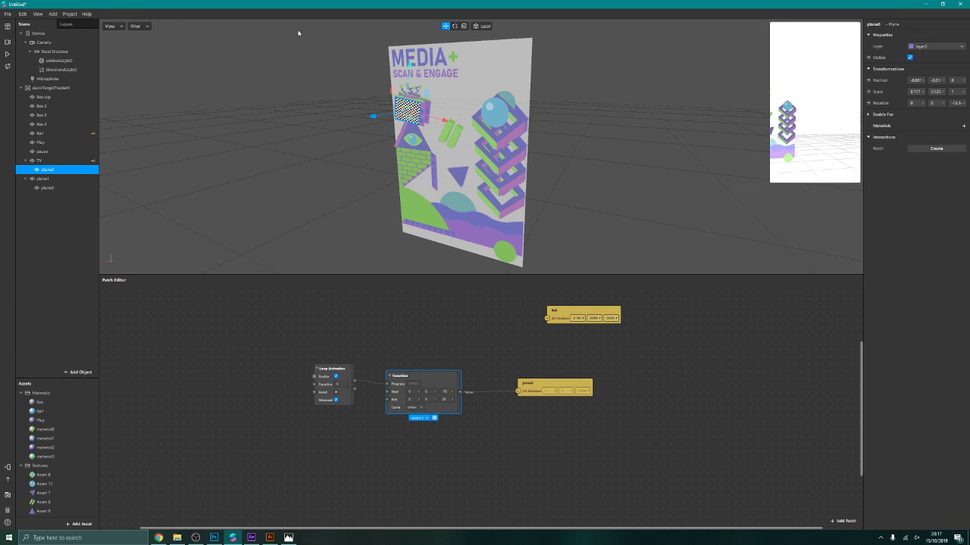
left_click(114, 26)
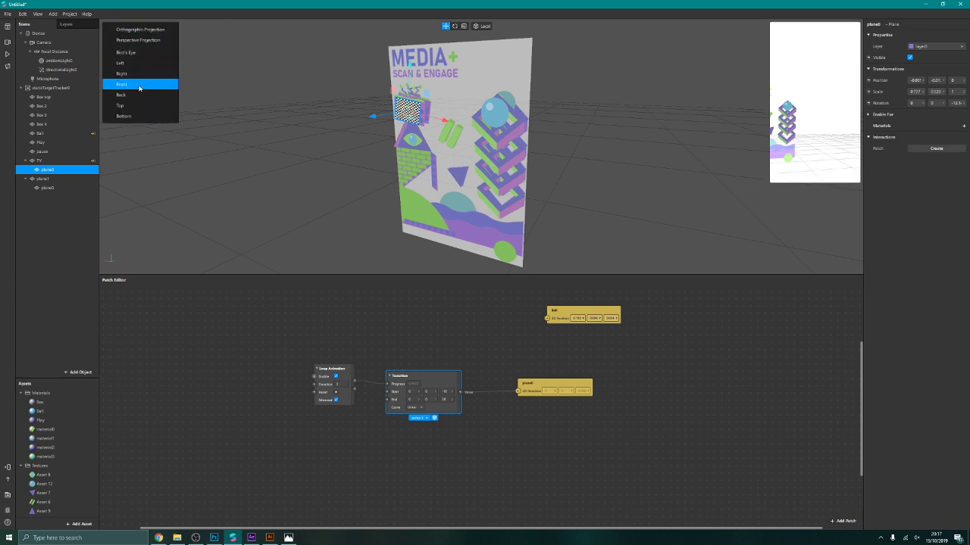
left_click(142, 79)
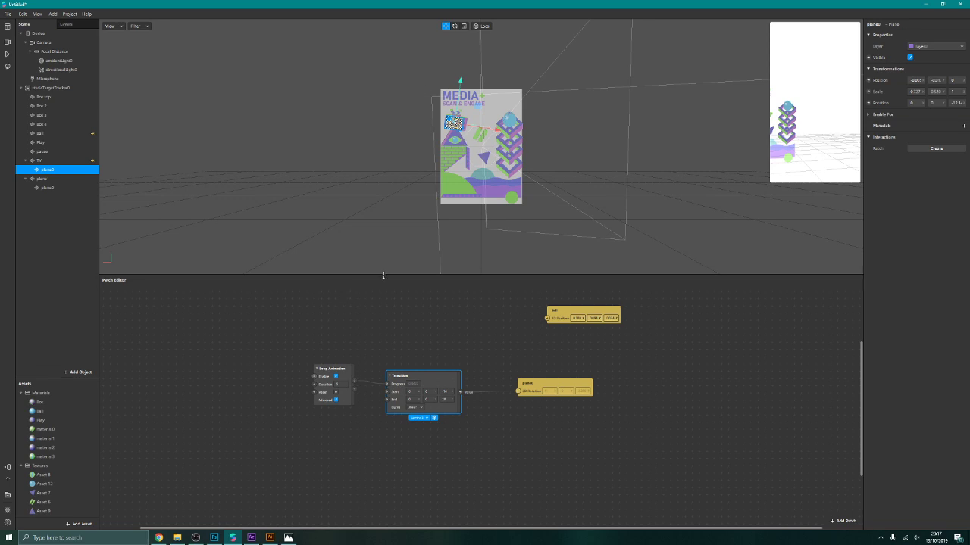
left_click_drag(385, 275, 383, 460)
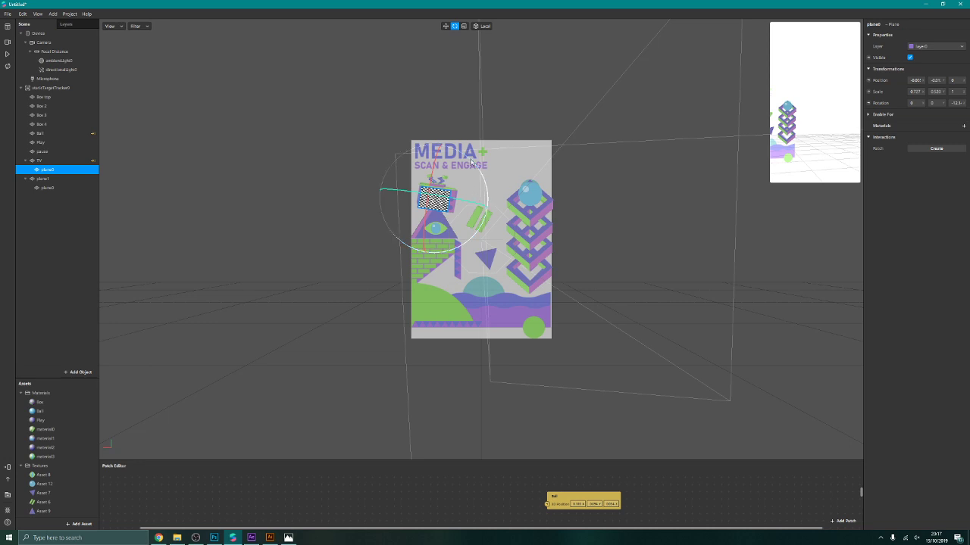
Step: Narrow the child plane further and rotate it to about -10.5 in Z to match the TV screen's tilt
left_click_drag(471, 161, 472, 162)
left_click(463, 26)
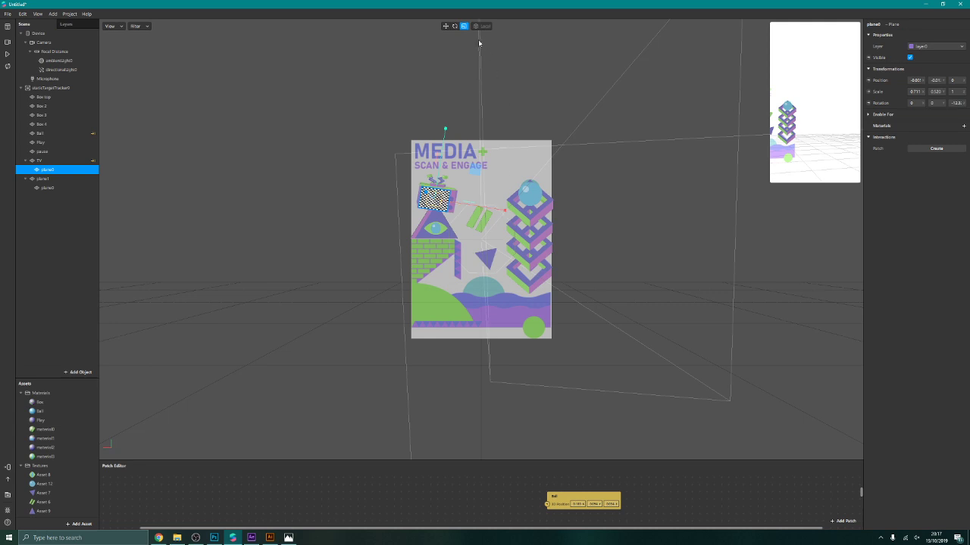
left_click(445, 26)
left_click_drag(509, 212, 509, 213)
left_click(463, 26)
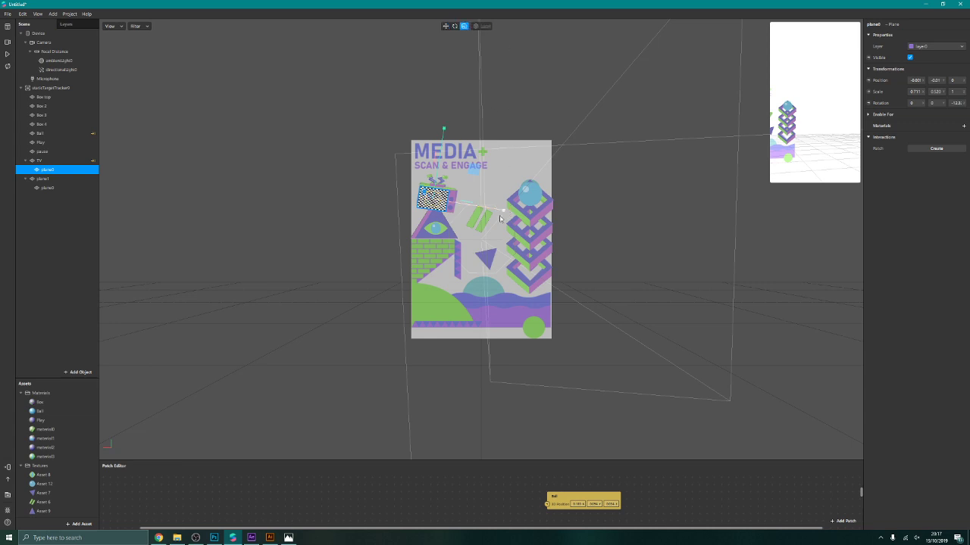
left_click_drag(503, 215, 498, 214)
left_click(454, 26)
left_click_drag(489, 199, 487, 198)
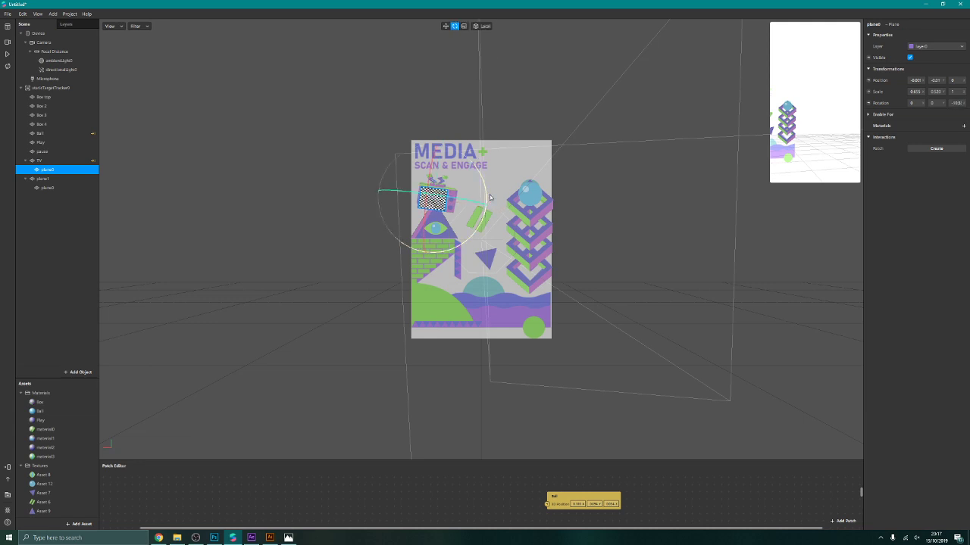
Step: Reduce the child plane's Y scale to about 0.494 and nudge it sideways to cover the TV screen
left_click(464, 26)
left_click_drag(441, 129, 442, 133)
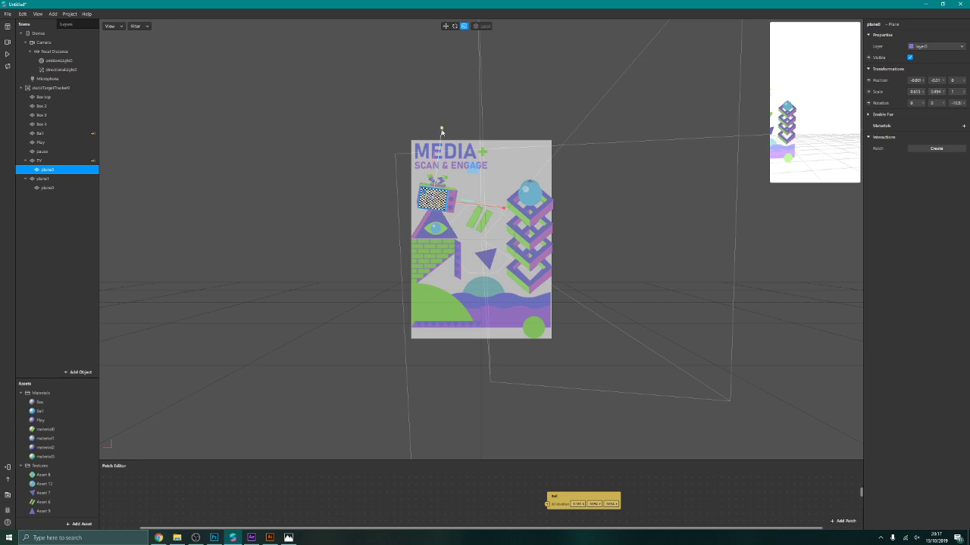
left_click(445, 25)
left_click_drag(507, 212, 508, 211)
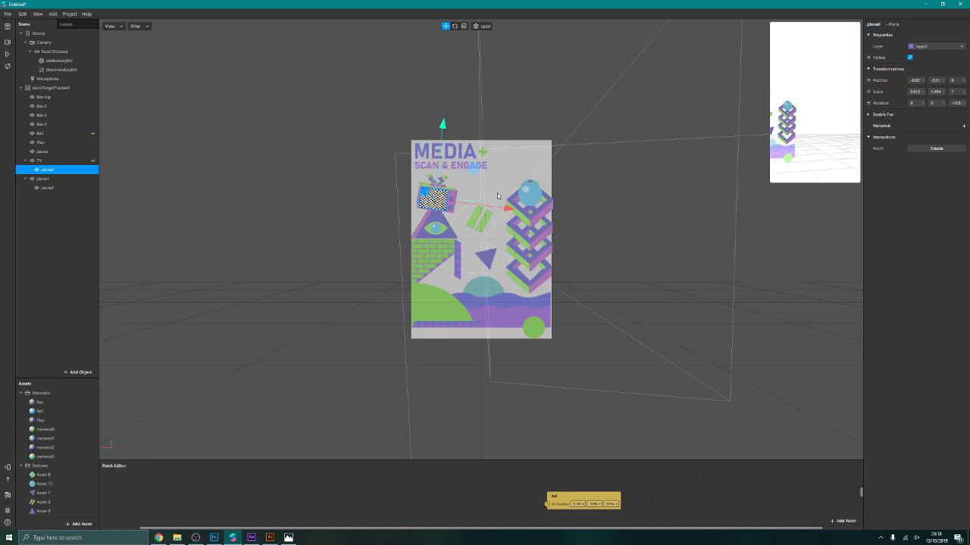
Step: Enlarge the Patch Editor, add an Animation patch and place it directly above the Loop Animation patch
left_click_drag(459, 460, 439, 140)
double_click(412, 221)
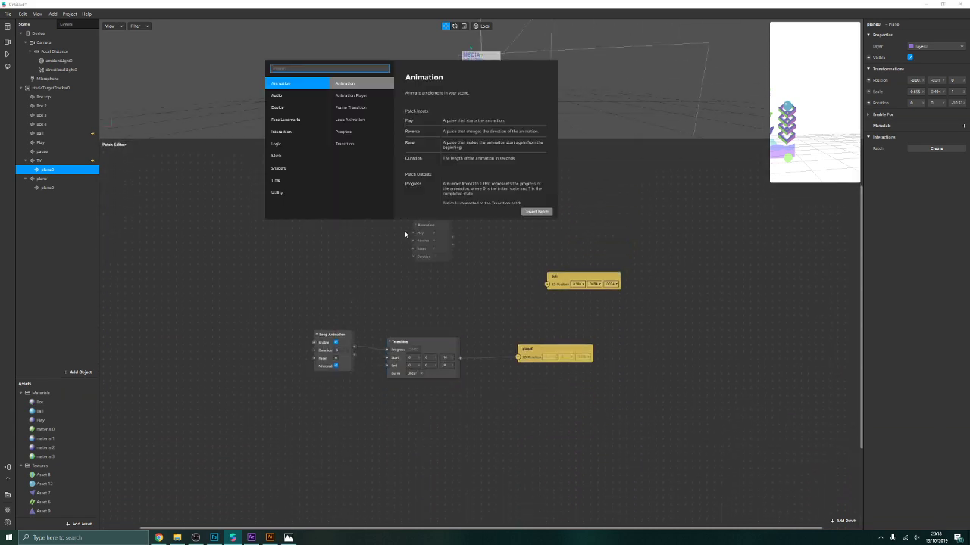
type("animat")
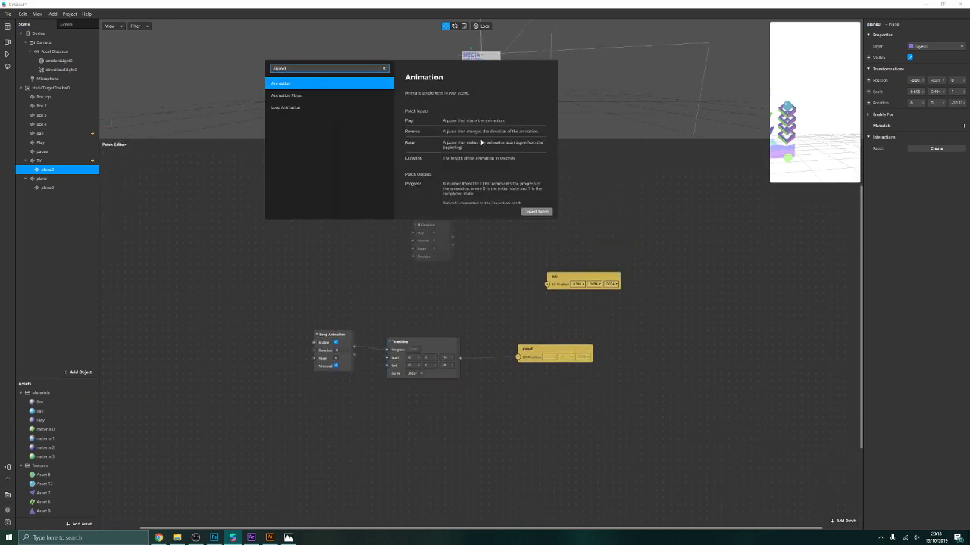
left_click(537, 211)
left_click_drag(415, 237, 339, 242)
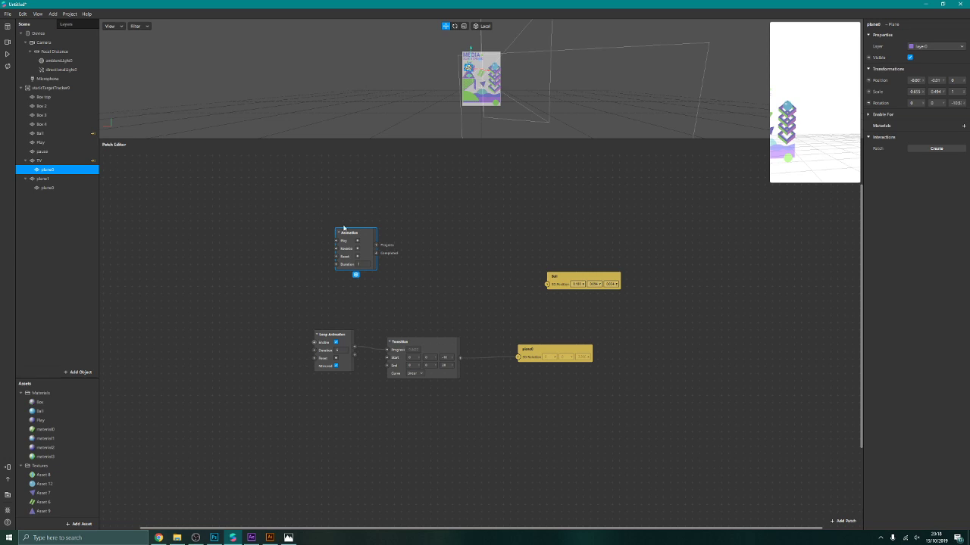
left_click_drag(353, 234, 332, 277)
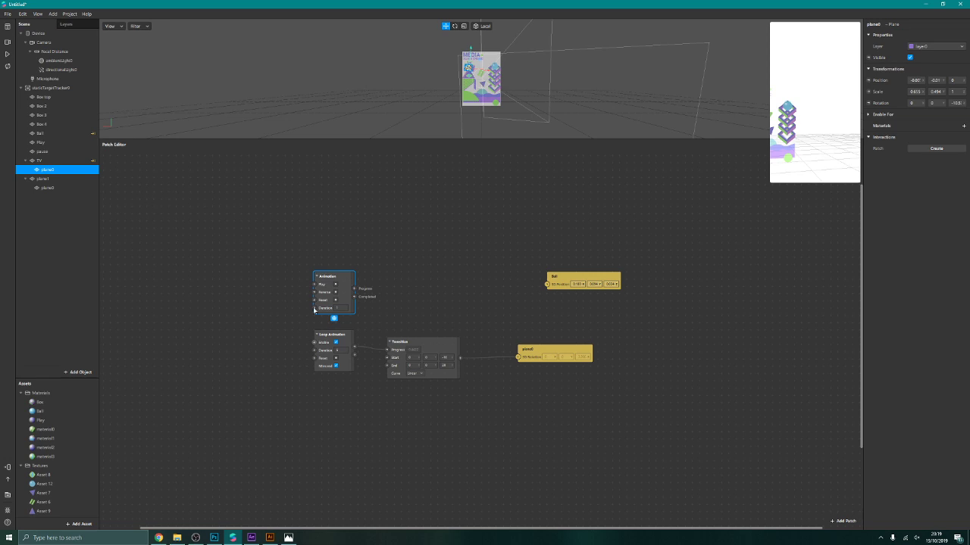
Step: Connect the Transition patch's output to the Ball's 3D Position patch as well
left_click_drag(460, 358, 547, 285)
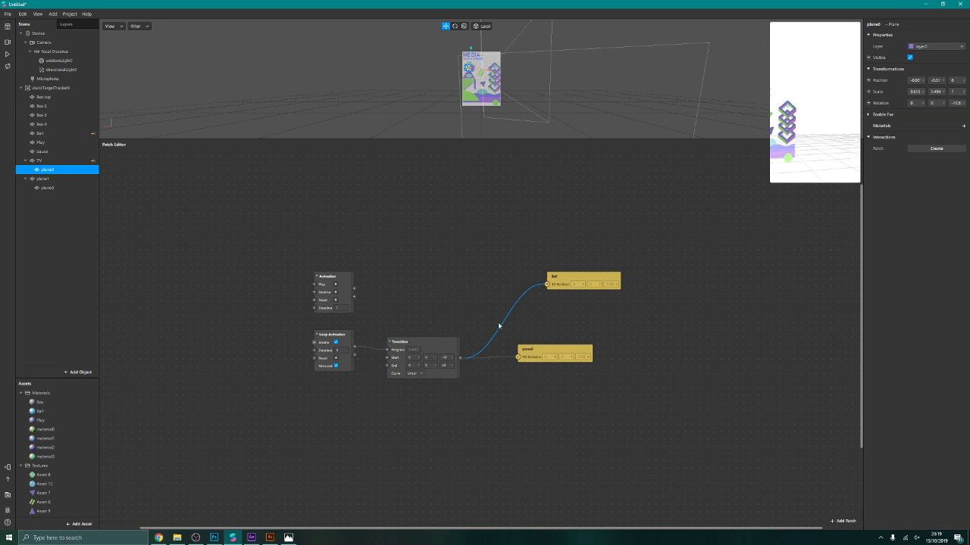
Step: Delete the connection from the Transition patch to the Ball's 3D Position and shrink the Patch Editor to enlarge the scene view
left_click(526, 294)
left_click(525, 292)
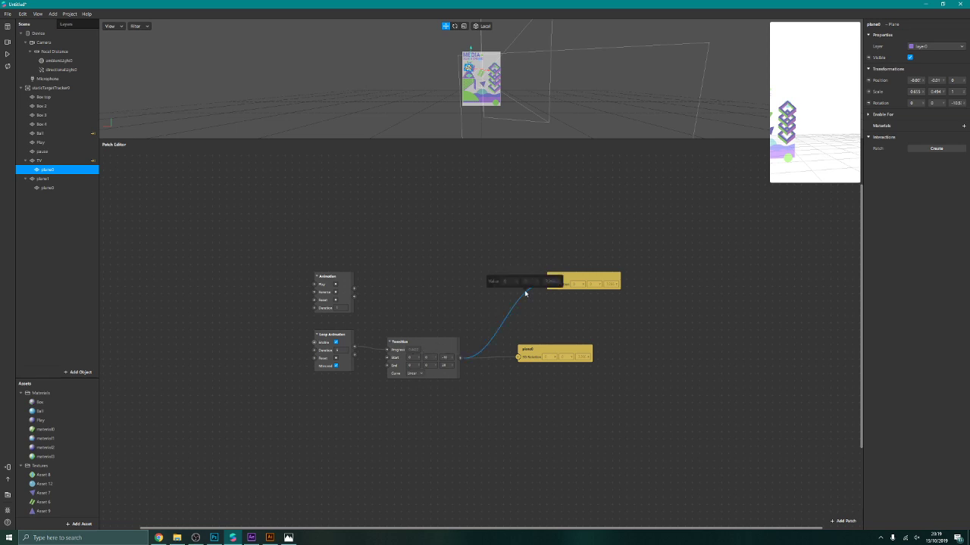
key("Delete")
left_click_drag(535, 137, 548, 337)
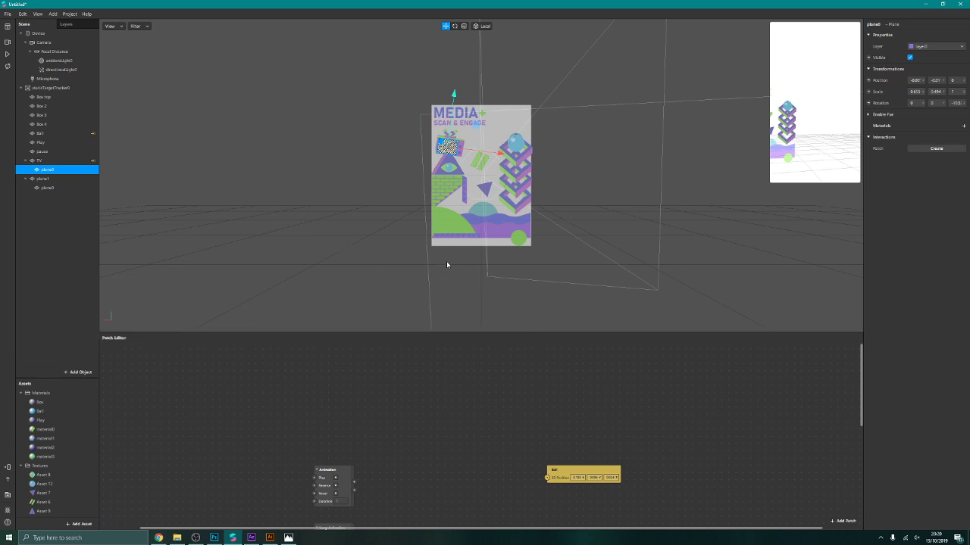
Step: Rename the TV's child plane as TV Screen
right_click(53, 173)
left_click(78, 191)
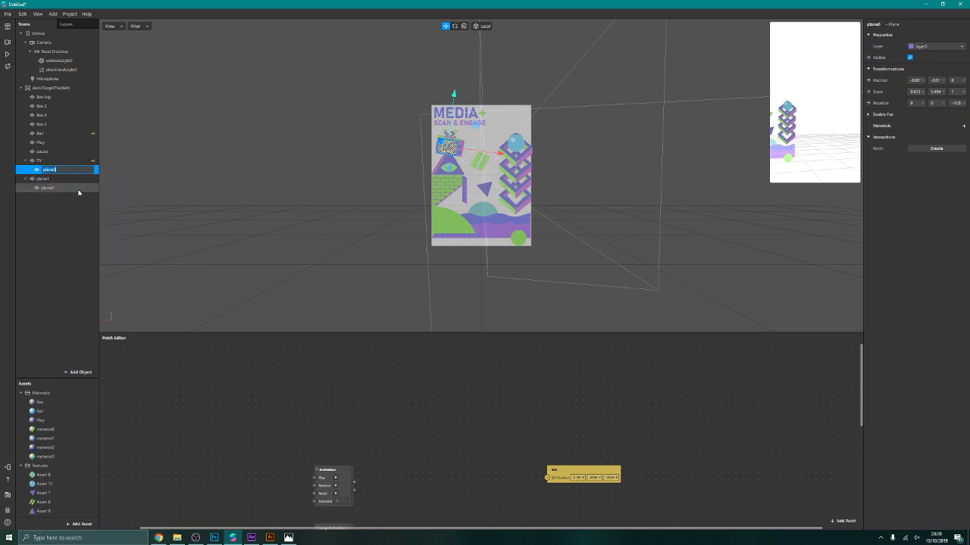
type("TV Screen")
Step: Rename plane1 as Triangle and its child plane as Eye
left_click(63, 180)
right_click(48, 182)
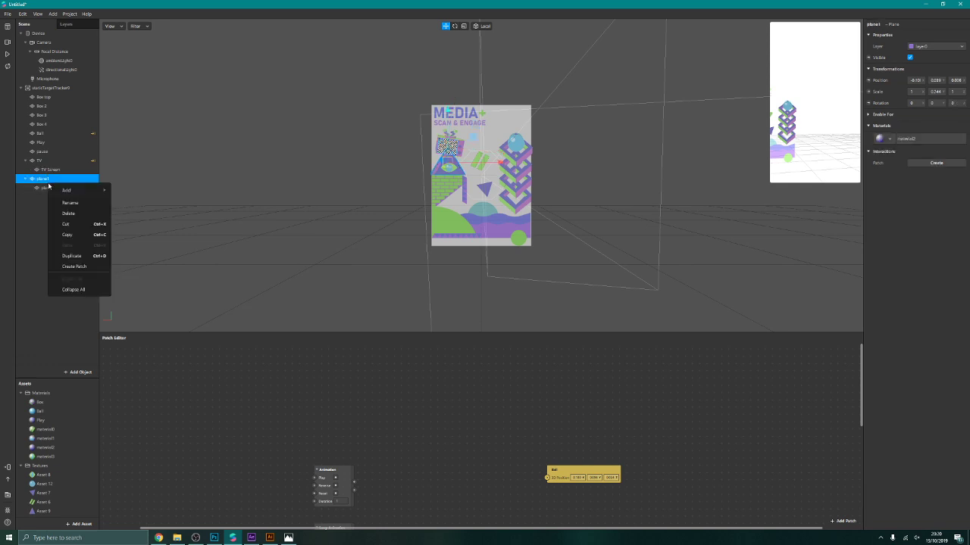
left_click(95, 204)
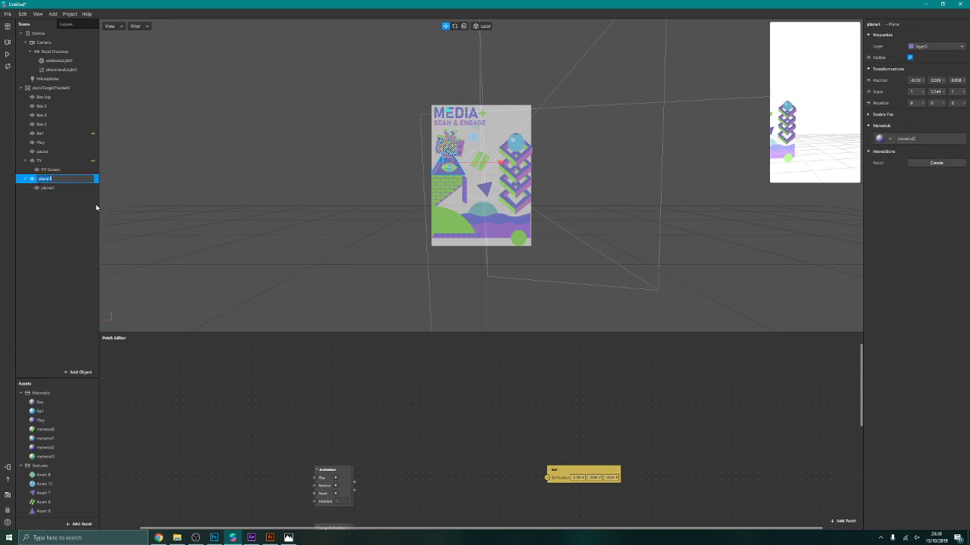
type("Triangle")
key("Return")
right_click(52, 191)
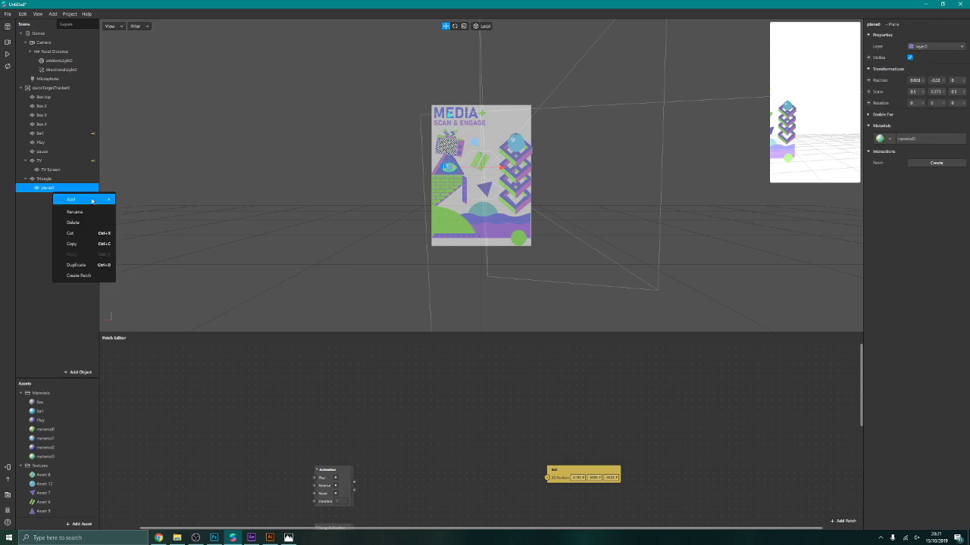
left_click(99, 213)
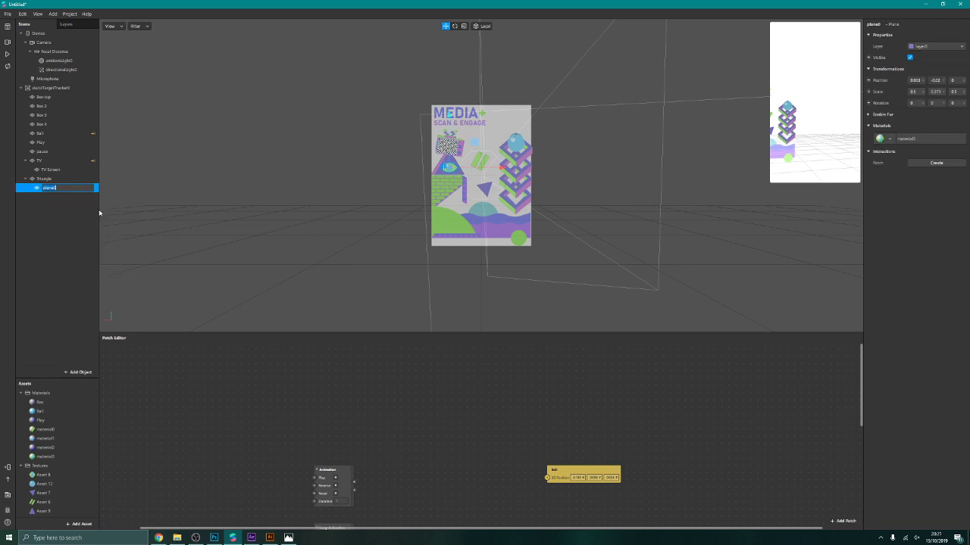
type("S")
Step: Centre the whole poster in the simulator preview and enlarge the preview window
left_click_drag(835, 106, 808, 116)
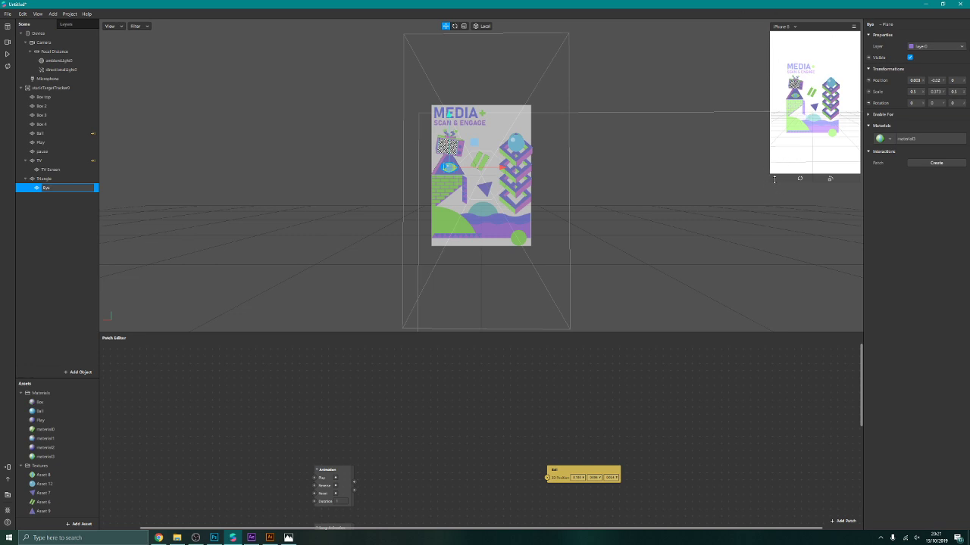
left_click_drag(774, 180, 677, 251)
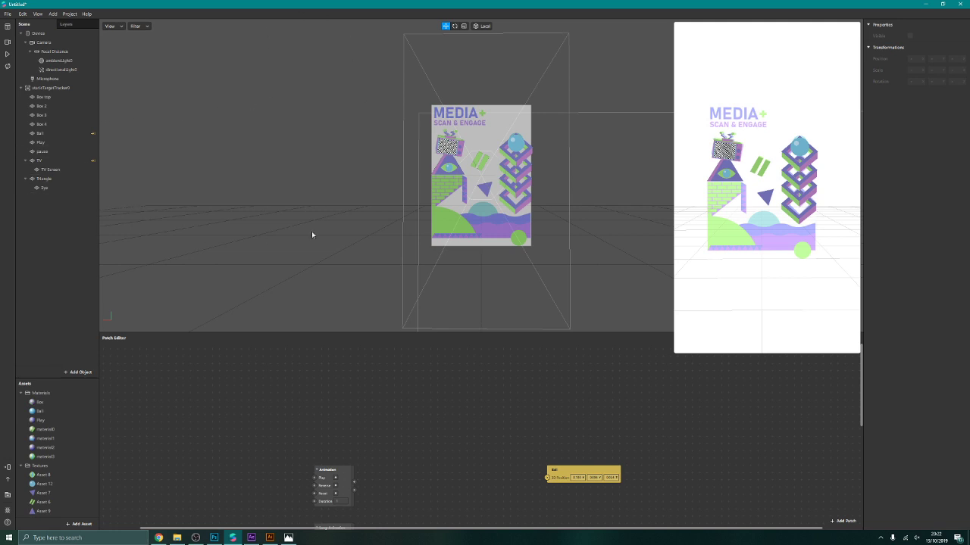
left_click(112, 26)
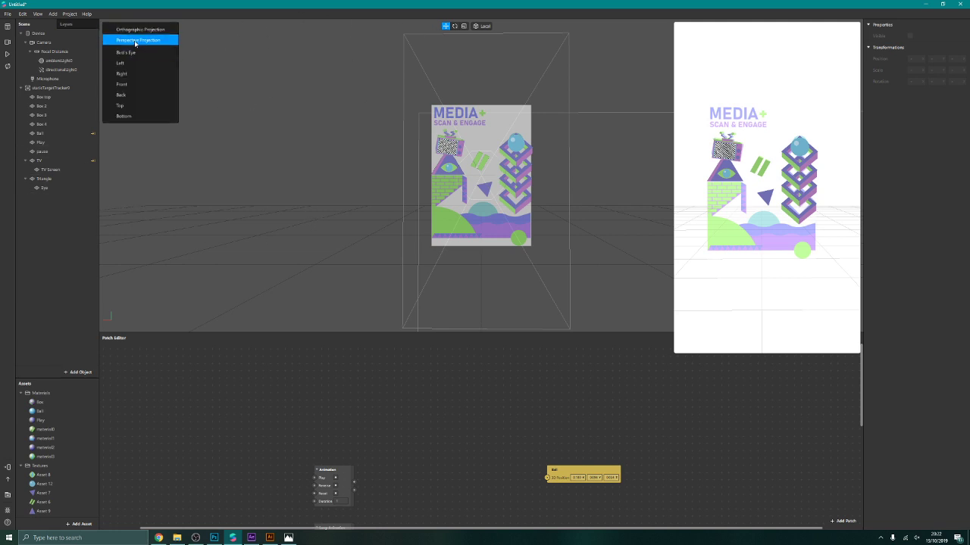
left_click(155, 30)
left_click(113, 27)
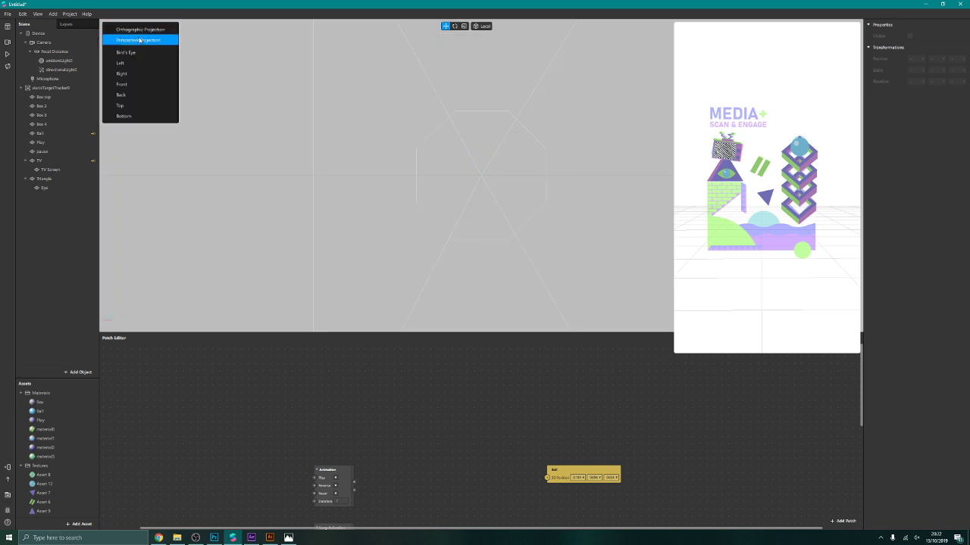
left_click(140, 39)
Step: Add a plane to the target tracker, pull it forward to Z 0.012 and lower it to about -0.12 in Y
left_click(112, 27)
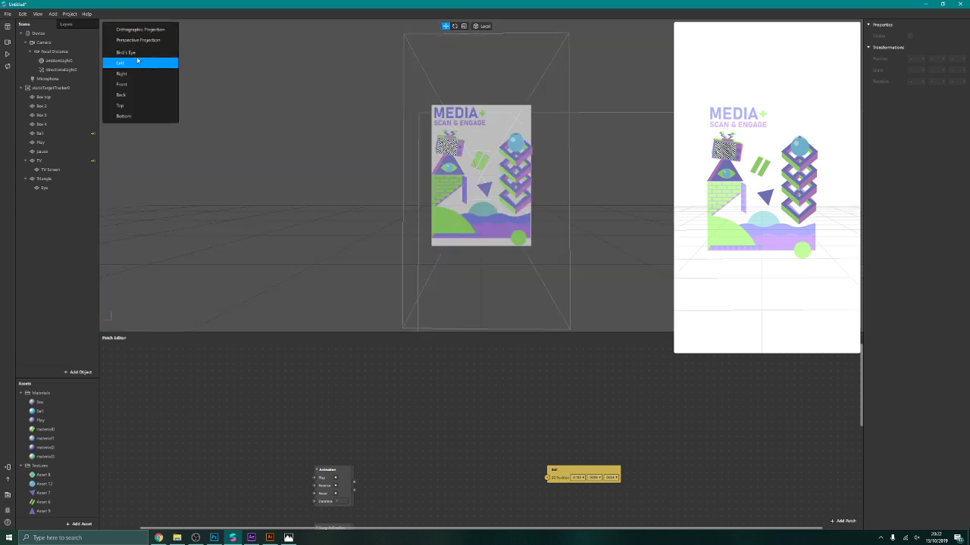
left_click(125, 61)
scroll(611, 193, "up", 6)
scroll(614, 220, "down", 1)
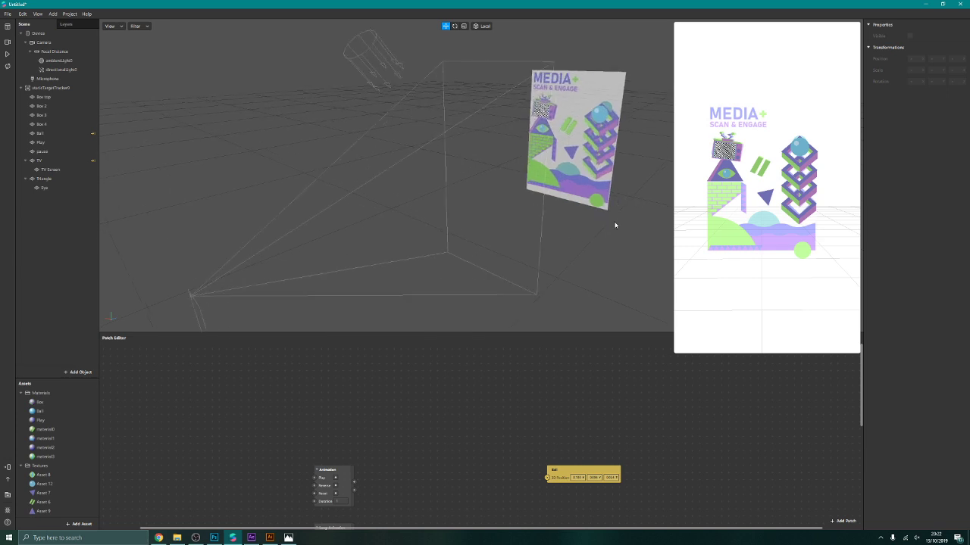
middle_click_drag(614, 223, 576, 243)
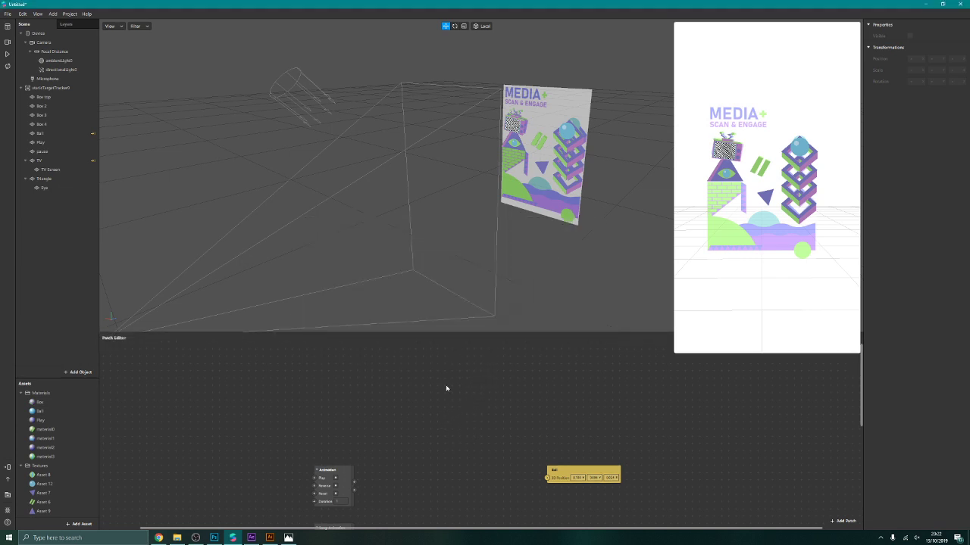
left_click_drag(858, 403, 861, 438)
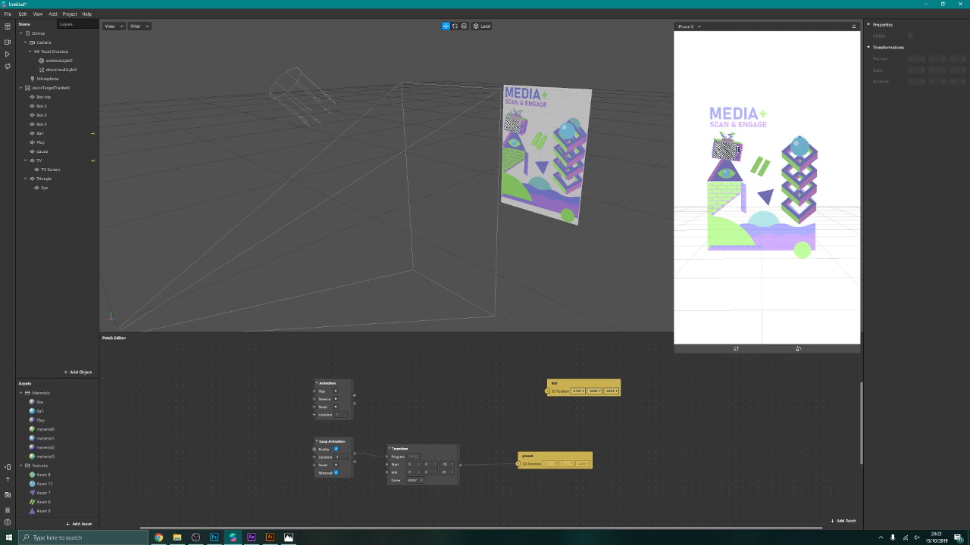
left_click(47, 88)
right_click(41, 89)
mouse_move(70, 95)
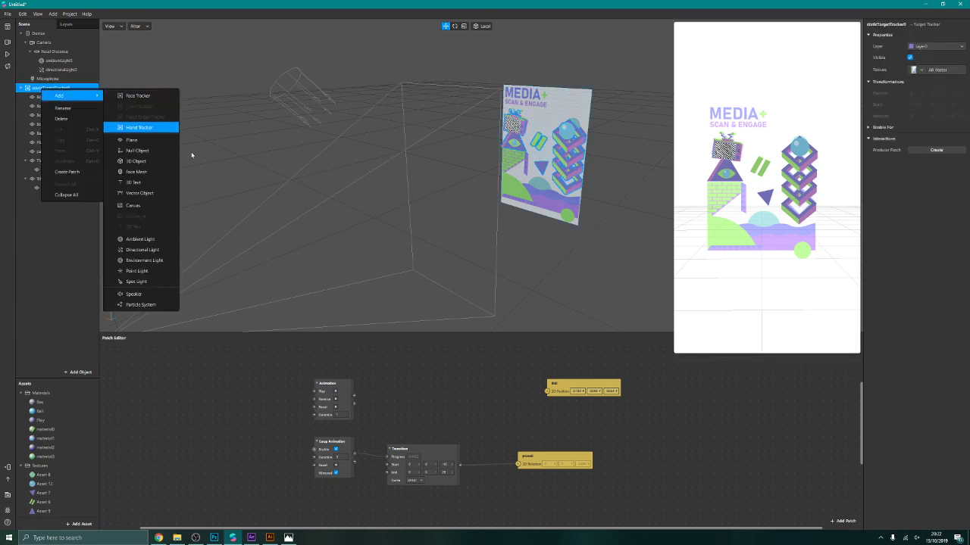
left_click(145, 140)
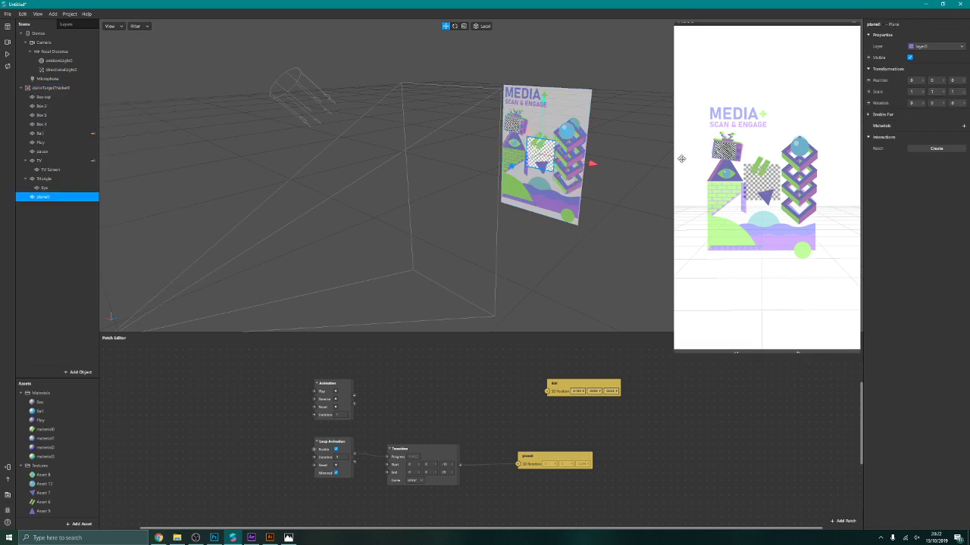
left_click_drag(513, 169, 509, 171)
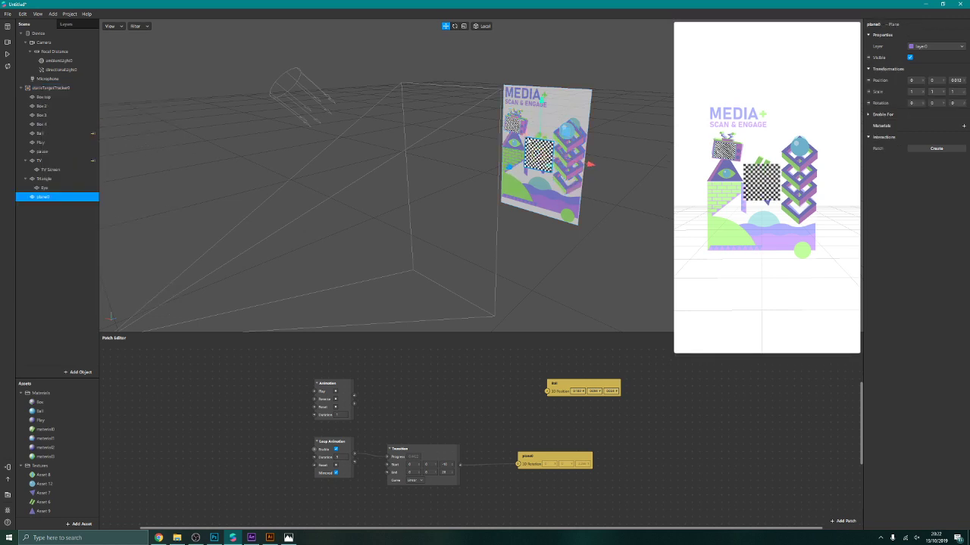
left_click_drag(541, 106, 536, 145)
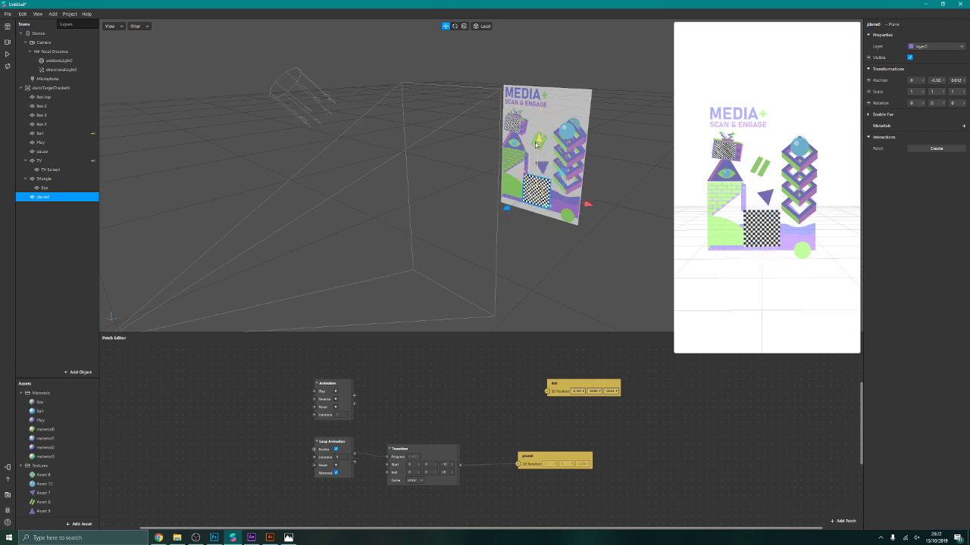
Step: Create a new material for the plane and set its diffuse texture to Asset 10
left_click(964, 128)
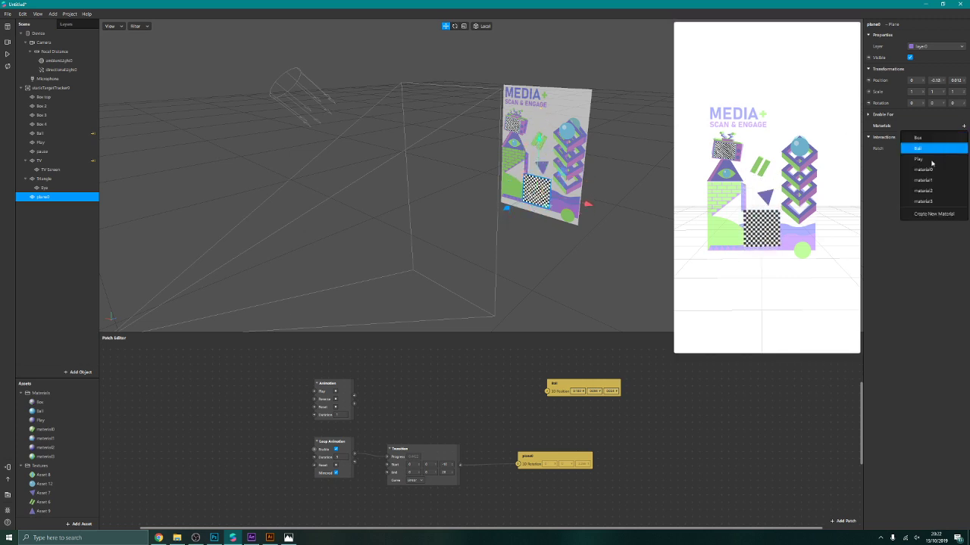
left_click(924, 217)
left_click(888, 139)
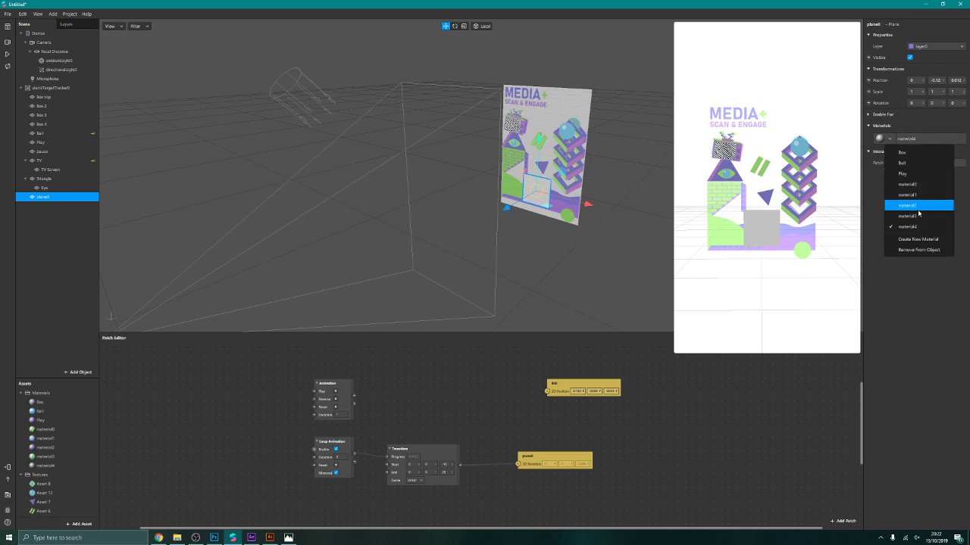
left_click(925, 239)
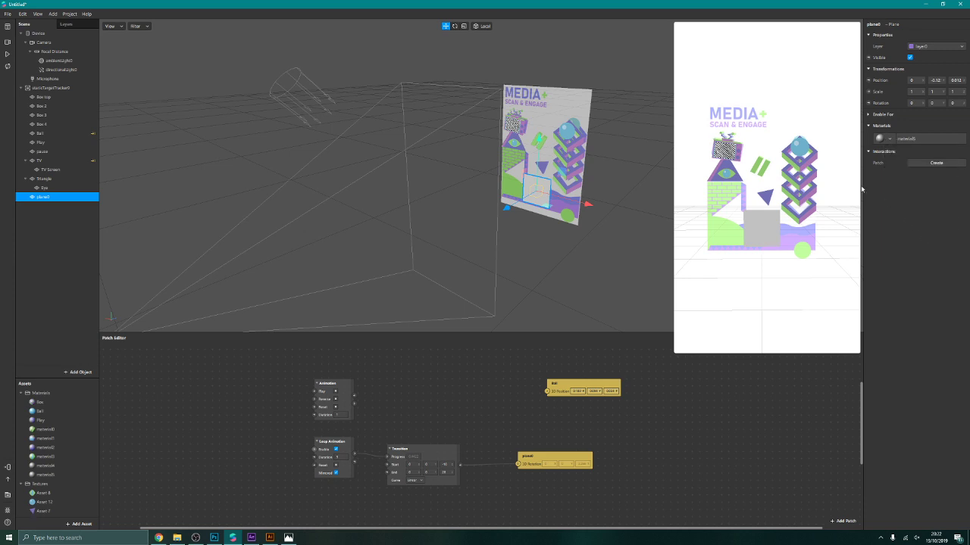
left_click(58, 474)
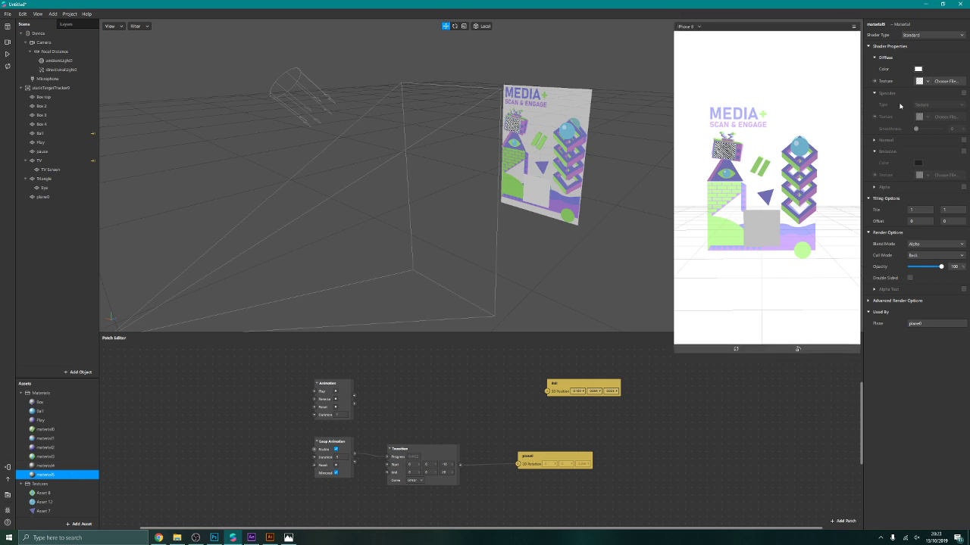
left_click(919, 81)
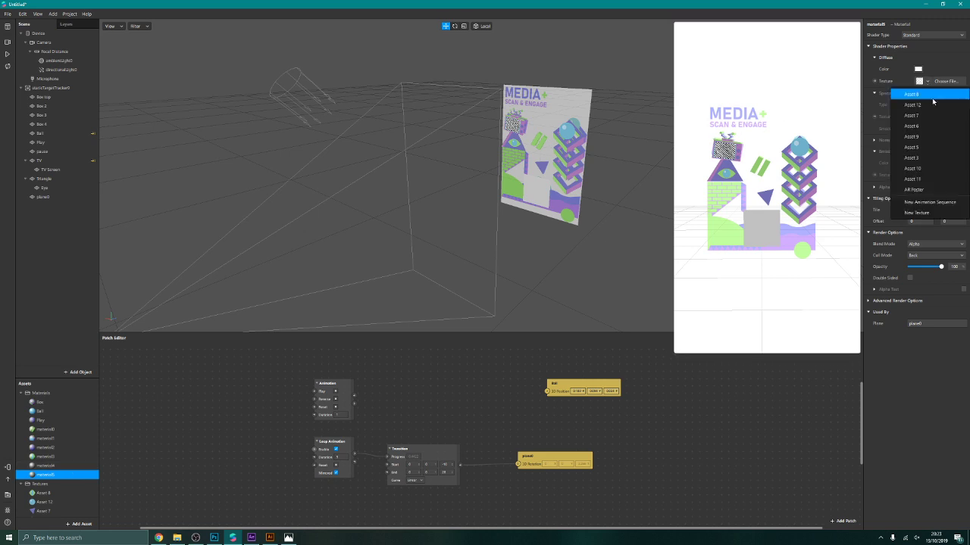
scroll(61, 451, "down", 4)
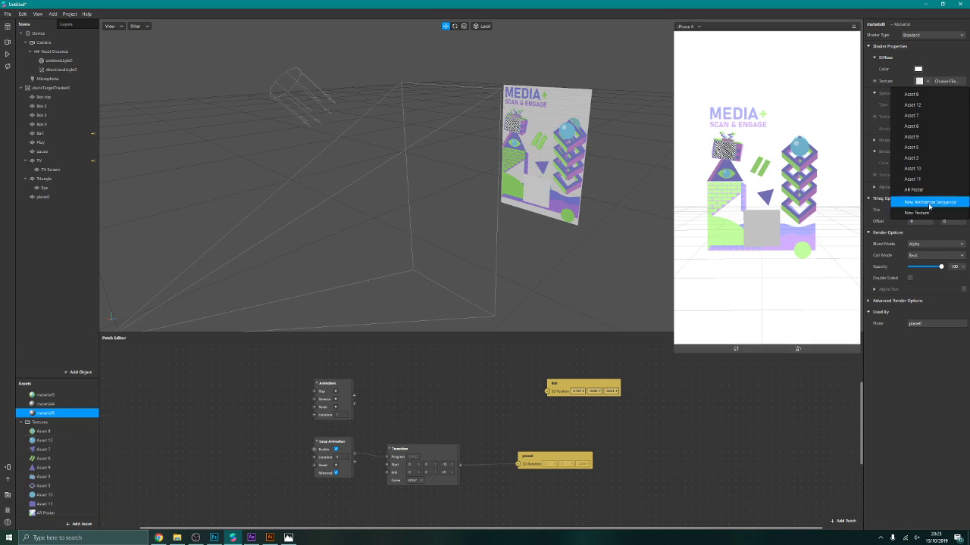
left_click(934, 168)
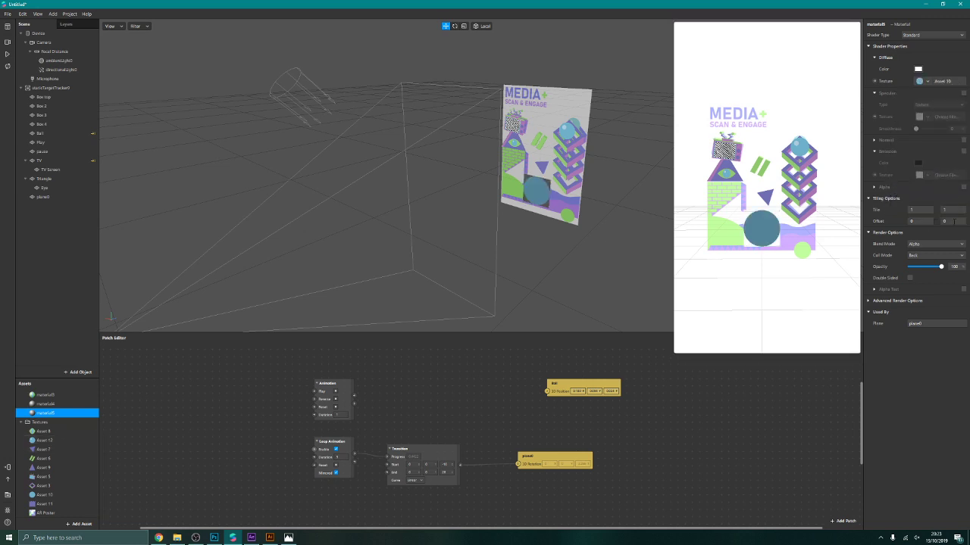
Step: Enable Alpha Test on the material with a cutoff of 21 and set its shader type to Flat
left_click(963, 288)
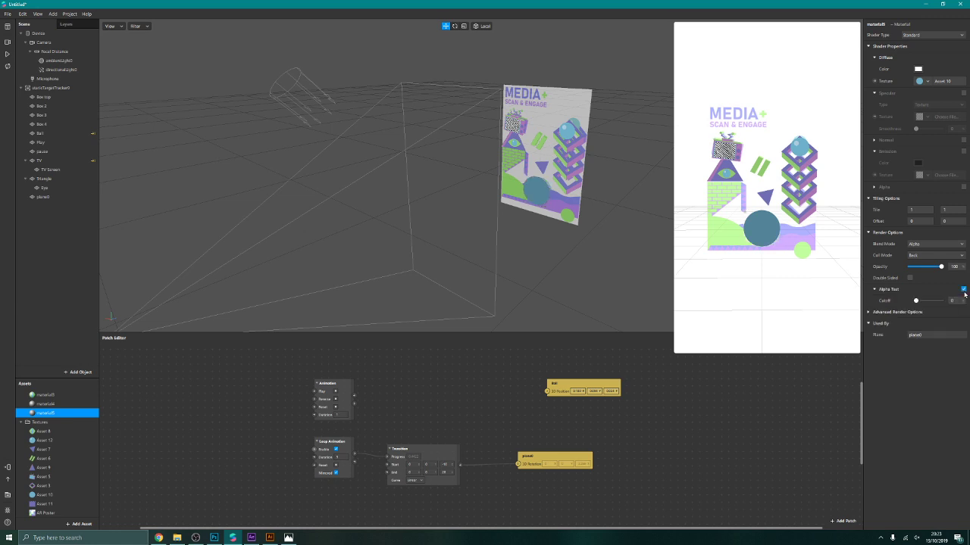
left_click_drag(918, 301, 921, 303)
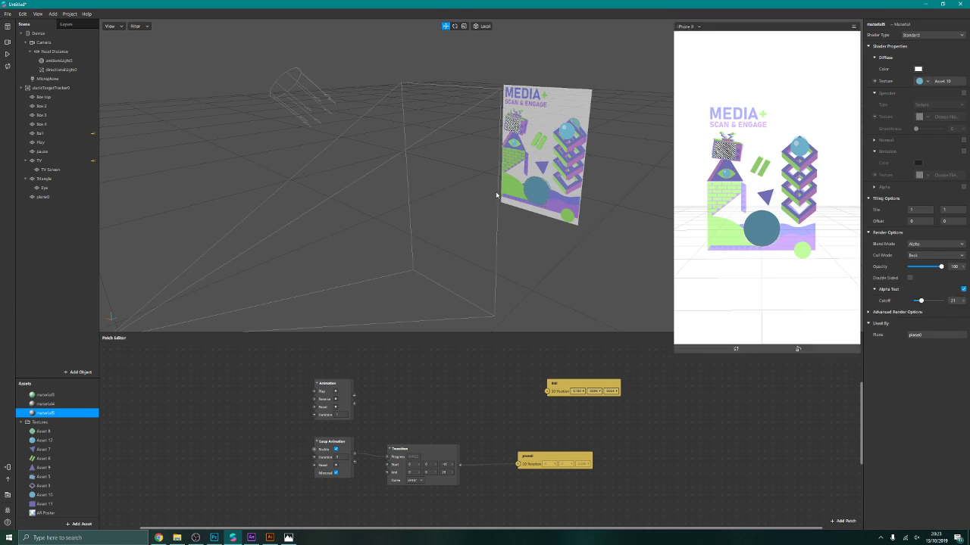
left_click(931, 35)
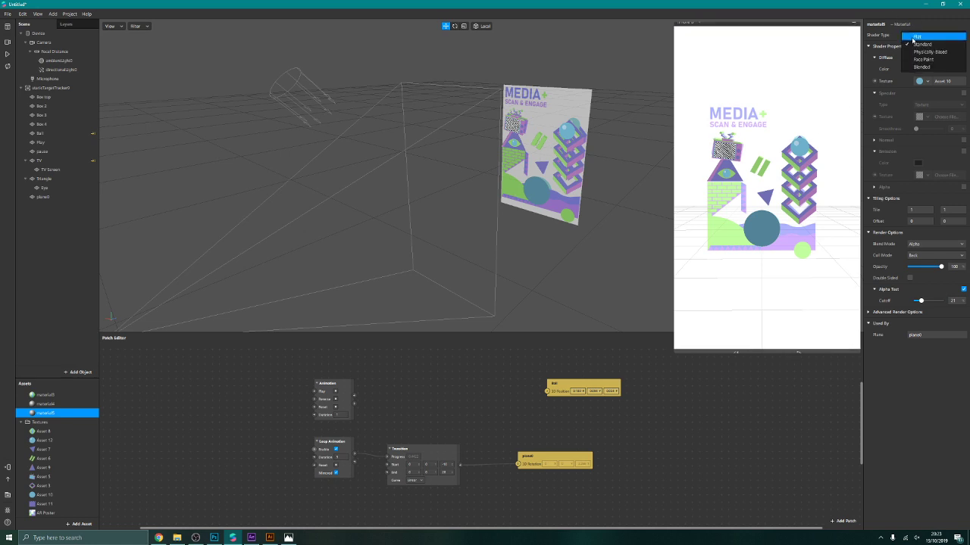
left_click(918, 44)
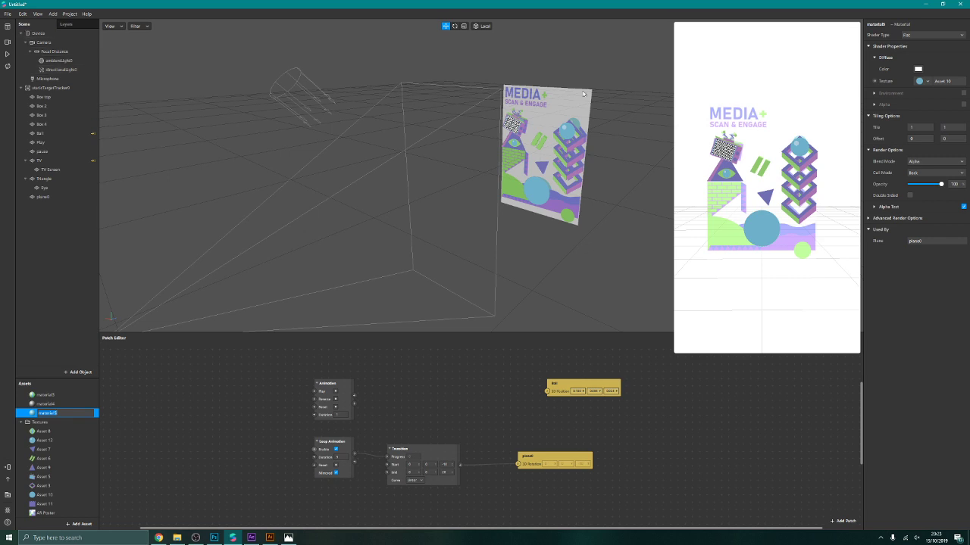
Step: Scale the blue circle plane down uniformly to about 0.88 and nudge it to about 0.004 in X
key("r")
left_click(538, 195)
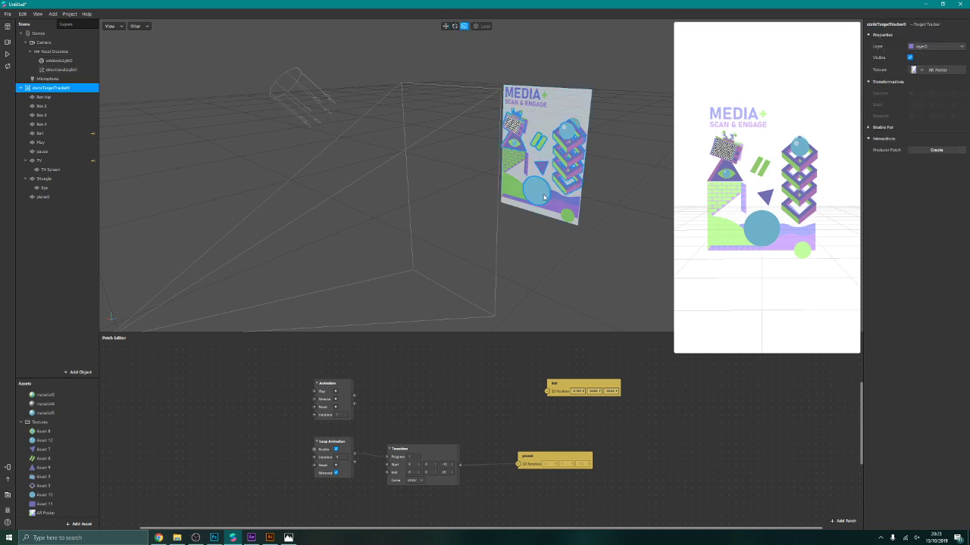
left_click(51, 198)
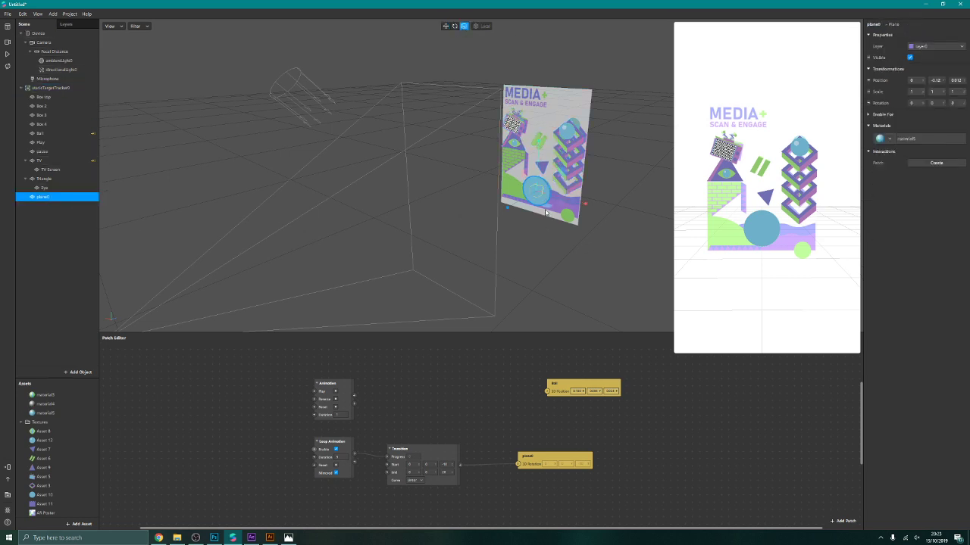
left_click_drag(536, 190, 586, 205)
left_click(446, 26)
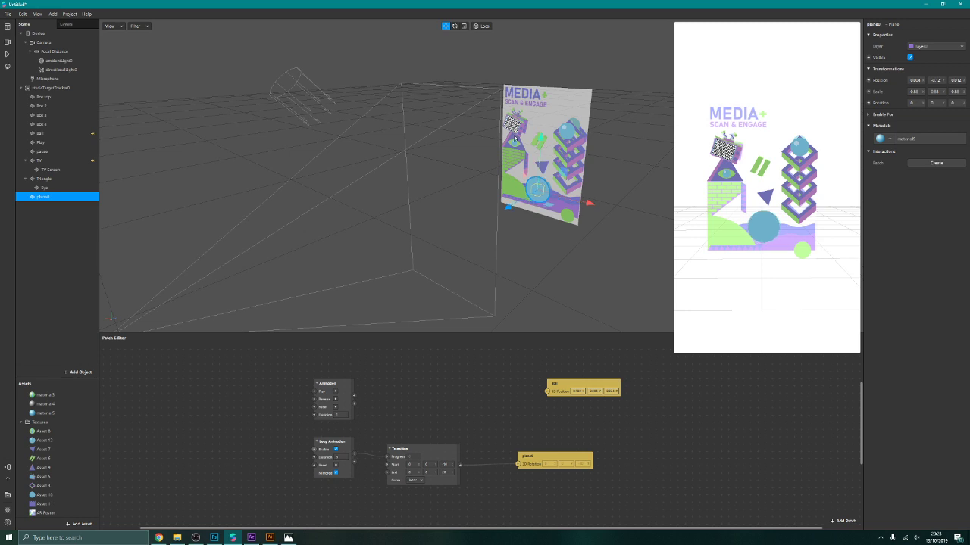
left_click(63, 220)
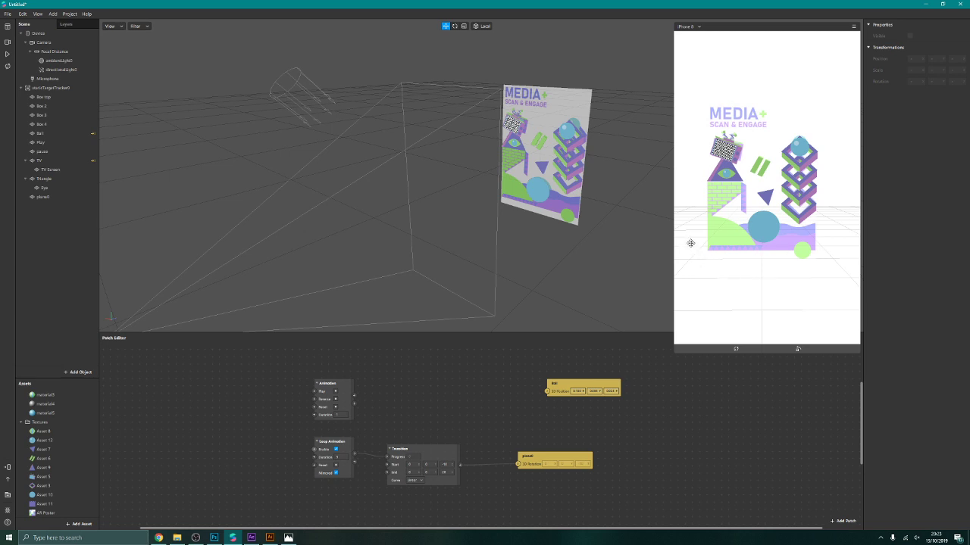
Step: Rename the blue circle plane in the scene to Sun
left_click(55, 200)
right_click(55, 198)
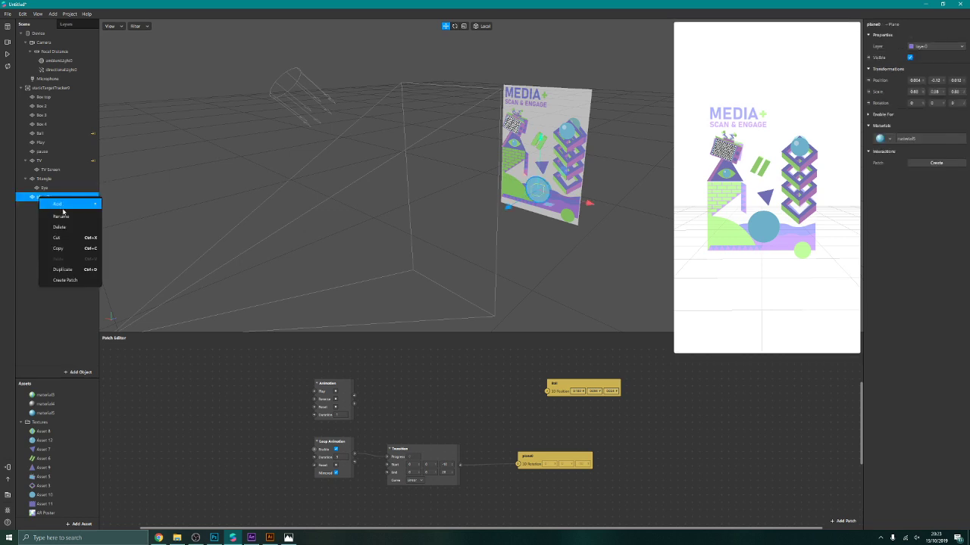
left_click(74, 214)
type("Su")
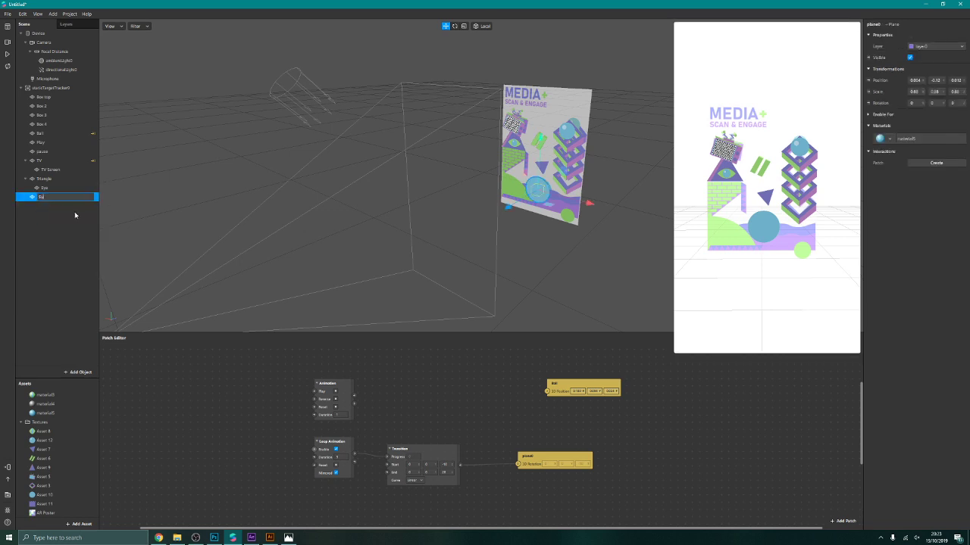
type("n")
left_click(66, 217)
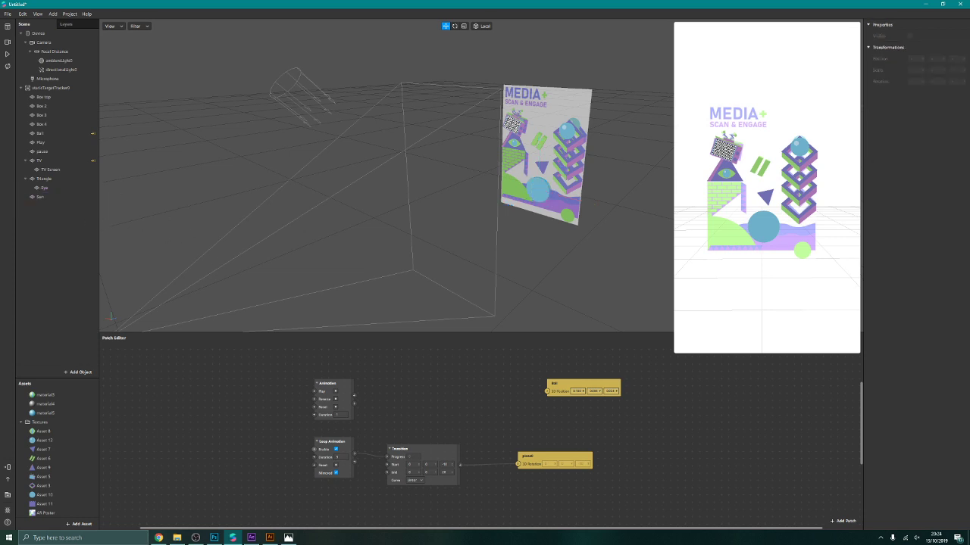
Step: Add a new plane from Sun, move it directly under the target tracker and lower it to about -0.14 in Y
left_click(42, 199)
right_click(41, 199)
mouse_move(86, 211)
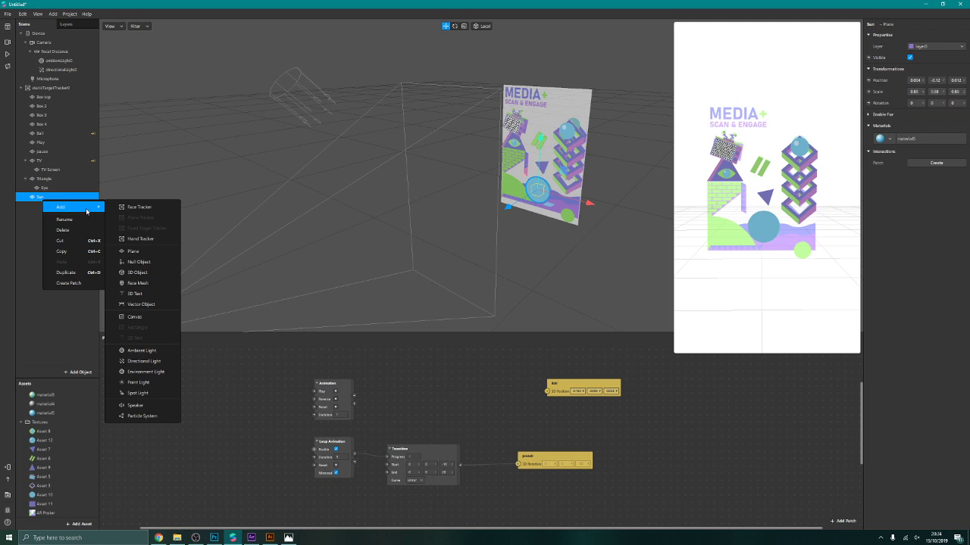
left_click(129, 251)
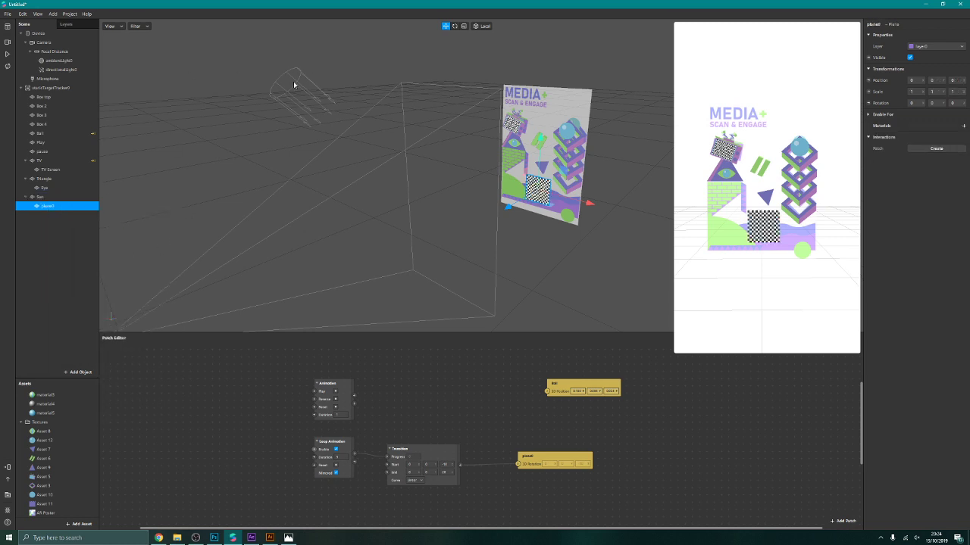
left_click_drag(65, 82, 46, 87)
left_click_drag(540, 145, 542, 152)
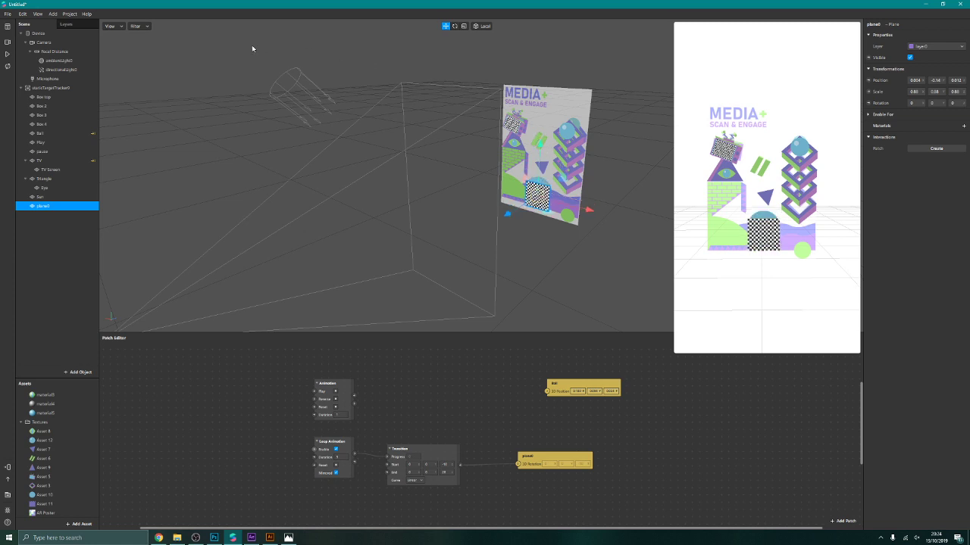
Step: Stretch the new plane to a scale of about 2 in X and shift it to about 0.042 in X
left_click(465, 26)
left_click_drag(588, 210, 666, 218)
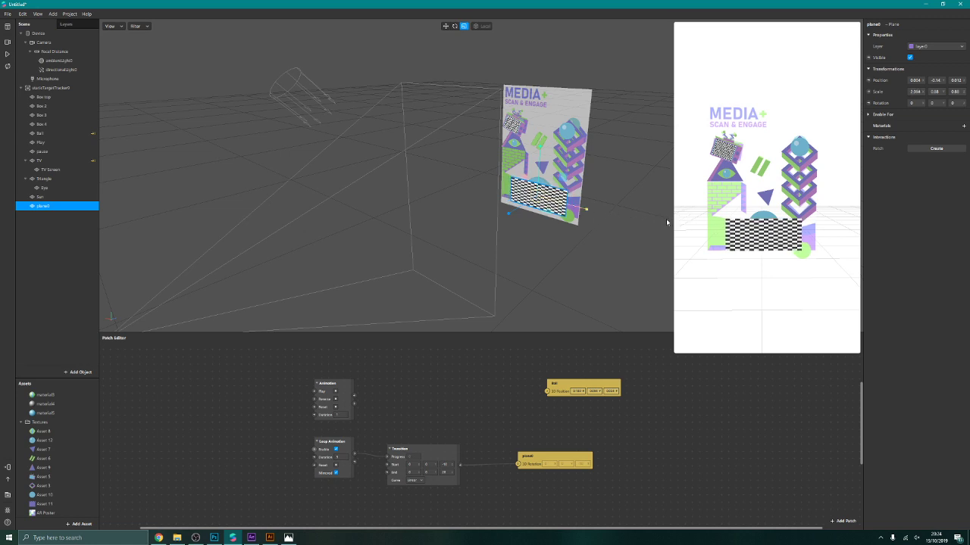
left_click(446, 25)
left_click_drag(587, 210, 599, 212)
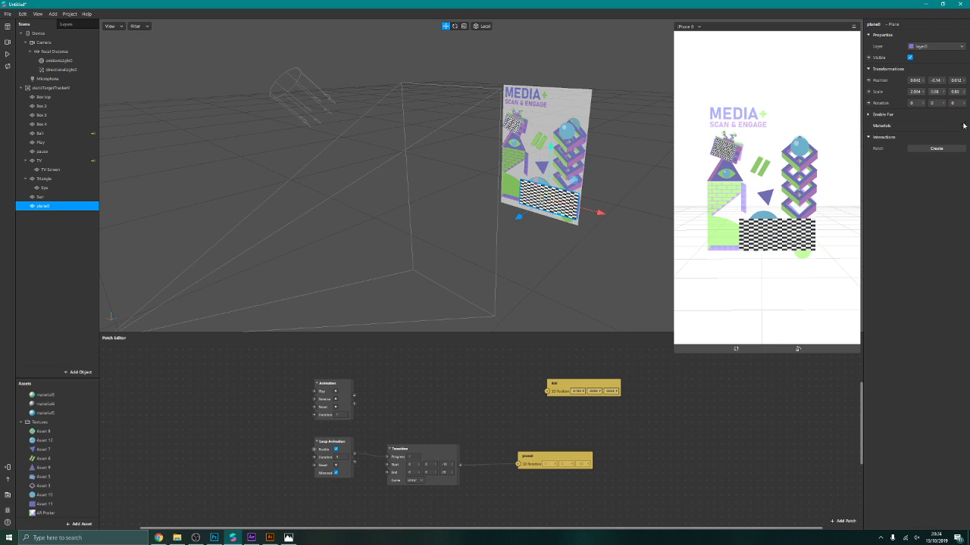
Step: Create a new material for the stretched plane and set its diffuse texture to Asset 11
left_click(963, 126)
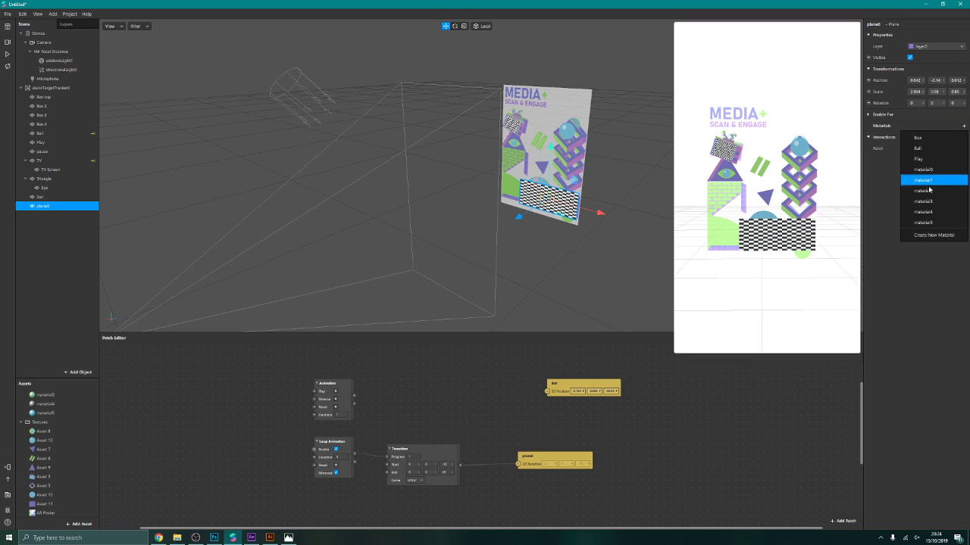
left_click(932, 235)
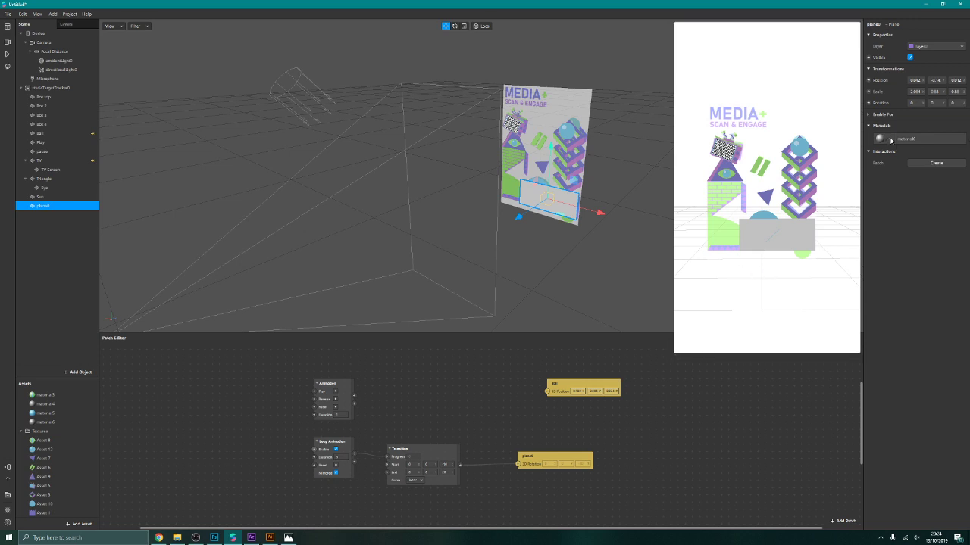
double_click(49, 417)
left_click(49, 421)
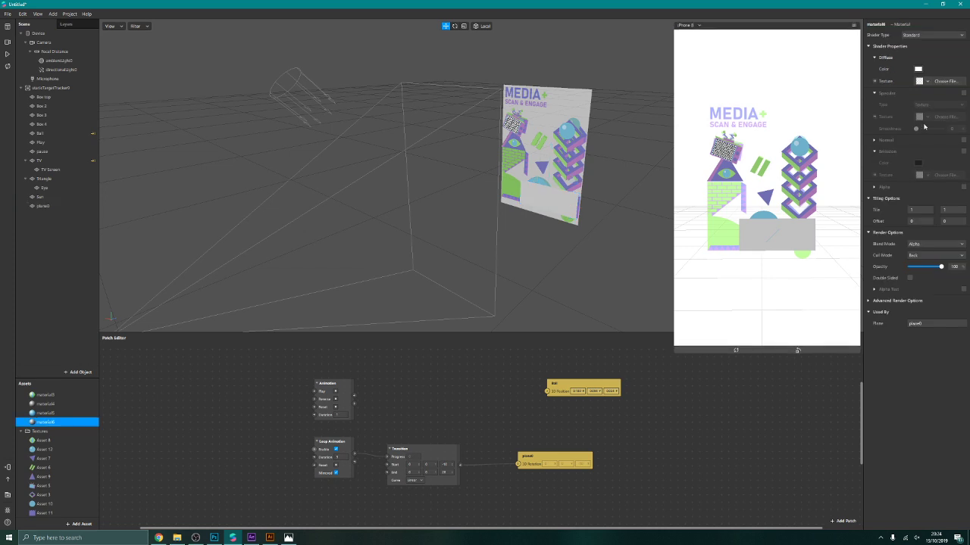
left_click(924, 81)
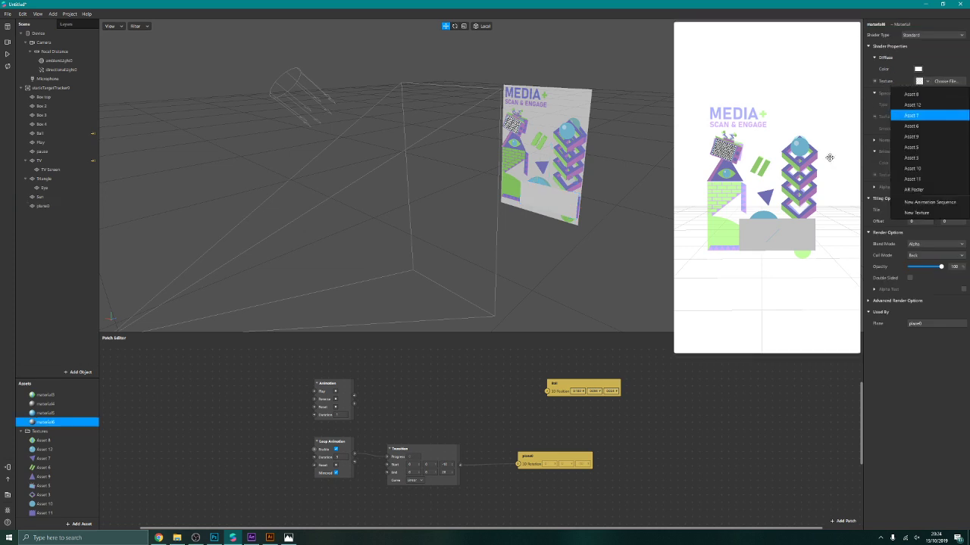
scroll(65, 466, "down", 1)
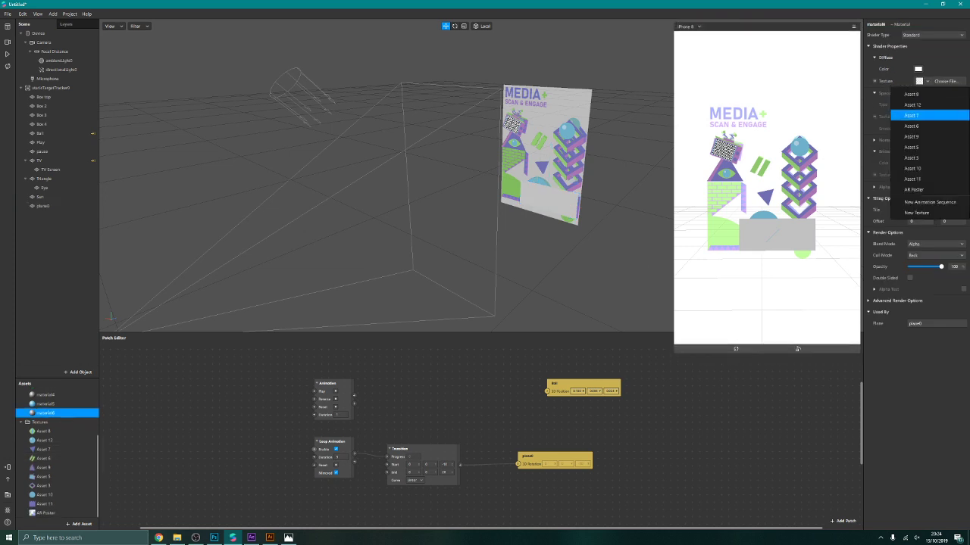
left_click(913, 179)
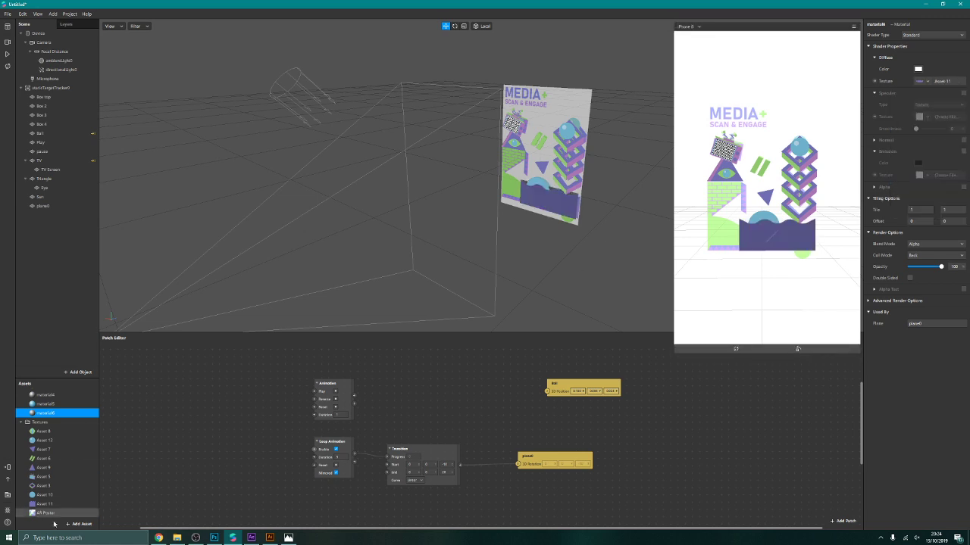
Step: Set the shader type of the wave plane's material to Flat
right_click(52, 434)
left_click(43, 406)
left_click(44, 415)
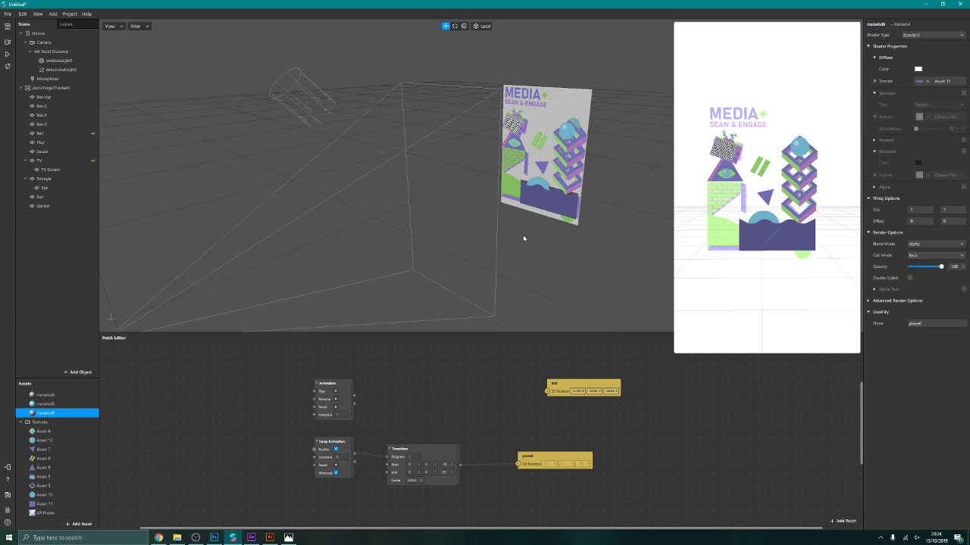
left_click(555, 217)
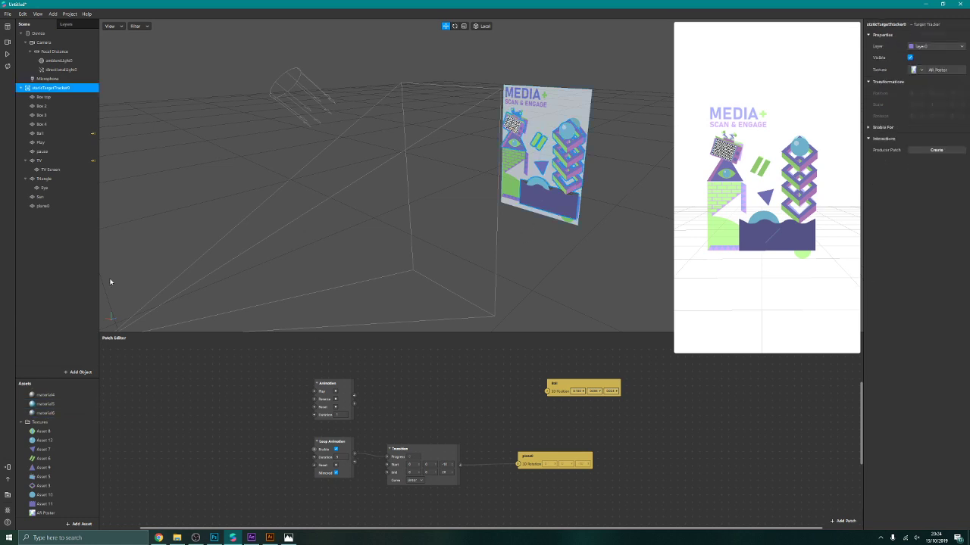
left_click(44, 414)
left_click(931, 35)
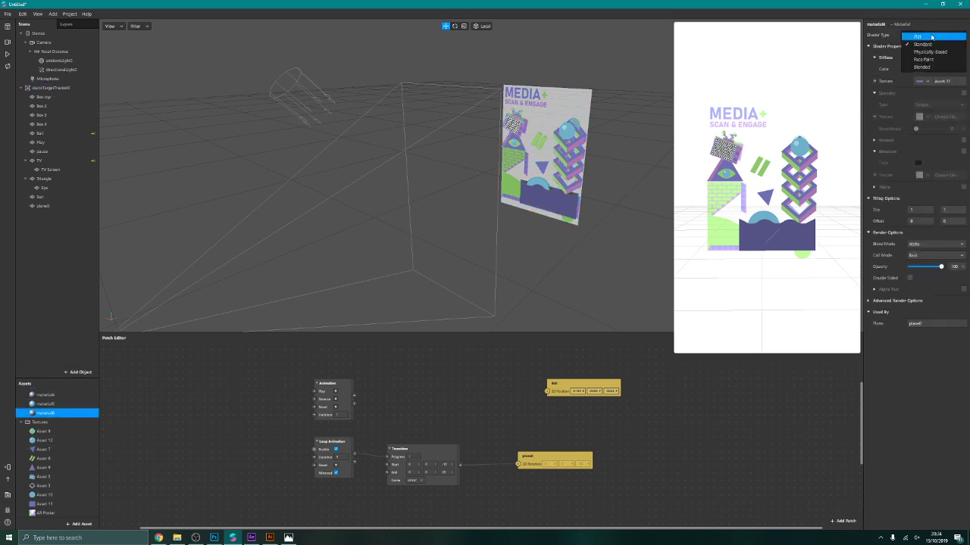
left_click(931, 36)
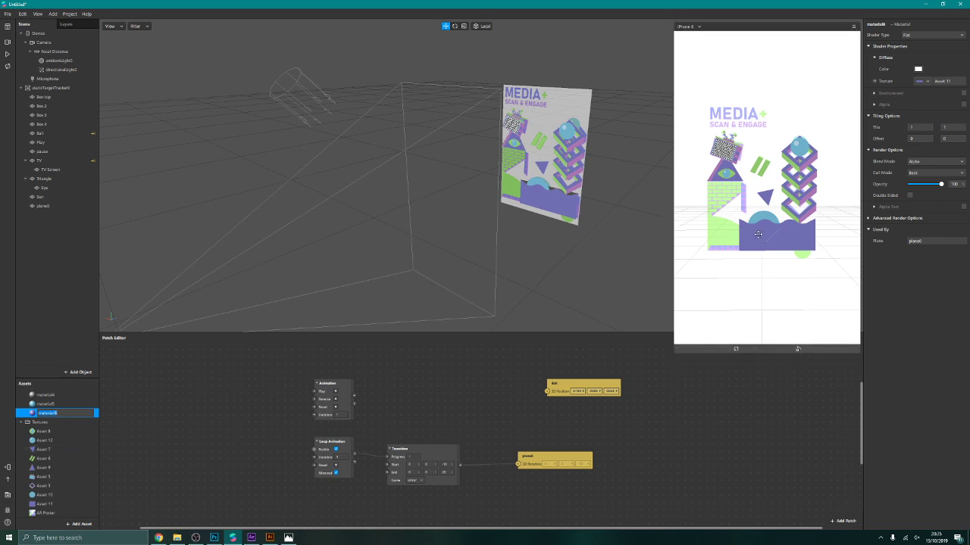
Step: Widen the wave plane to about 2.6 in X, reduce its height slightly and shift it to about 0.014 in X
left_click(68, 206)
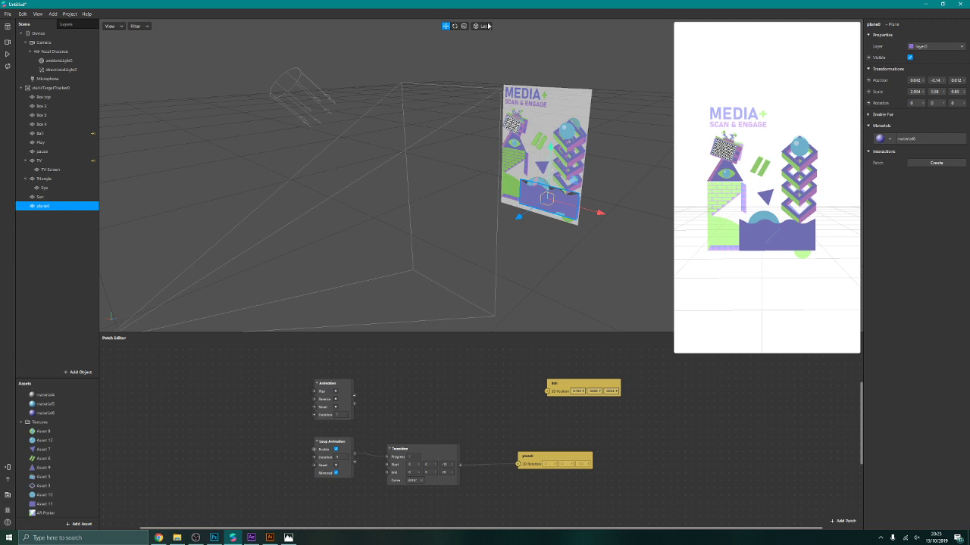
left_click(463, 27)
mouse_move(552, 151)
left_mouse_down()
mouse_move(553, 166)
mouse_move(553, 156)
left_mouse_up()
mouse_move(598, 212)
left_mouse_down()
mouse_move(615, 213)
mouse_move(594, 213)
left_mouse_up()
key("w")
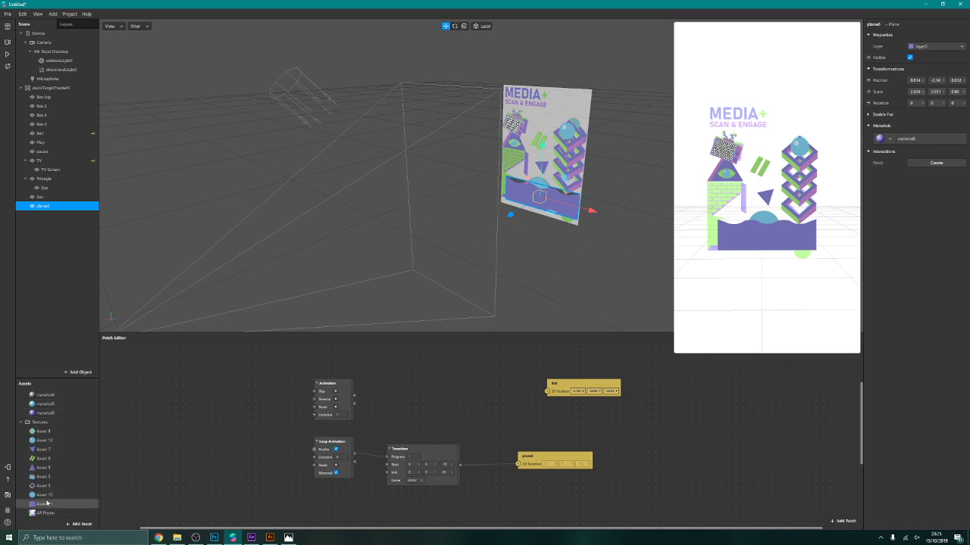
Step: Enable Alpha Test on the wave plane's material with a cutoff of about 16
double_click(47, 413)
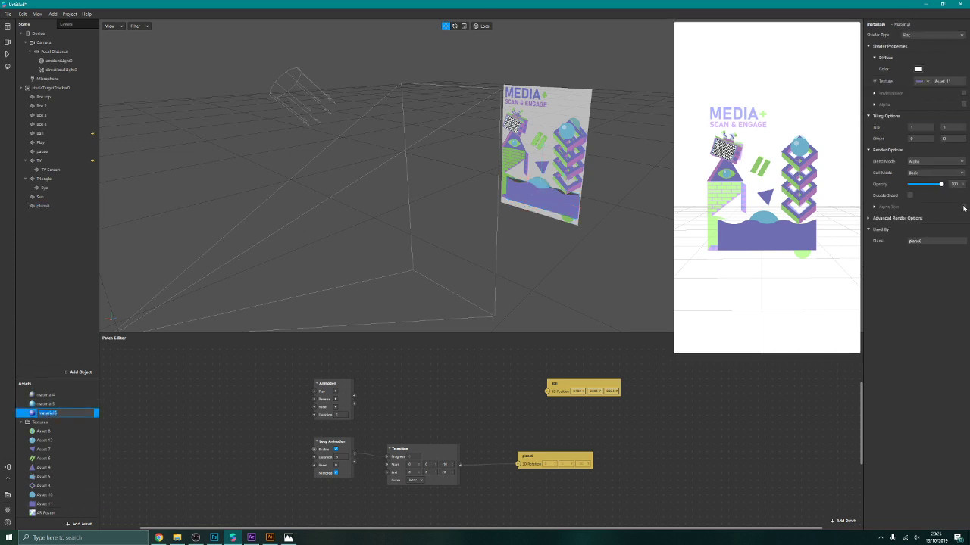
left_click(962, 206)
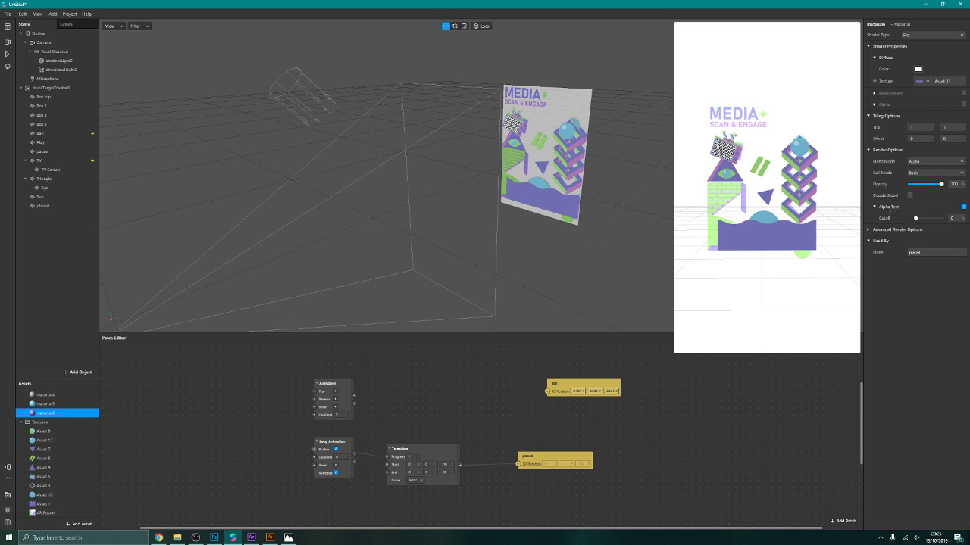
left_click_drag(915, 218, 920, 220)
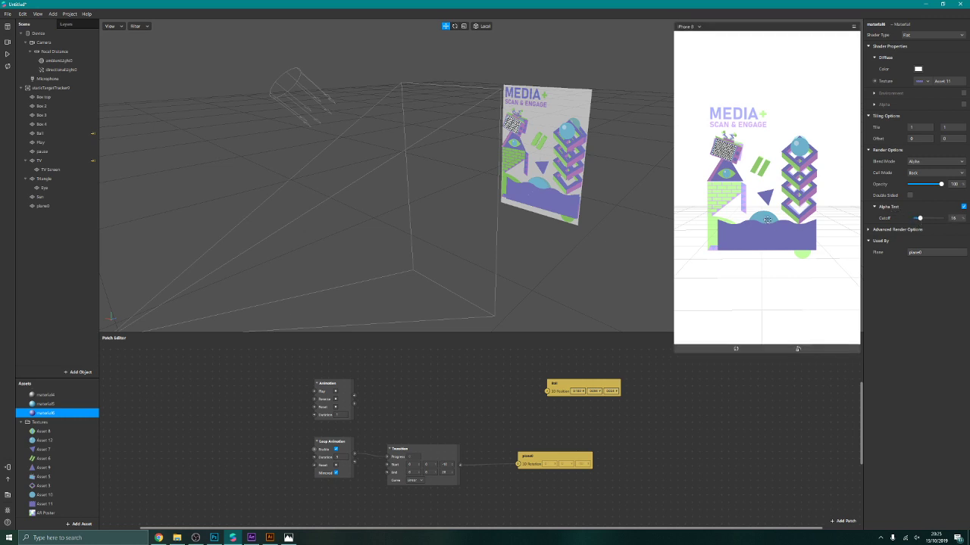
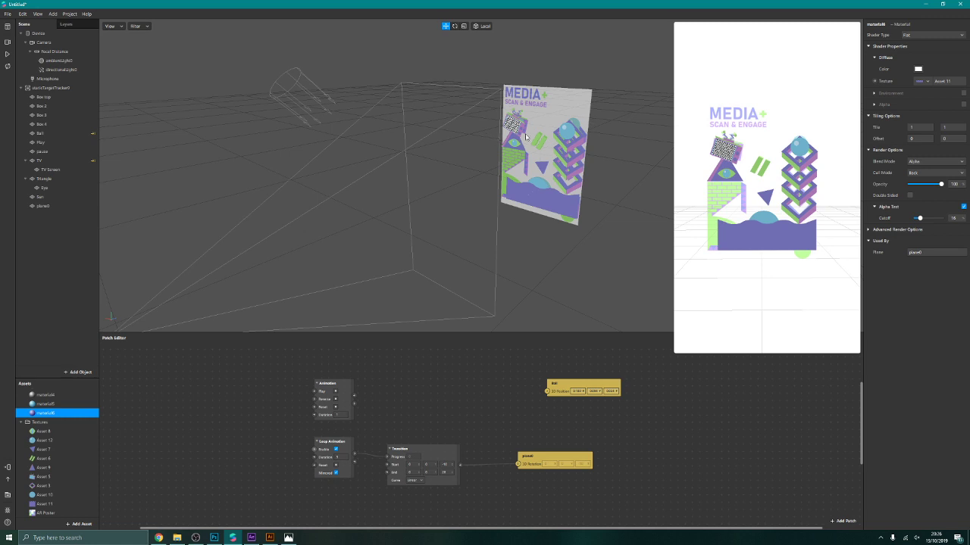
left_click(536, 195)
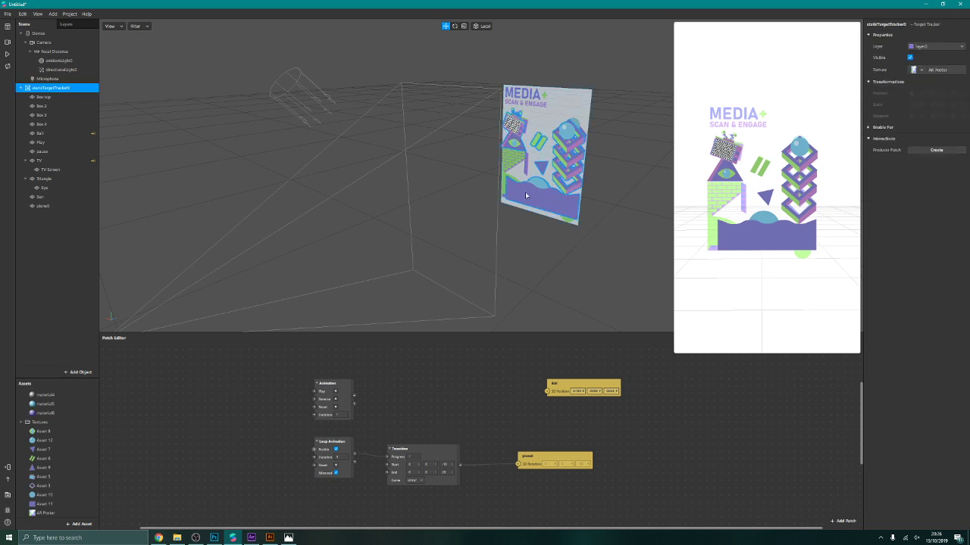
left_click(472, 221)
left_click(56, 206)
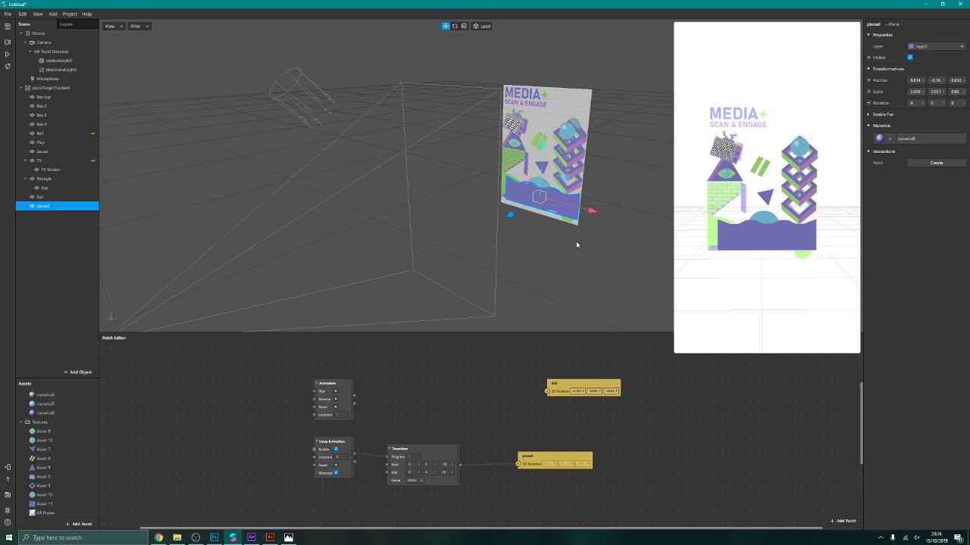
Step: Add a canvas to the target tracker and place a rectangle inside it
left_click(42, 89)
right_click(42, 90)
mouse_move(87, 94)
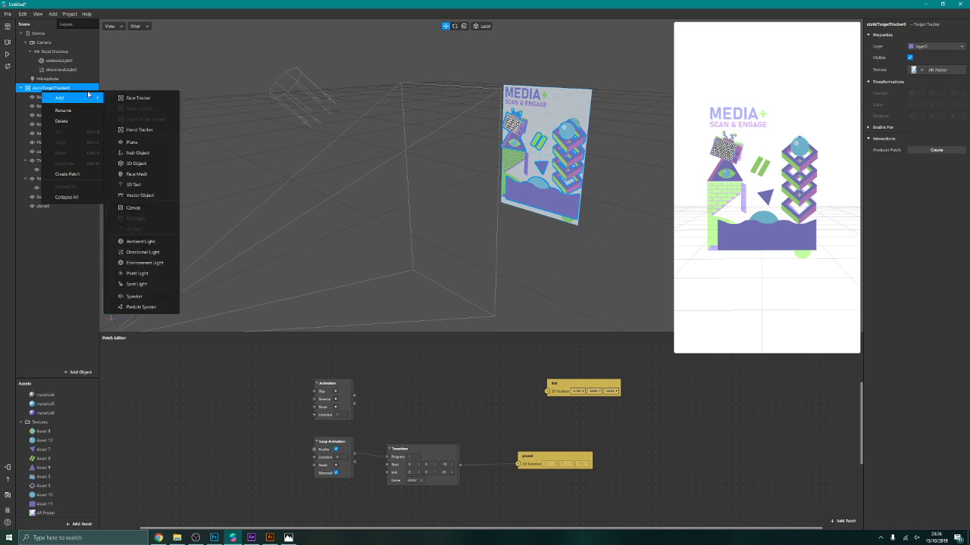
left_click(133, 207)
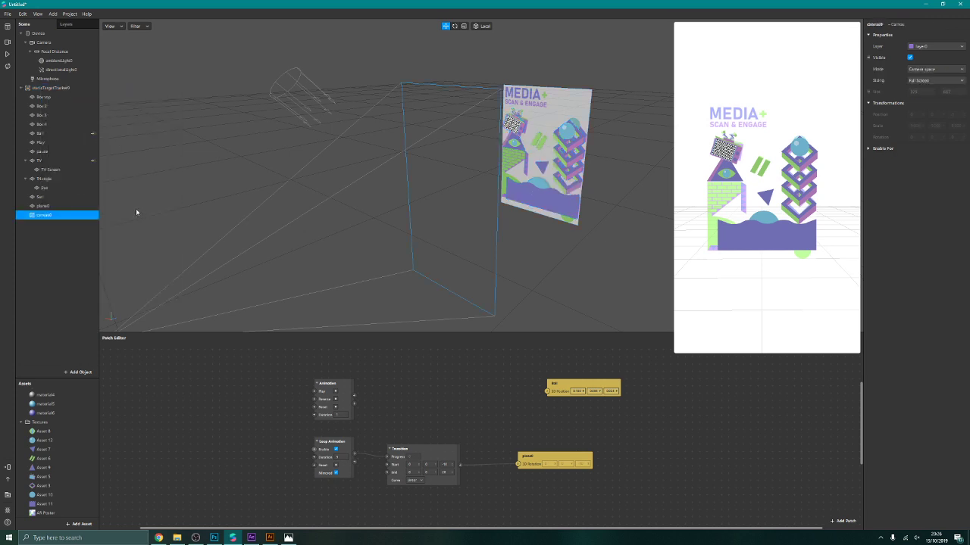
right_click(50, 215)
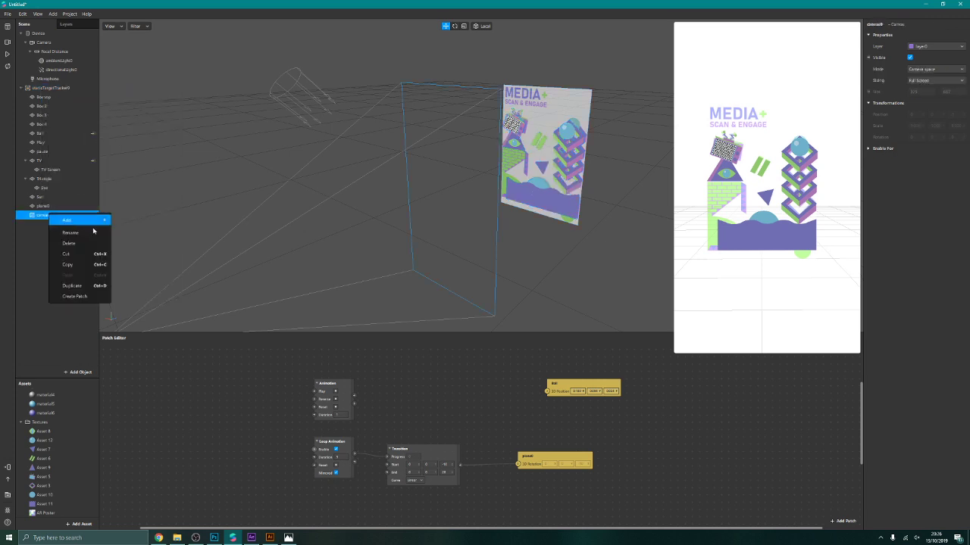
mouse_move(89, 221)
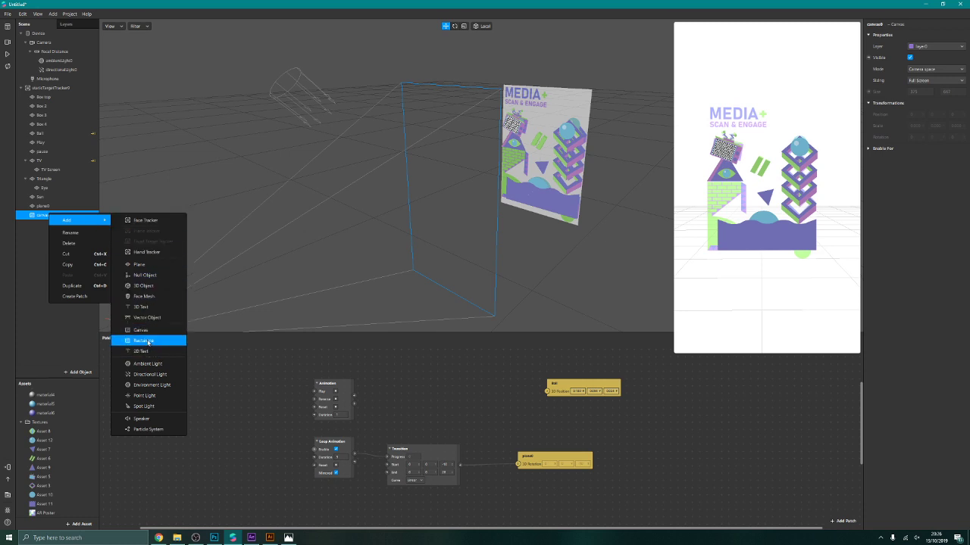
left_click(144, 340)
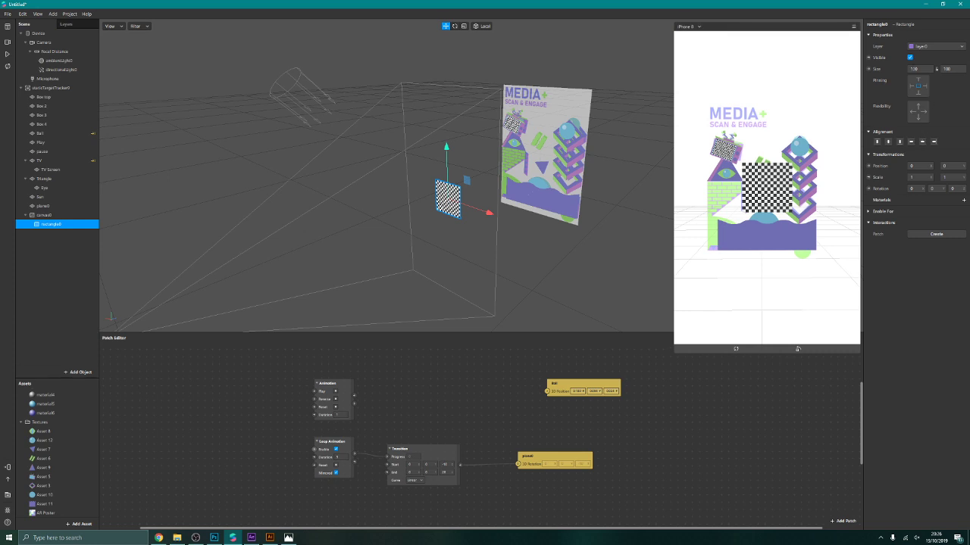
Step: Size the rectangle to fill the canvas's full width and height, 375 by 667, and make it invisible
left_click(917, 69)
left_click(919, 80)
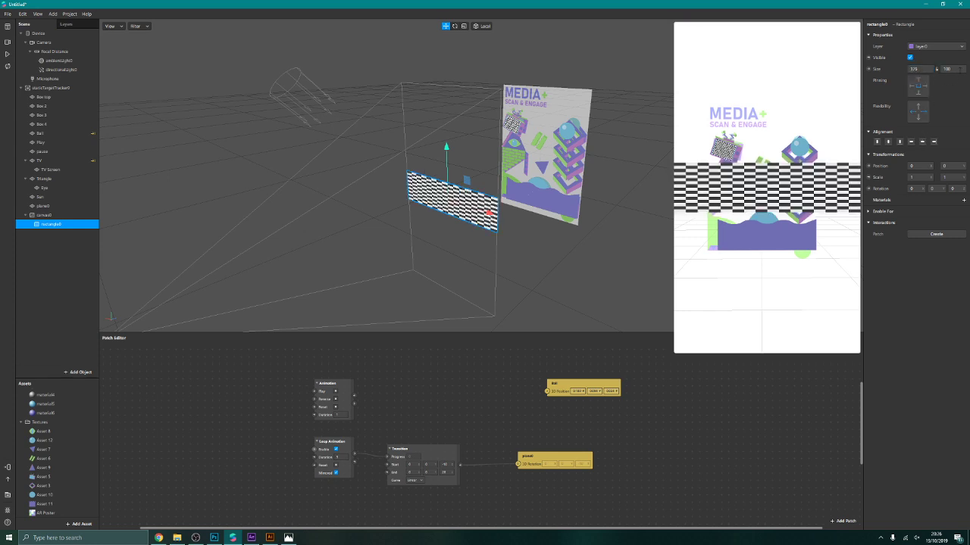
left_click(947, 69)
left_click(948, 81)
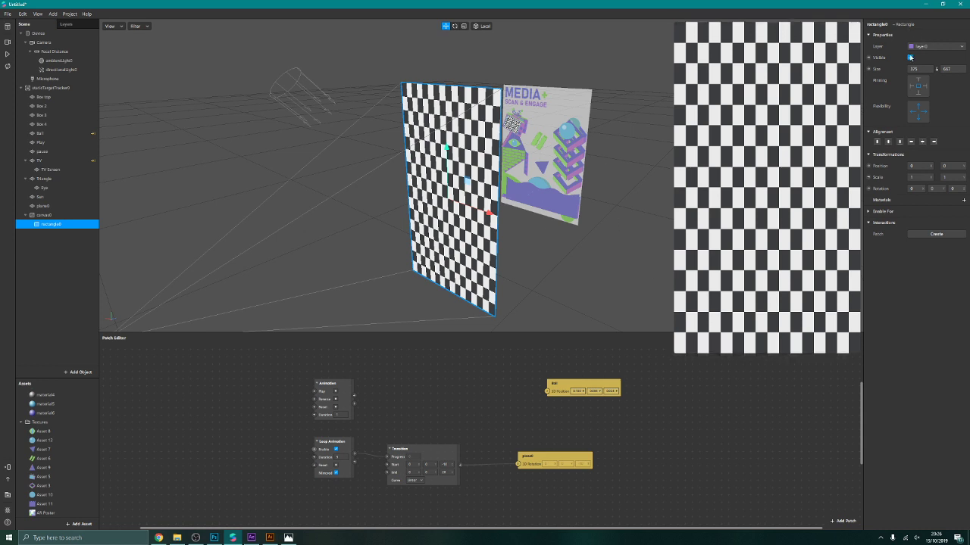
left_click(911, 58)
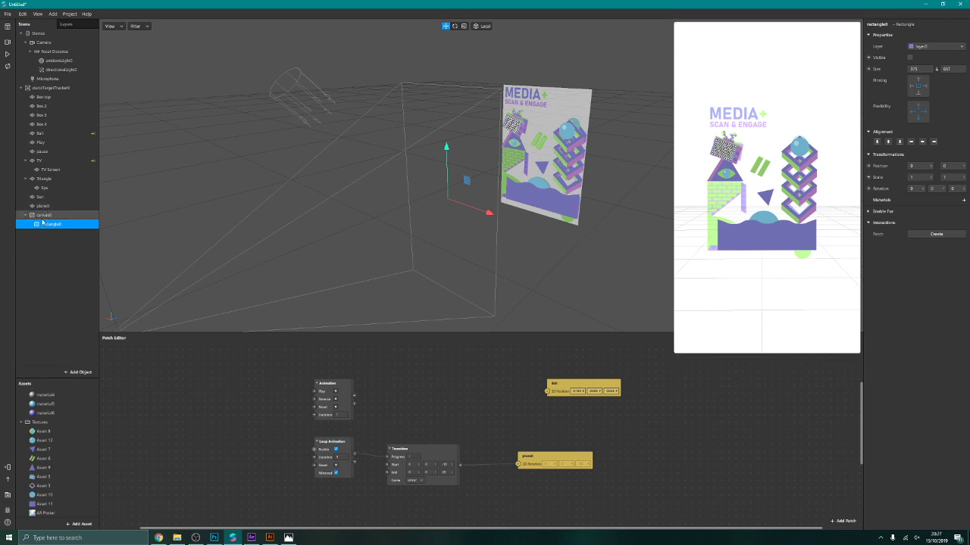
left_click(42, 217)
right_click(43, 217)
mouse_move(75, 223)
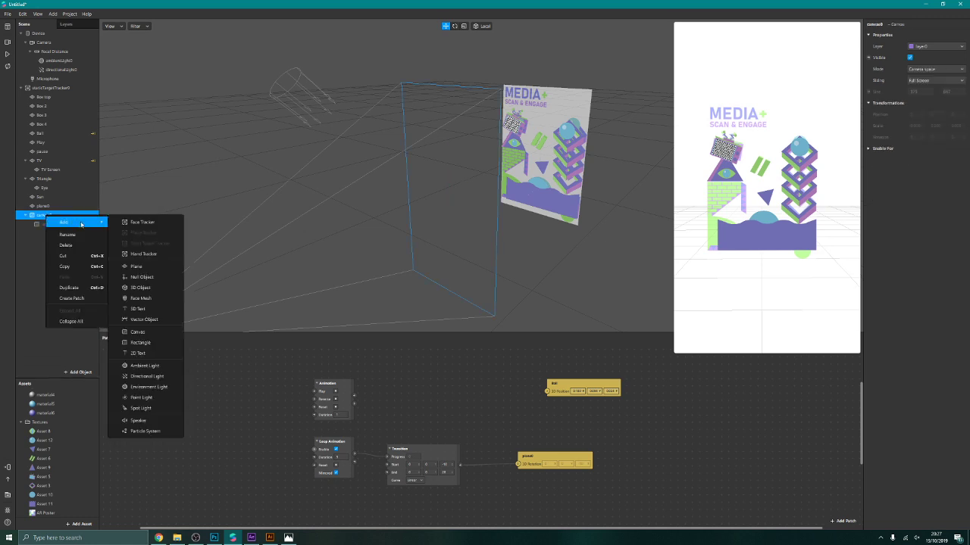
left_click(151, 309)
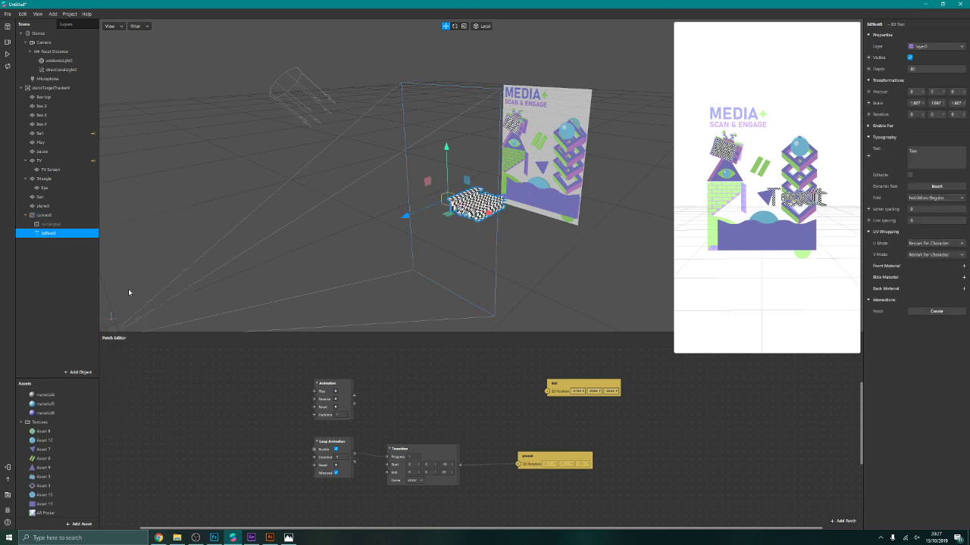
Step: Add a 2D text object inside the canvas
left_click(55, 216)
right_click(55, 216)
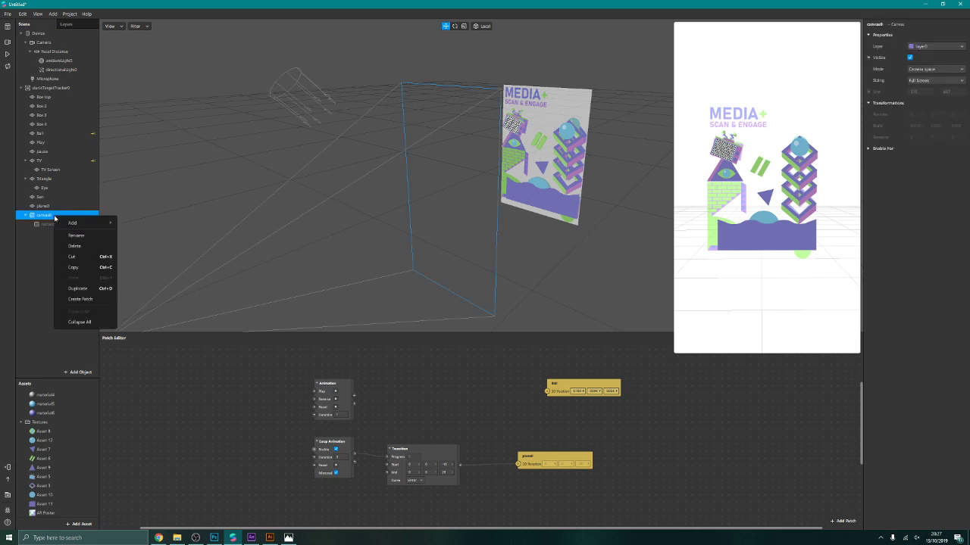
mouse_move(89, 229)
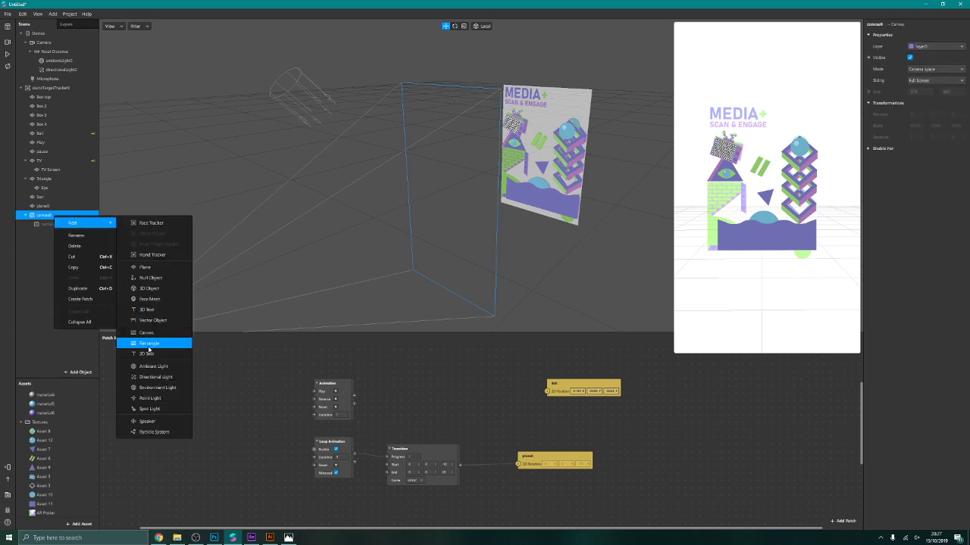
left_click(152, 355)
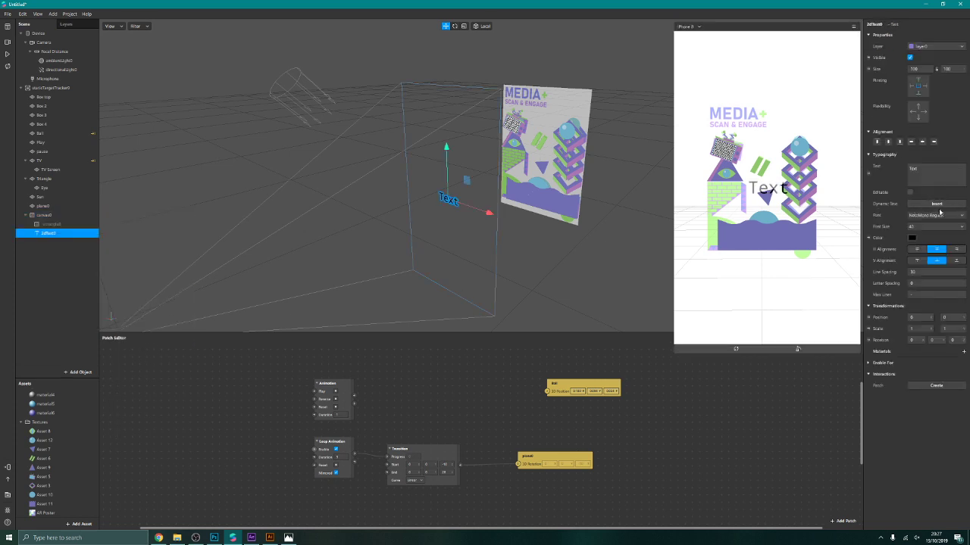
Step: Insert the Date (Long) dynamic text into the 2D text and remove the placeholder word
left_click(936, 204)
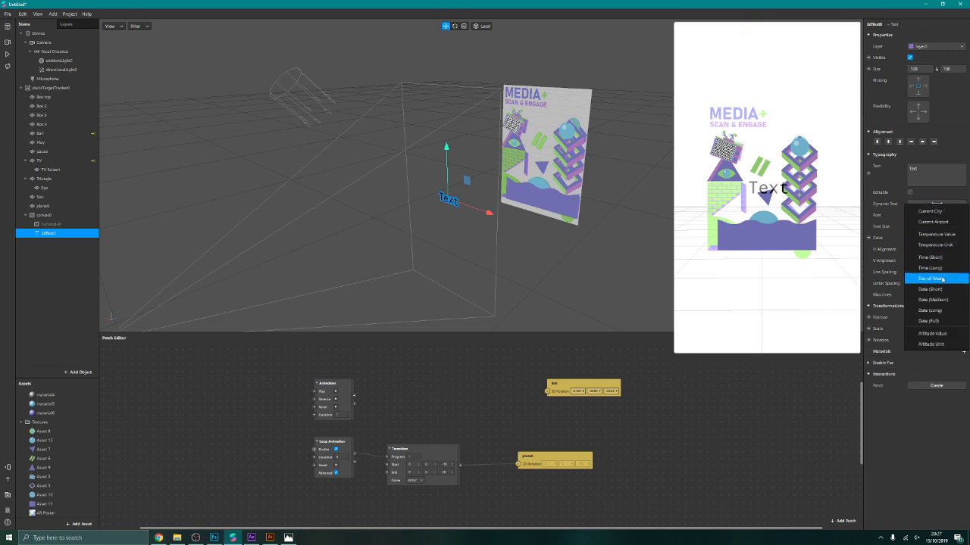
left_click(932, 310)
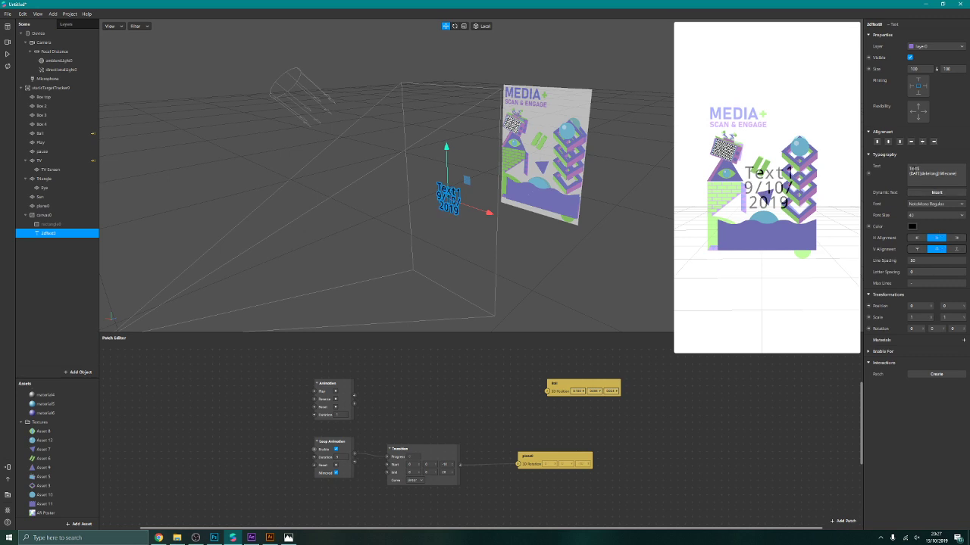
double_click(914, 168)
key("Delete")
key("Delete")
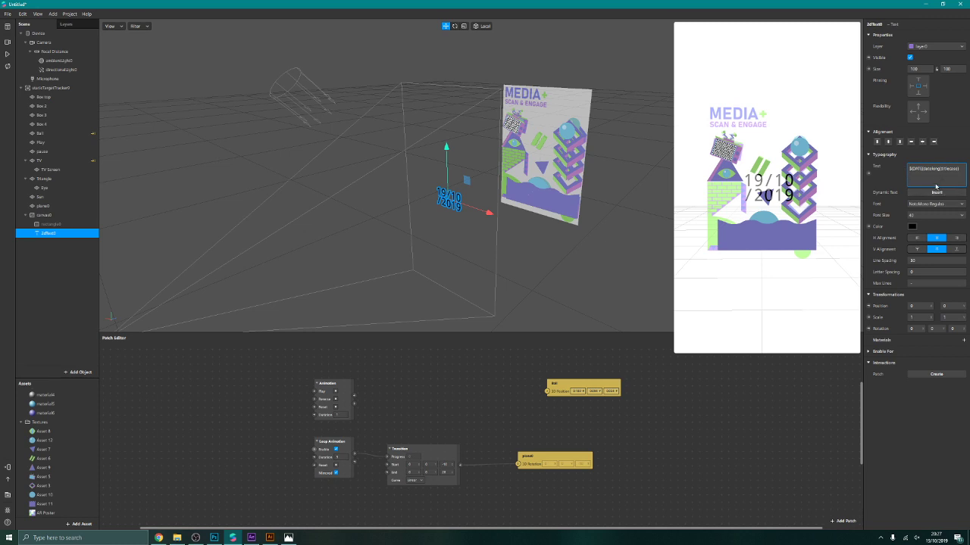
Step: Set the date text's font size to Scale to Fit
triple_click(908, 172)
left_click(929, 216)
left_click(930, 218)
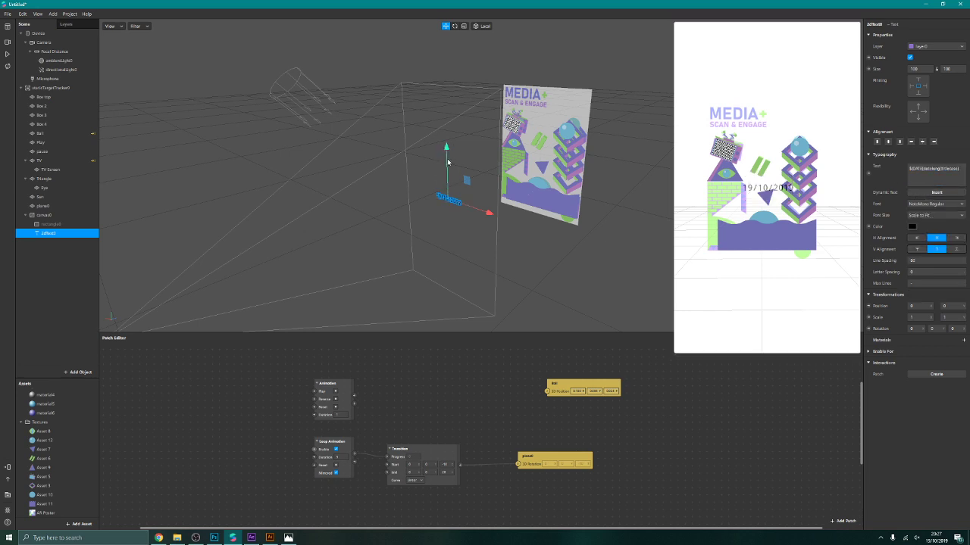
Step: Move the date text into the canvas's lower right corner, at about 127 in X and -317 in Y
left_click_drag(446, 156, 444, 191)
left_click_drag(490, 250, 501, 254)
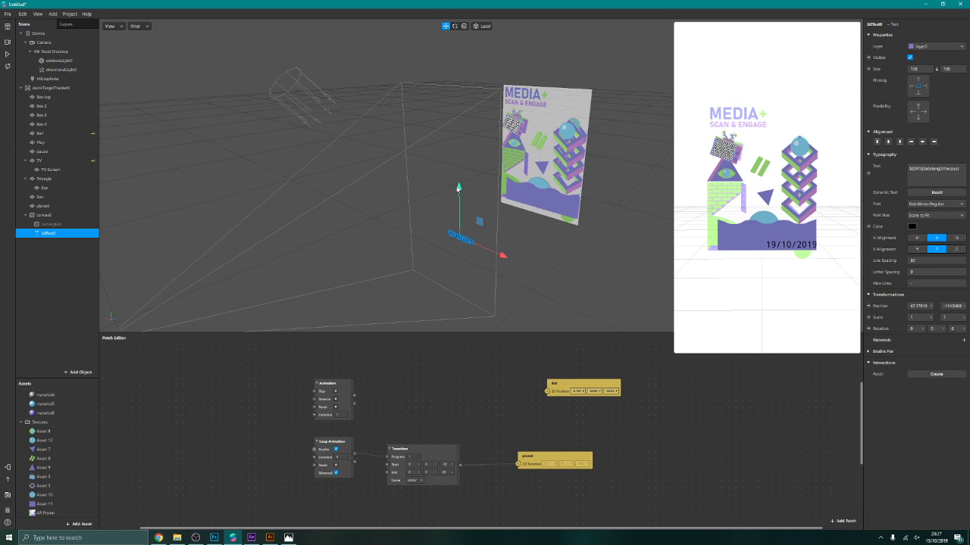
left_click_drag(460, 193, 446, 246)
left_click_drag(505, 319, 532, 328)
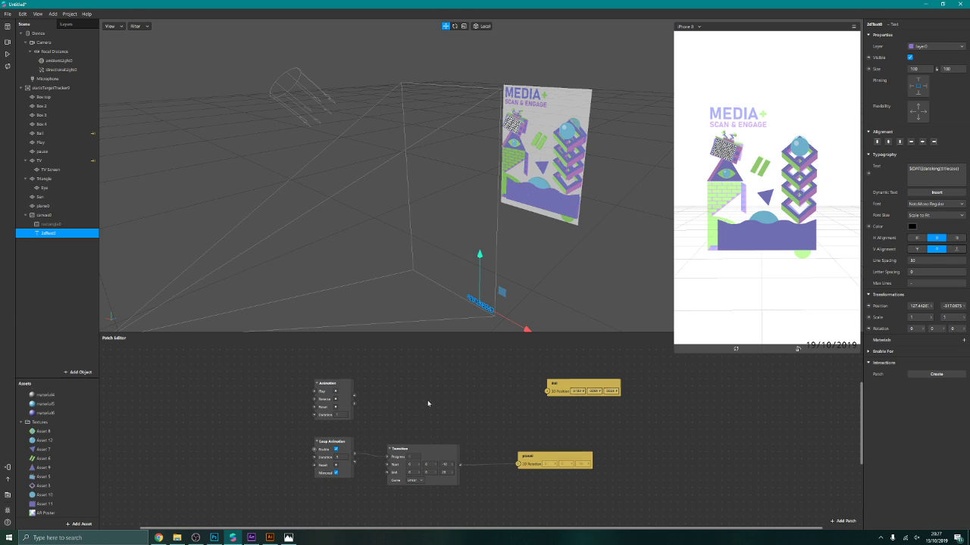
Step: Switch to File Explorer and open the desktop's Animation Tutorial folder to examine the frame images
key("alt+Tab")
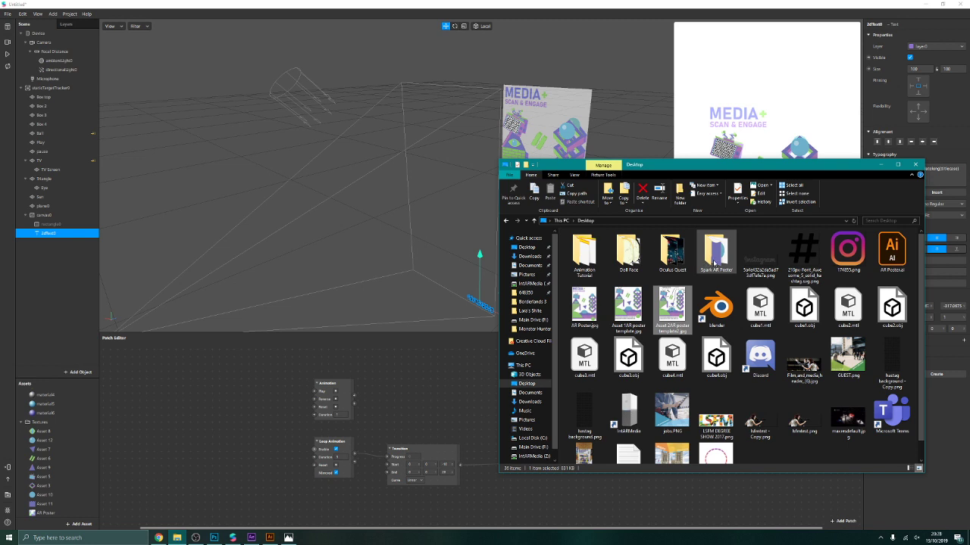
double_click(685, 256)
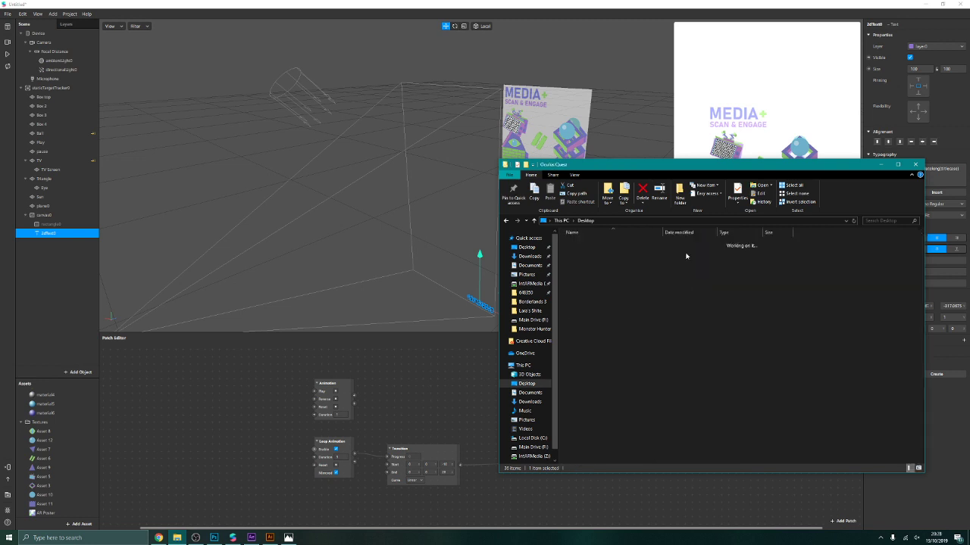
left_click(507, 220)
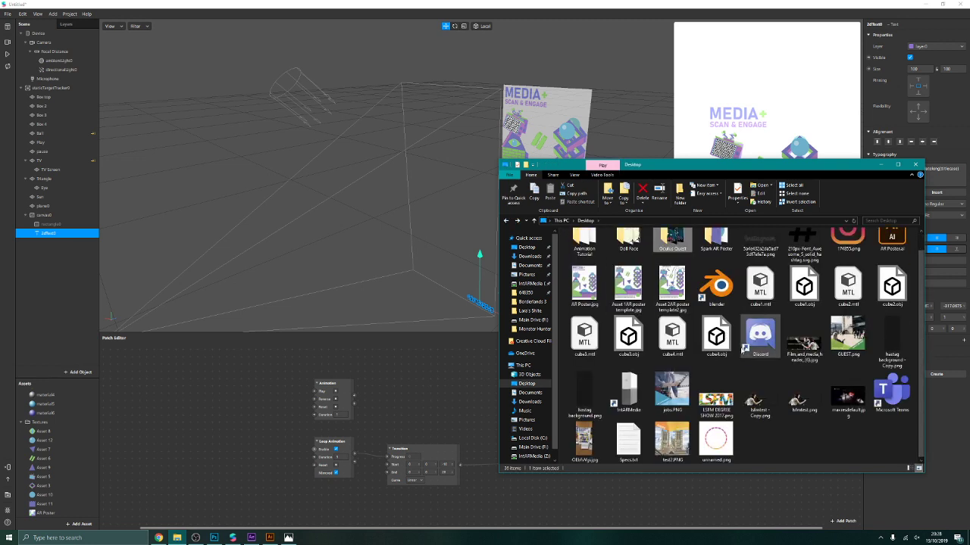
scroll(700, 372, "up", 1)
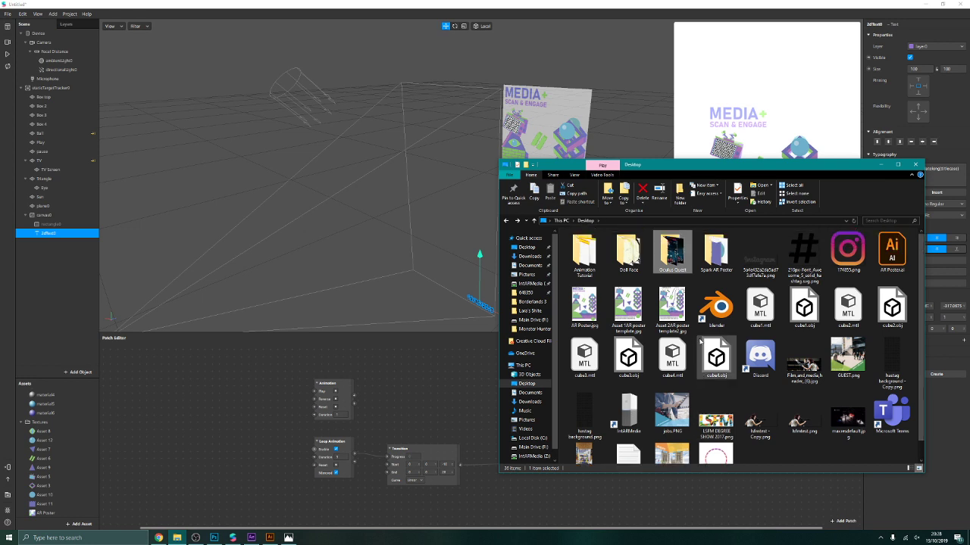
double_click(592, 256)
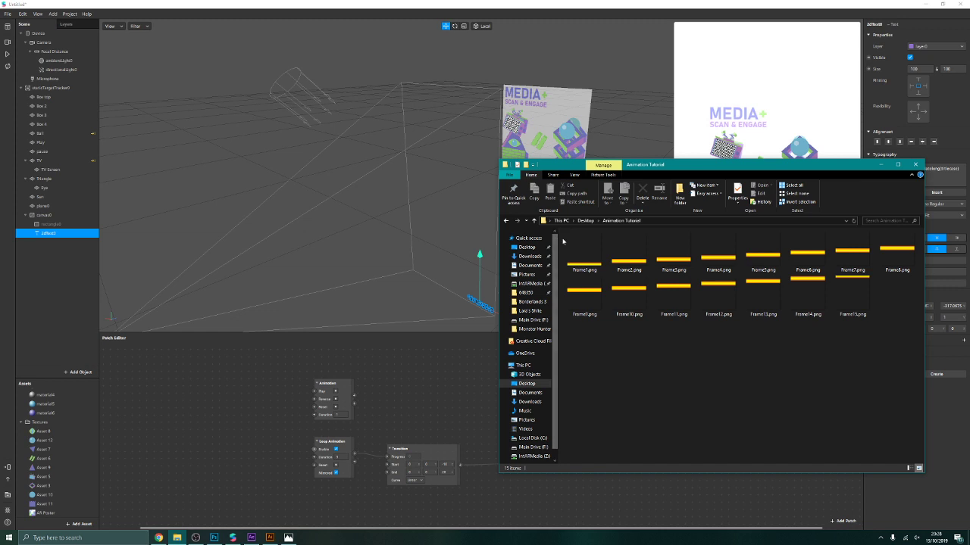
Step: Add an animation sequence asset and load Frame1.png through Frame15.png from the Animation Tutorial folder as its texture
left_click(83, 523)
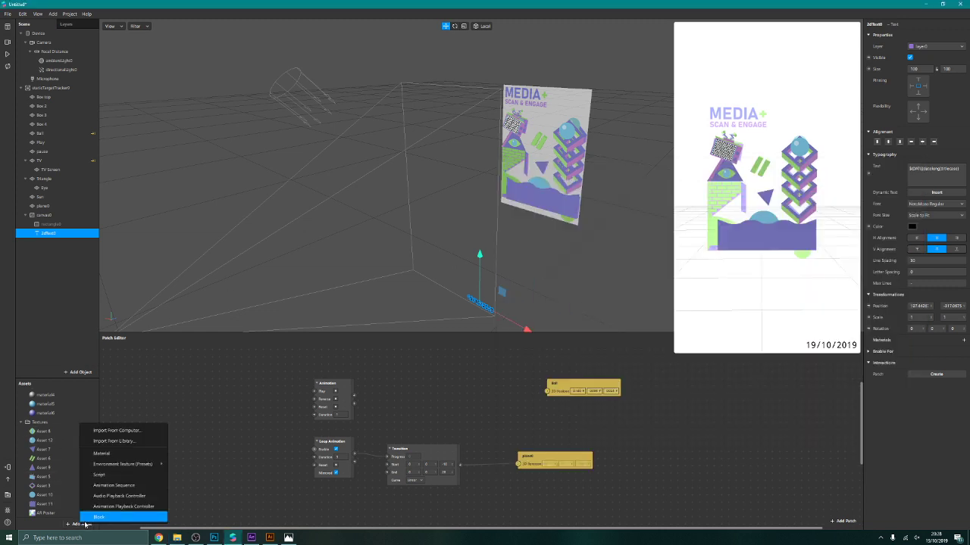
left_click(102, 486)
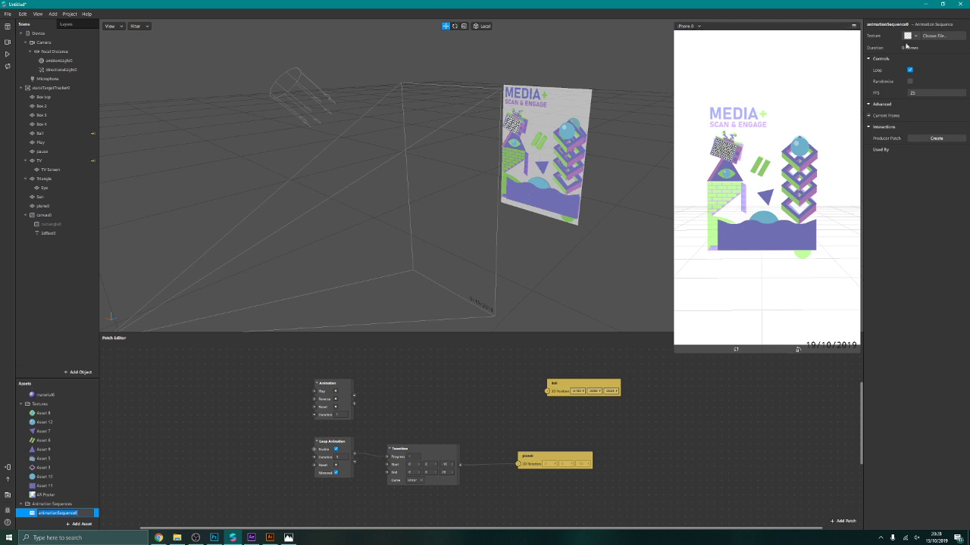
left_click(933, 36)
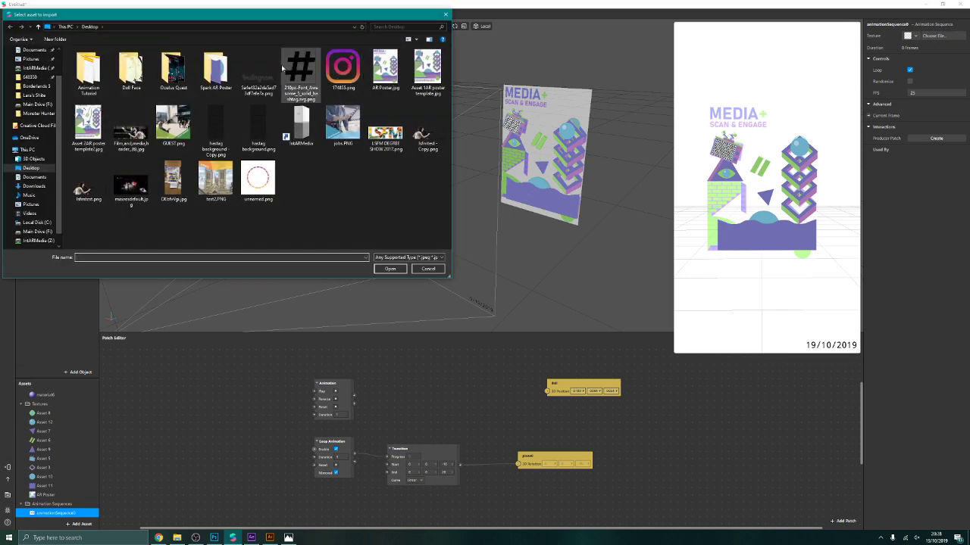
double_click(91, 73)
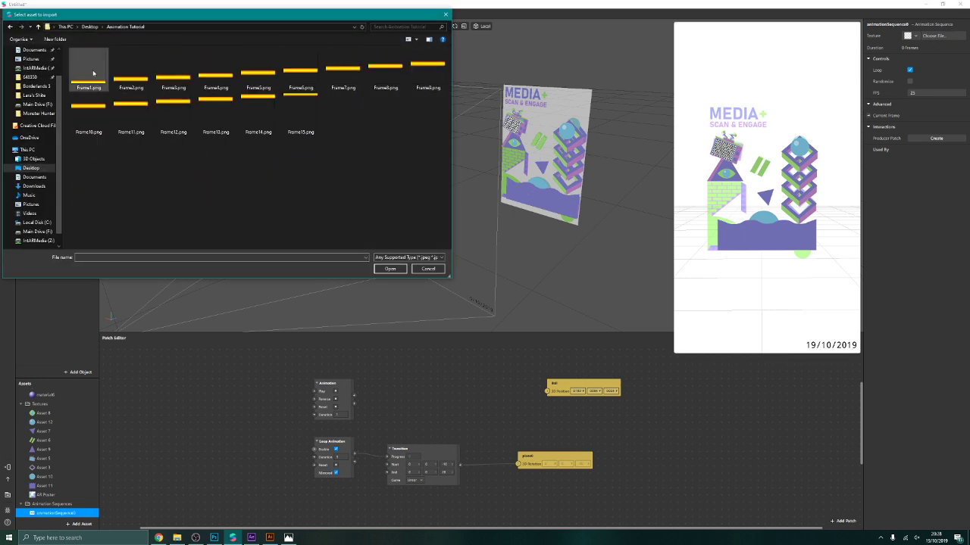
left_click(89, 68)
left_click_drag(130, 84, 448, 142)
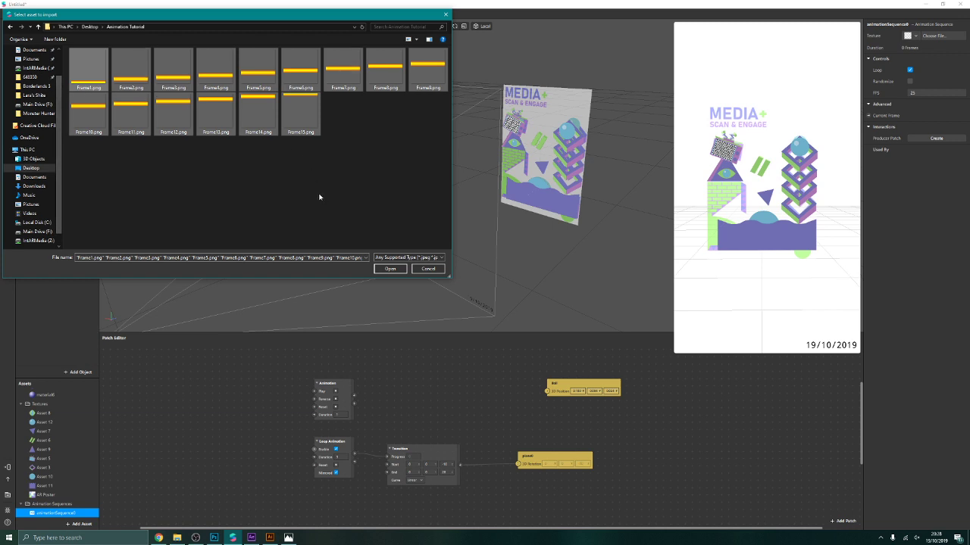
left_click(388, 269)
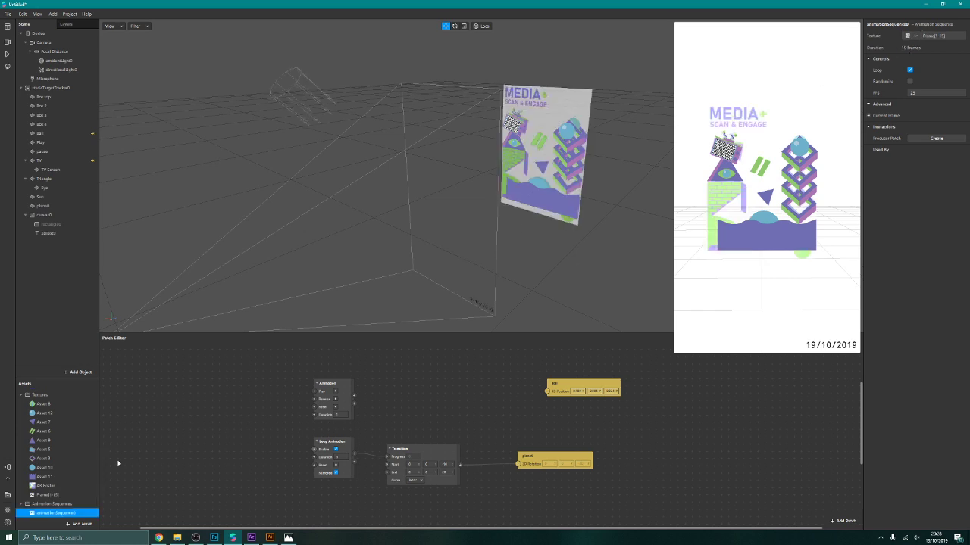
Step: Create a new material on the TV Screen plane
left_click(60, 170)
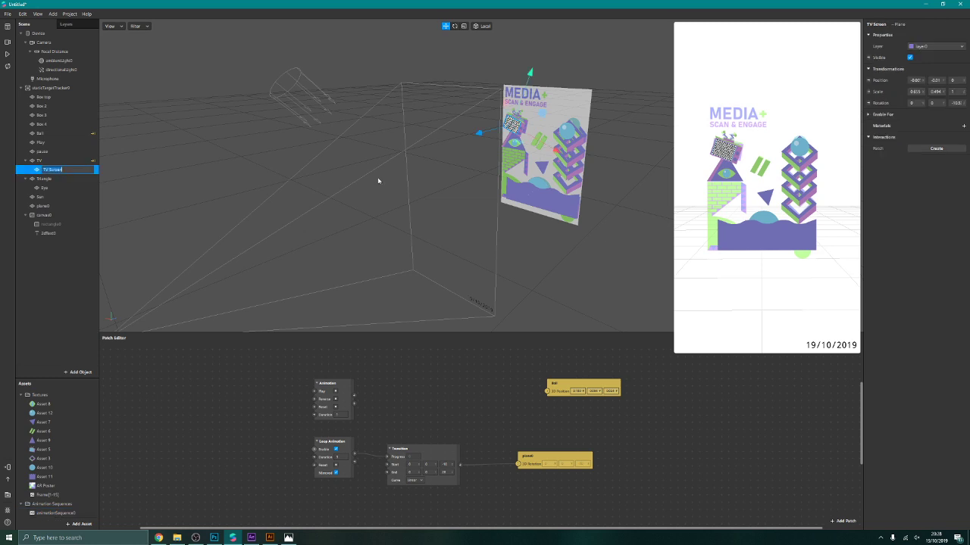
left_click(963, 126)
left_click(932, 246)
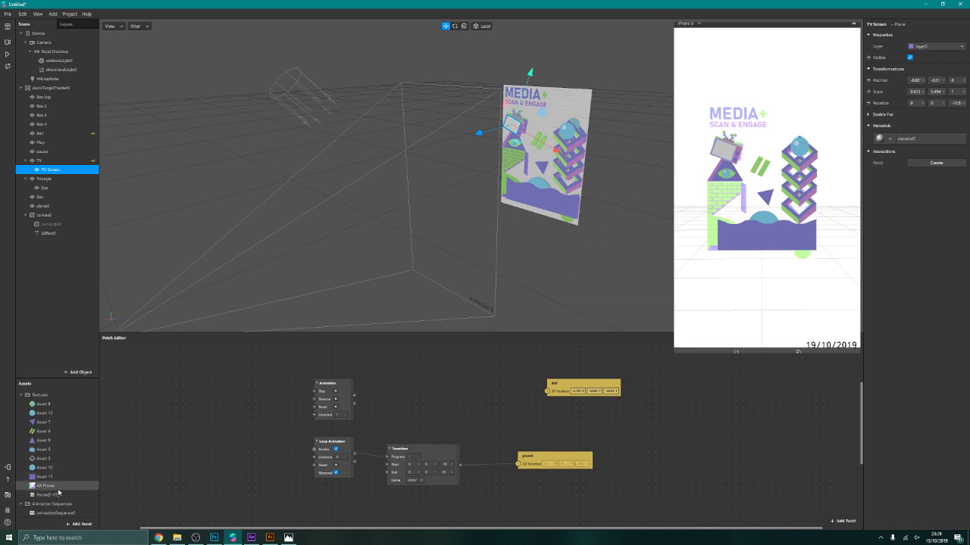
Step: Assign the animation sequence as the diffuse texture of the TV Screen's material
scroll(57, 443, "up", 2)
left_click(53, 407)
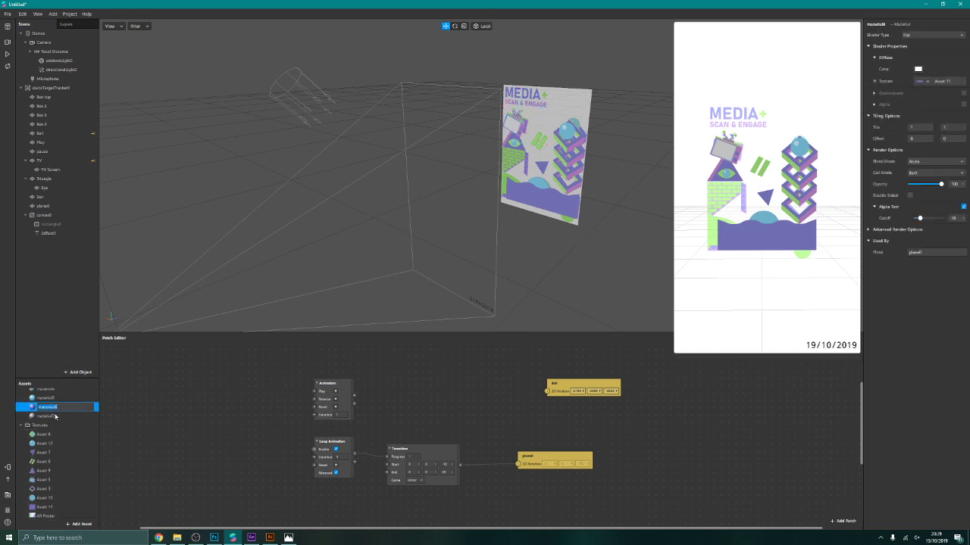
left_click(55, 416)
left_click(933, 35)
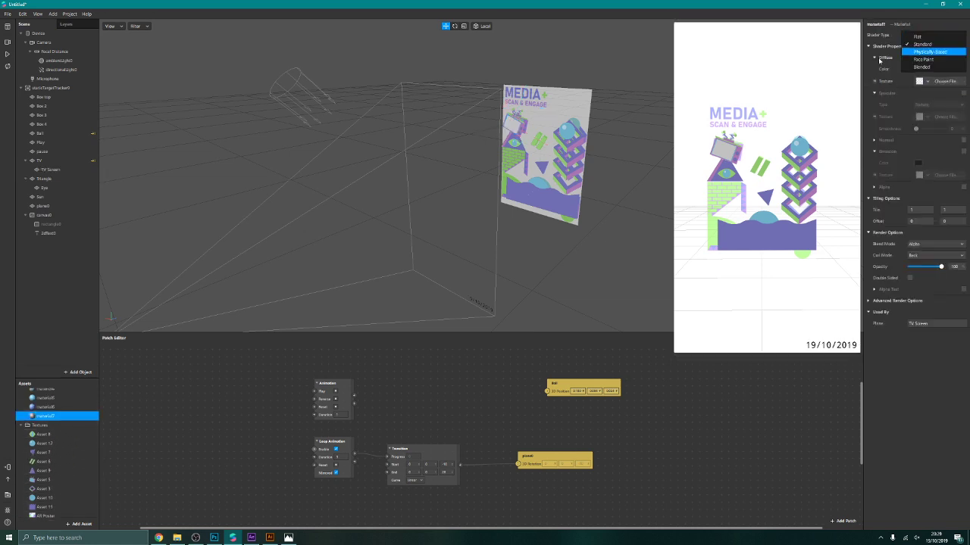
left_click(926, 81)
left_click(926, 81)
left_click(934, 196)
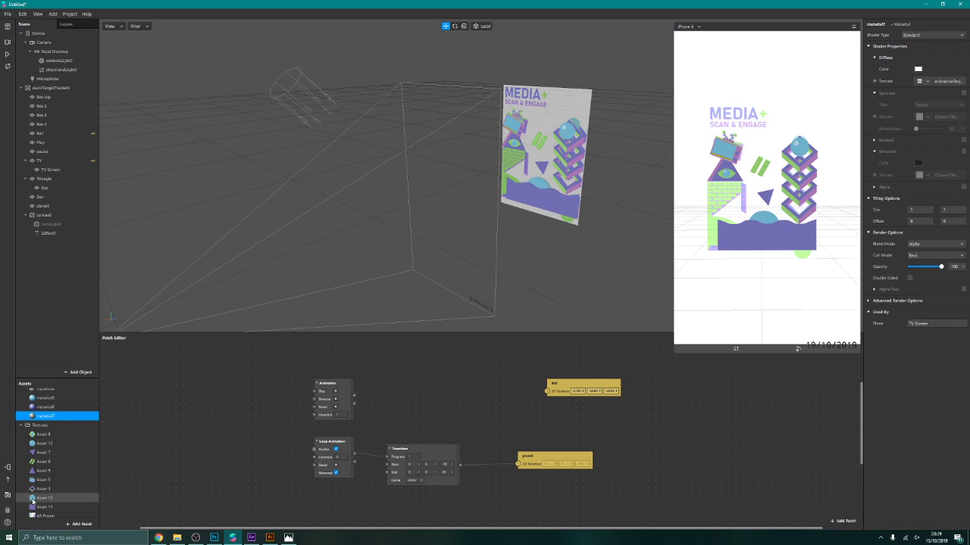
Step: Enlarge the device preview and examine the Frame[1-15] texture and the animation sequence's settings
scroll(69, 500, "down", 2)
left_click(62, 496)
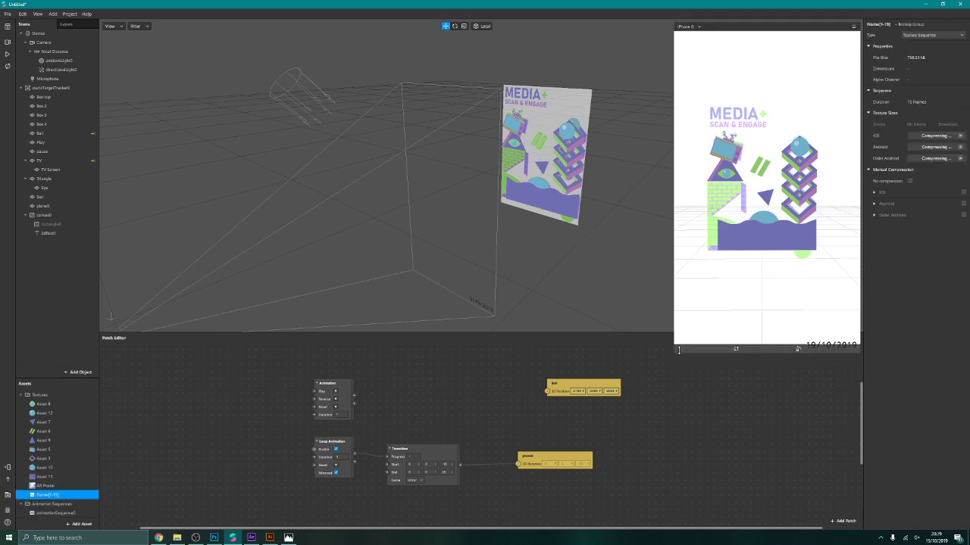
left_click_drag(675, 353, 587, 510)
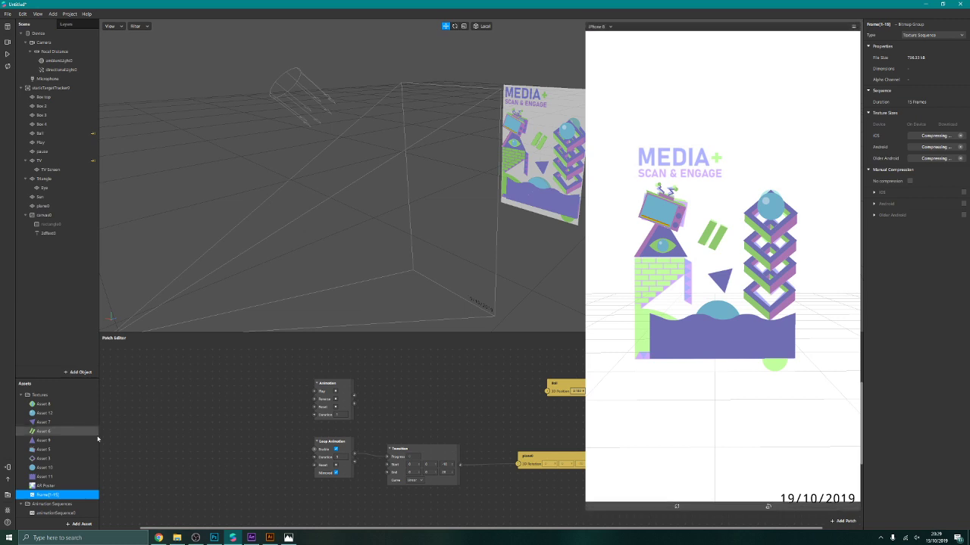
left_click(53, 513)
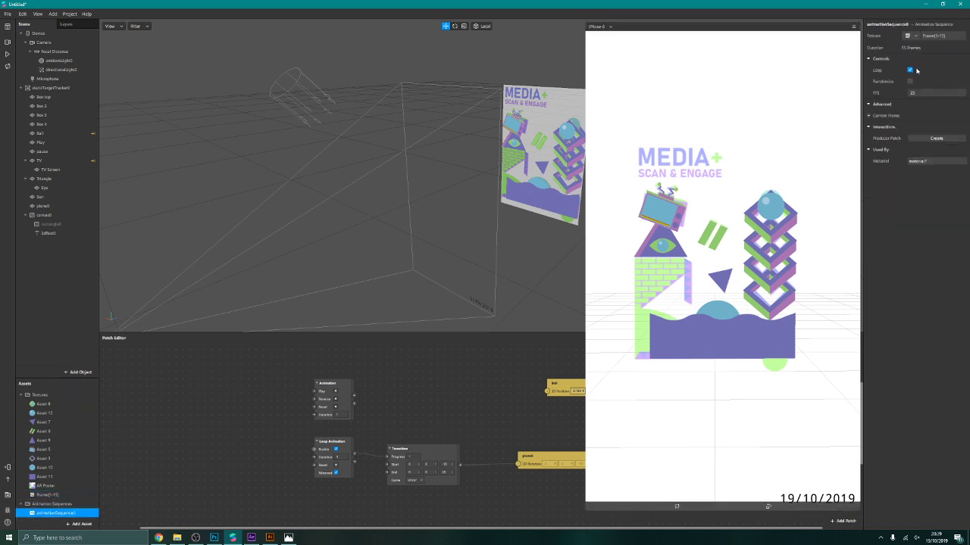
left_click(933, 138)
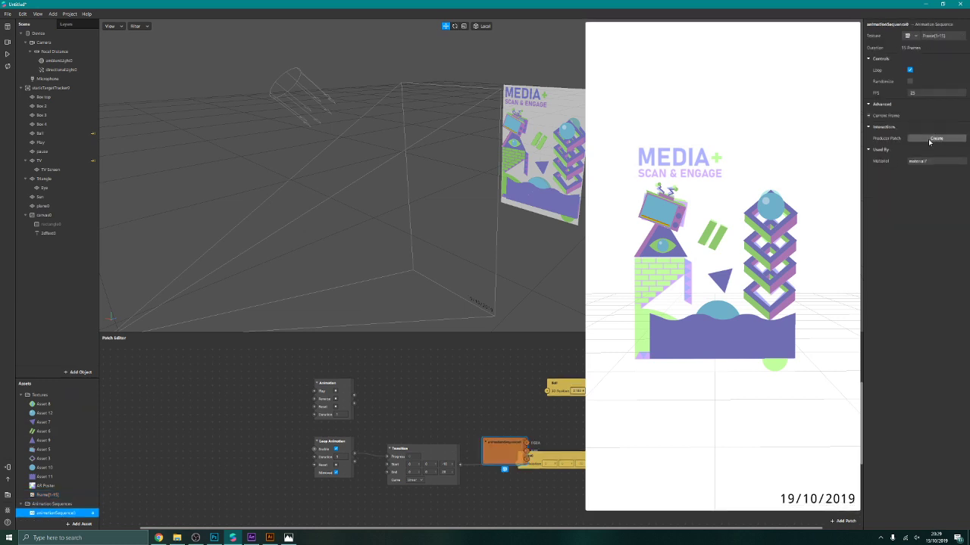
left_click_drag(503, 444, 466, 370)
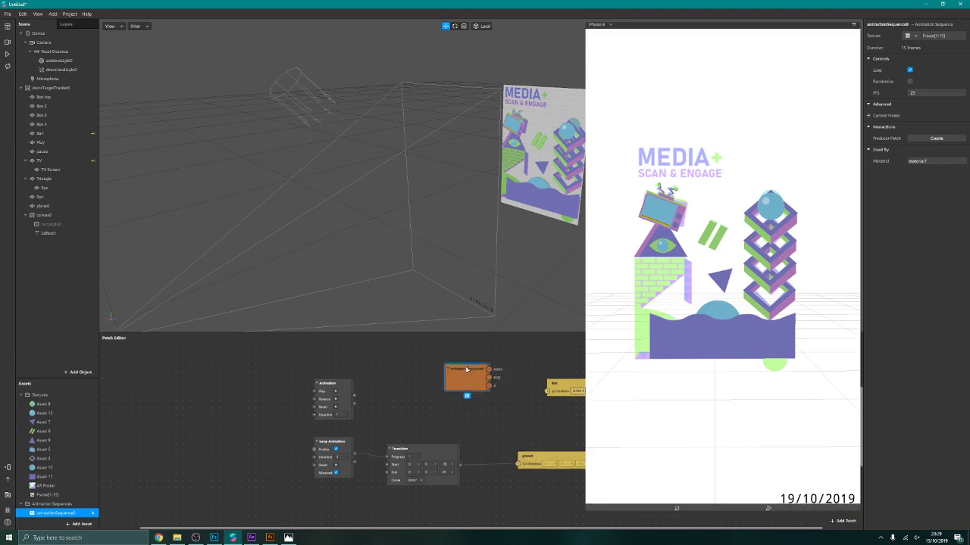
key("Delete")
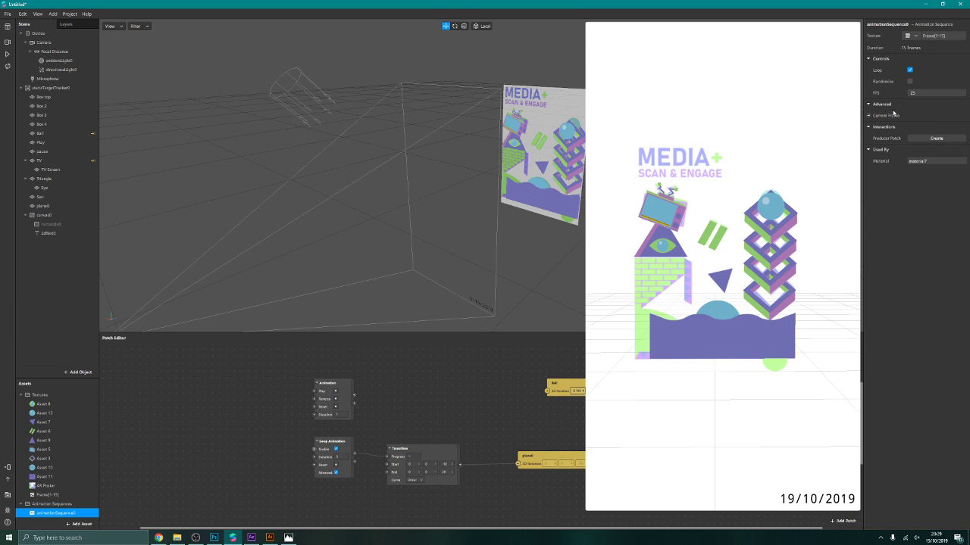
Step: Create a patch for the animation sequence's Current Frame above the Ball patch and move the Animation patch up level with it
left_click(868, 115)
left_click_drag(498, 444, 533, 352)
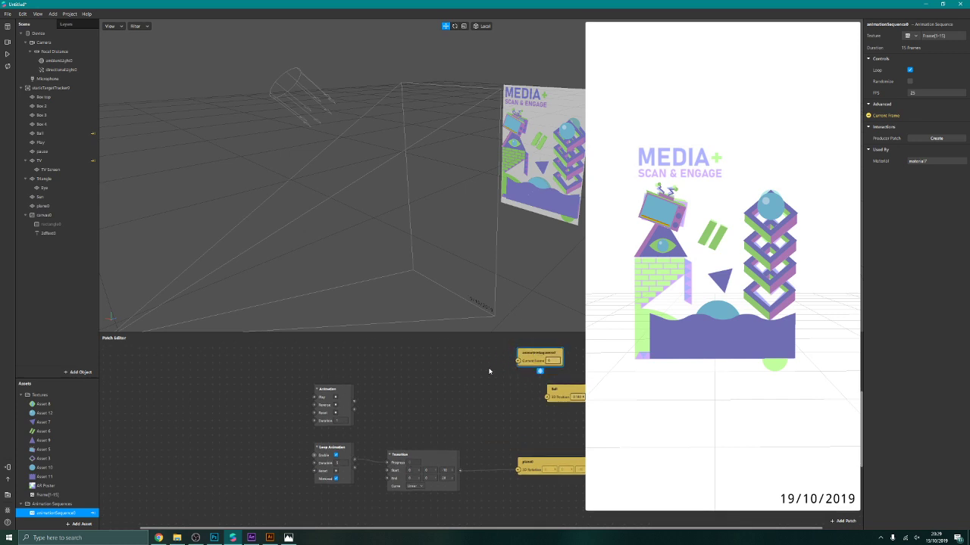
left_click(399, 362)
left_click_drag(338, 400, 360, 371)
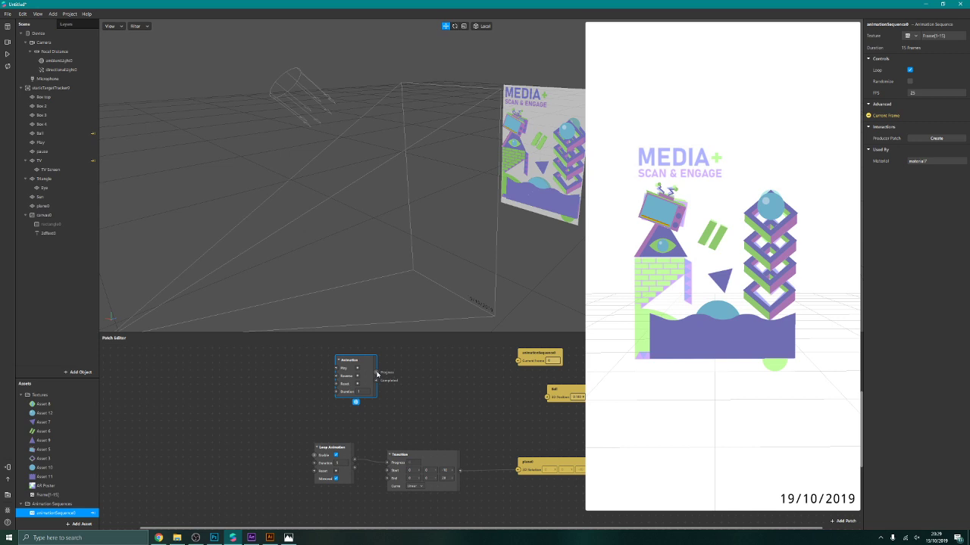
Step: Insert a Frame Transition patch and connect it between the Animation patch's Progress and the animation sequence's Current Frame
double_click(444, 381)
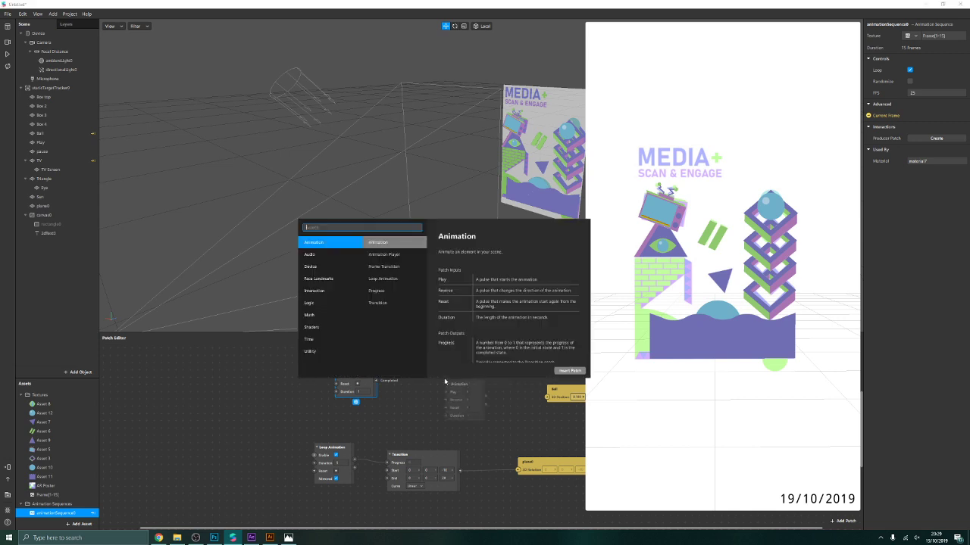
type("frame")
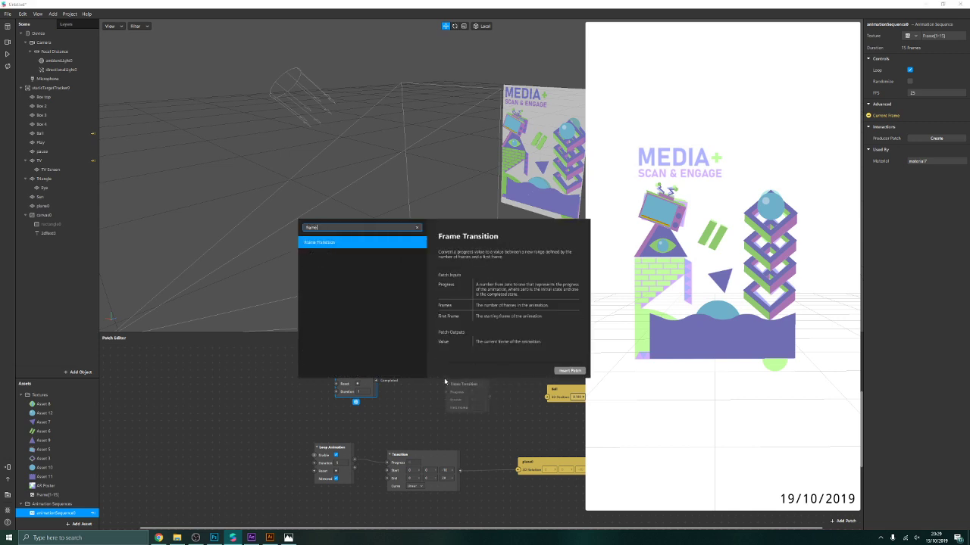
left_click(570, 370)
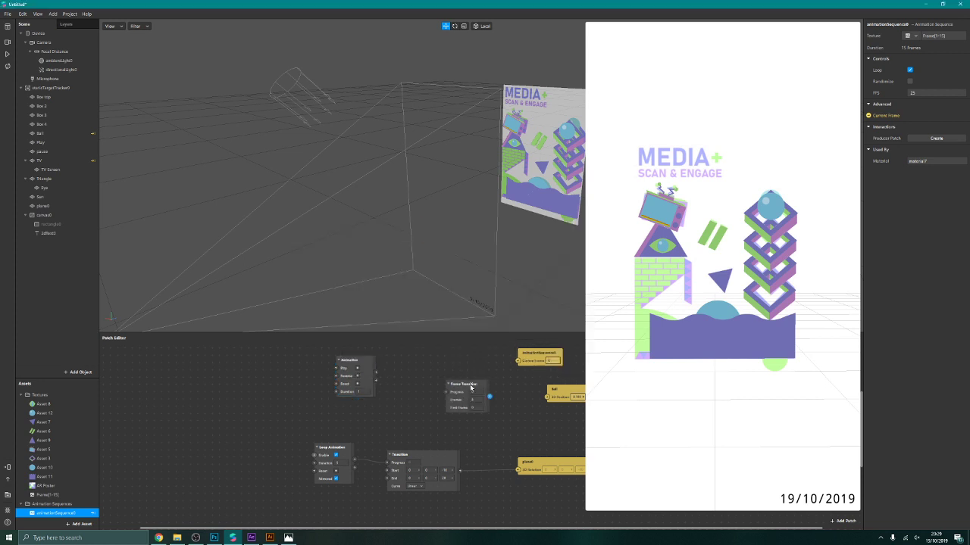
left_click_drag(460, 376, 446, 365)
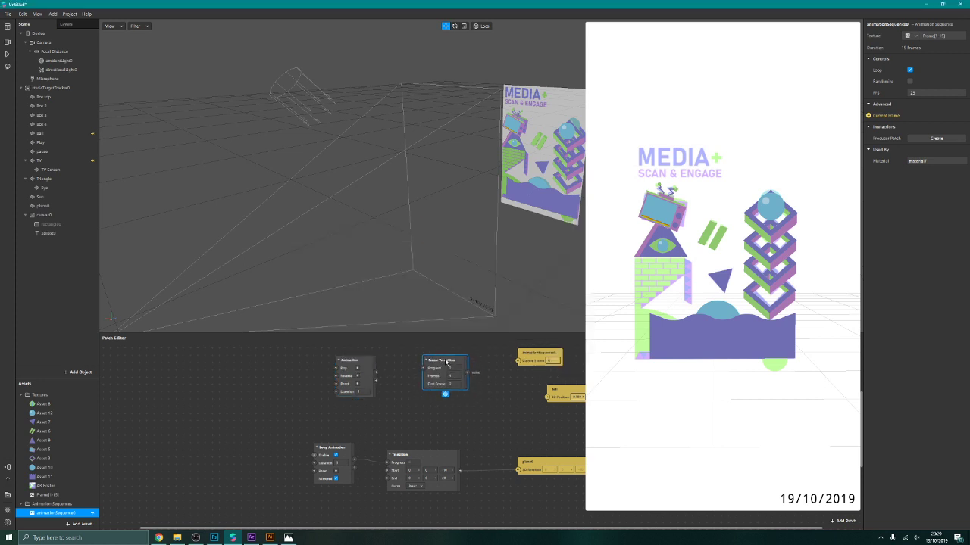
left_click_drag(376, 372, 424, 368)
left_click_drag(467, 372, 519, 362)
Step: Add a Screen Tap patch, connect it to the Animation patch's Play input and test it with touch in the device preview
double_click(275, 375)
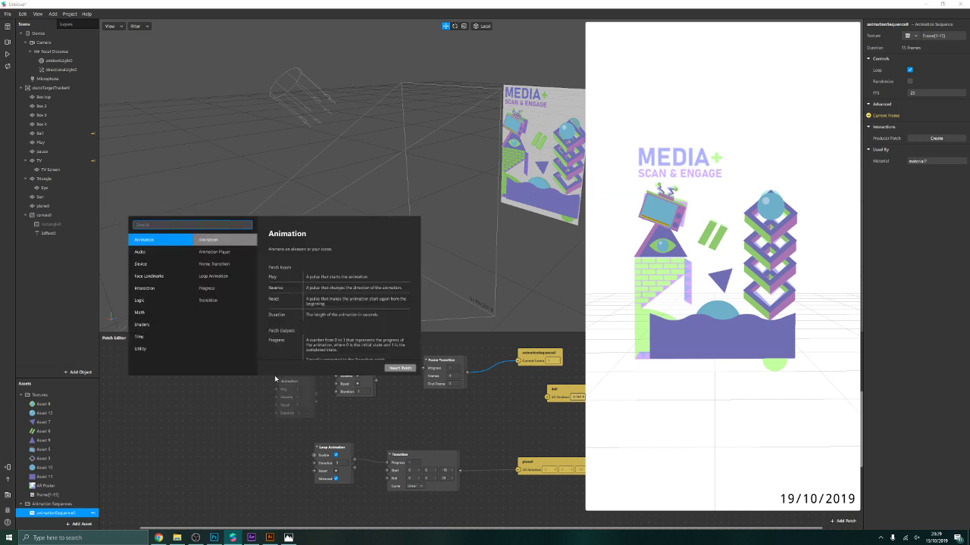
type("screen")
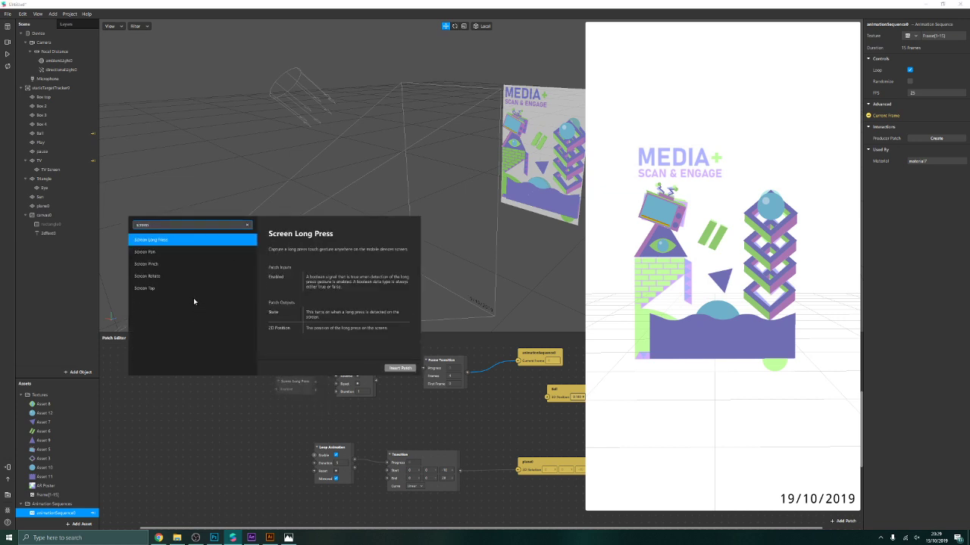
left_click(191, 288)
left_click(399, 368)
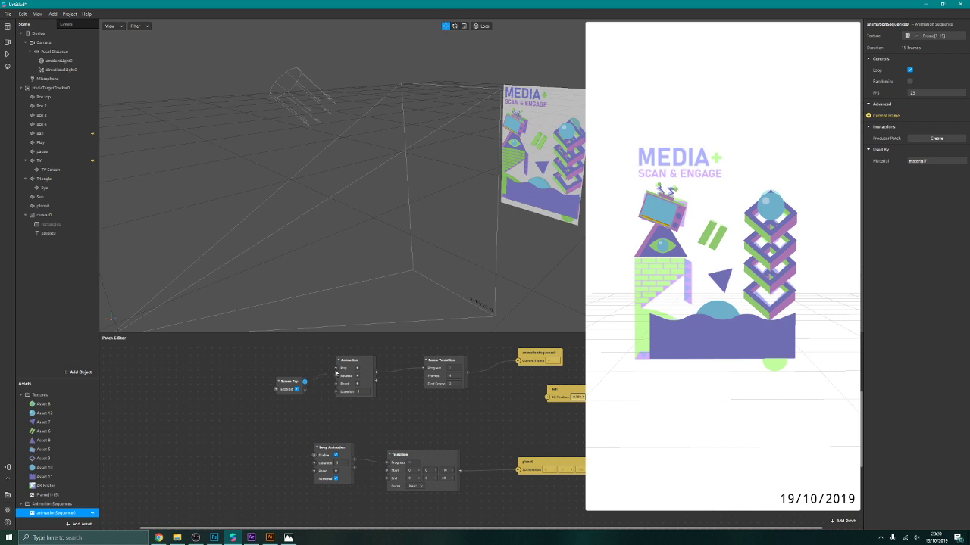
left_click_drag(336, 369, 304, 381)
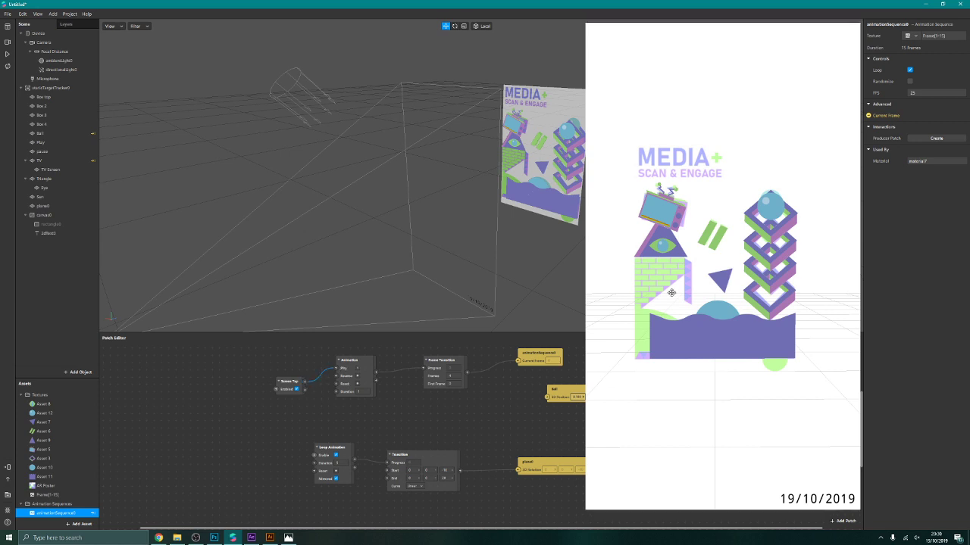
left_click(854, 27)
left_click(862, 40)
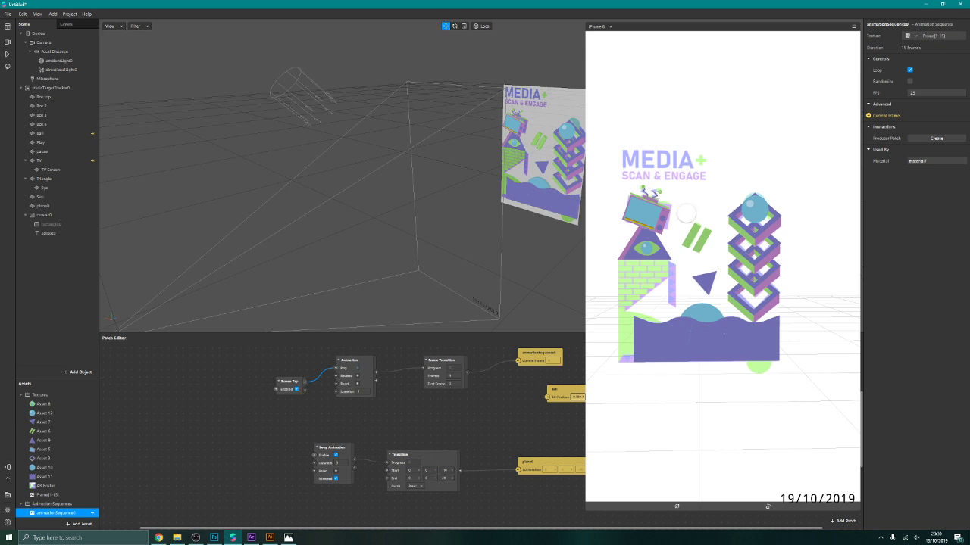
Step: Delete the Frame Transition patch and try to connect the Animation patch's Progress directly to the sequence's Current Frame
left_click(445, 369)
key("Delete")
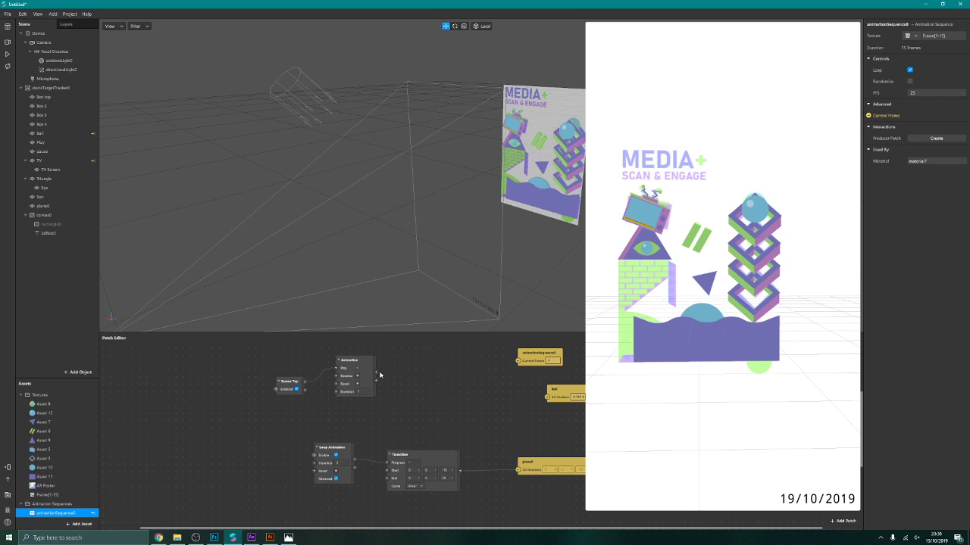
left_click_drag(376, 372, 522, 362)
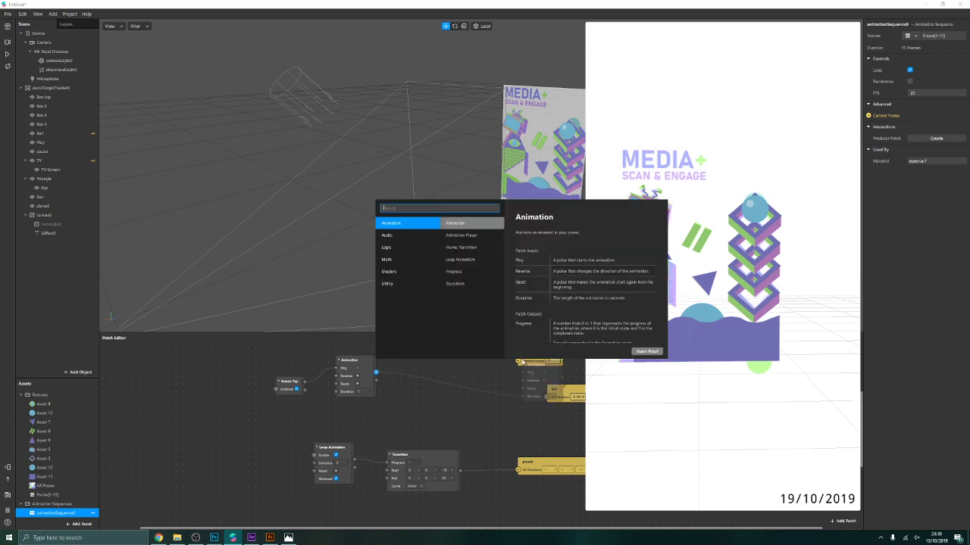
left_click(493, 379)
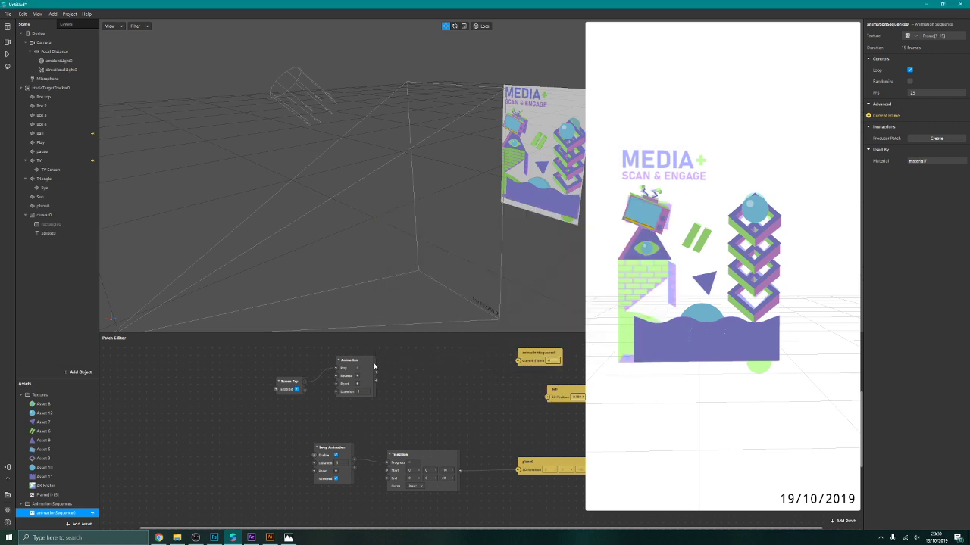
Step: Delete the Animation, Screen Tap and animation sequence patches from the patch graph
left_click(354, 383)
left_click(300, 384)
left_click(356, 381)
key("Delete")
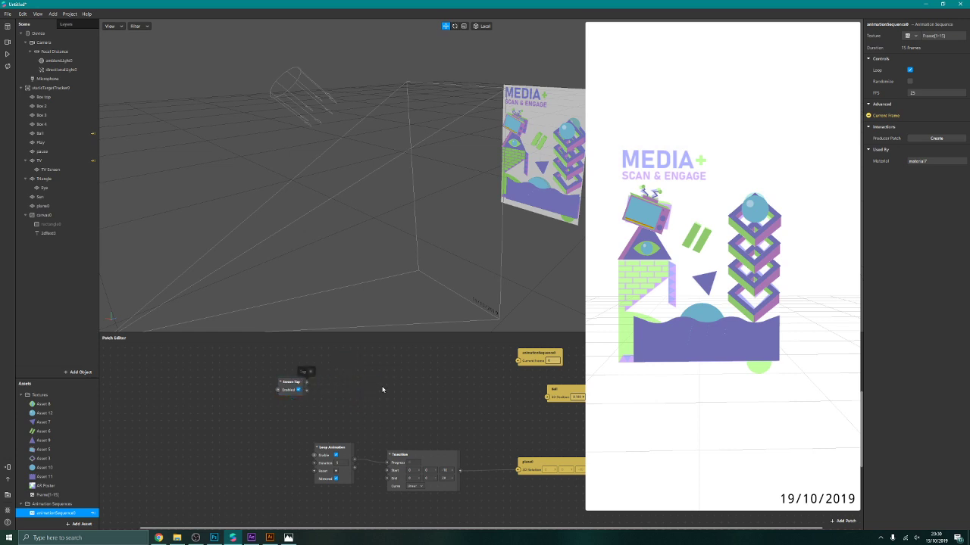
left_click(303, 383)
key("Delete")
left_click(534, 354)
key("Delete")
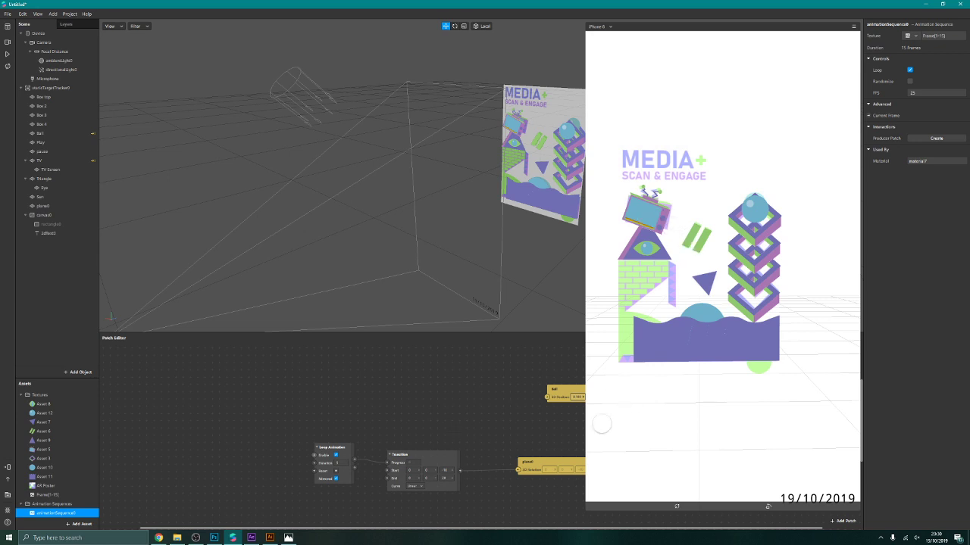
Step: Resume the scene playback and set the animation sequence's frame rate to 5 FPS
left_click(7, 54)
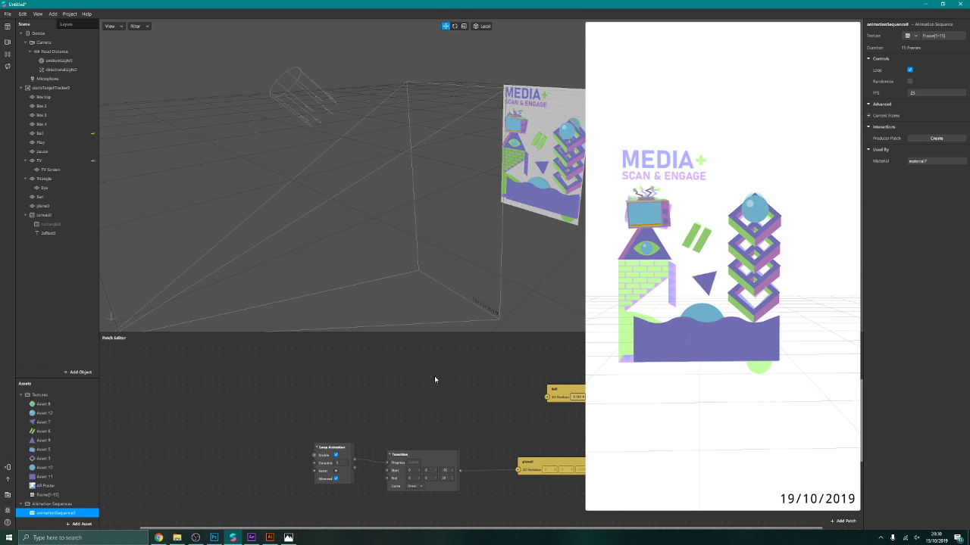
mouse_move(557, 391)
left_mouse_down()
mouse_move(518, 395)
mouse_move(547, 395)
left_mouse_up()
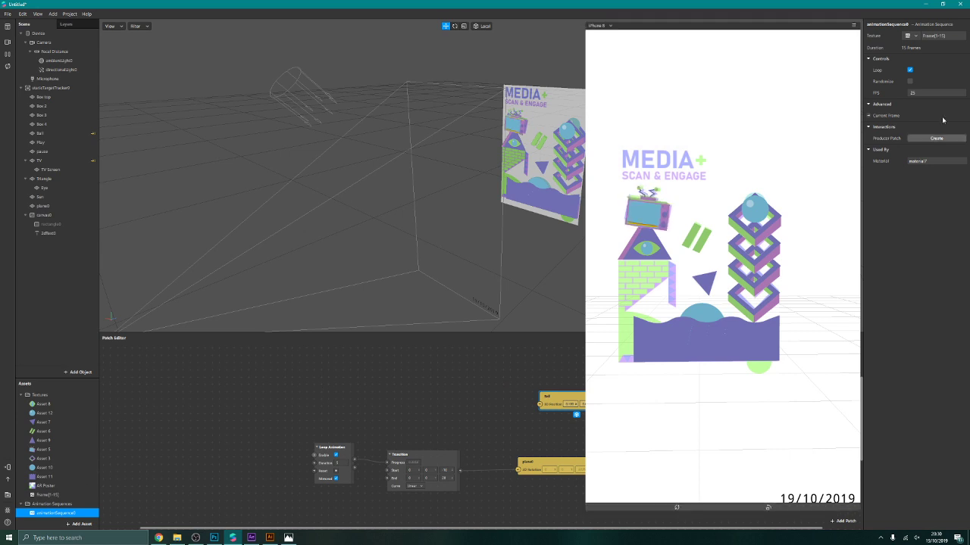
left_click(916, 93)
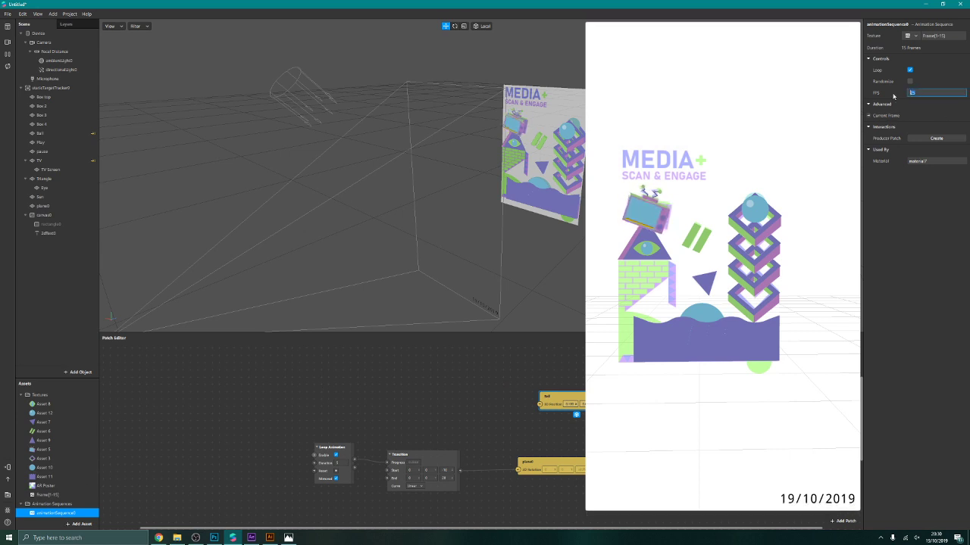
type("5")
key("Return")
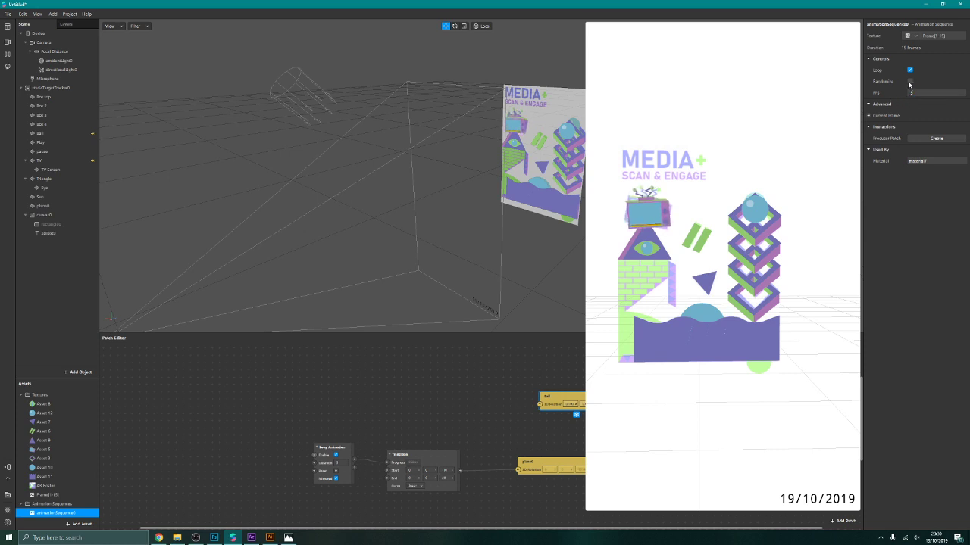
Step: Enable No compression for the Frame[1-15] texture sequence and shrink the device preview
left_click(67, 496)
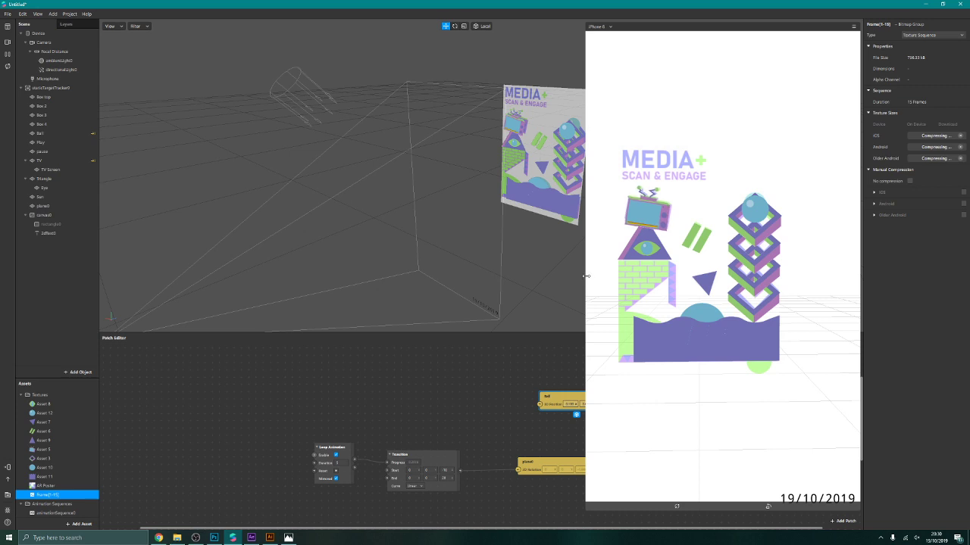
left_click(910, 181)
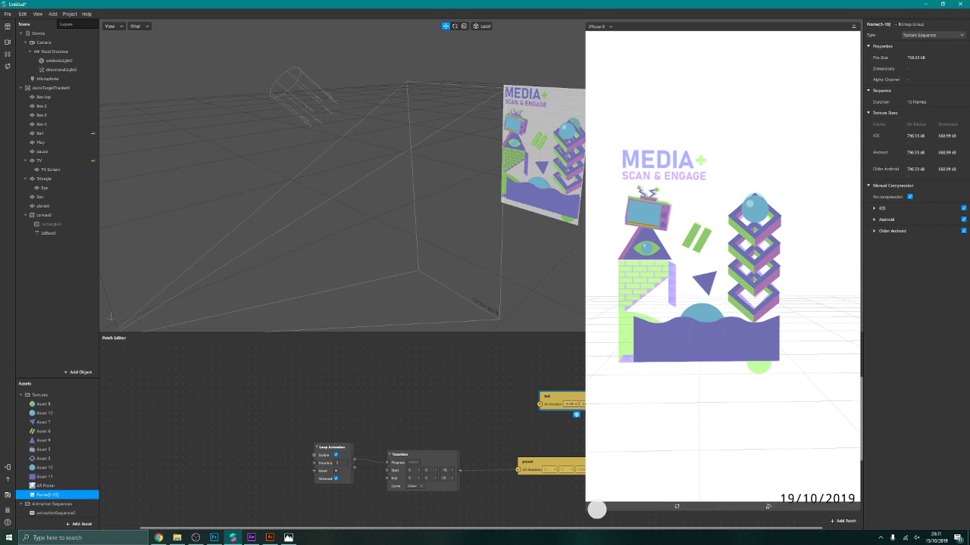
left_click_drag(585, 511, 703, 324)
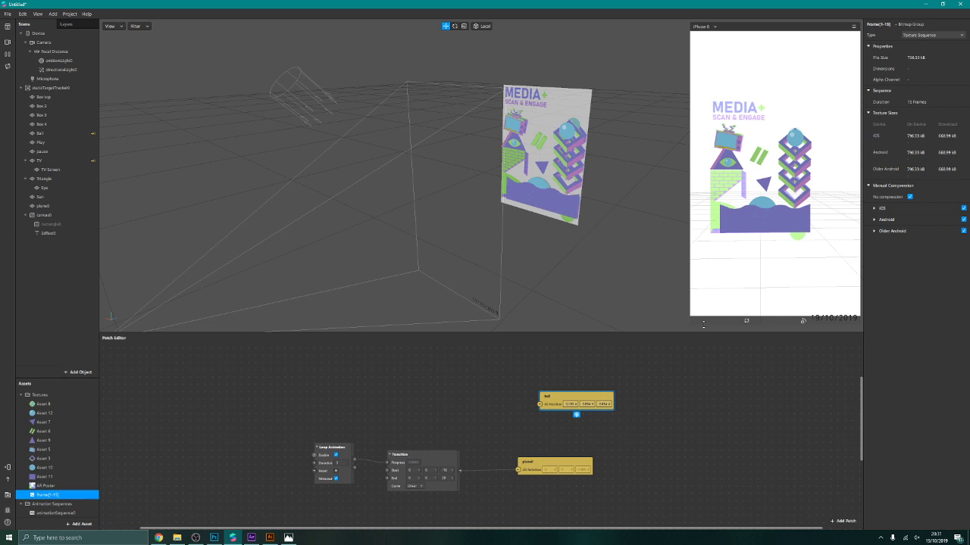
Step: Duplicate the Loop Animation and Transition patches, place the copies beside the Ball patch and connect them to the Ball's 3D Position
left_click_drag(309, 422, 430, 508)
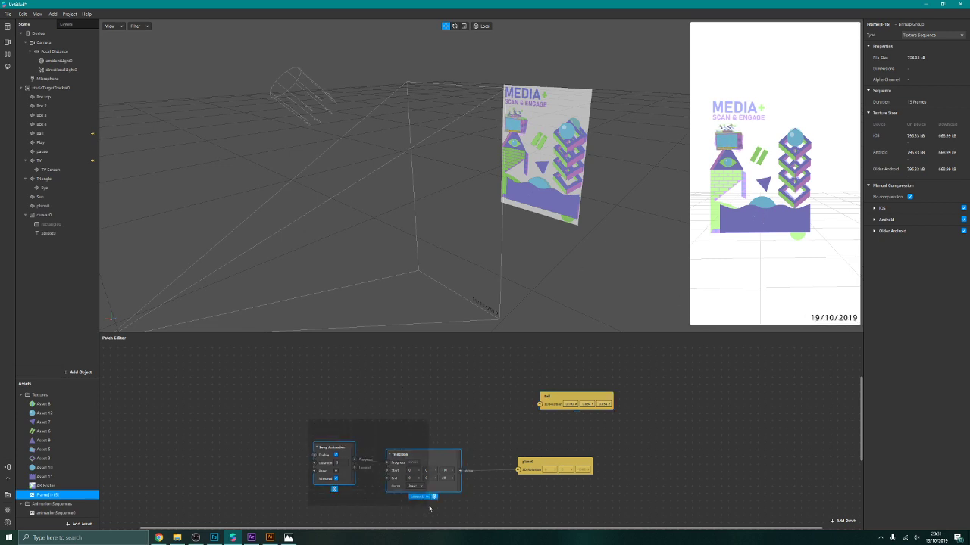
key("ctrl+d")
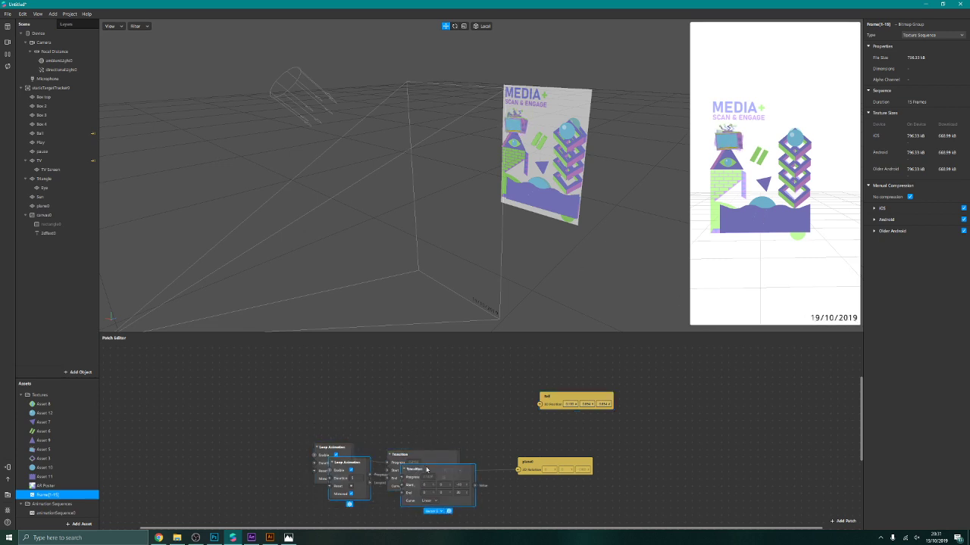
left_click_drag(426, 470, 404, 376)
left_click(454, 396)
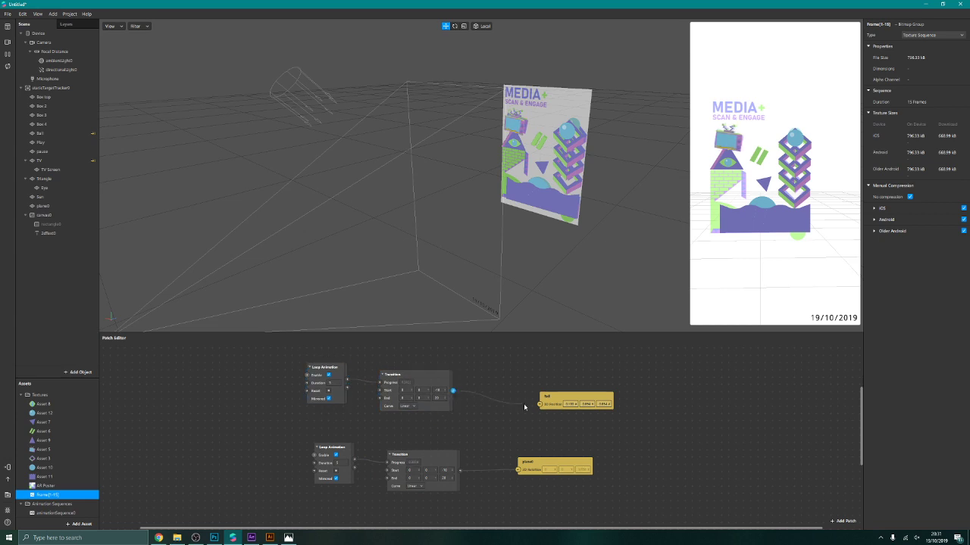
left_click_drag(523, 407, 540, 404)
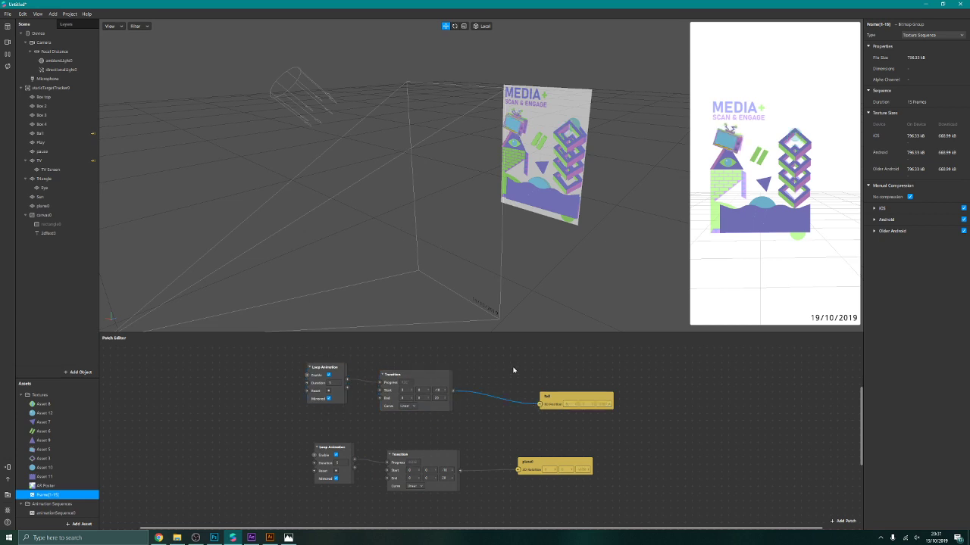
Step: Enter new Z values for the copied Transition patch's Start and End, with 0.007 for the End
left_click(436, 390)
type("0.")
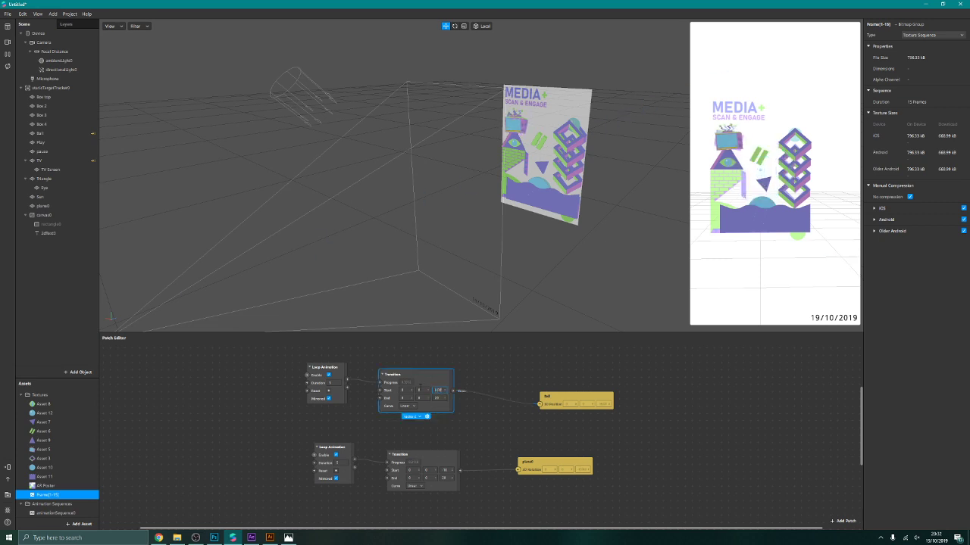
key("Tab")
type("0.007")
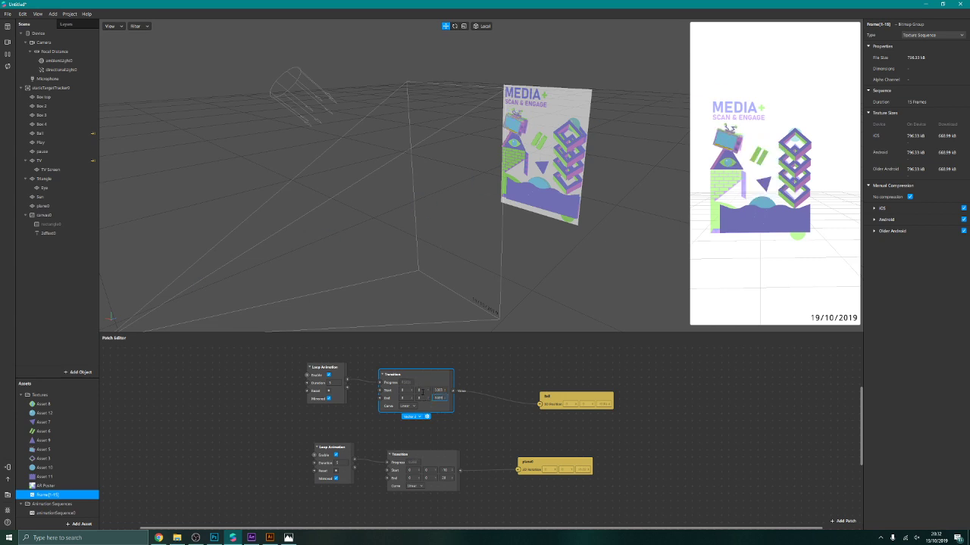
key("Return")
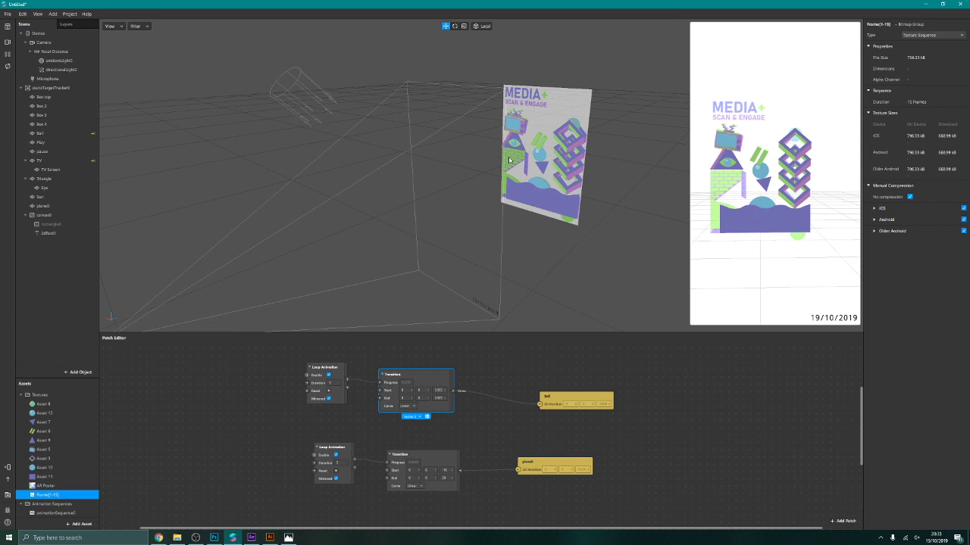
Step: Switch to Illustrator to view the AR poster artwork and clear the selection on the box tower
left_click(269, 537)
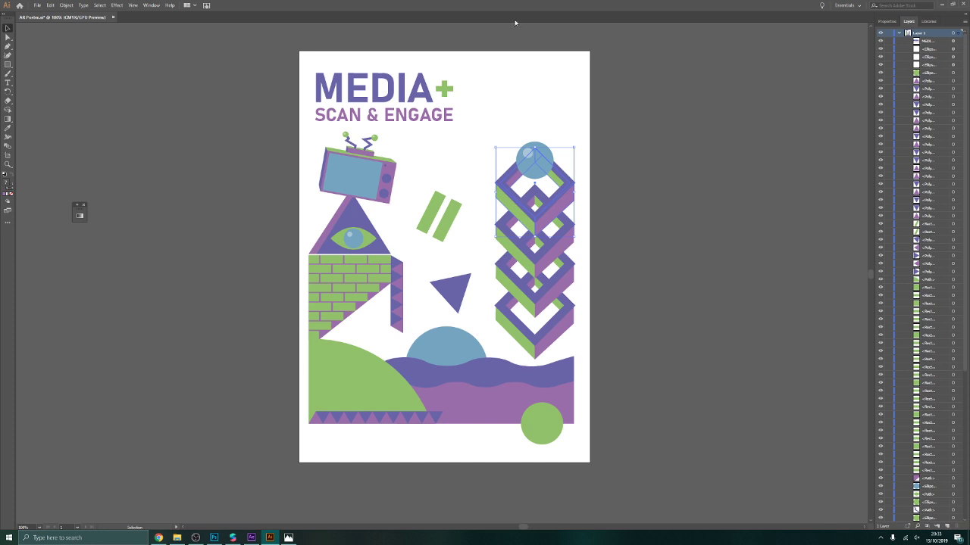
left_click(265, 410)
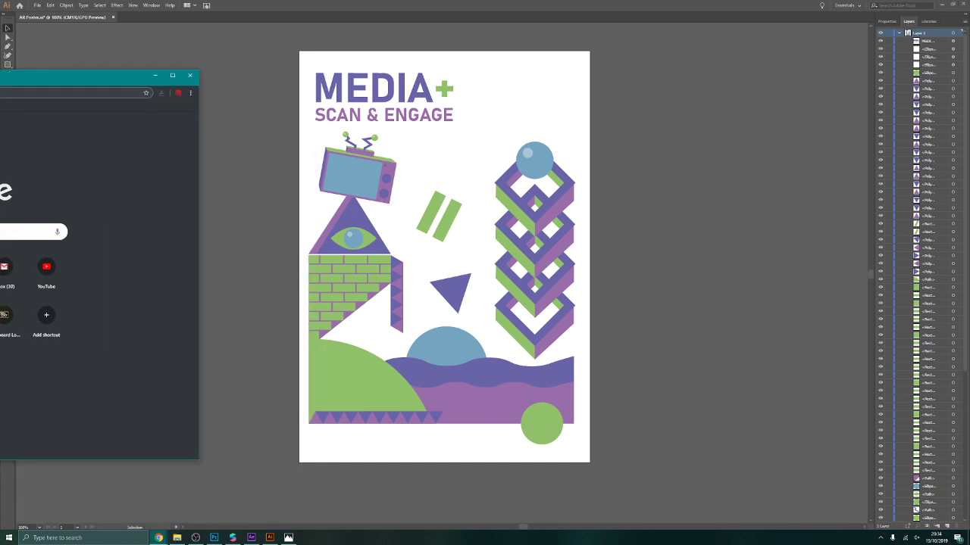
Step: Switch to the browser, view the account's own Twitter profile and its handle, and return to the poster in Illustrator
left_click_drag(0, 78, 190, 0)
left_click(400, 198)
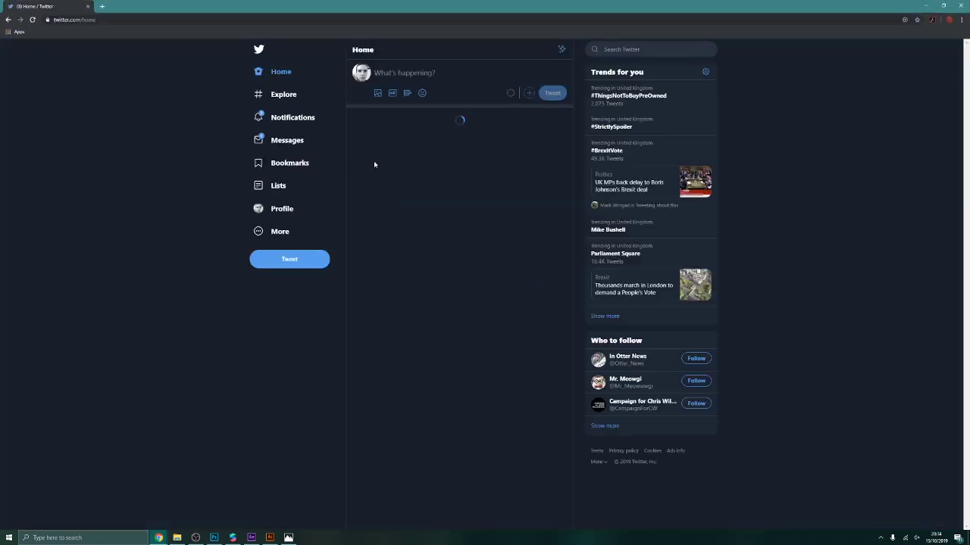
left_click(284, 209)
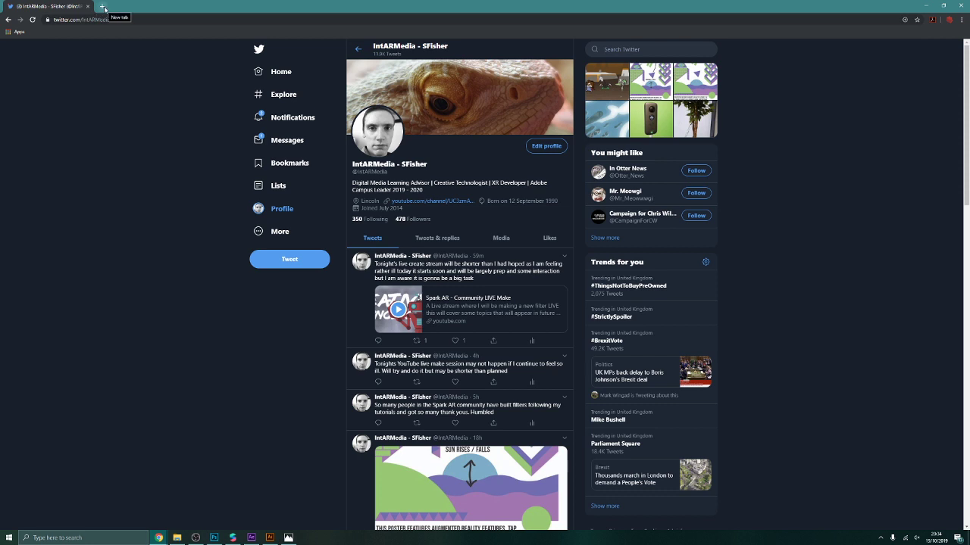
left_click_drag(394, 173, 353, 172)
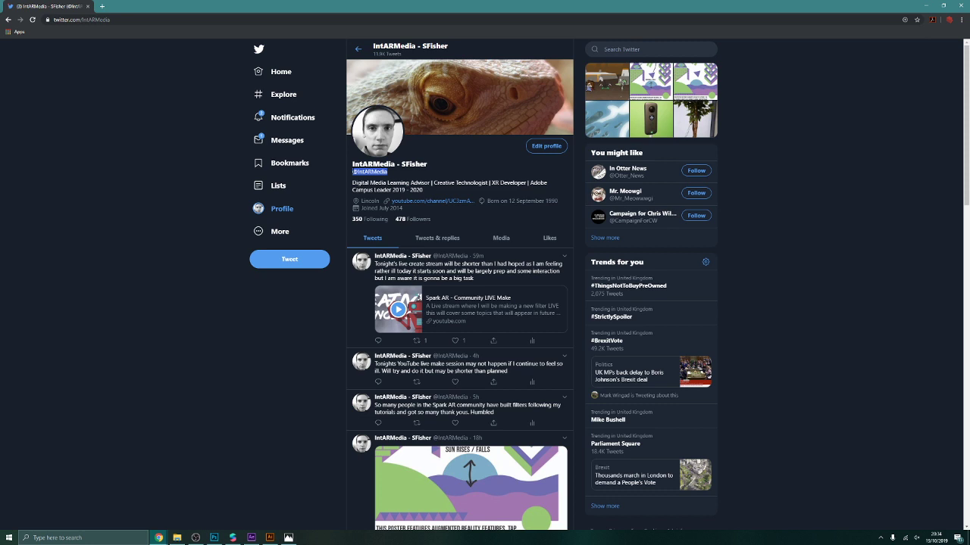
left_click(391, 176)
left_click(930, 5)
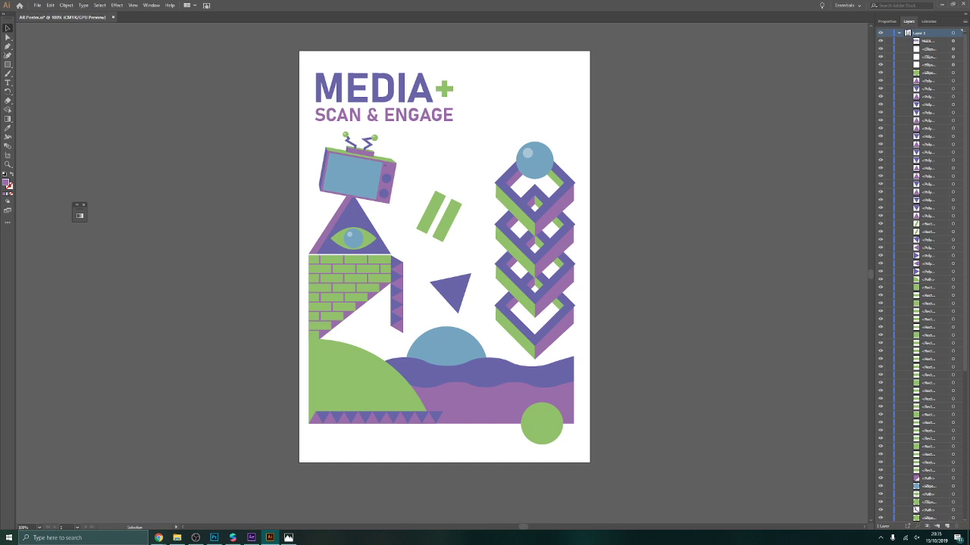
key("alt+Tab")
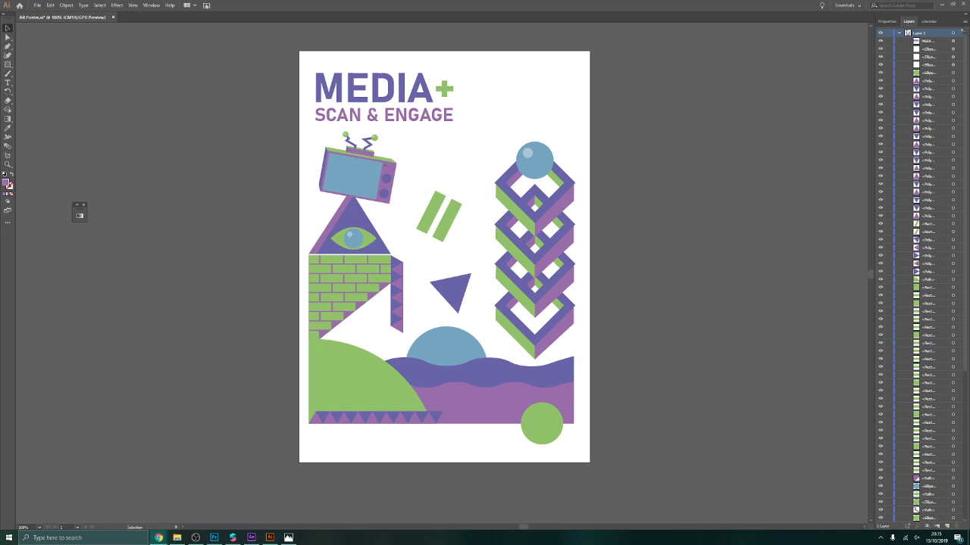